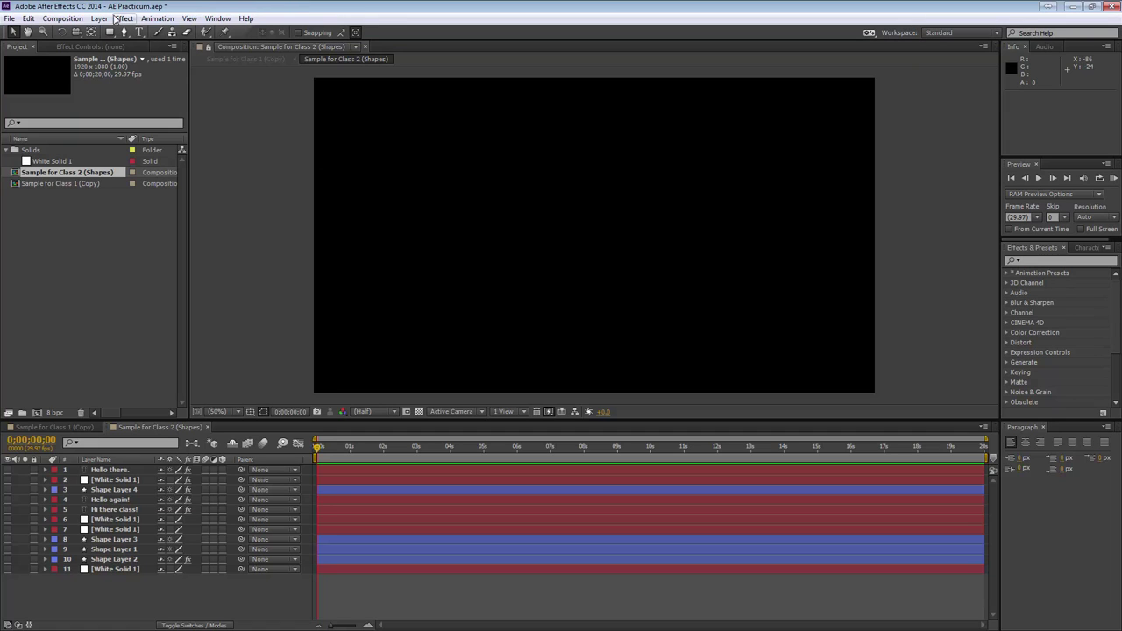
Create a new HDTV 1080 29.97 composition named "Sample for Class (3D)".
{"action": "left_click", "coordinate": [79, 19]}
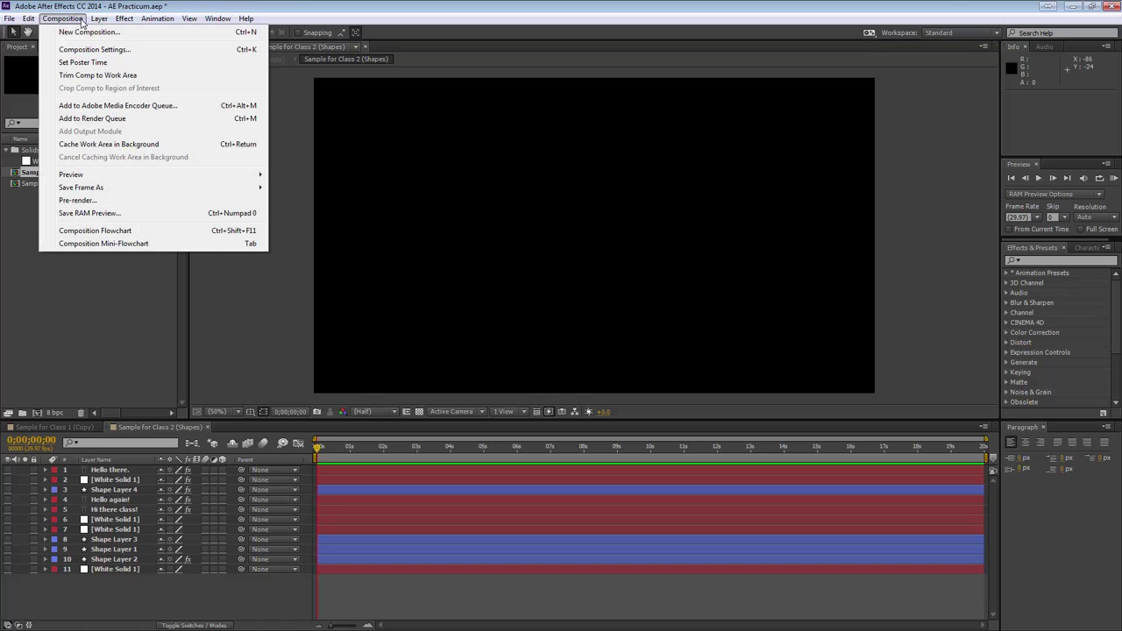
{"action": "left_click", "coordinate": [81, 32]}
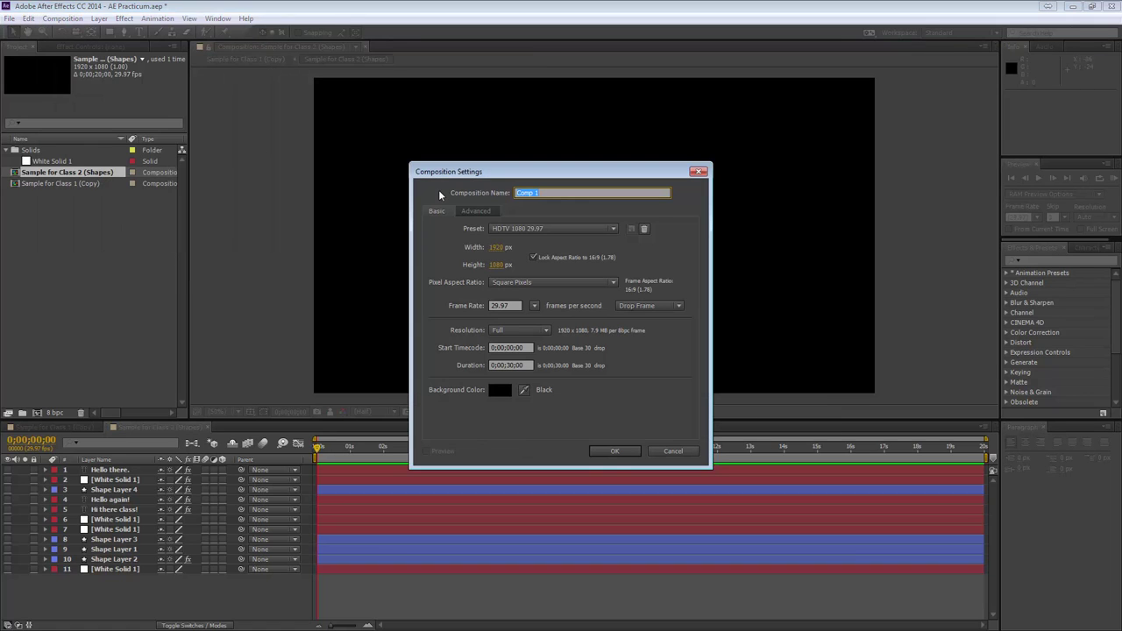
{"action": "type", "text": "Sample for Class (3D)"}
{"action": "left_click", "coordinate": [612, 452]}
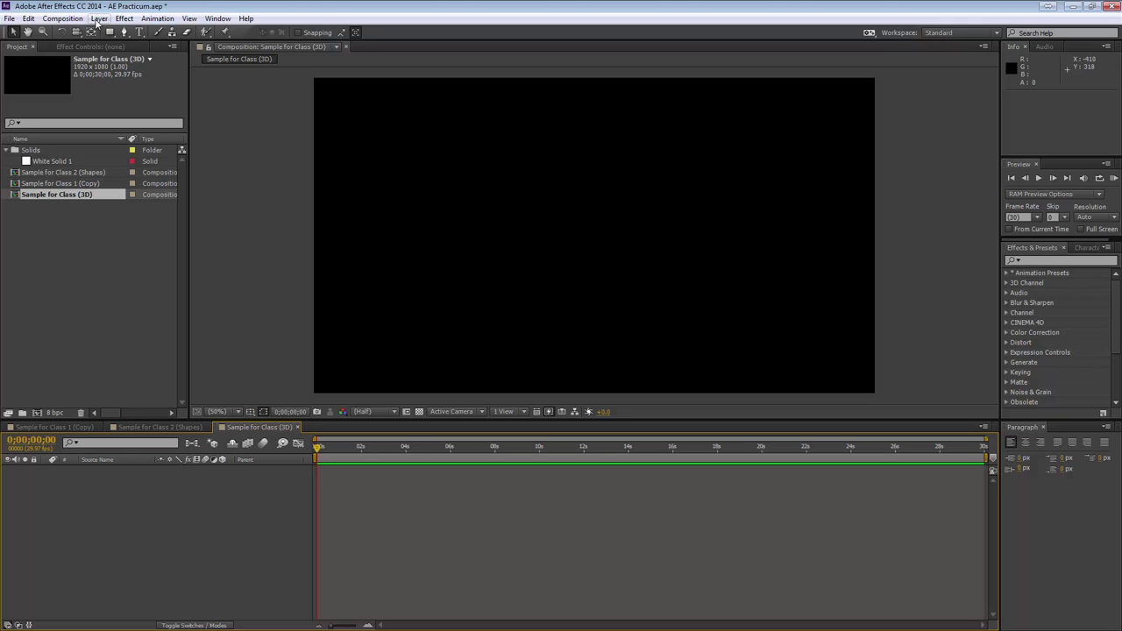
Add White Solid 1 to the new composition and apply the Grid effect to it.
{"action": "left_click", "coordinate": [47, 162]}
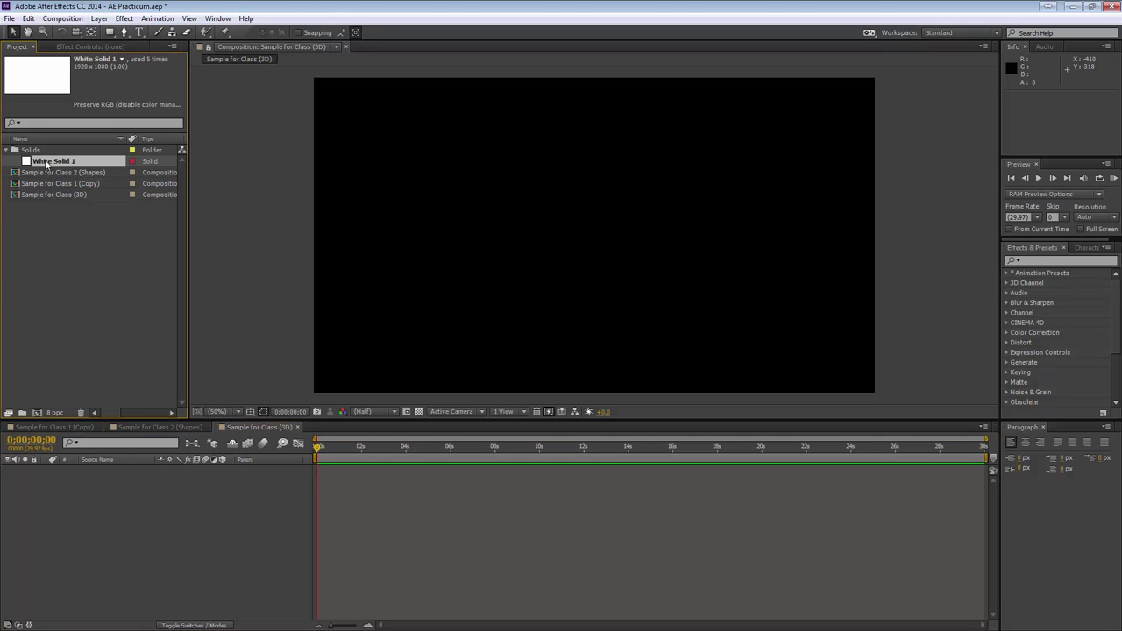
{"action": "left_click_drag", "start_coordinate": [47, 163], "coordinate": [212, 533]}
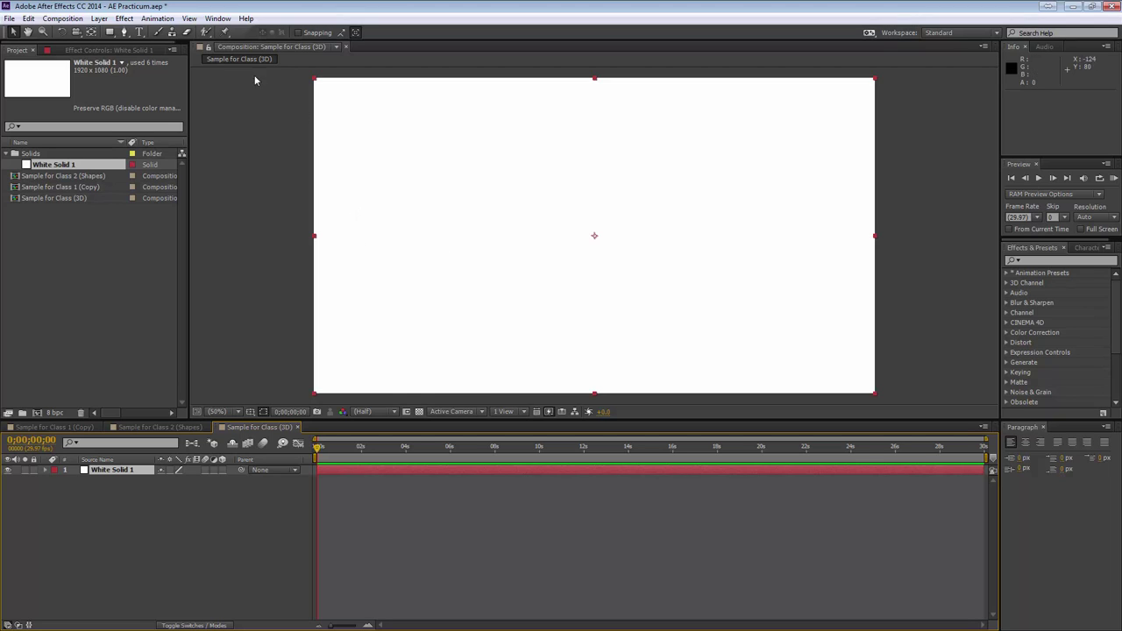
{"action": "left_click", "coordinate": [125, 18]}
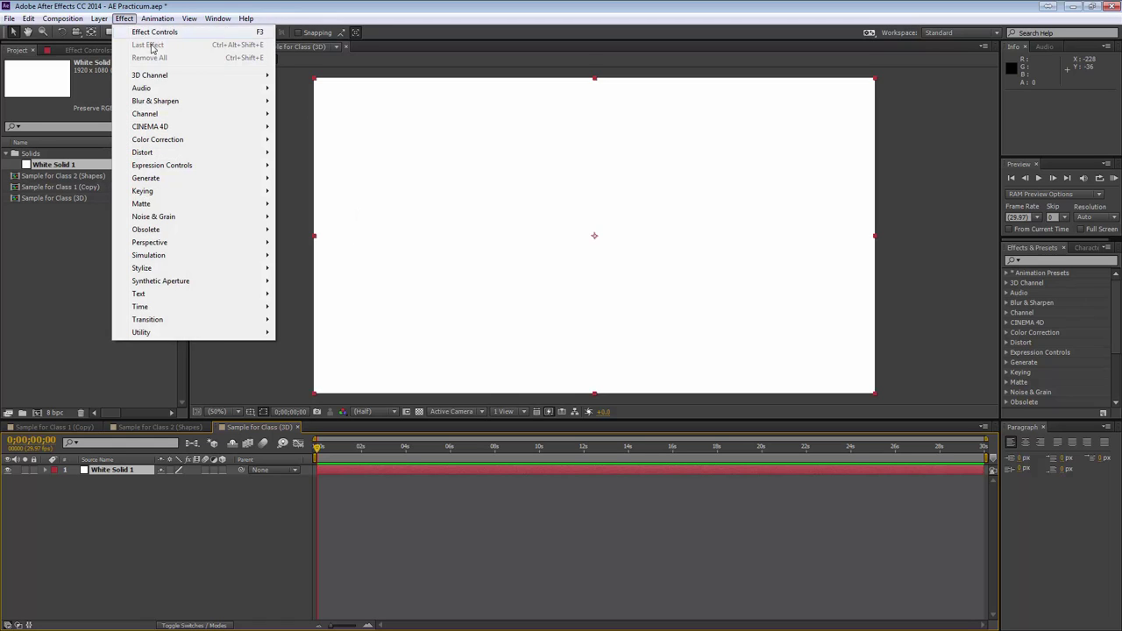
{"action": "mouse_move", "coordinate": [193, 181]}
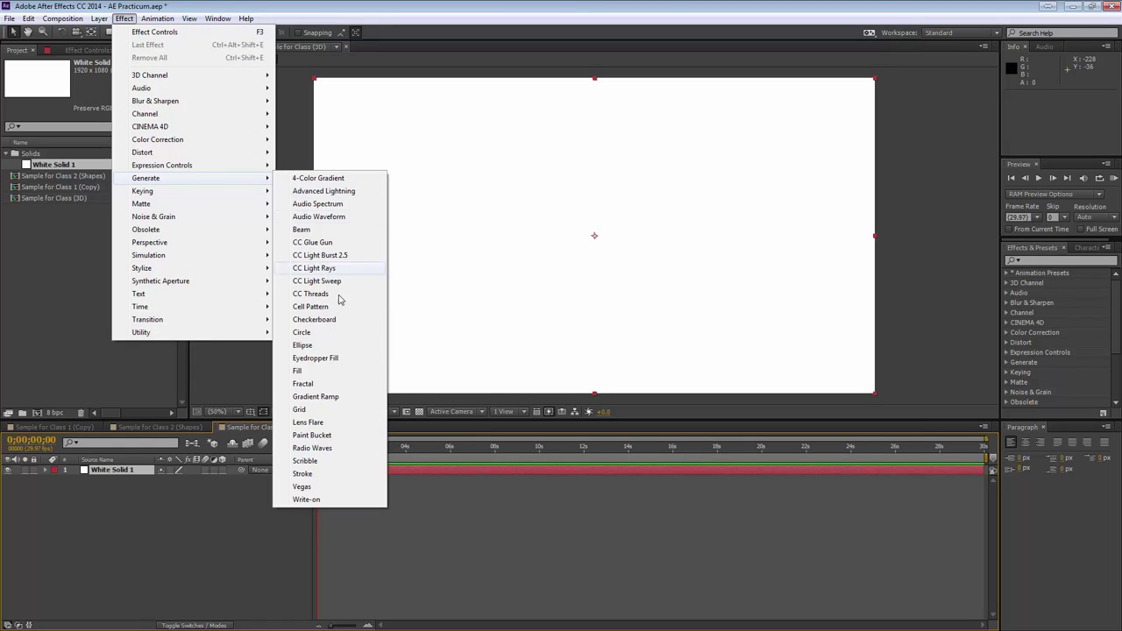
{"action": "left_click", "coordinate": [314, 409]}
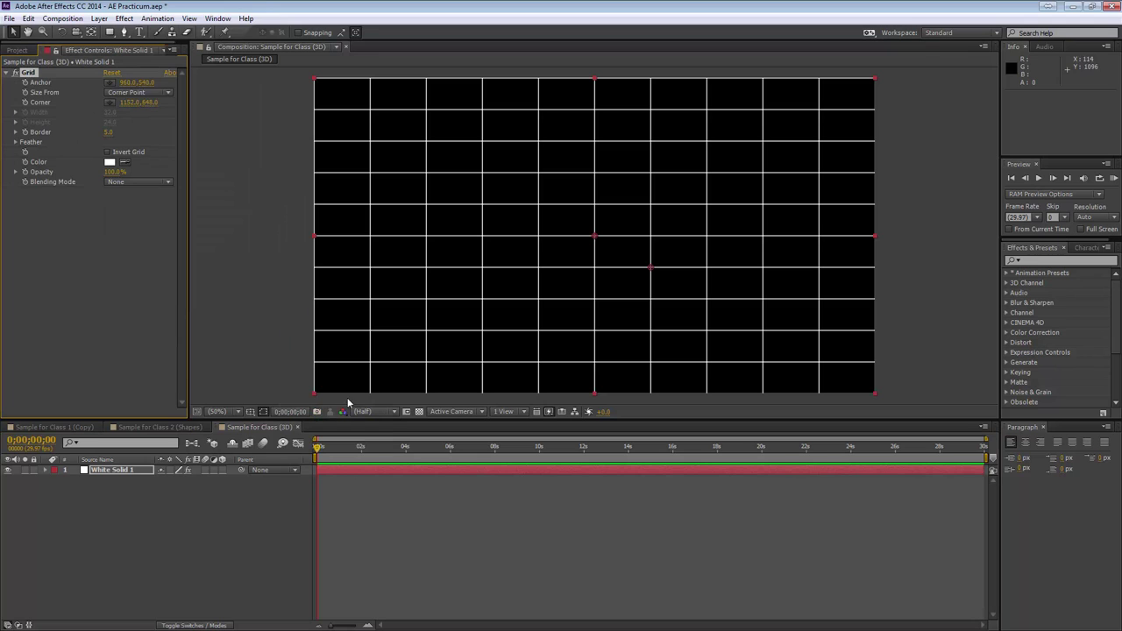
Tighten the grid cells by shifting the effect's anchor to about 1079, 593, and shrink the solid to roughly half size.
{"action": "left_click_drag", "start_coordinate": [594, 238], "coordinate": [640, 259]}
{"action": "left_click_drag", "start_coordinate": [320, 84], "coordinate": [464, 170]}
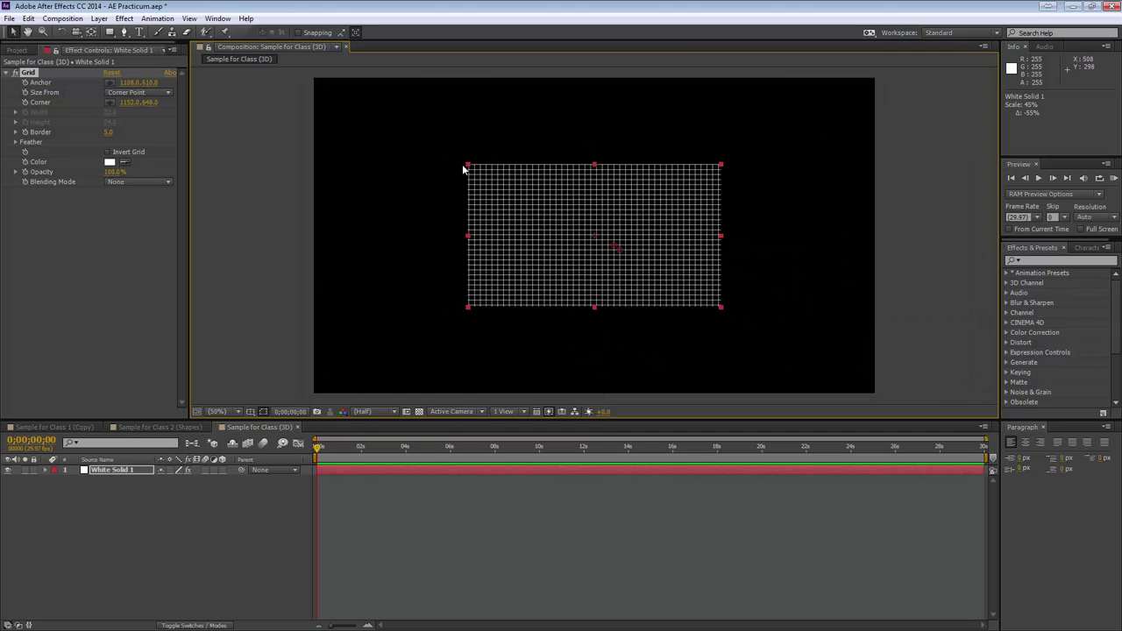
{"action": "left_click_drag", "start_coordinate": [464, 169], "coordinate": [459, 163]}
{"action": "left_click_drag", "start_coordinate": [617, 250], "coordinate": [613, 246]}
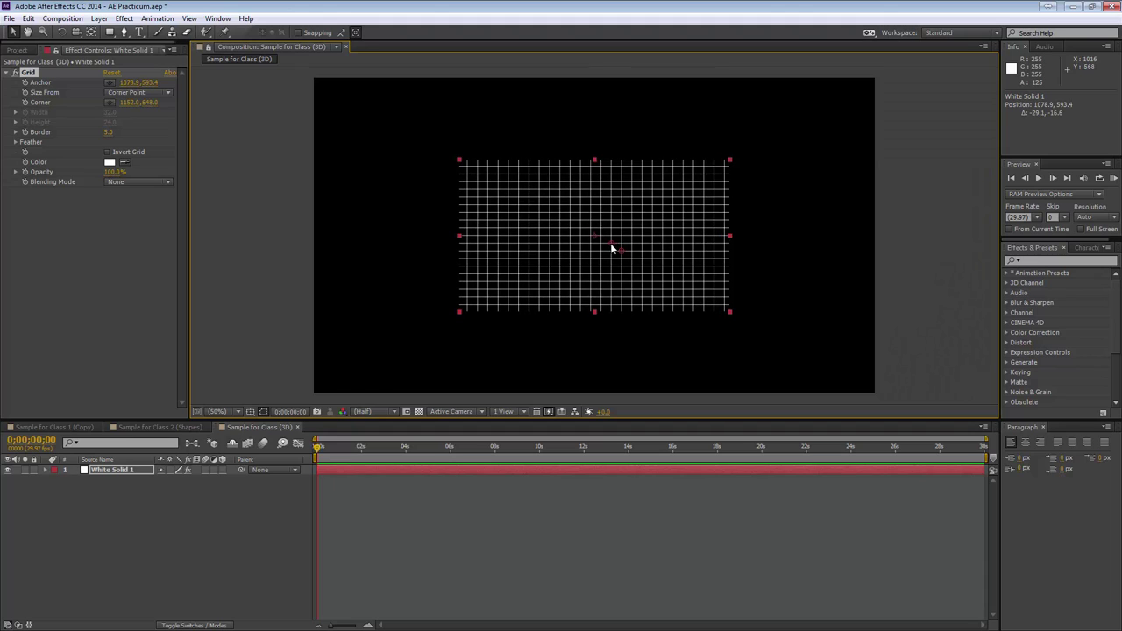
Enlarge the grid layer to fill about two thirds of the frame's width and move it to position 970, 520.
{"action": "left_click", "coordinate": [445, 146]}
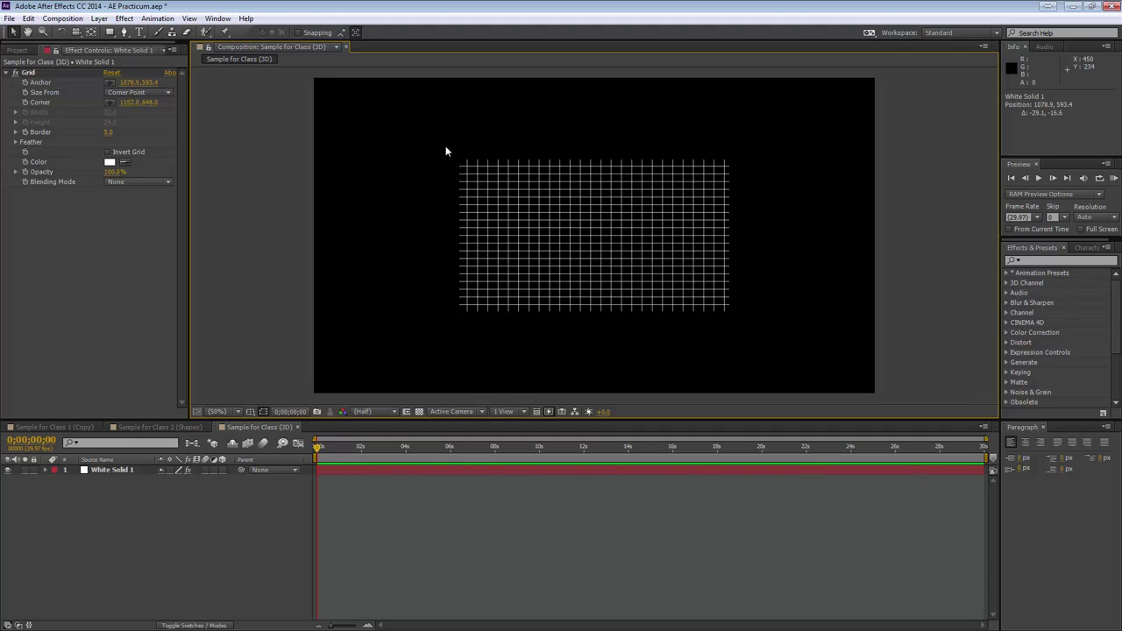
{"action": "left_click", "coordinate": [459, 163]}
{"action": "left_click", "coordinate": [449, 160]}
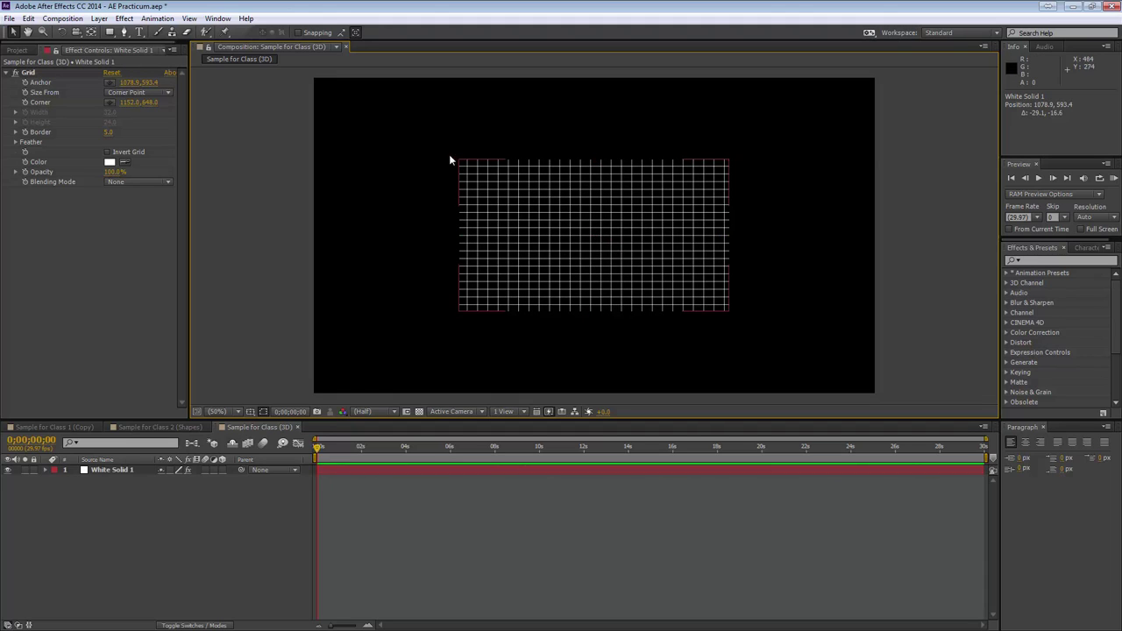
{"action": "left_click", "coordinate": [489, 188]}
{"action": "left_click_drag", "start_coordinate": [460, 161], "coordinate": [401, 123]}
{"action": "mouse_move", "coordinate": [565, 267]}
{"action": "left_mouse_down"}
{"action": "mouse_move", "coordinate": [571, 275]}
{"action": "mouse_move", "coordinate": [568, 261]}
{"action": "left_mouse_up"}
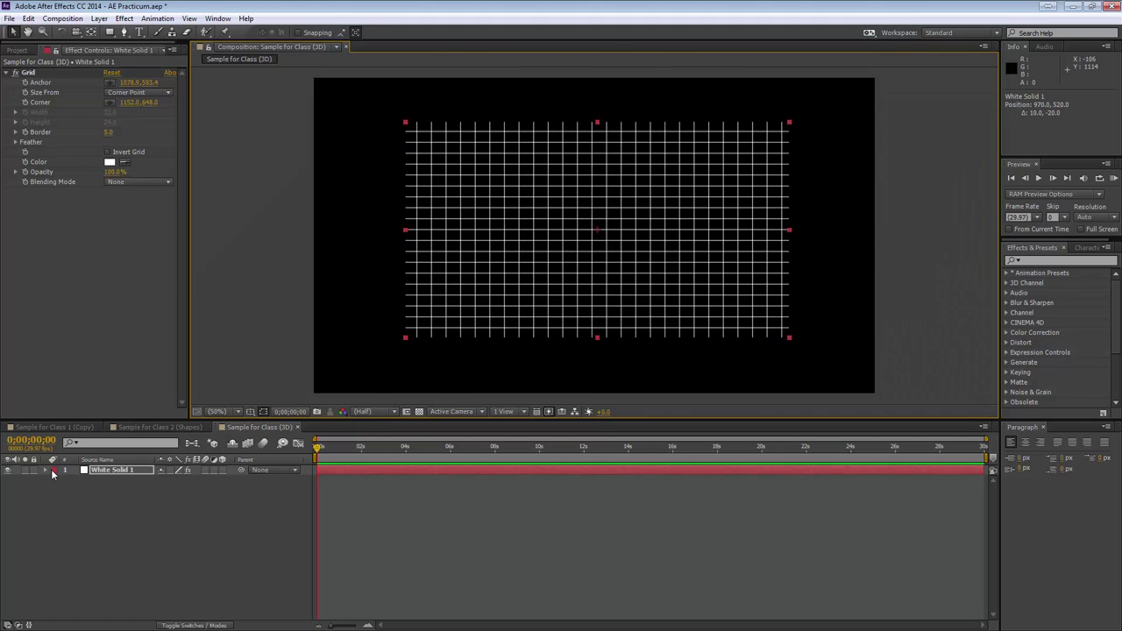
Reveal the grid layer's Position property and try changing its values.
{"action": "left_click", "coordinate": [92, 471]}
{"action": "key", "text": "p"}
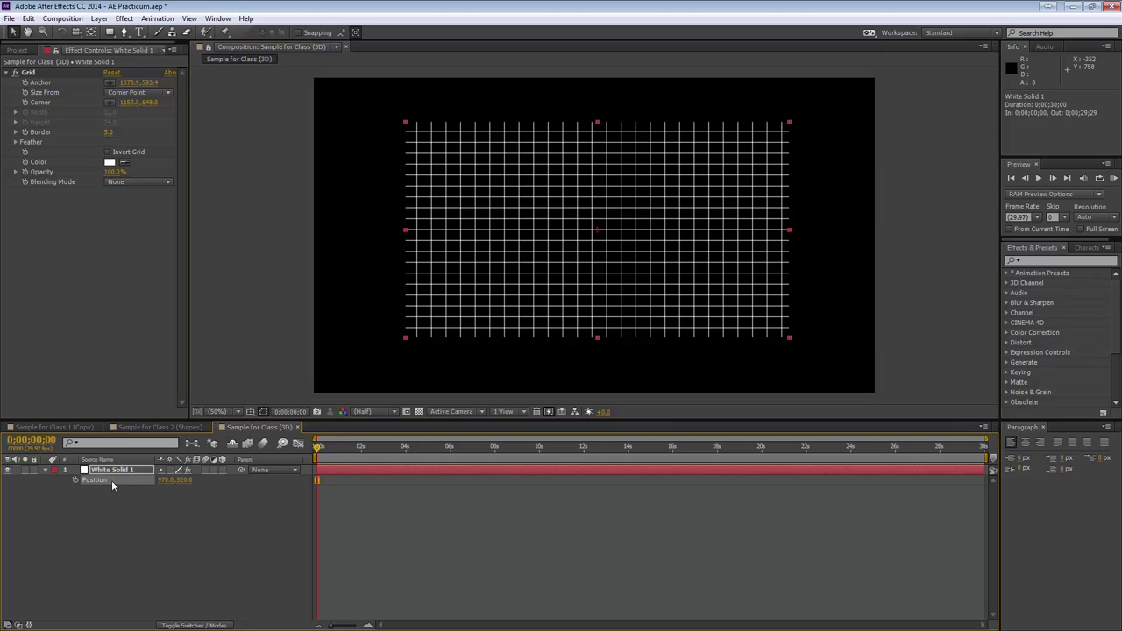
{"action": "left_click_drag", "start_coordinate": [163, 481], "coordinate": [189, 485]}
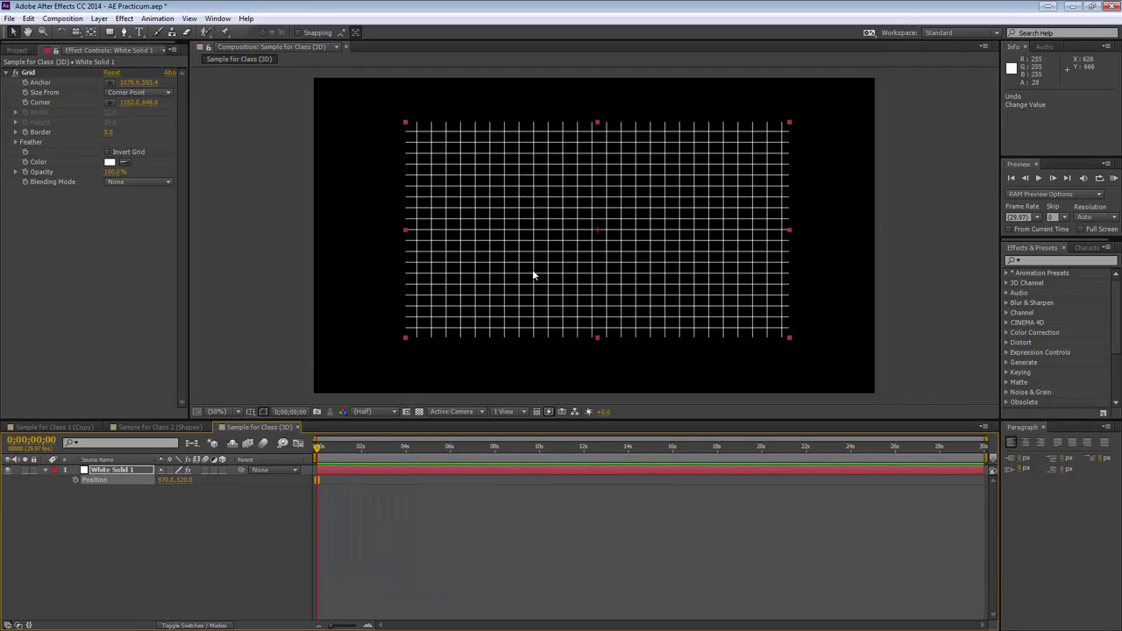
{"action": "left_click", "coordinate": [597, 227]}
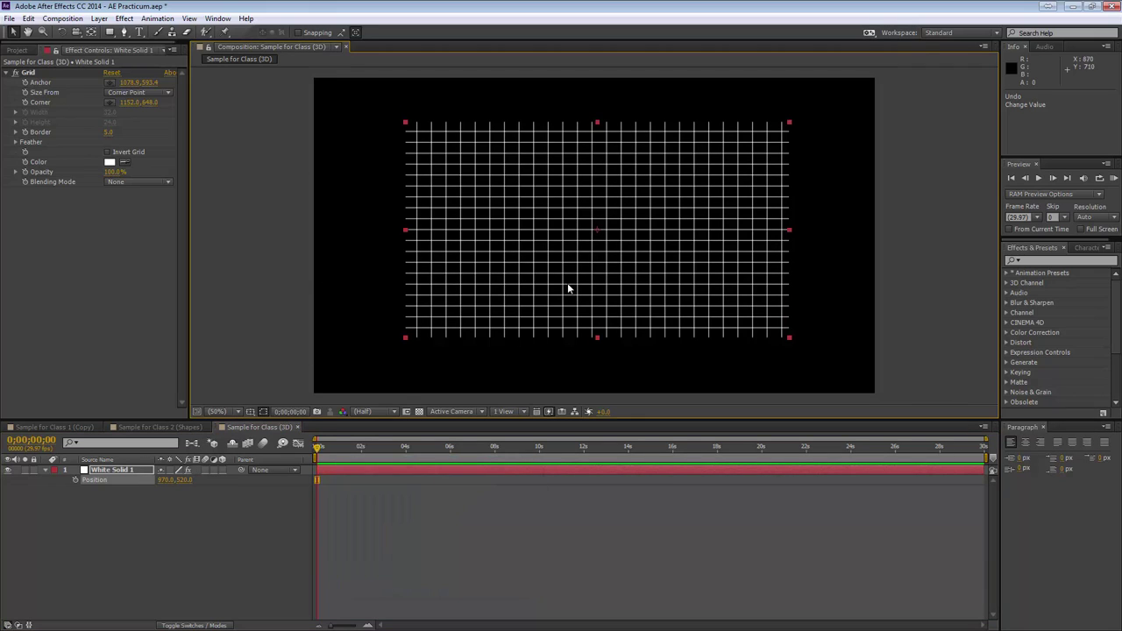
Turn White Solid 1 into a 3D layer and show only its Position property.
{"action": "left_click", "coordinate": [112, 471]}
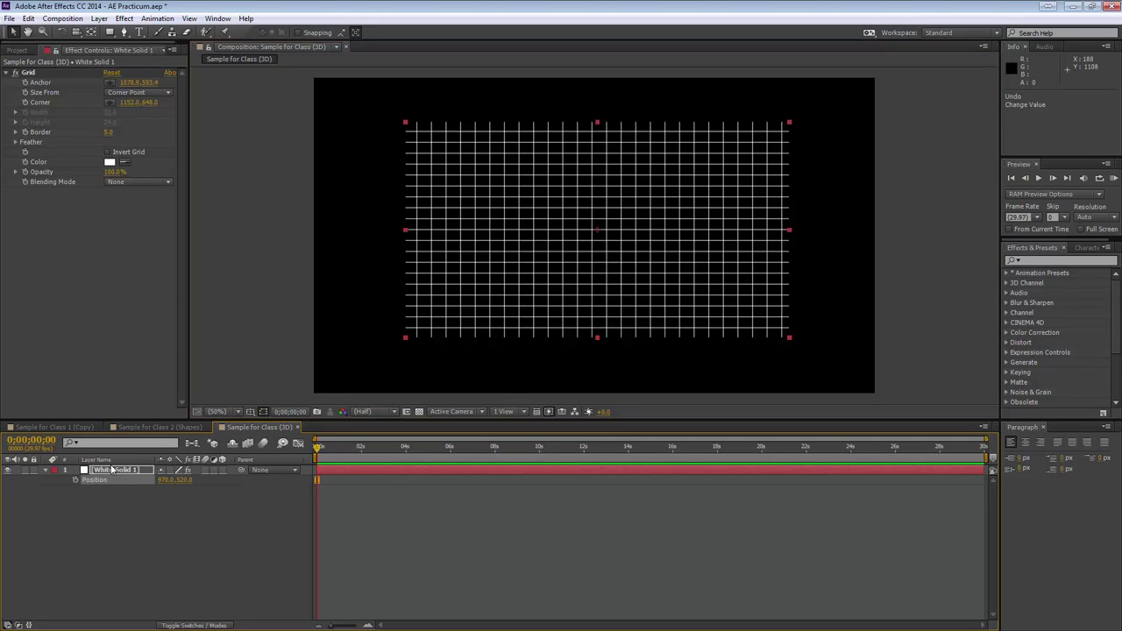
{"action": "left_click", "coordinate": [112, 471]}
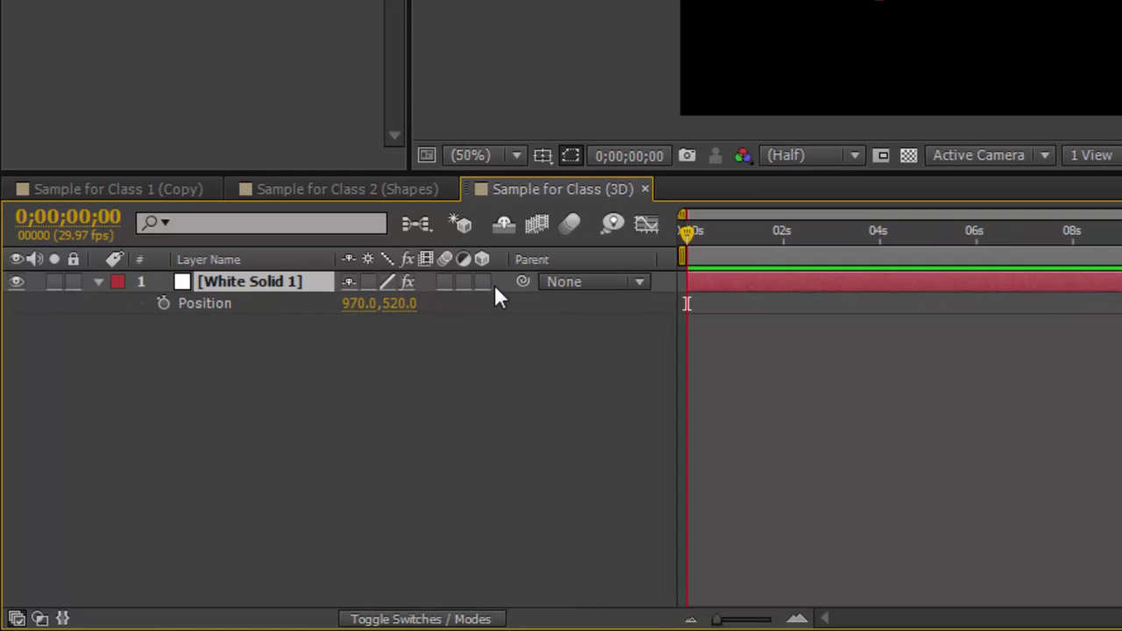
{"action": "left_click", "coordinate": [482, 281]}
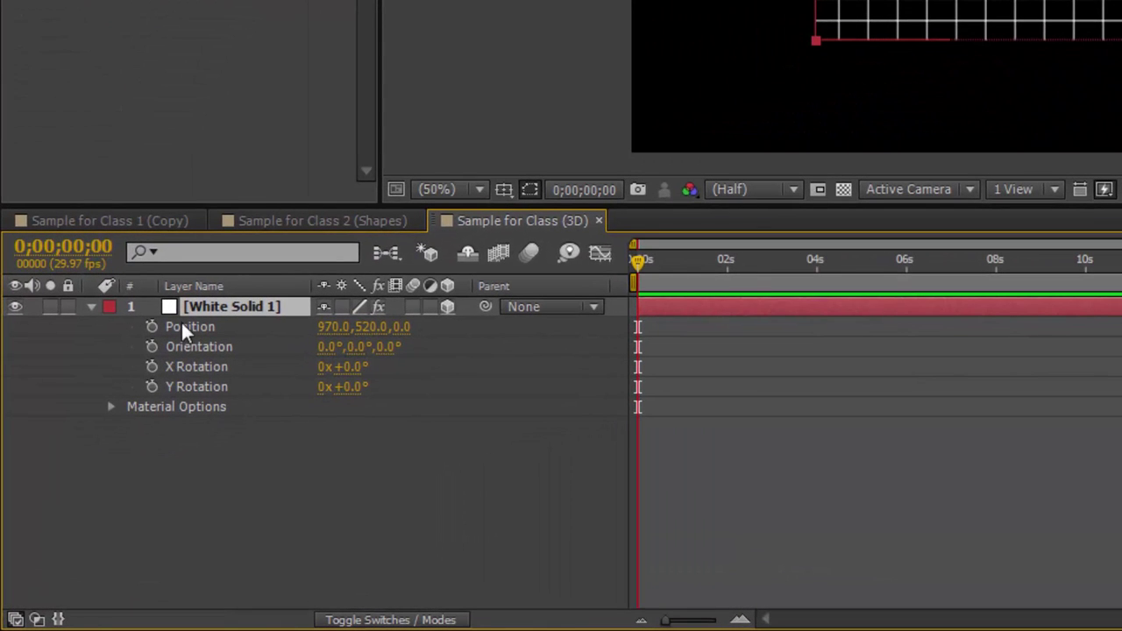
{"action": "key", "text": "u"}
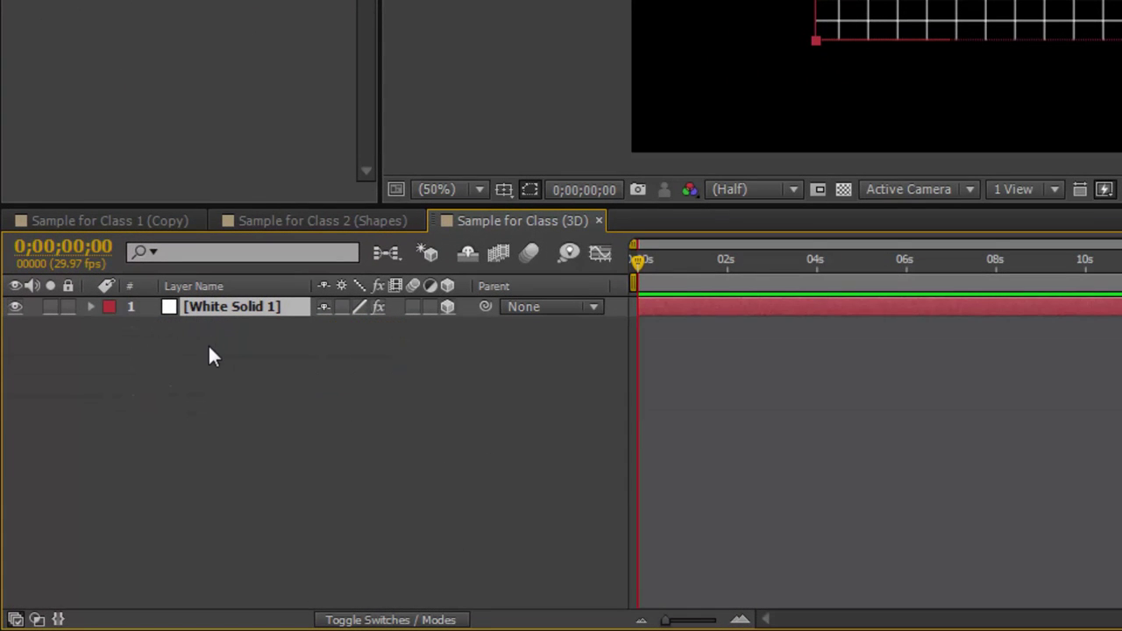
{"action": "key", "text": "p"}
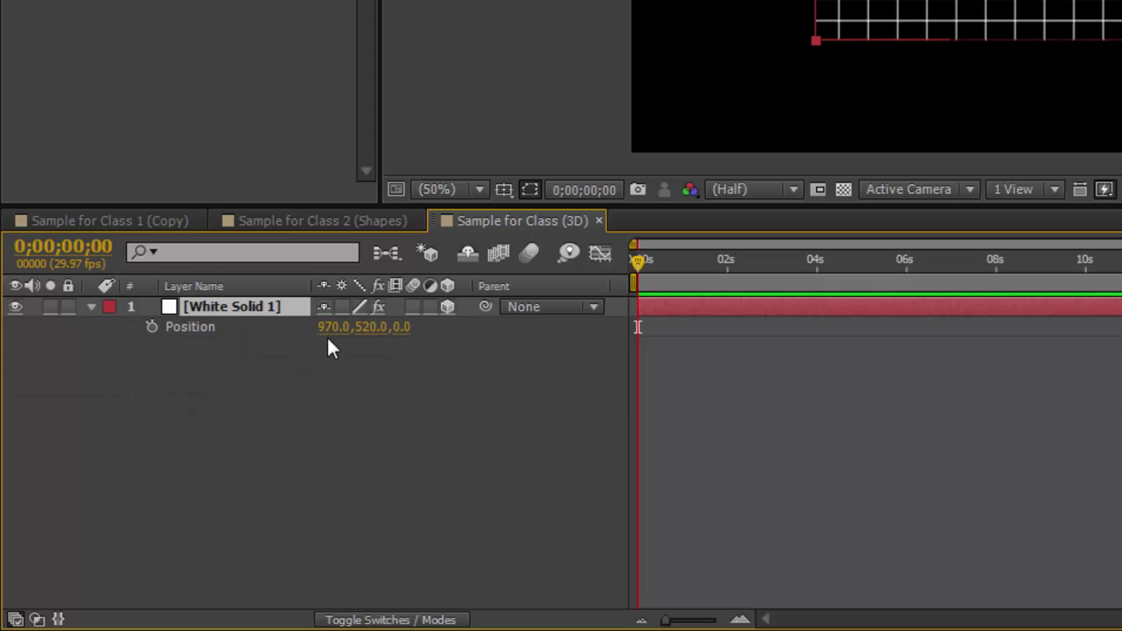
Try shifting the 3D grid layer along the X axis and then forwards and backwards along the Z axis.
{"action": "left_click_drag", "start_coordinate": [325, 331], "coordinate": [313, 332]}
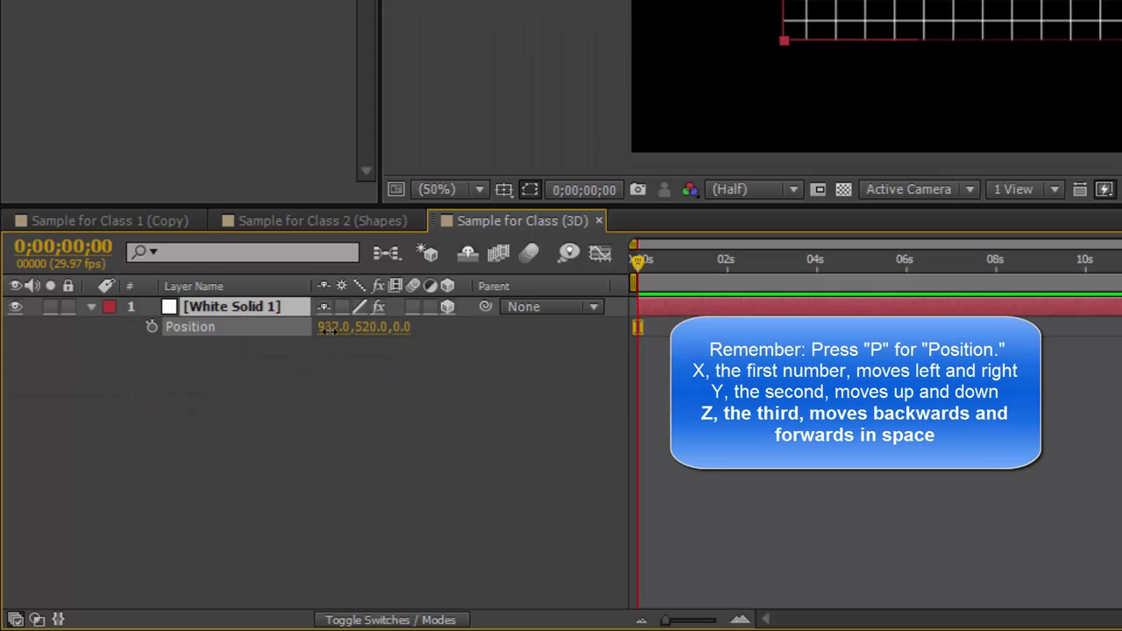
{"action": "key", "text": "ctrl+z"}
{"action": "left_click_drag", "start_coordinate": [433, 326], "coordinate": [389, 327]}
{"action": "left_click", "coordinate": [412, 341]}
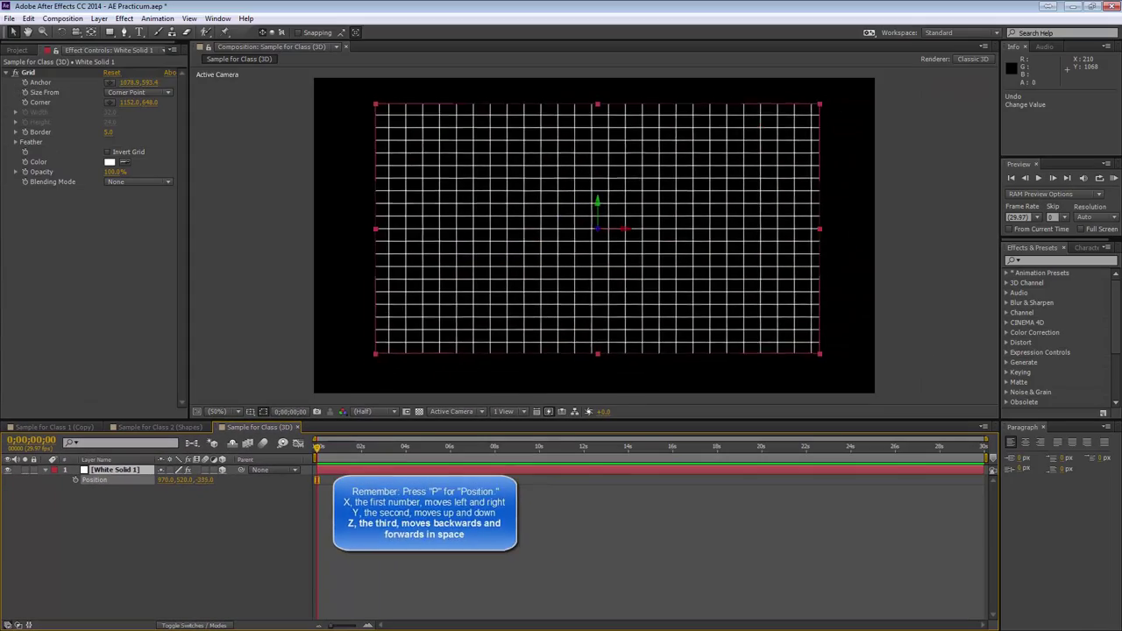
{"action": "left_click_drag", "start_coordinate": [383, 349], "coordinate": [596, 373]}
{"action": "left_click_drag", "start_coordinate": [200, 481], "coordinate": [171, 483]}
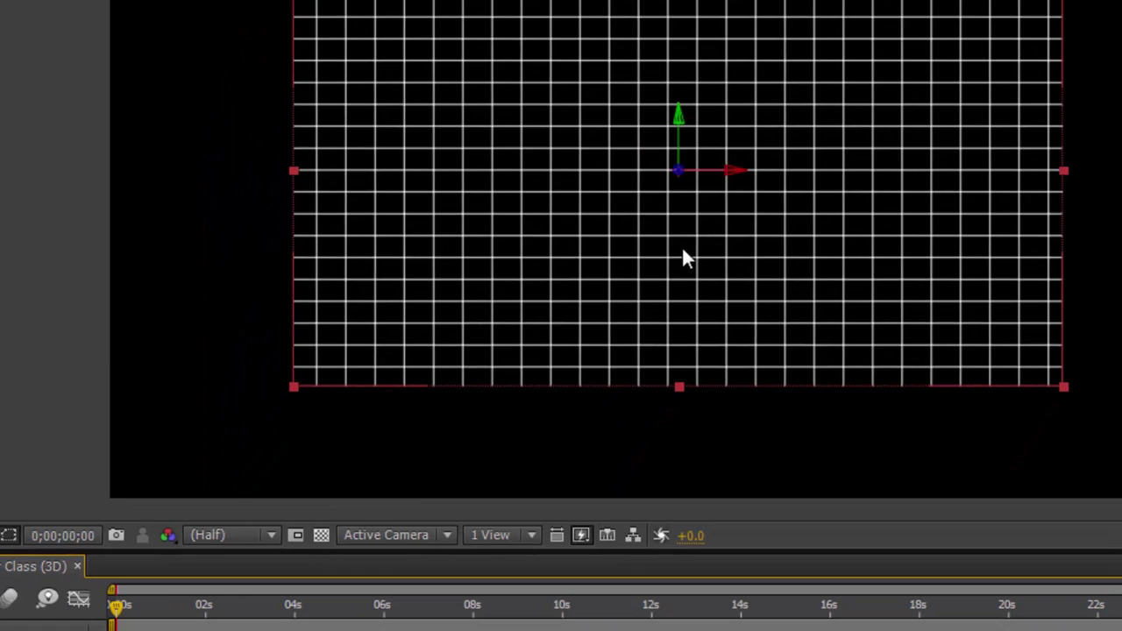
Examine the grid layer in 3D space by orbiting around it in Custom View 1, and return to the Active Camera view.
{"action": "left_click", "coordinate": [392, 533]}
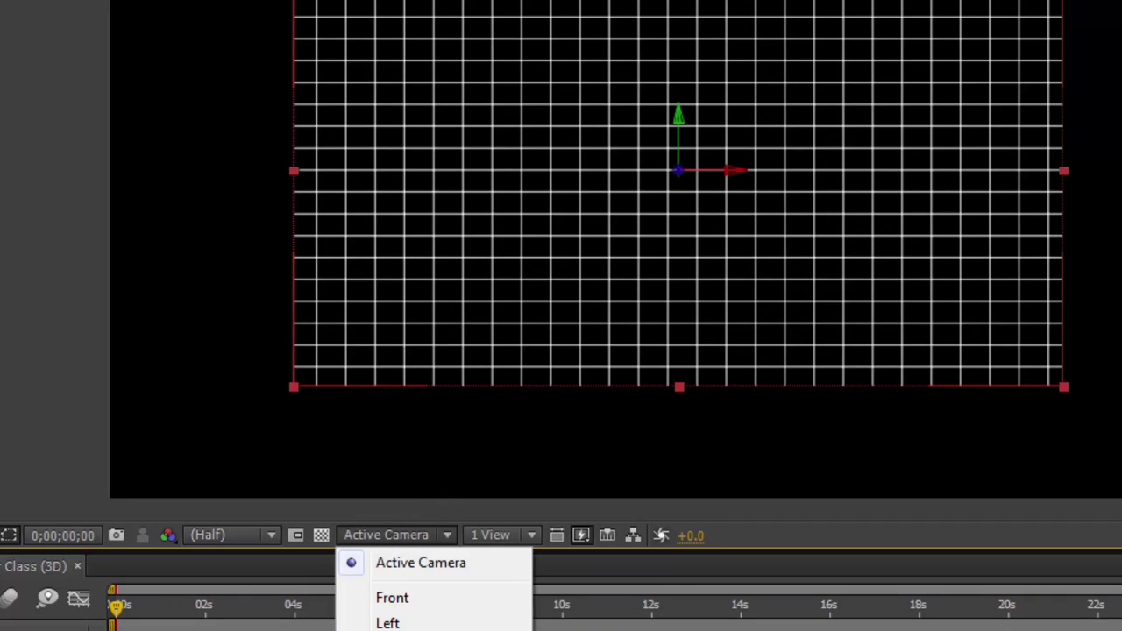
{"action": "key", "text": "F11"}
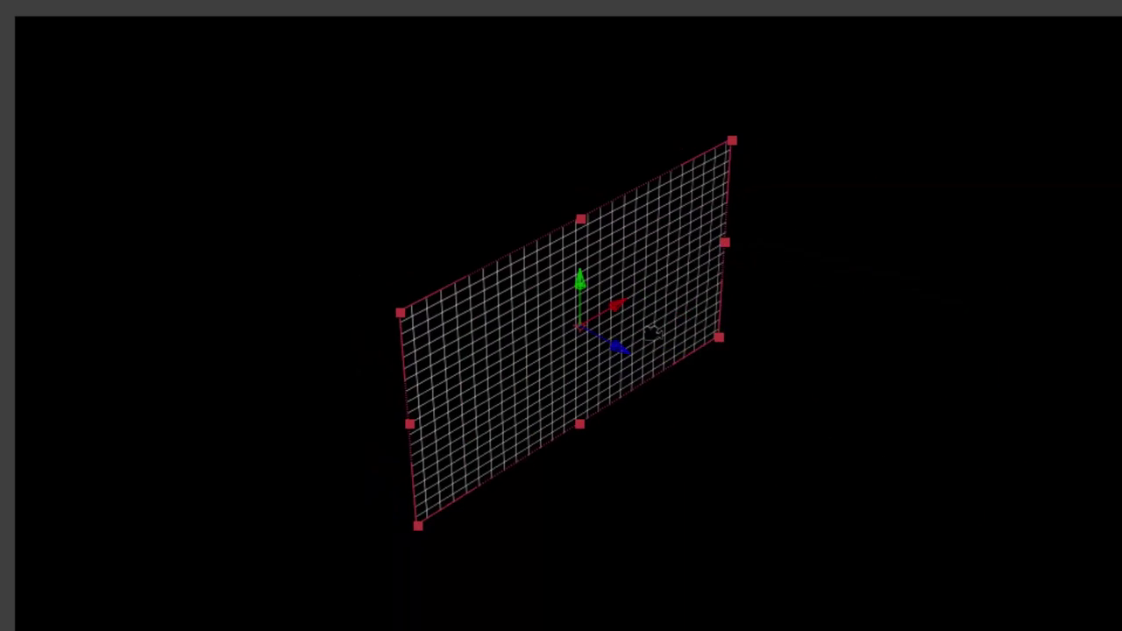
{"action": "left_click_drag", "start_coordinate": [652, 332], "coordinate": [456, 313]}
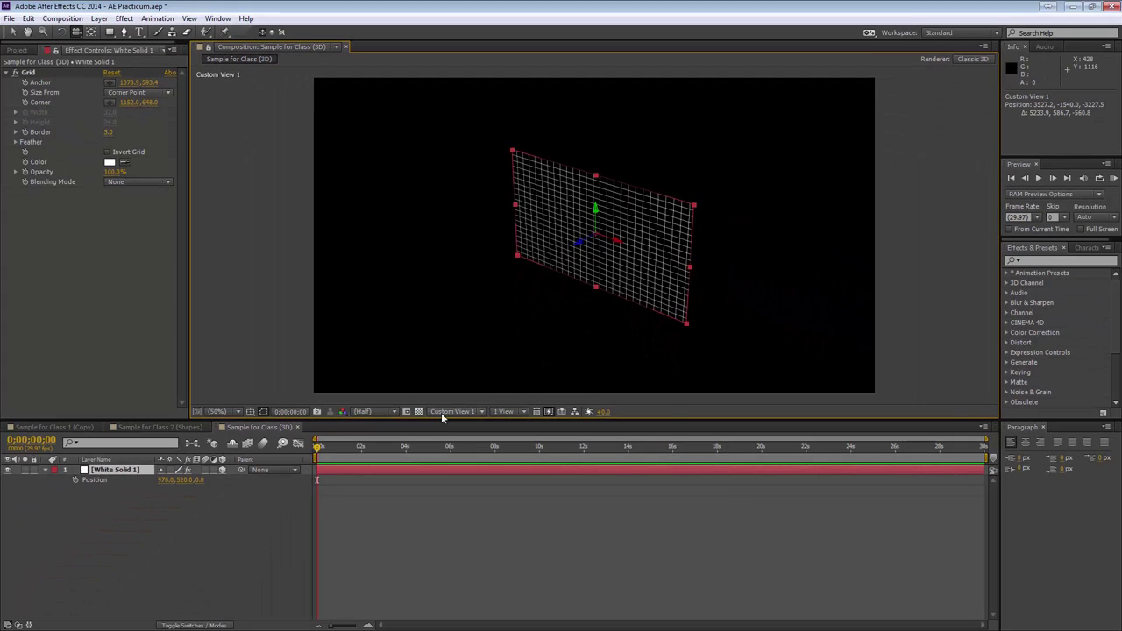
{"action": "left_click", "coordinate": [442, 412]}
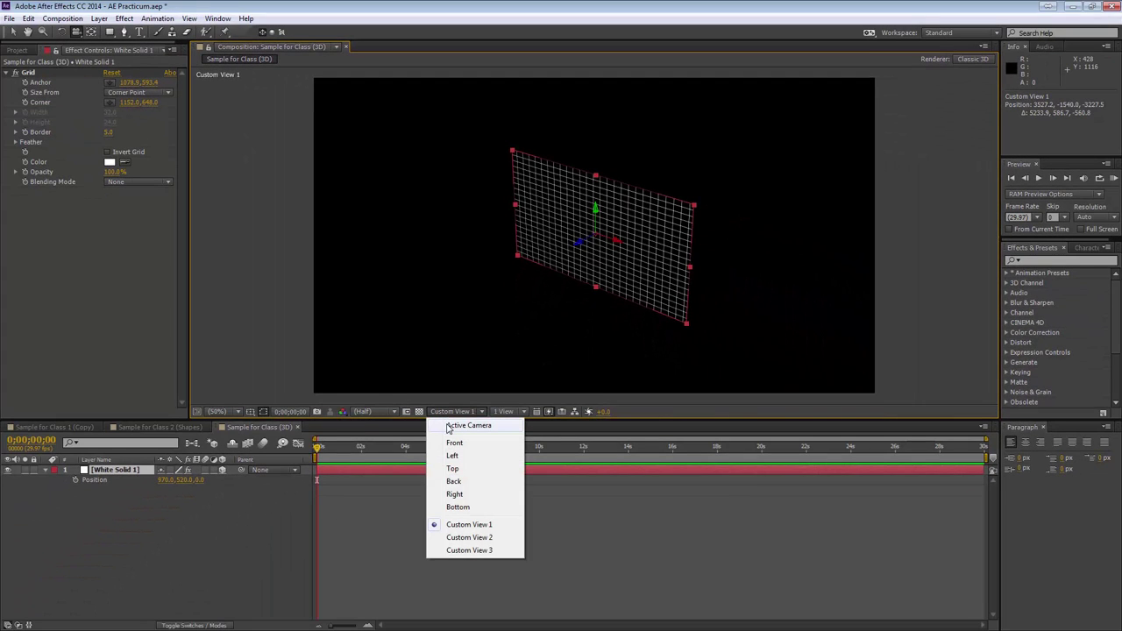
{"action": "left_click", "coordinate": [449, 426]}
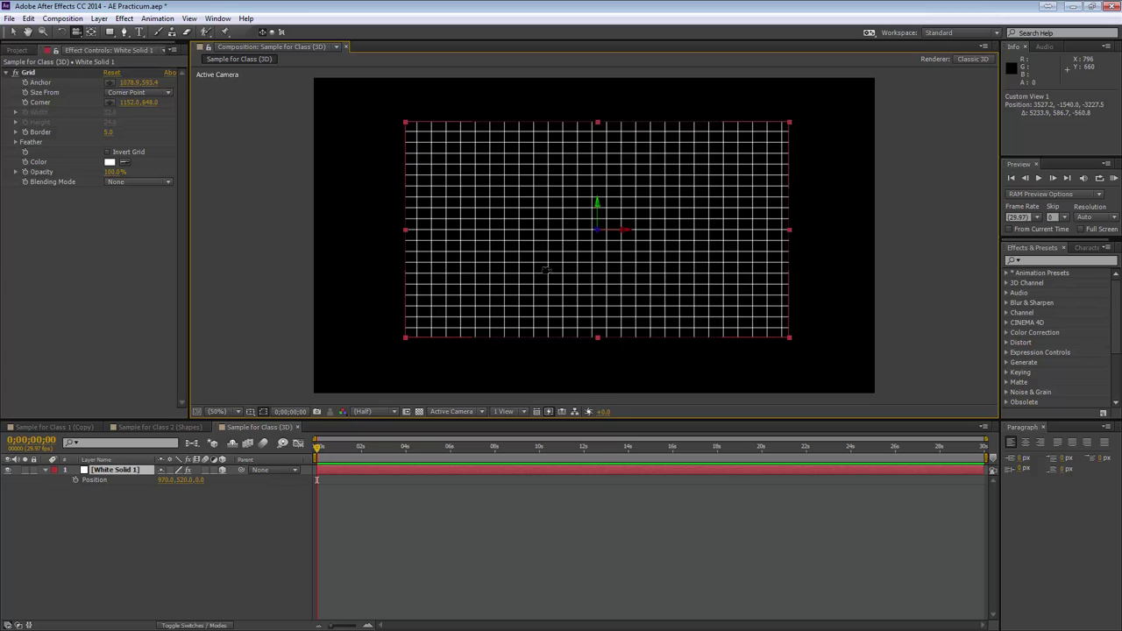
With White Solid 1 selected, look up the command for duplicating a layer and its shortcut.
{"action": "left_click", "coordinate": [96, 473]}
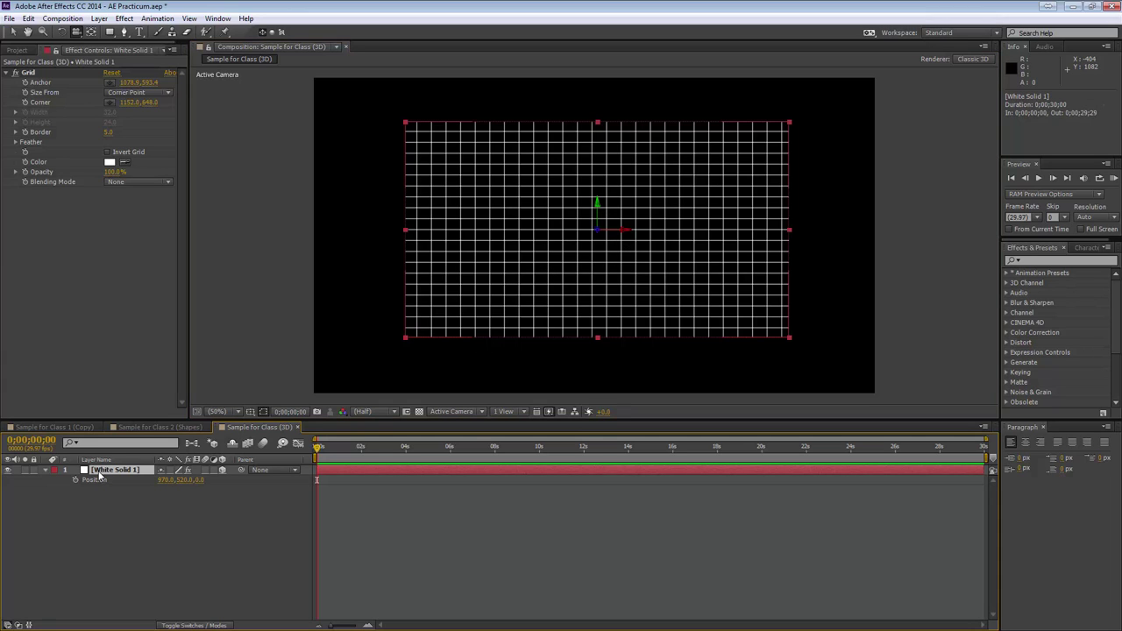
{"action": "right_click", "coordinate": [99, 475]}
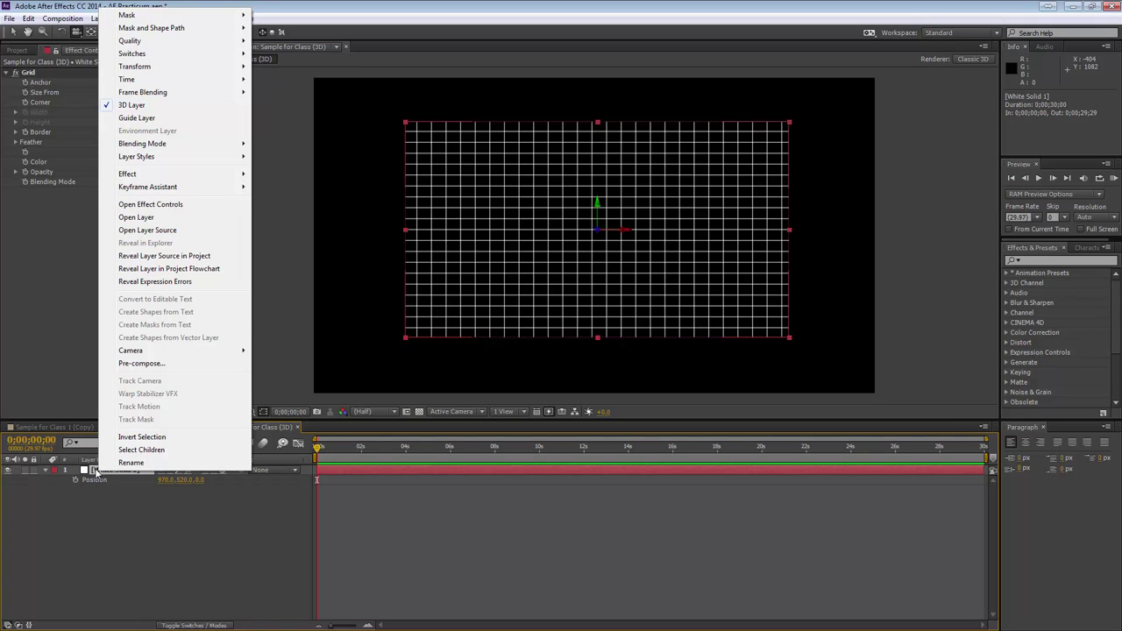
{"action": "left_click", "coordinate": [110, 511]}
{"action": "left_click", "coordinate": [115, 473]}
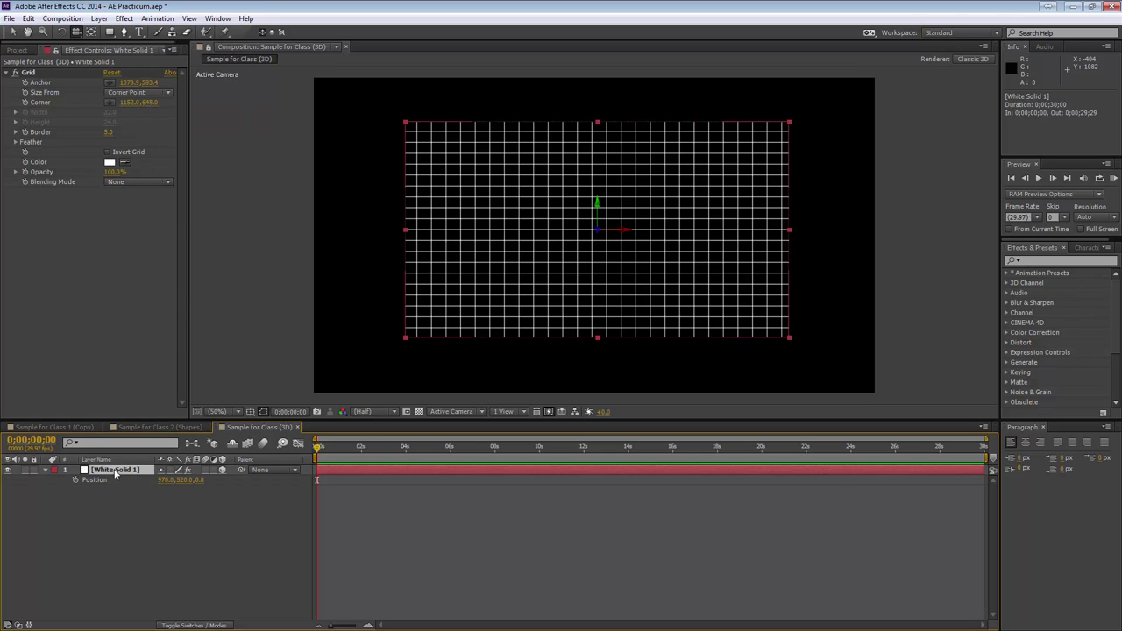
{"action": "left_click", "coordinate": [62, 19]}
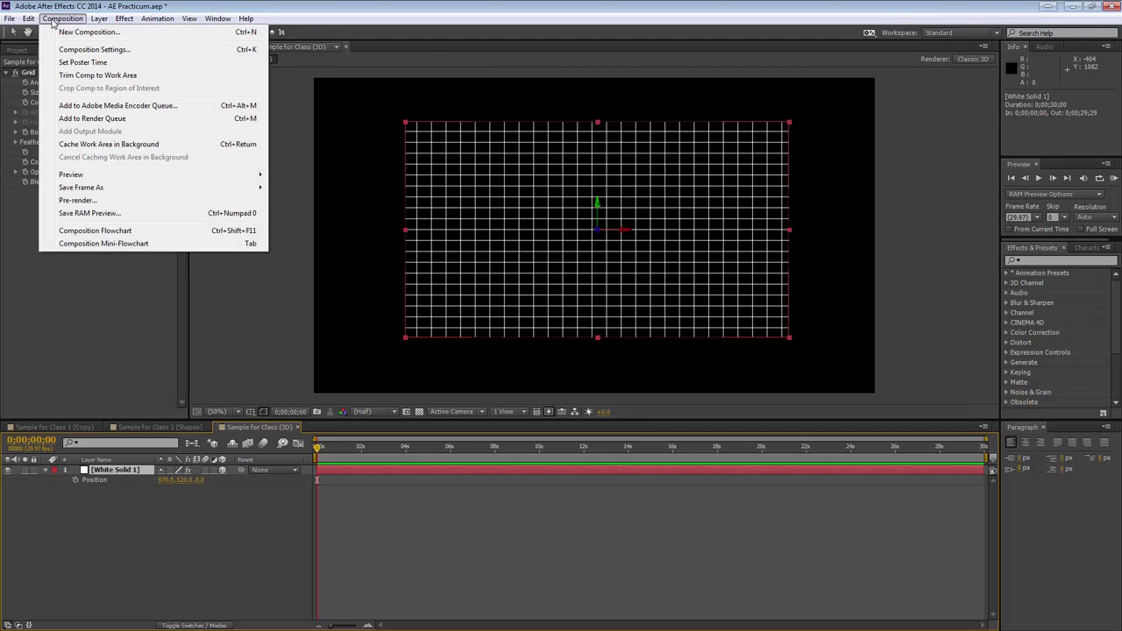
{"action": "mouse_move", "coordinate": [92, 20]}
{"action": "mouse_move", "coordinate": [31, 21]}
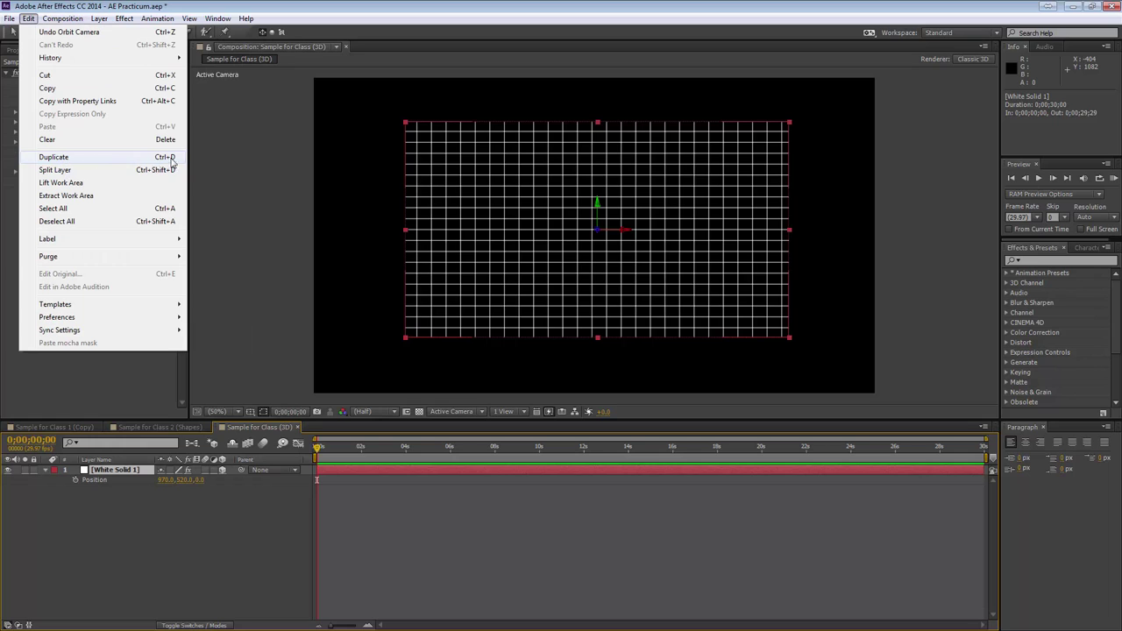
{"action": "left_click", "coordinate": [27, 21]}
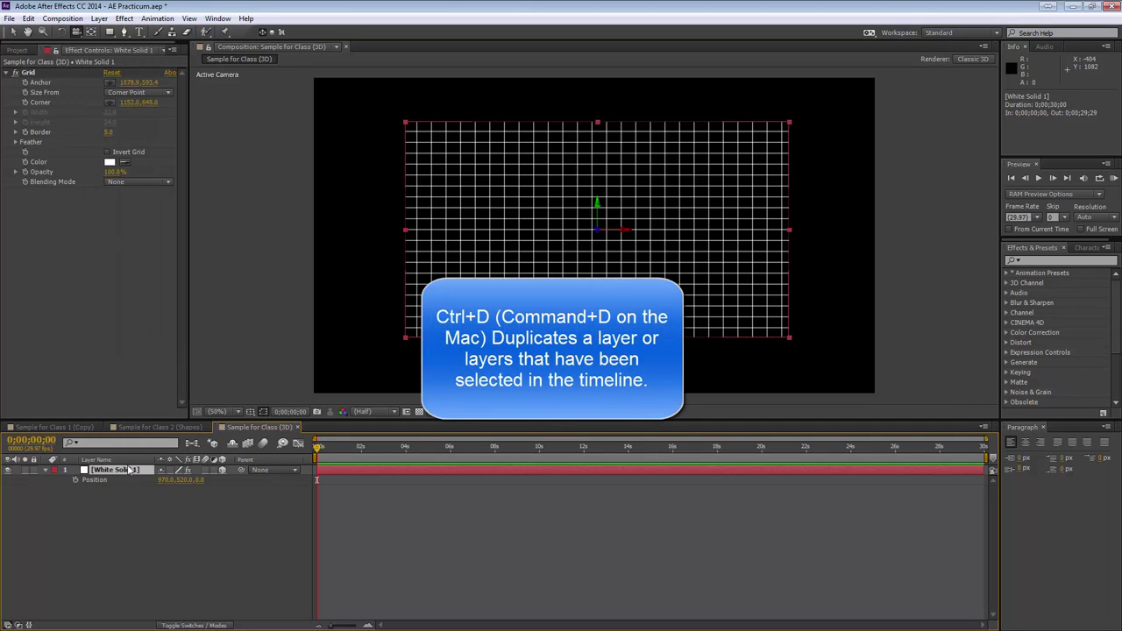
Duplicate White Solid 1 and rename the upper copy Grid XY.
{"action": "key", "text": "ctrl+d"}
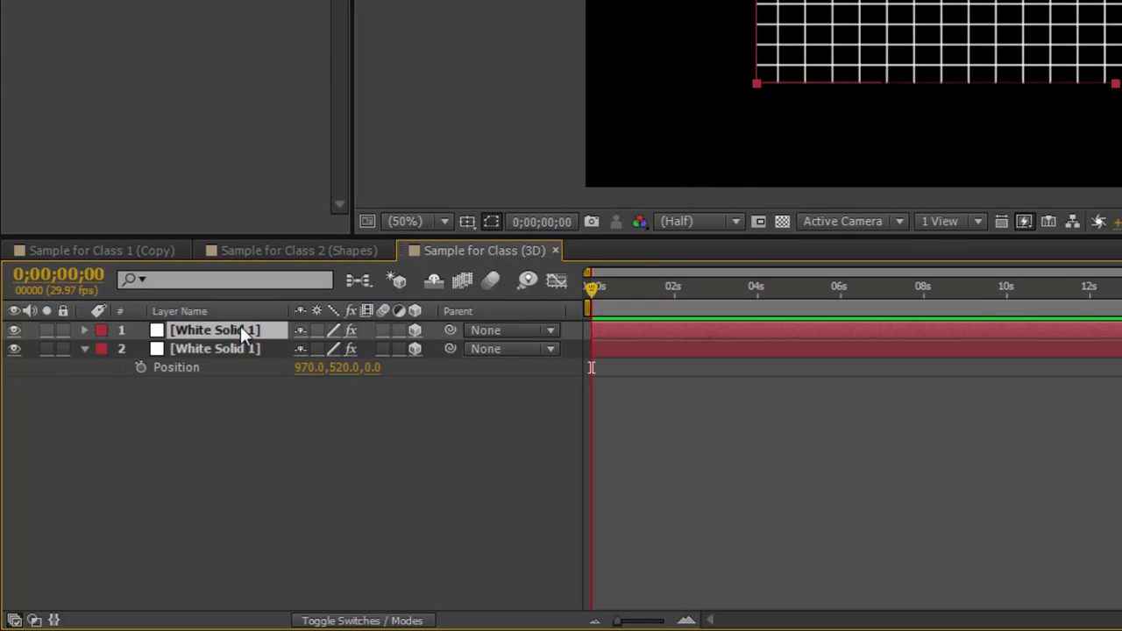
{"action": "right_click", "coordinate": [250, 332]}
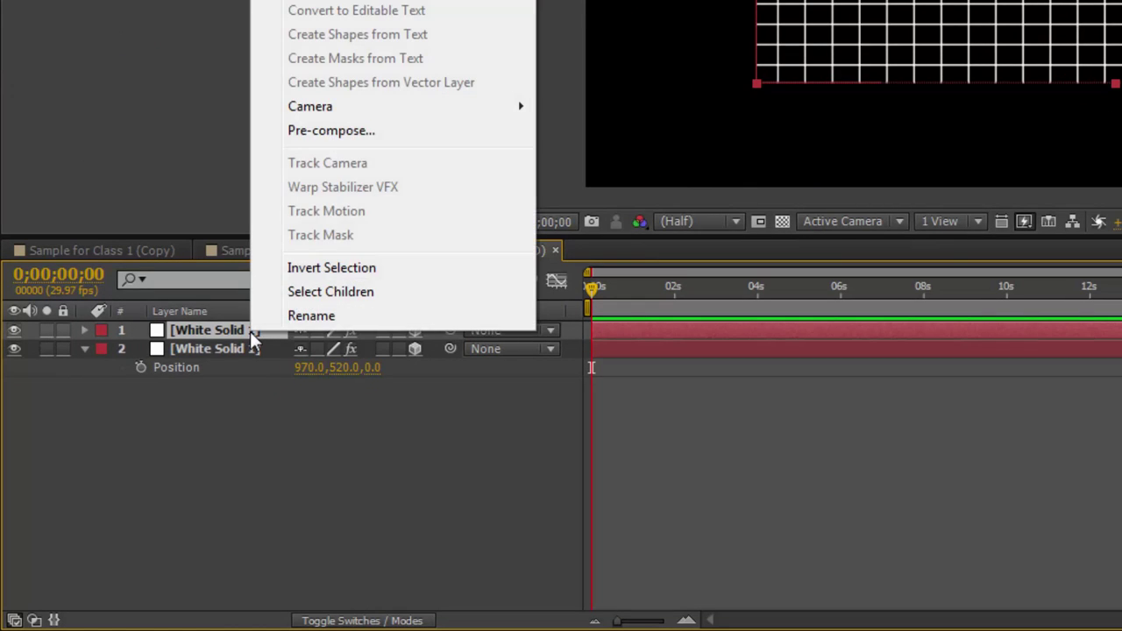
{"action": "left_click", "coordinate": [291, 318]}
{"action": "type", "text": "Grid XY"}
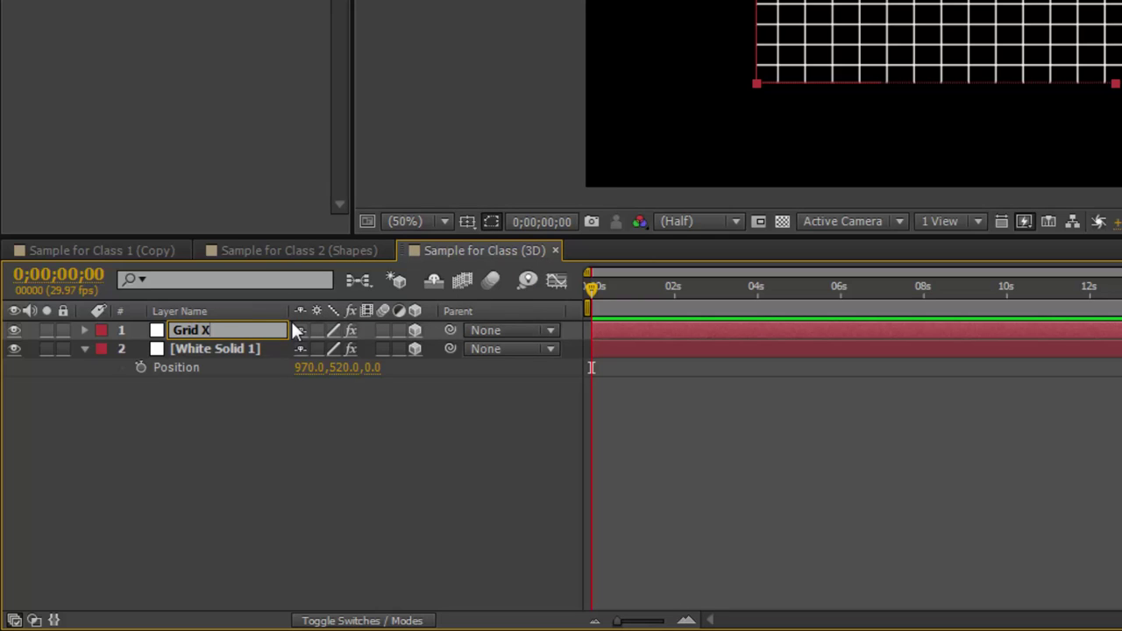
Rename the remaining White Solid 1 layer as Grid XZ.
{"action": "left_click", "coordinate": [212, 349]}
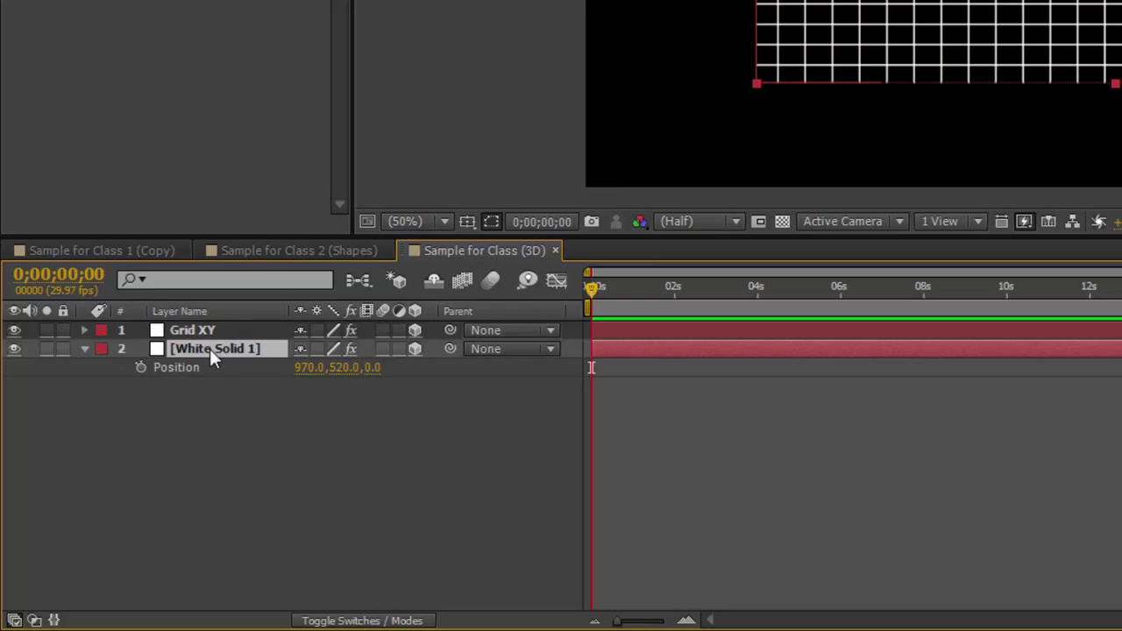
{"action": "right_click", "coordinate": [212, 349]}
{"action": "left_click", "coordinate": [246, 333]}
{"action": "type", "text": "Grid"}
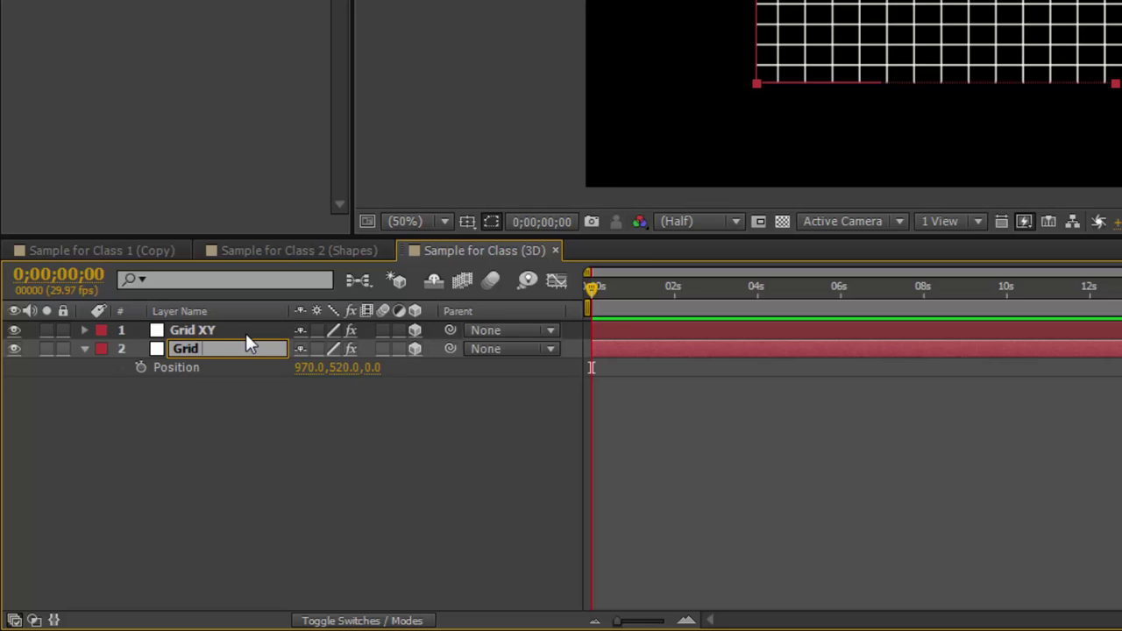
{"action": "type", "text": " X"}
{"action": "left_click", "coordinate": [223, 466]}
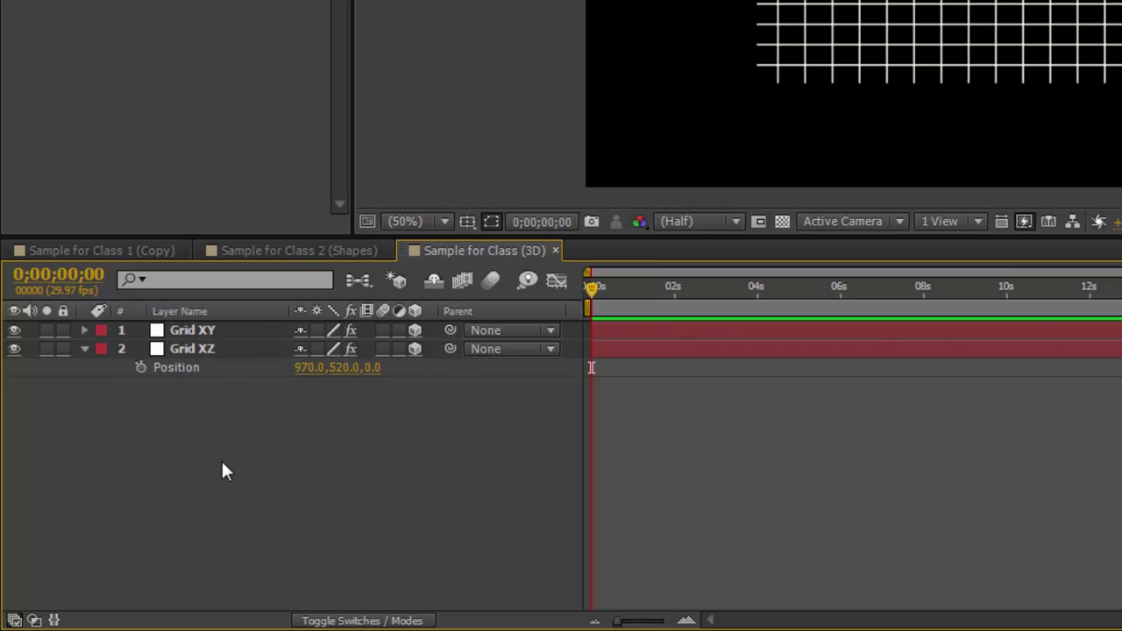
Show only the rotation properties of the Grid XZ layer and activate the Selection tool.
{"action": "left_click", "coordinate": [202, 348]}
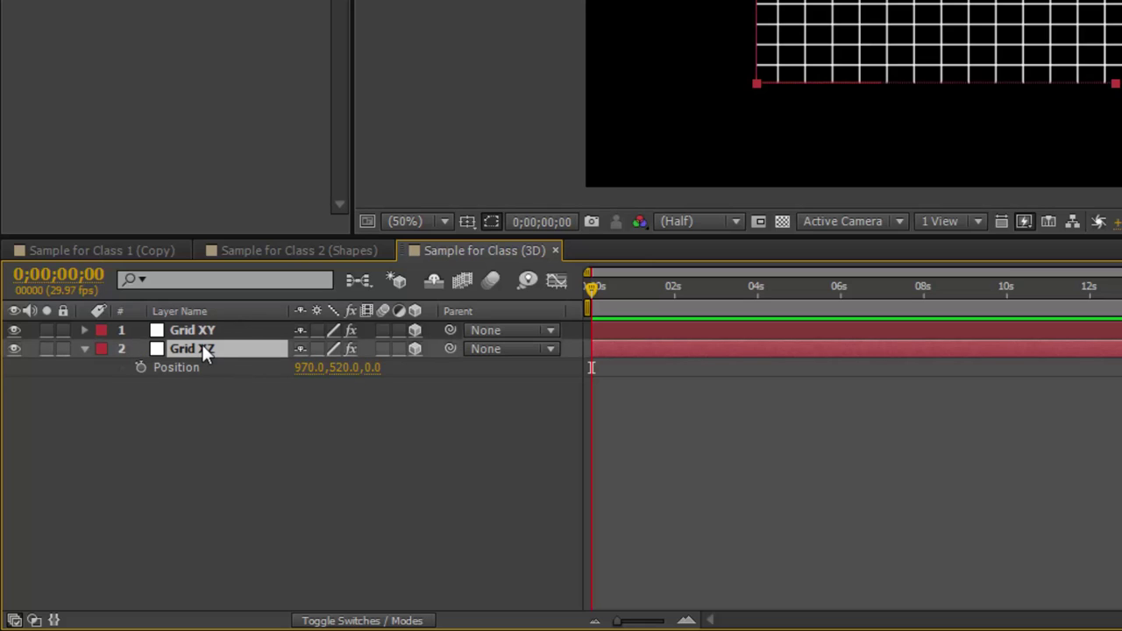
{"action": "key", "text": "r"}
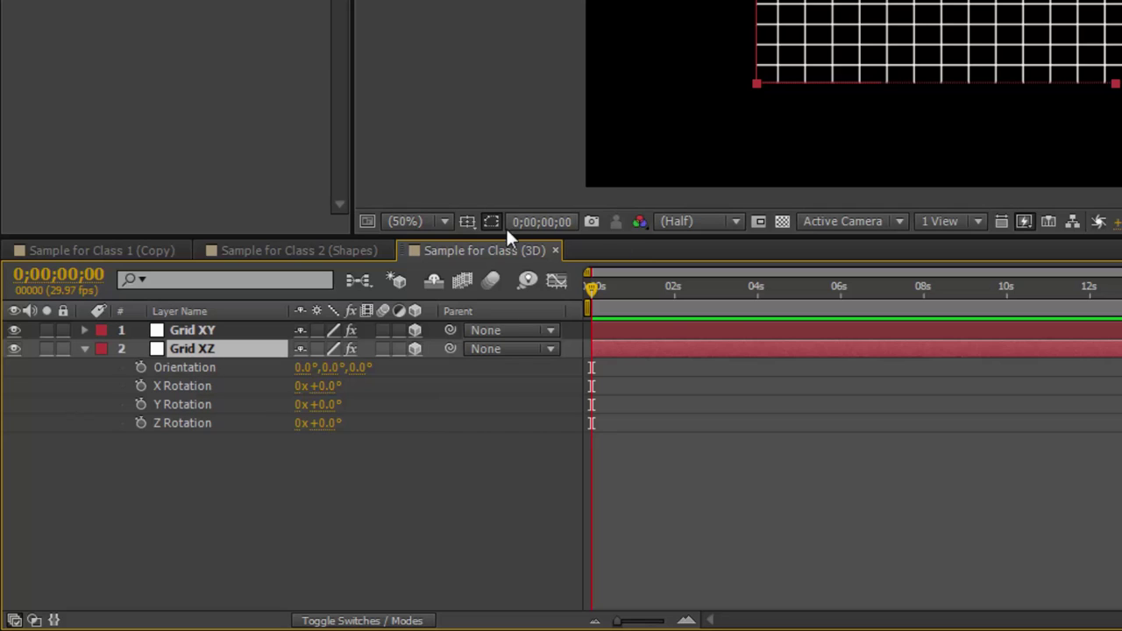
{"action": "left_click", "coordinate": [493, 529]}
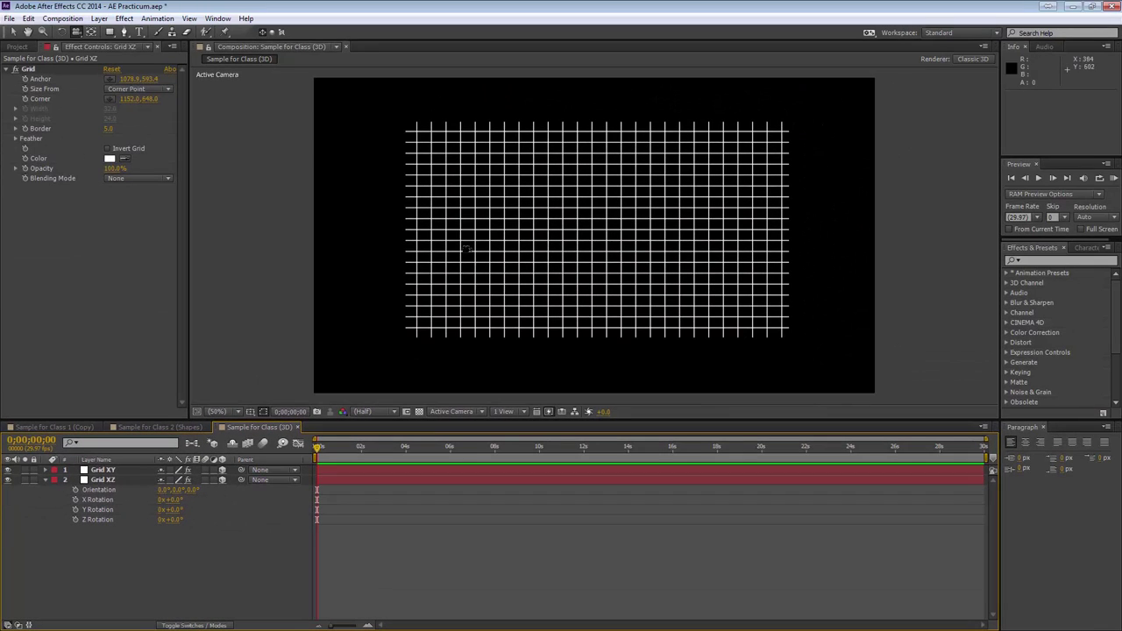
{"action": "left_click", "coordinate": [13, 31]}
{"action": "left_click", "coordinate": [596, 333]}
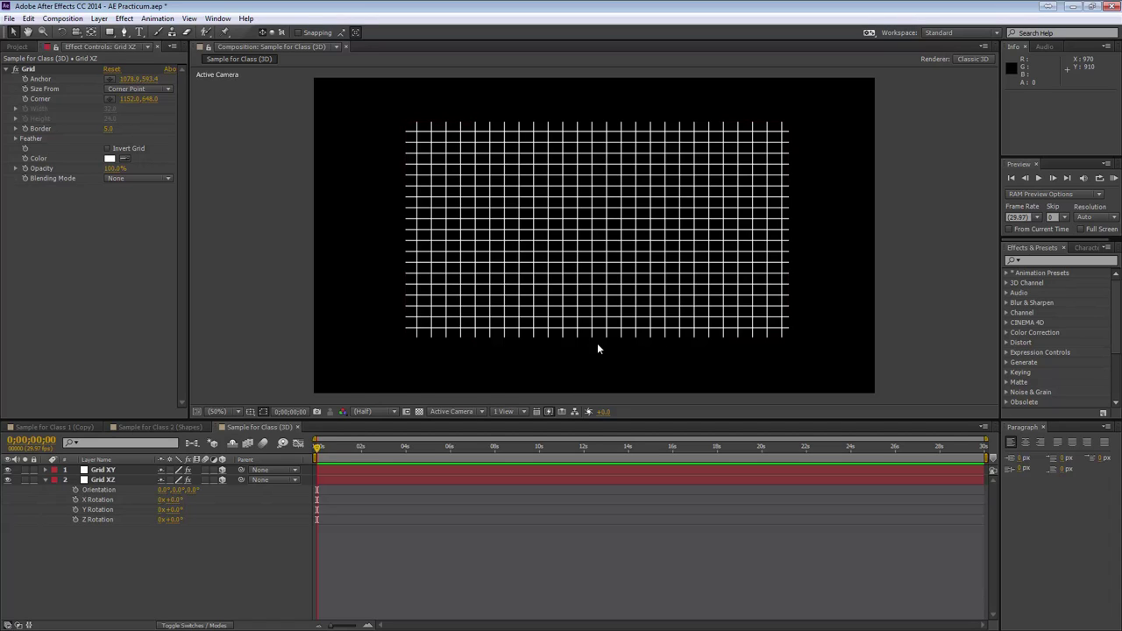
Try rotating Grid XZ around its Y axis and undo the change.
{"action": "left_click_drag", "start_coordinate": [172, 509], "coordinate": [143, 514]}
{"action": "key", "text": "ctrl+z"}
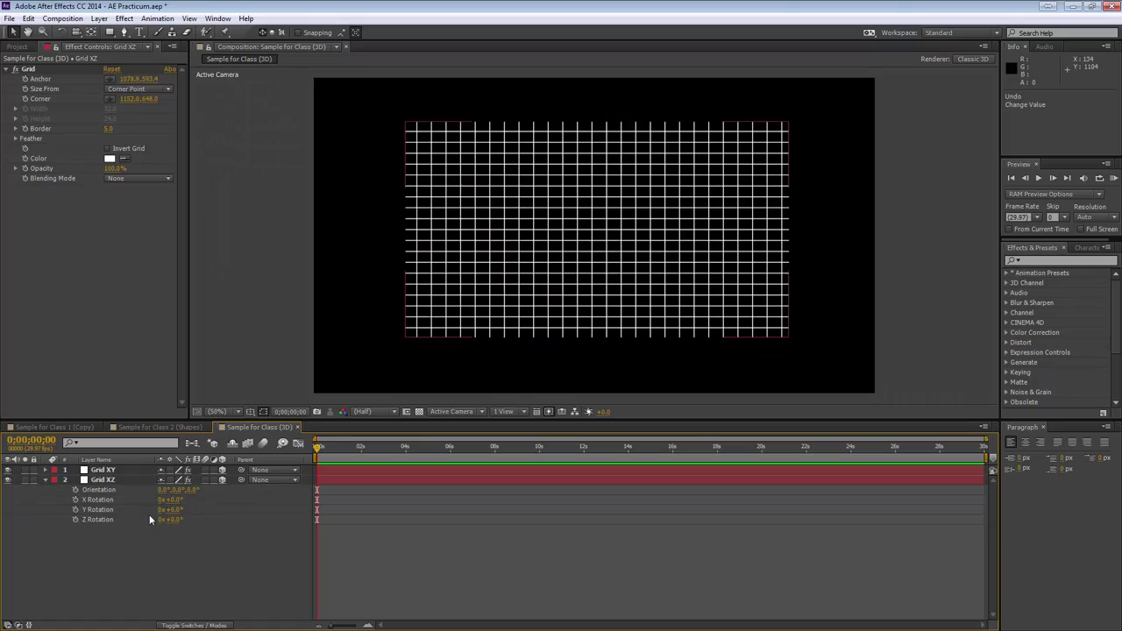
{"action": "mouse_move", "coordinate": [175, 519]}
{"action": "left_mouse_down"}
{"action": "mouse_move", "coordinate": [134, 520]}
{"action": "mouse_move", "coordinate": [196, 519]}
{"action": "mouse_move", "coordinate": [176, 521]}
{"action": "left_mouse_up"}
Set Grid XZ's X Rotation to 90° and view both grids in Custom View 1.
{"action": "left_click_drag", "start_coordinate": [172, 503], "coordinate": [243, 505]}
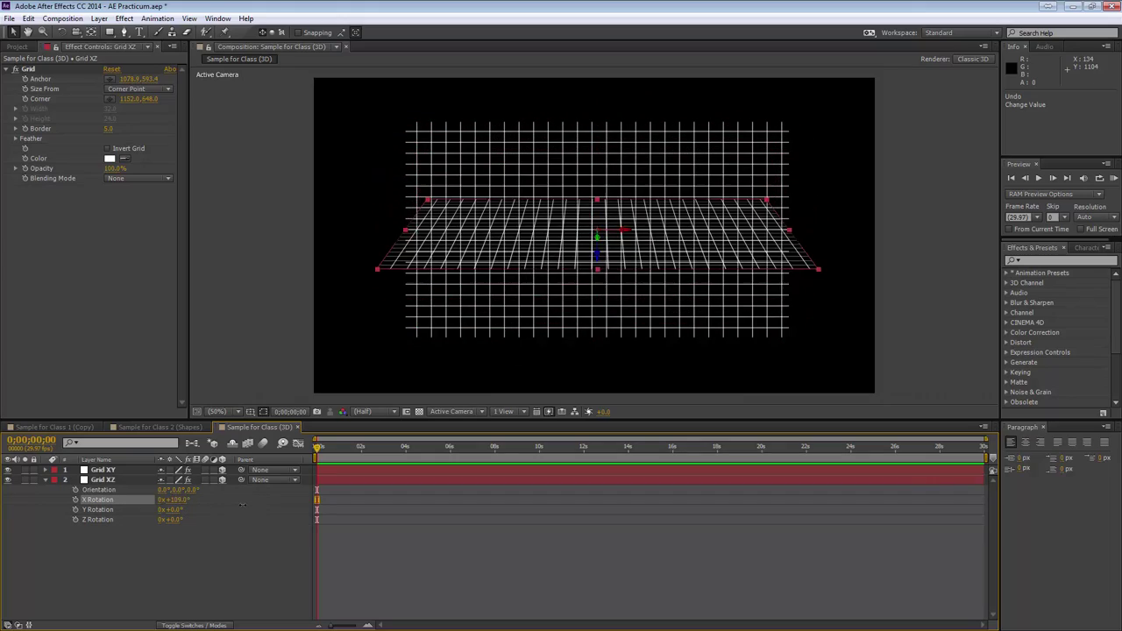
{"action": "left_click", "coordinate": [176, 500]}
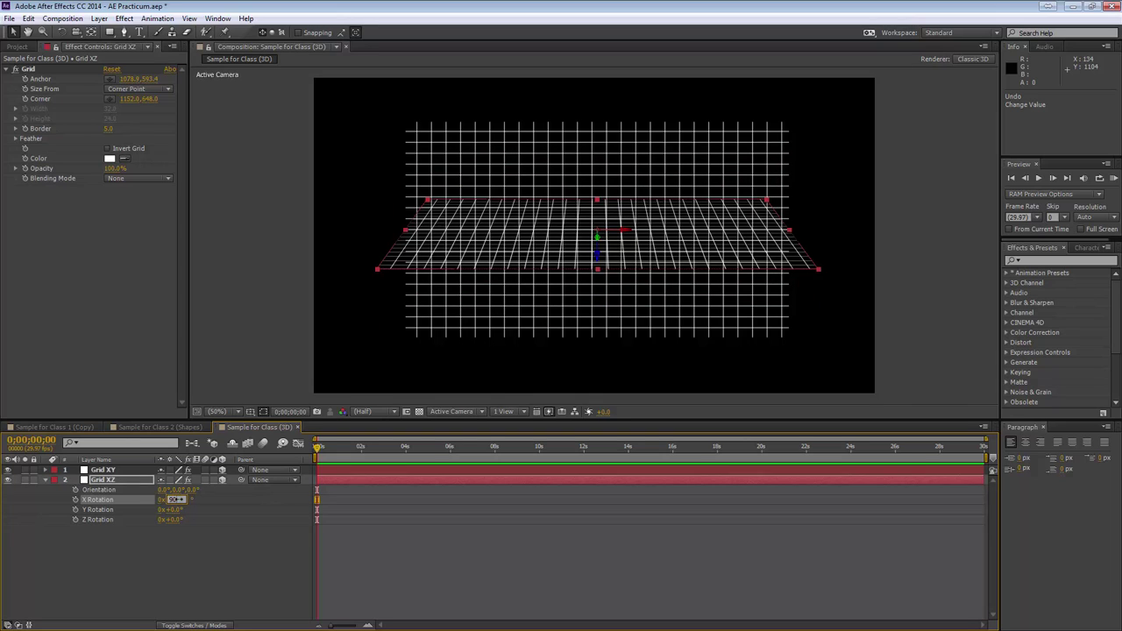
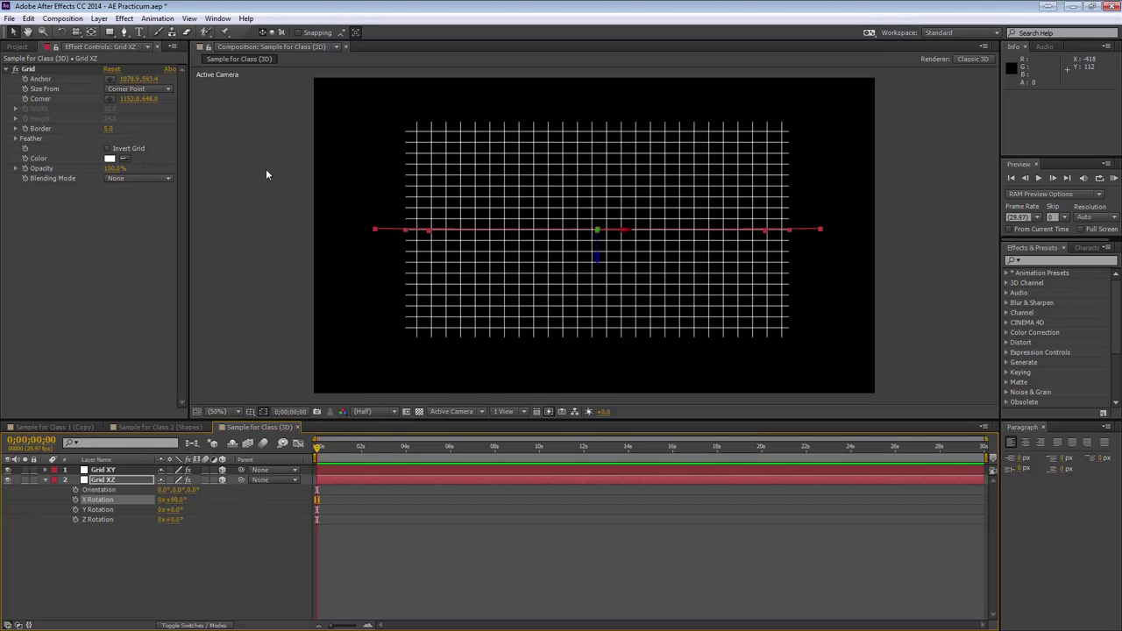
{"action": "left_click", "coordinate": [450, 412]}
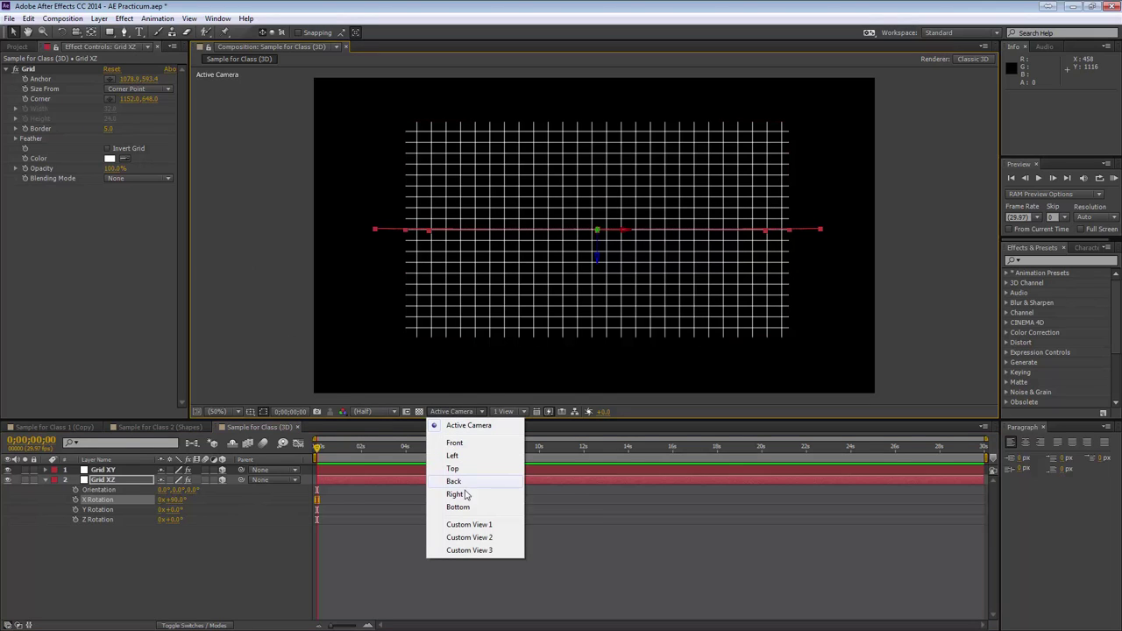
{"action": "left_click", "coordinate": [472, 525]}
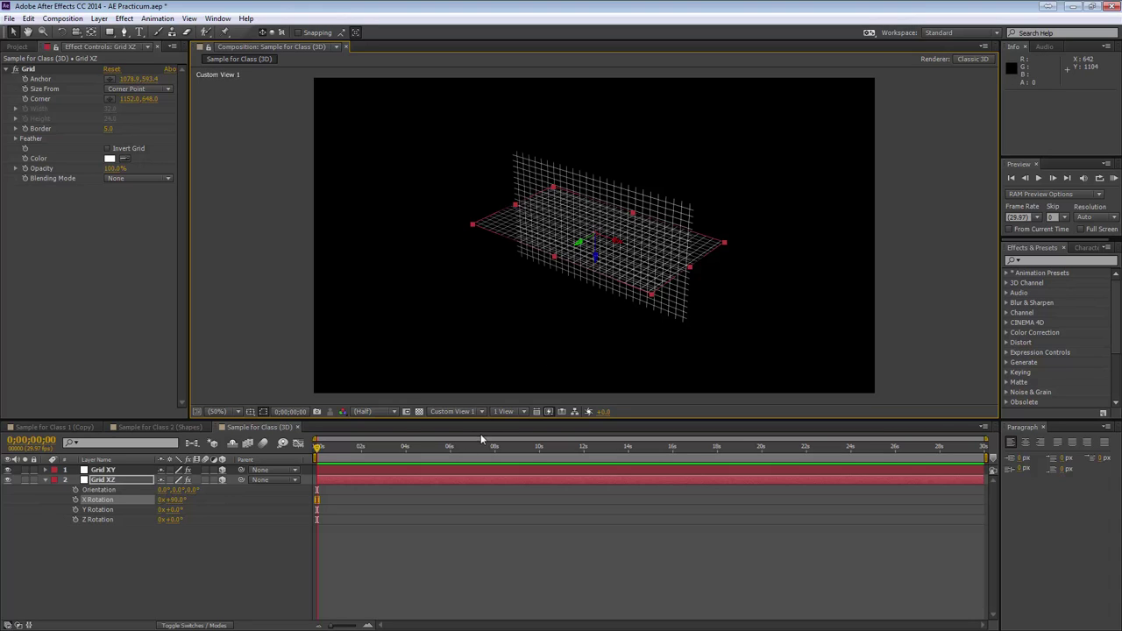
Return to the Active Camera view and lower Grid XZ to a Y position of 929, like a floor beneath Grid XY.
{"action": "left_click", "coordinate": [369, 412]}
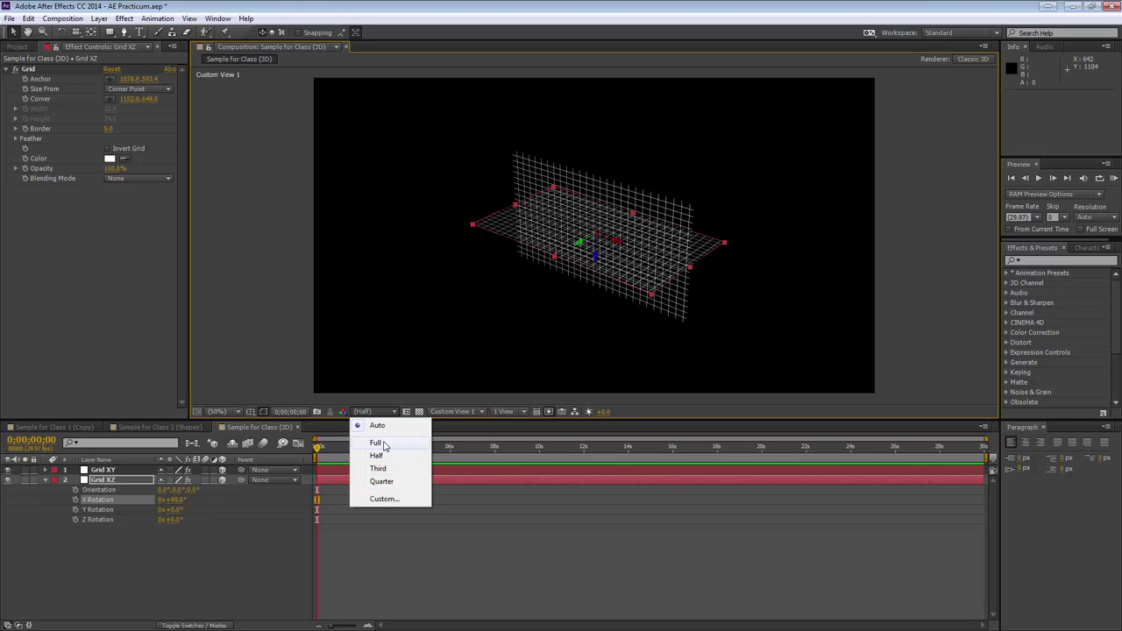
{"action": "left_click", "coordinate": [430, 412]}
{"action": "left_click", "coordinate": [452, 412]}
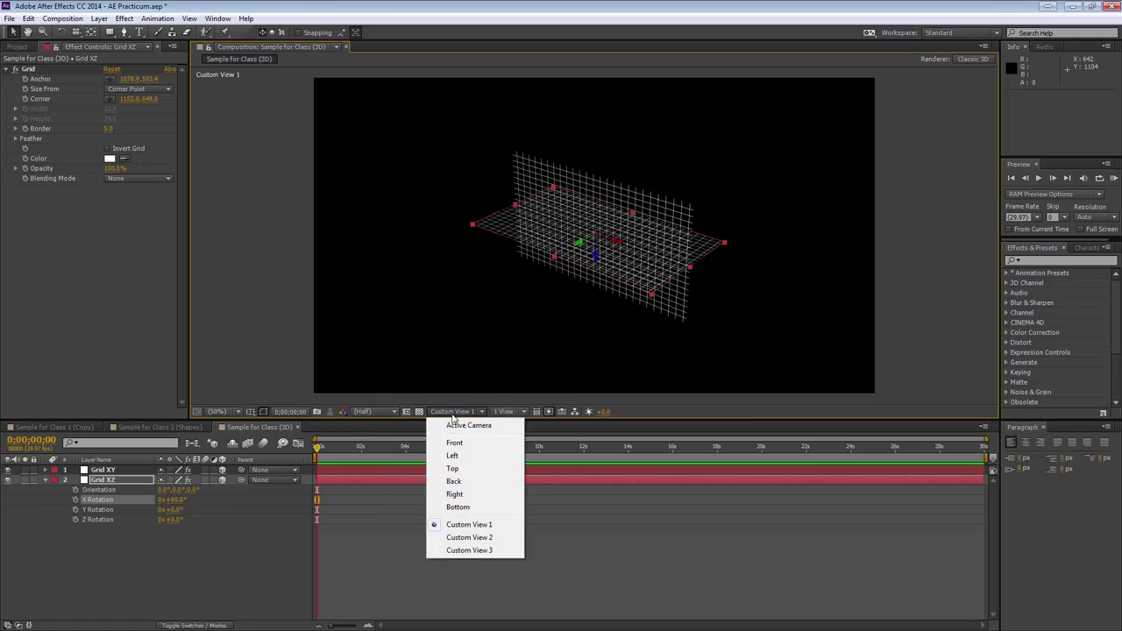
{"action": "left_click", "coordinate": [455, 426]}
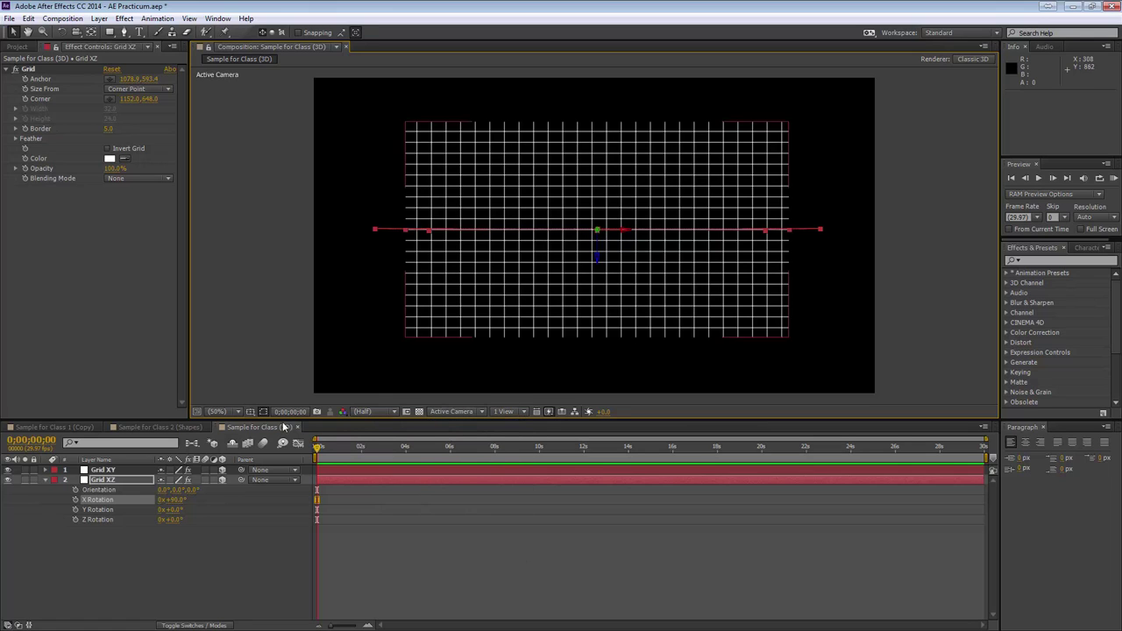
{"action": "left_click", "coordinate": [129, 478]}
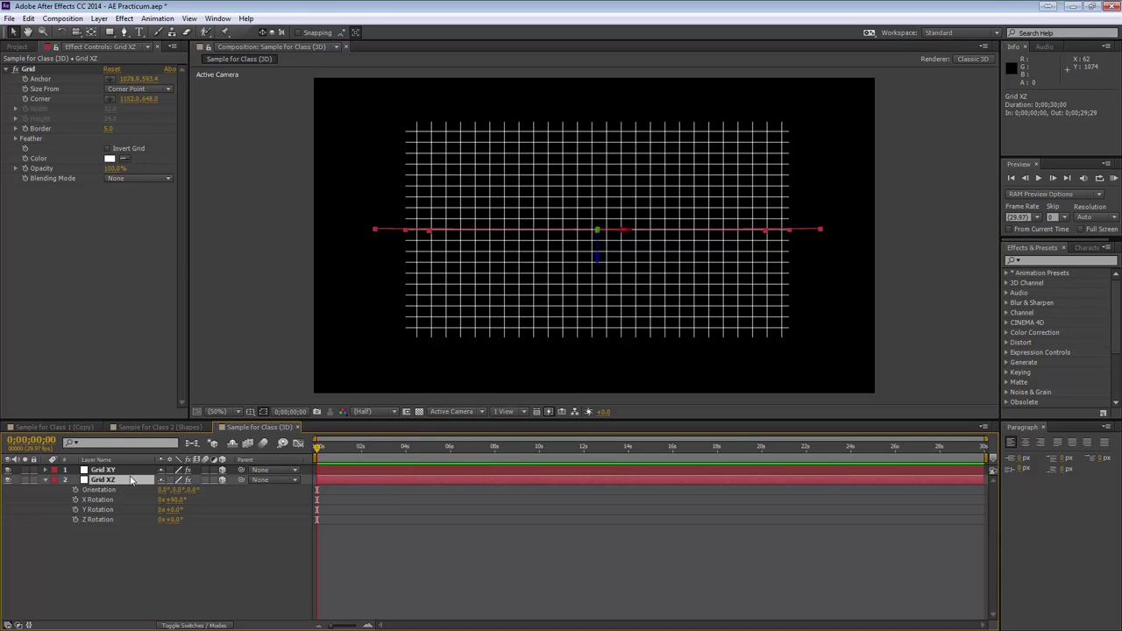
{"action": "key", "text": "p"}
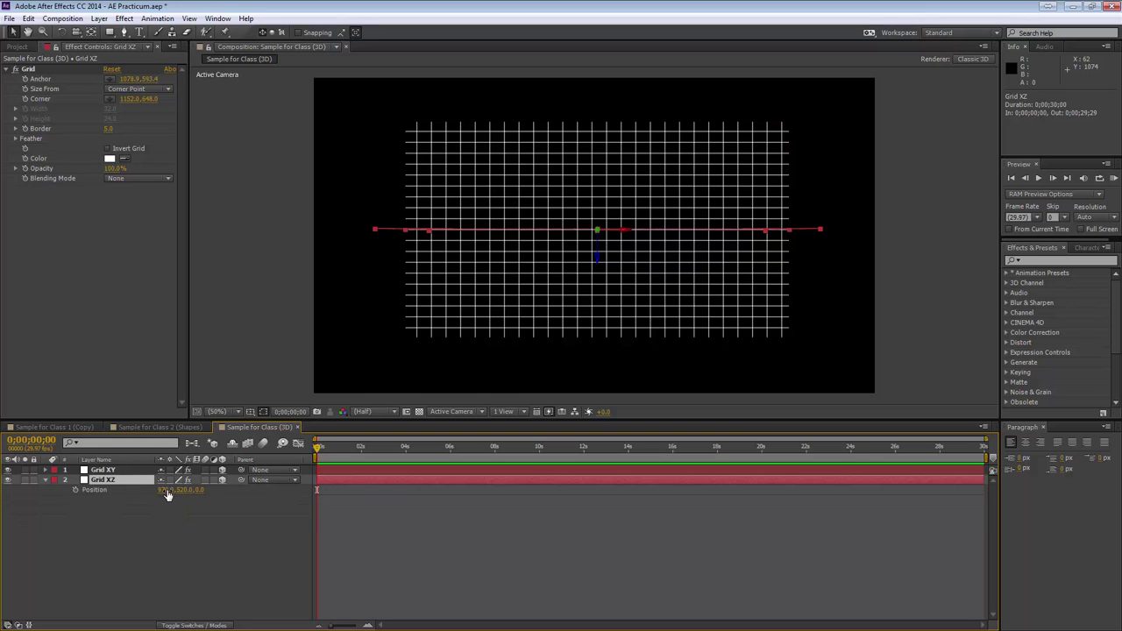
{"action": "left_click_drag", "start_coordinate": [169, 494], "coordinate": [432, 481]}
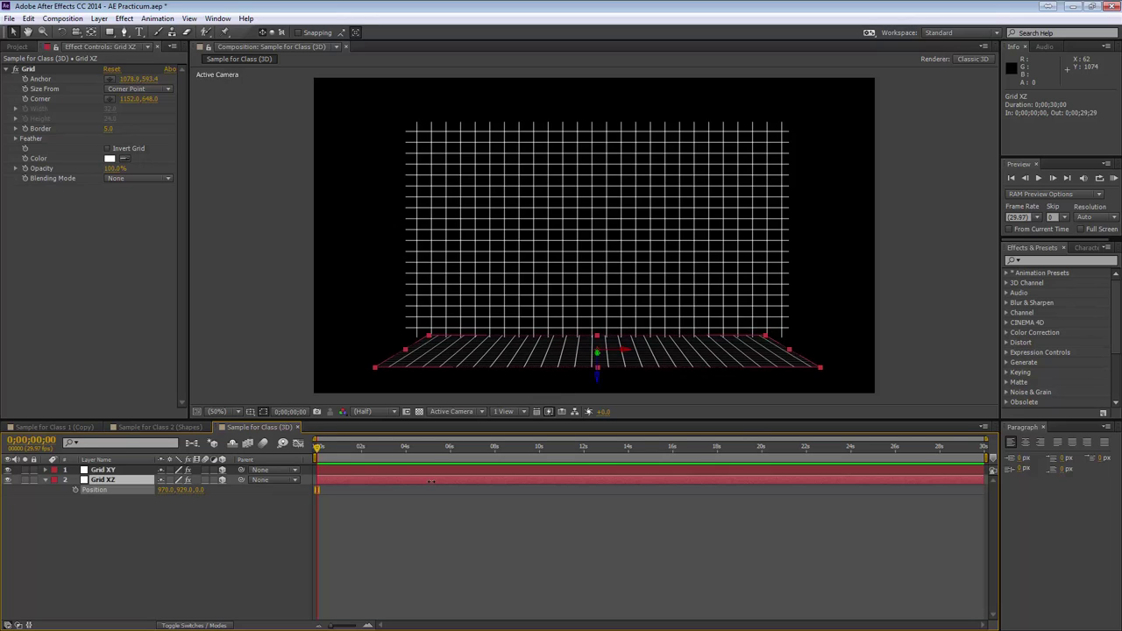
{"action": "left_click", "coordinate": [371, 334]}
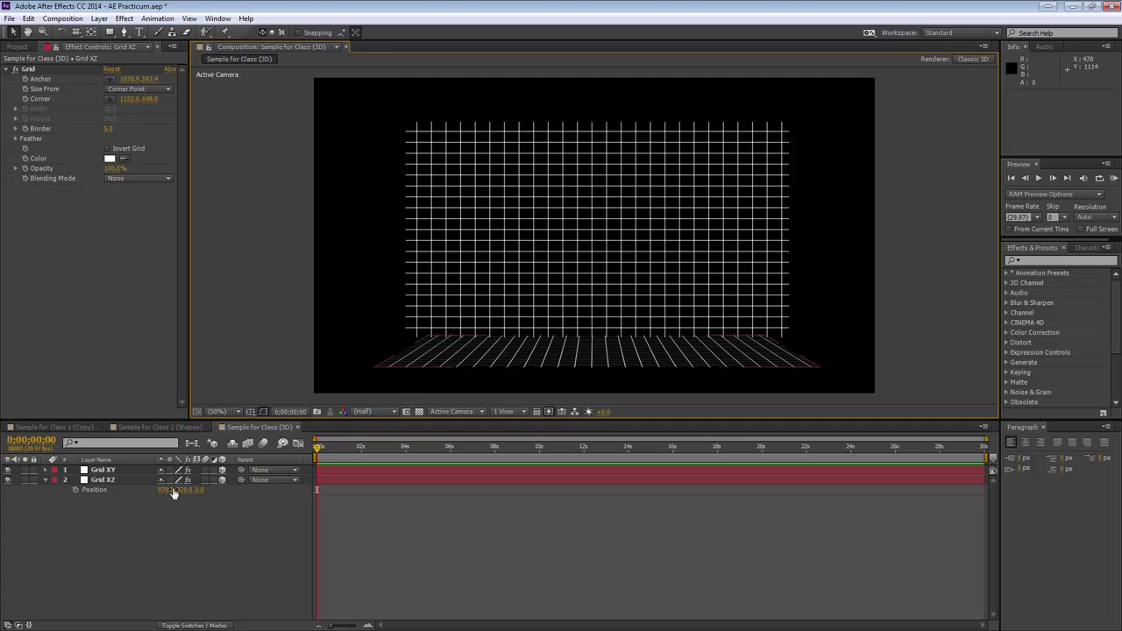
Bring Grid XZ forward to a Z position of about -86 and switch the view to Custom View 1.
{"action": "left_click_drag", "start_coordinate": [202, 491], "coordinate": [148, 502]}
{"action": "left_click", "coordinate": [474, 412]}
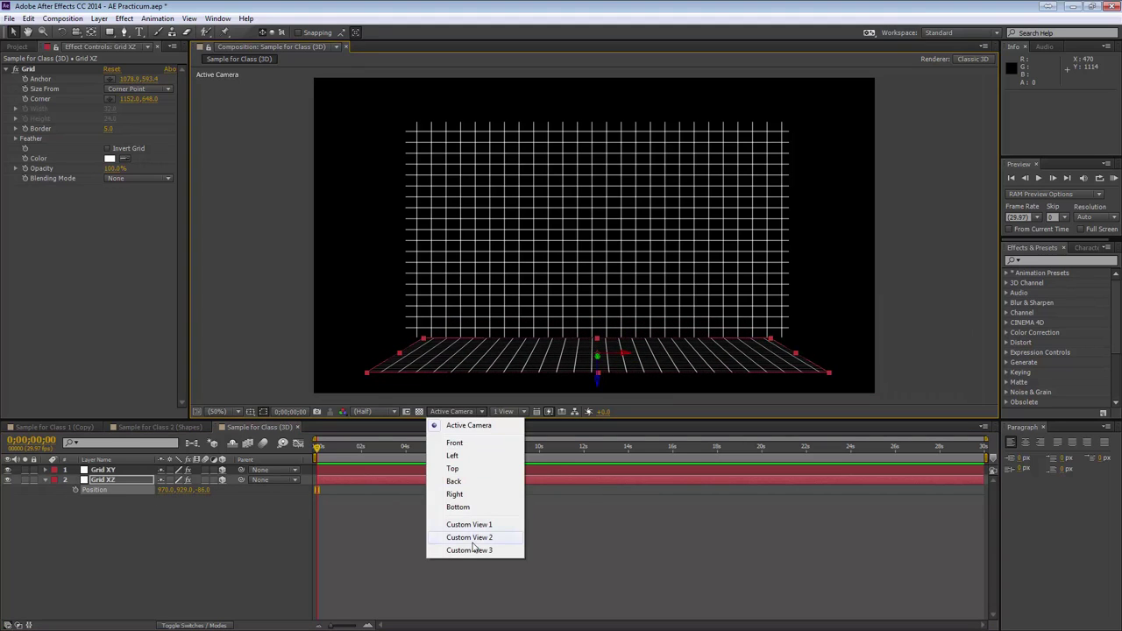
{"action": "left_click", "coordinate": [469, 524]}
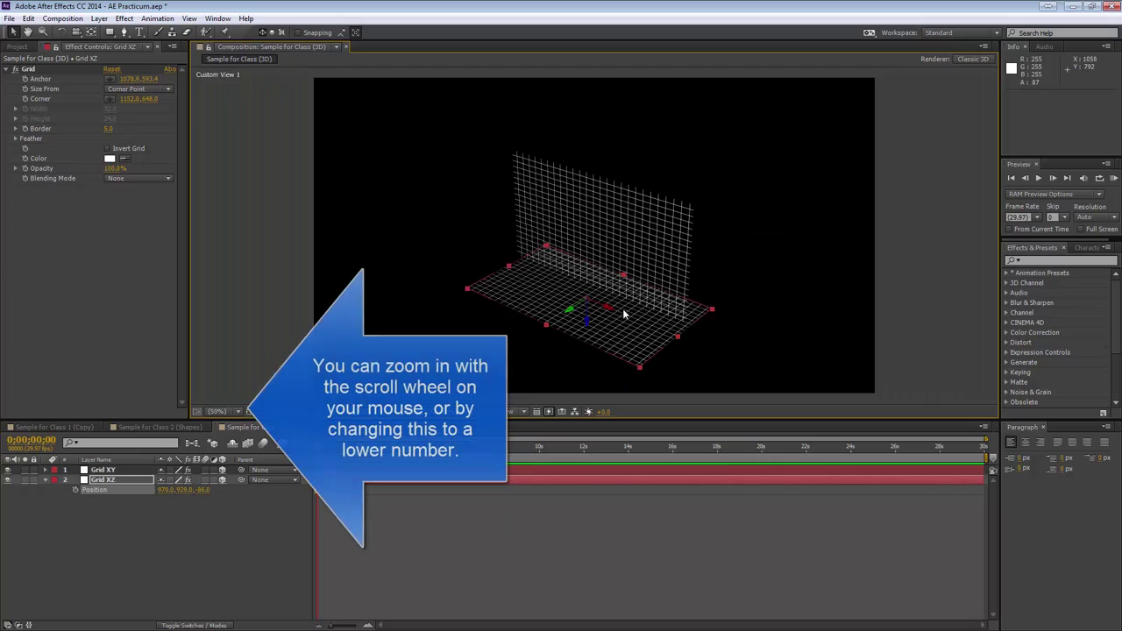
Line up Grid XZ with the foot of Grid XY at X 977 and Z -287, raising it slightly to meet the wall.
{"action": "scroll", "coordinate": [618, 316], "scroll_direction": "up", "scroll_amount": 4}
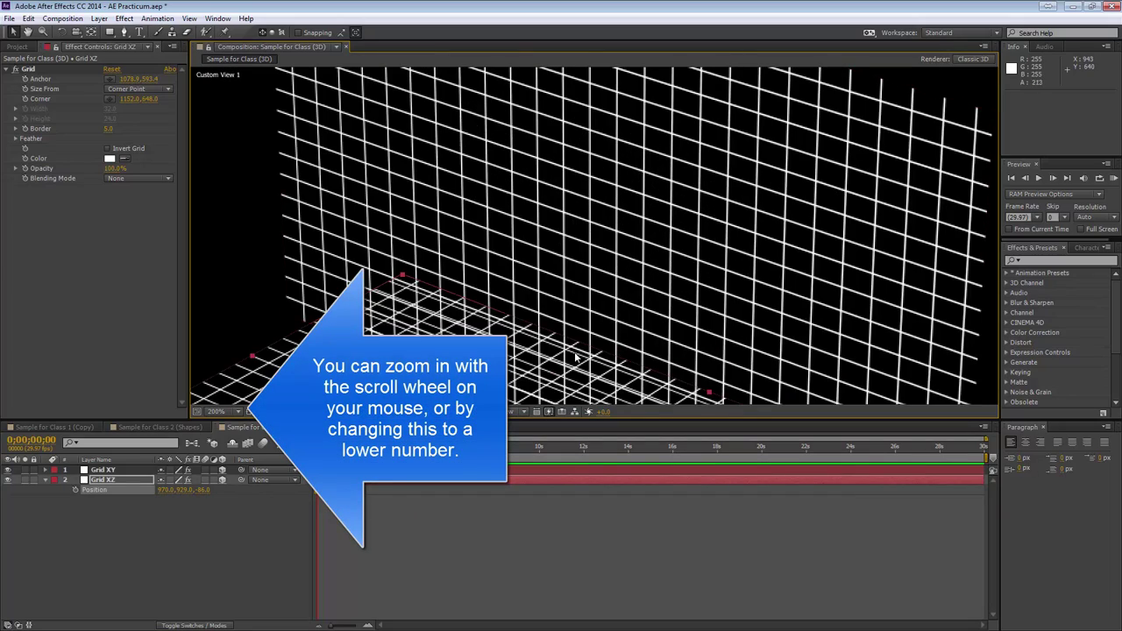
{"action": "key", "text": "space"}
{"action": "left_click_drag", "start_coordinate": [617, 320], "coordinate": [598, 238]}
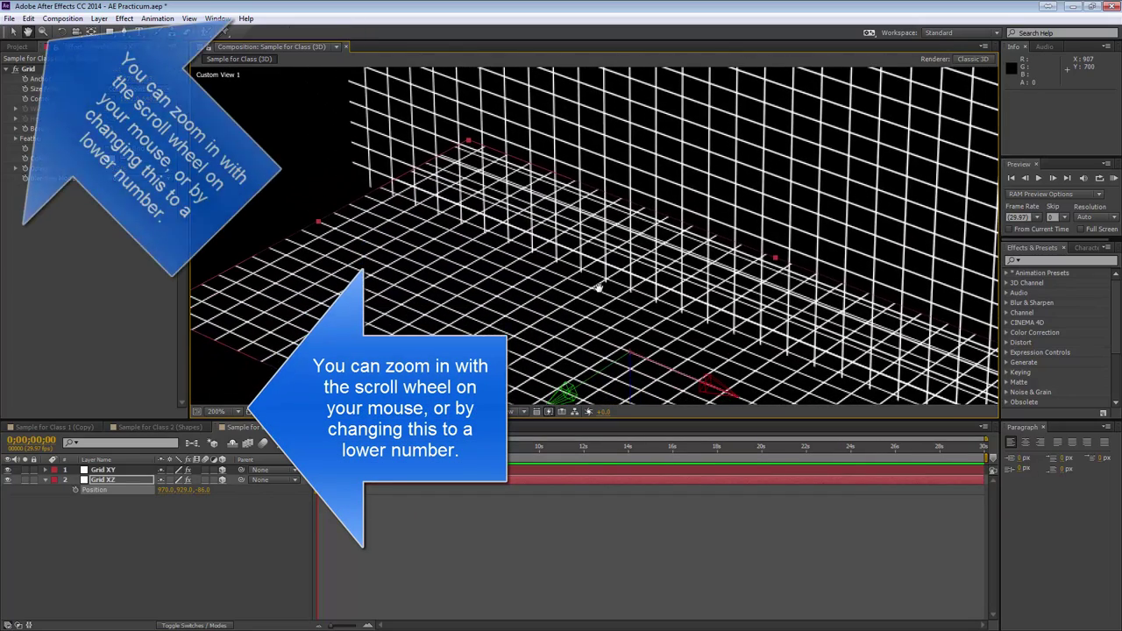
{"action": "left_click", "coordinate": [98, 480]}
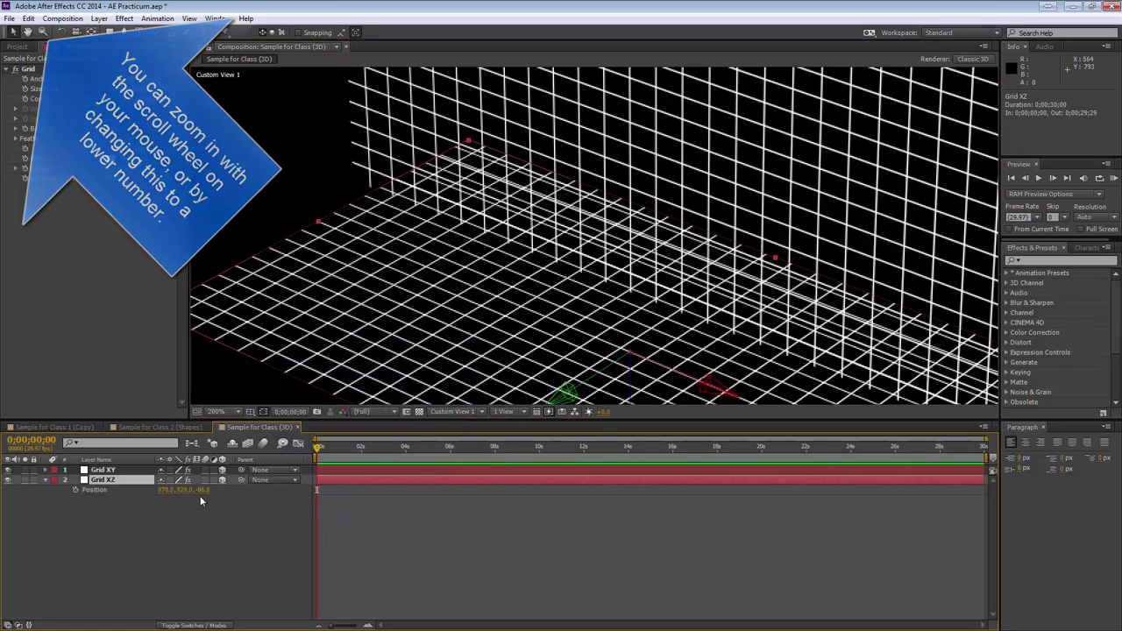
{"action": "left_click_drag", "start_coordinate": [187, 495], "coordinate": [64, 495]}
{"action": "key", "text": "Return"}
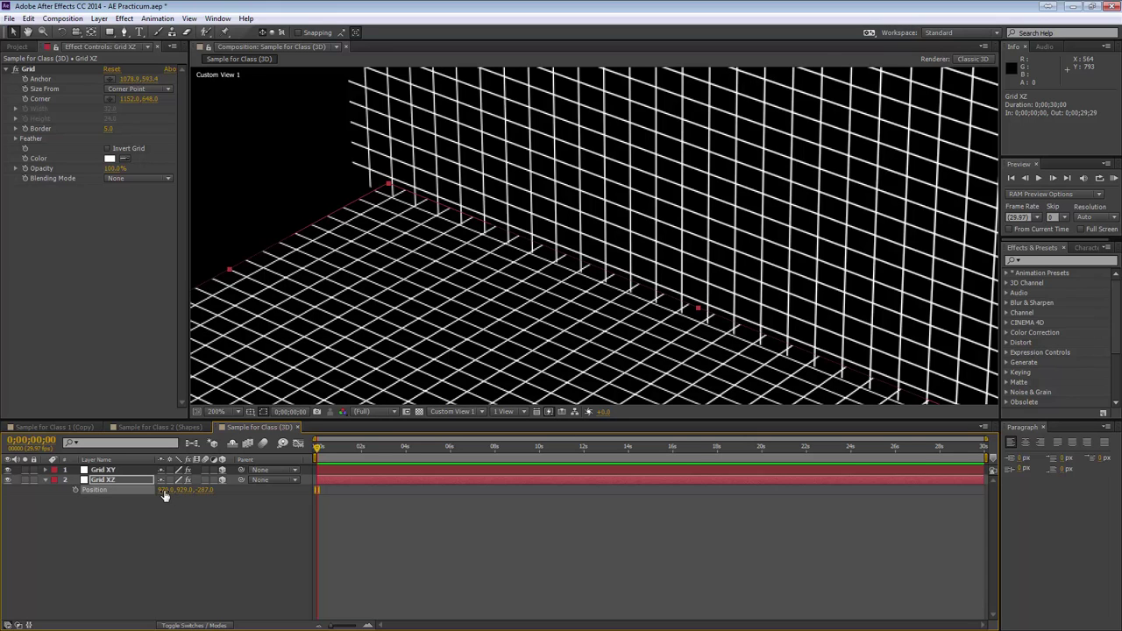
{"action": "left_click_drag", "start_coordinate": [165, 497], "coordinate": [172, 490]}
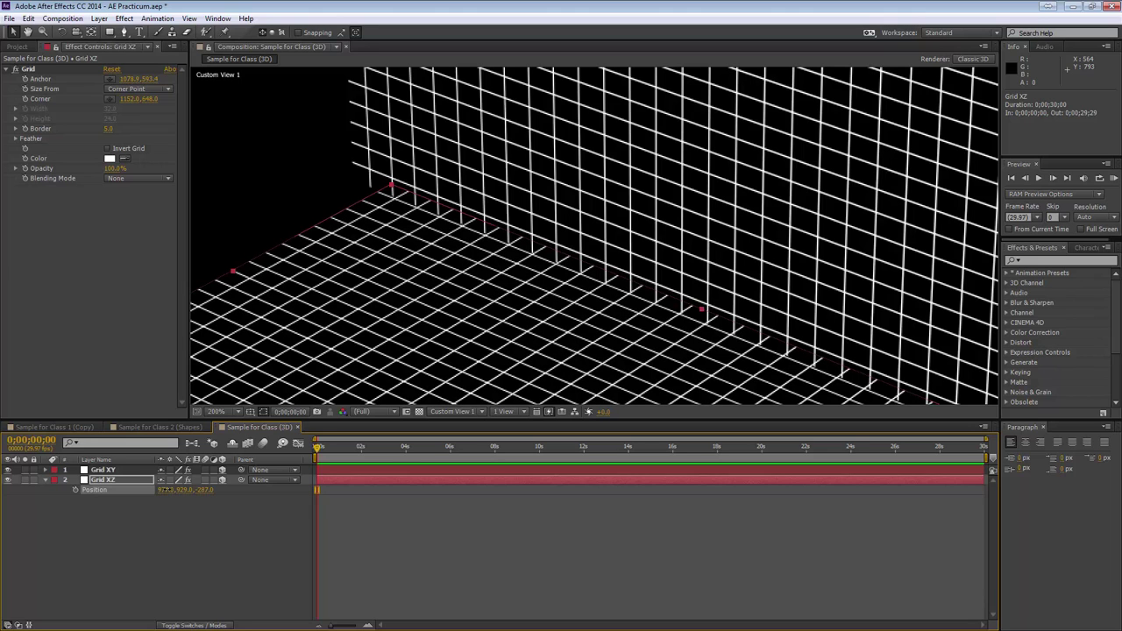
{"action": "left_click_drag", "start_coordinate": [180, 490], "coordinate": [149, 490]}
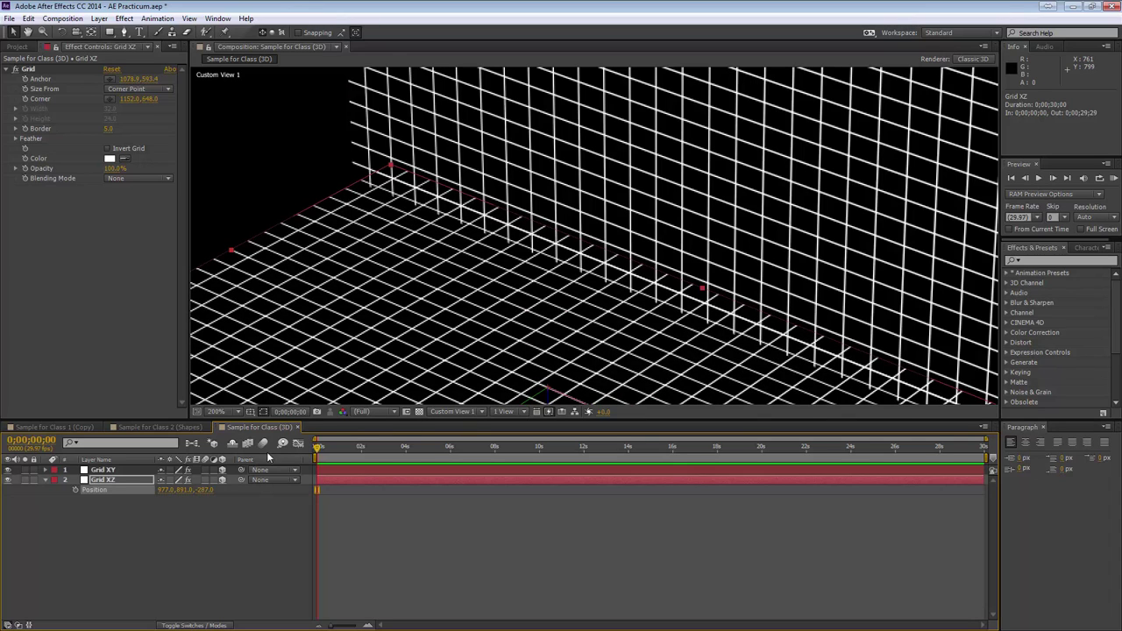
Examine how the floor and wall grids meet by orbiting around them in Custom View 1 at 100% magnification.
{"action": "left_click", "coordinate": [472, 414]}
{"action": "left_click", "coordinate": [468, 521]}
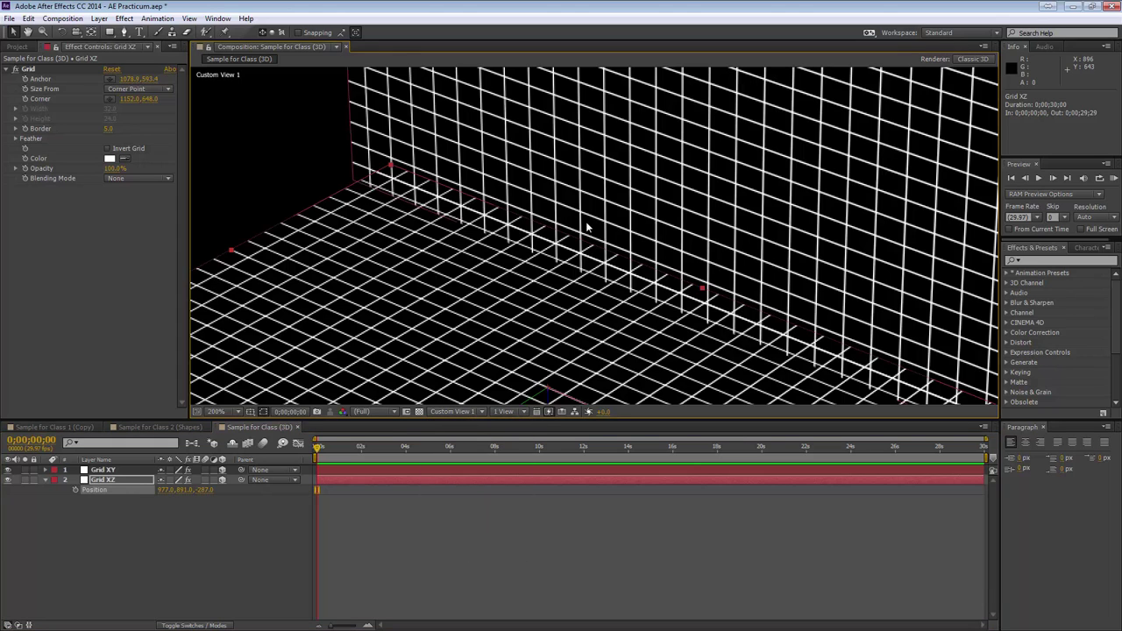
{"action": "key", "text": "/"}
{"action": "scroll", "coordinate": [589, 226], "scroll_direction": "down", "scroll_amount": 1}
{"action": "scroll", "coordinate": [589, 226], "scroll_direction": "up", "scroll_amount": 1}
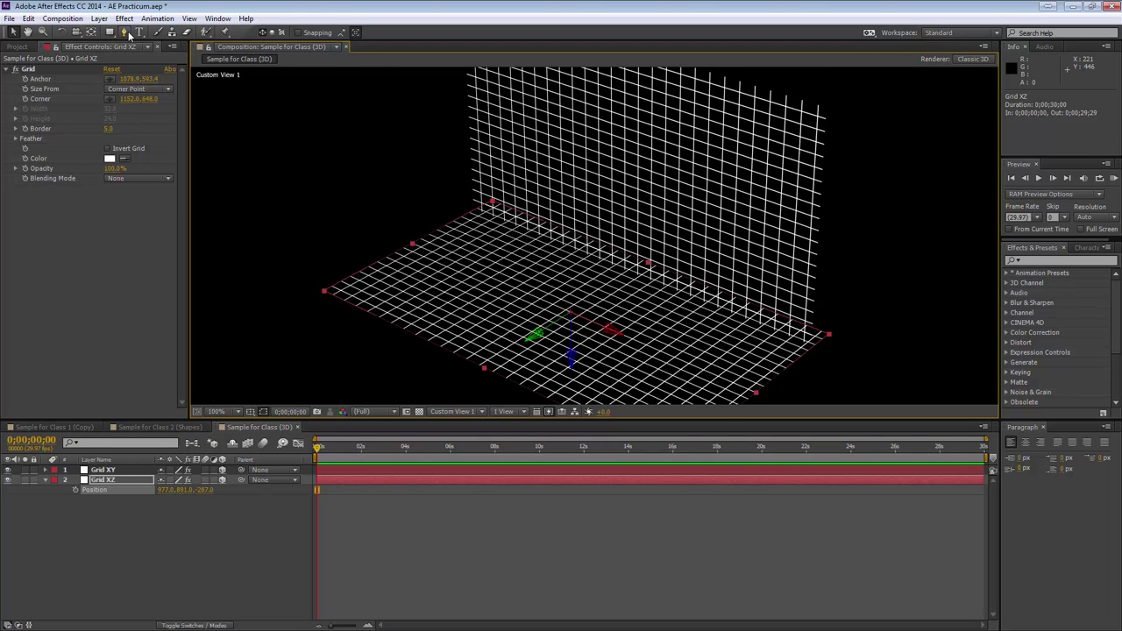
{"action": "left_click", "coordinate": [75, 32]}
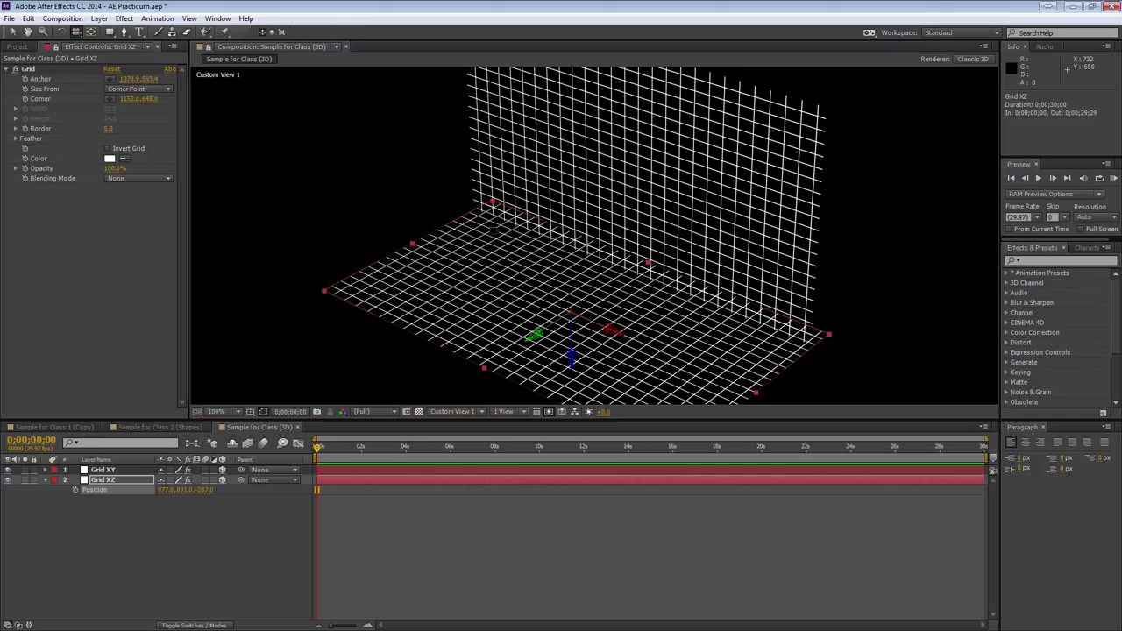
{"action": "left_click_drag", "start_coordinate": [495, 231], "coordinate": [792, 281]}
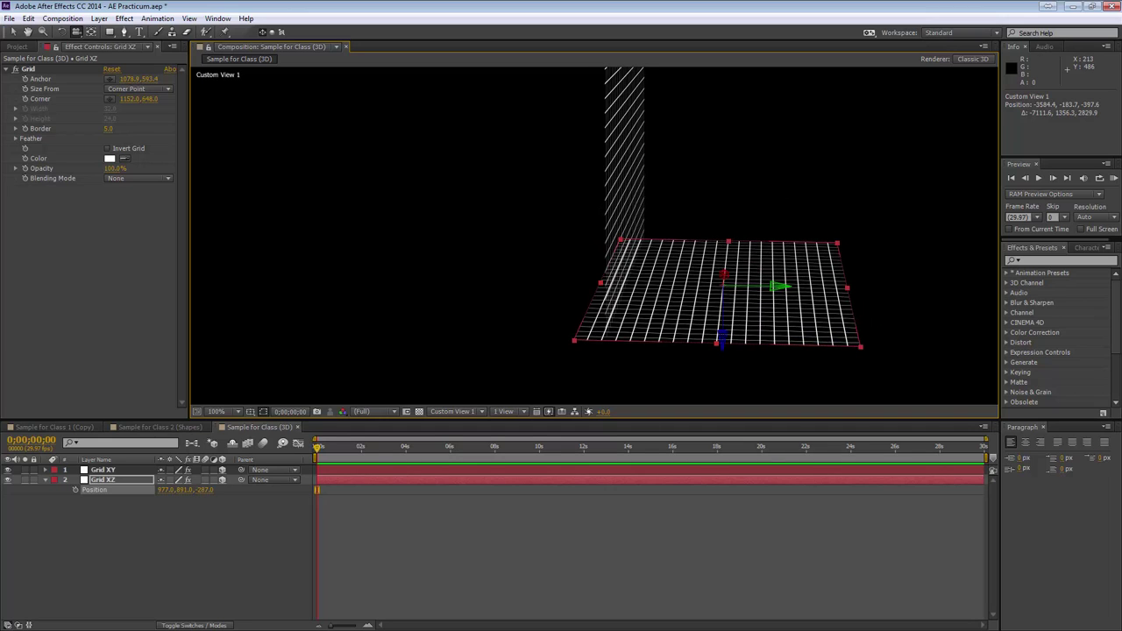
Move Grid XZ along Z to -358 so it meets the foot of Grid XY, and orbit around to check the join.
{"action": "left_click", "coordinate": [13, 32]}
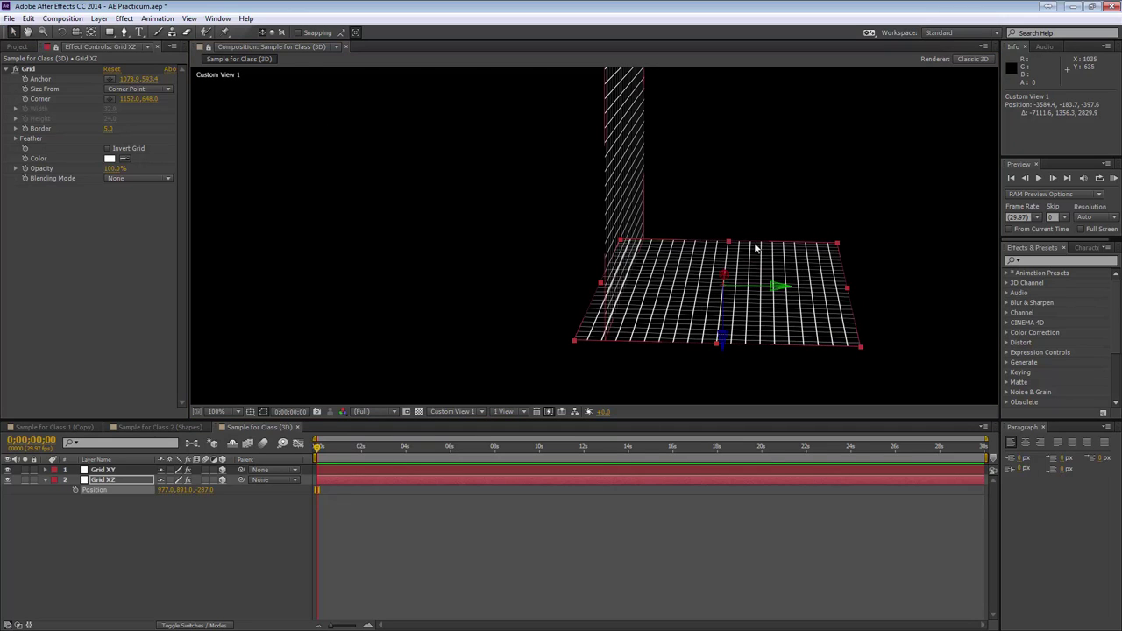
{"action": "left_click_drag", "start_coordinate": [780, 289], "coordinate": [818, 289]}
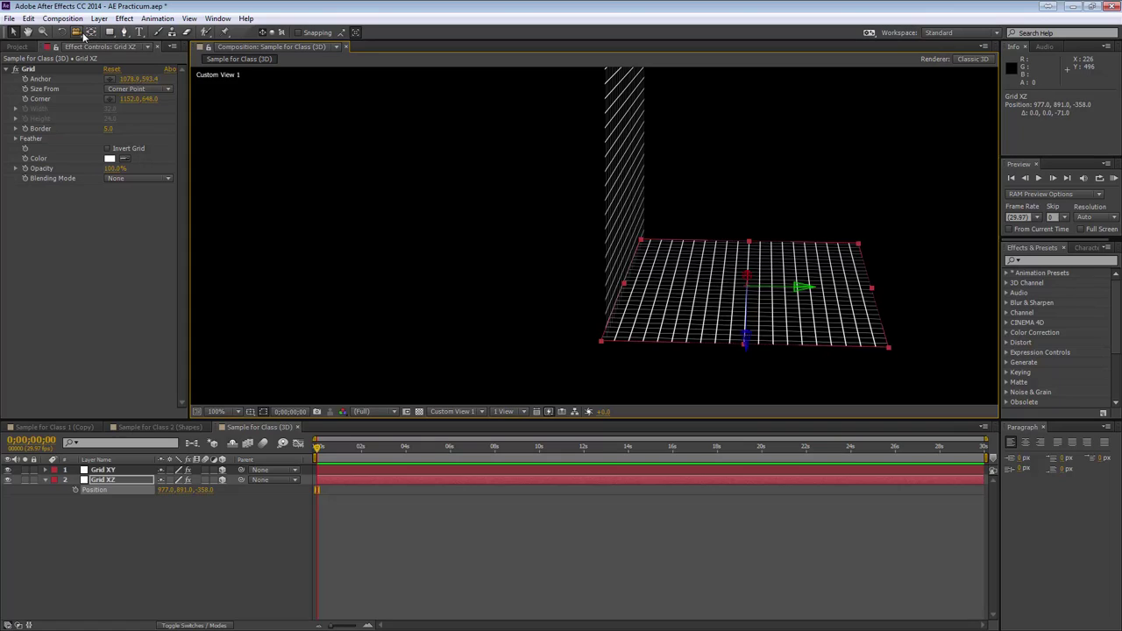
{"action": "left_click", "coordinate": [76, 32]}
{"action": "left_click_drag", "start_coordinate": [707, 232], "coordinate": [540, 237]}
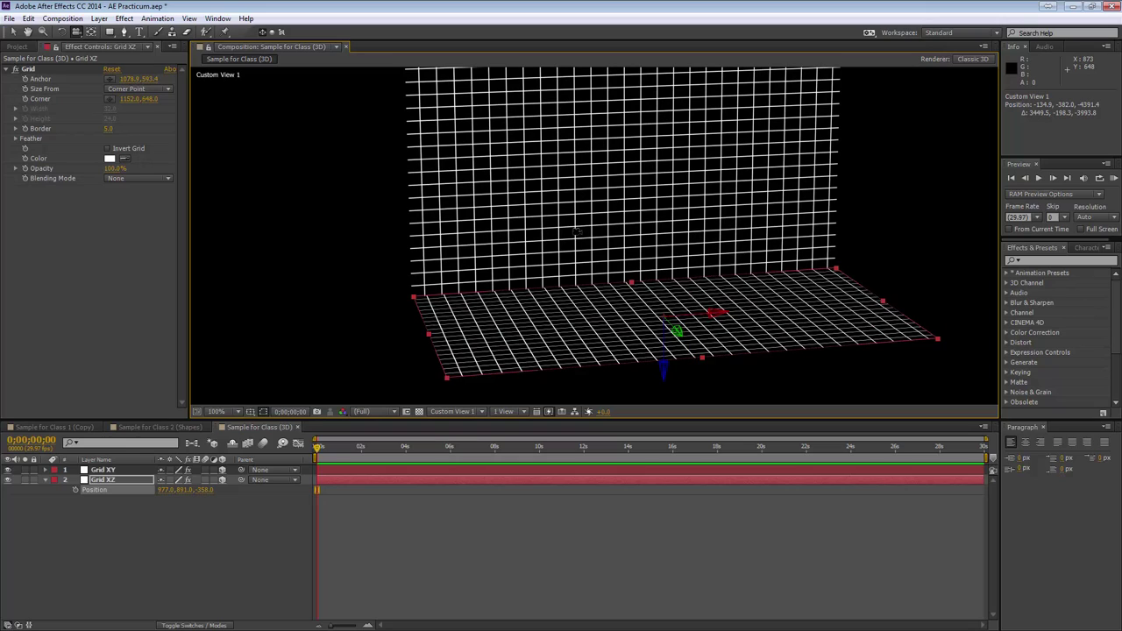
{"action": "left_click_drag", "start_coordinate": [694, 276], "coordinate": [646, 235]}
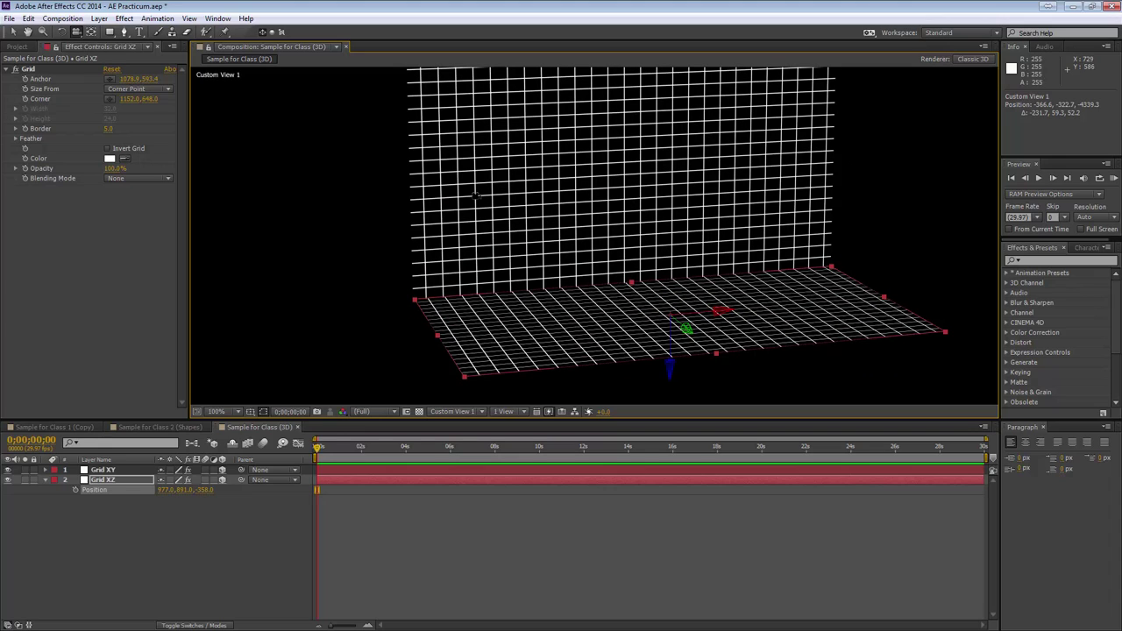
Hide Grid XY and Grid XZ, and add White Solid 1 as the top layer of the composition.
{"action": "left_click", "coordinate": [66, 470], "text": "shift"}
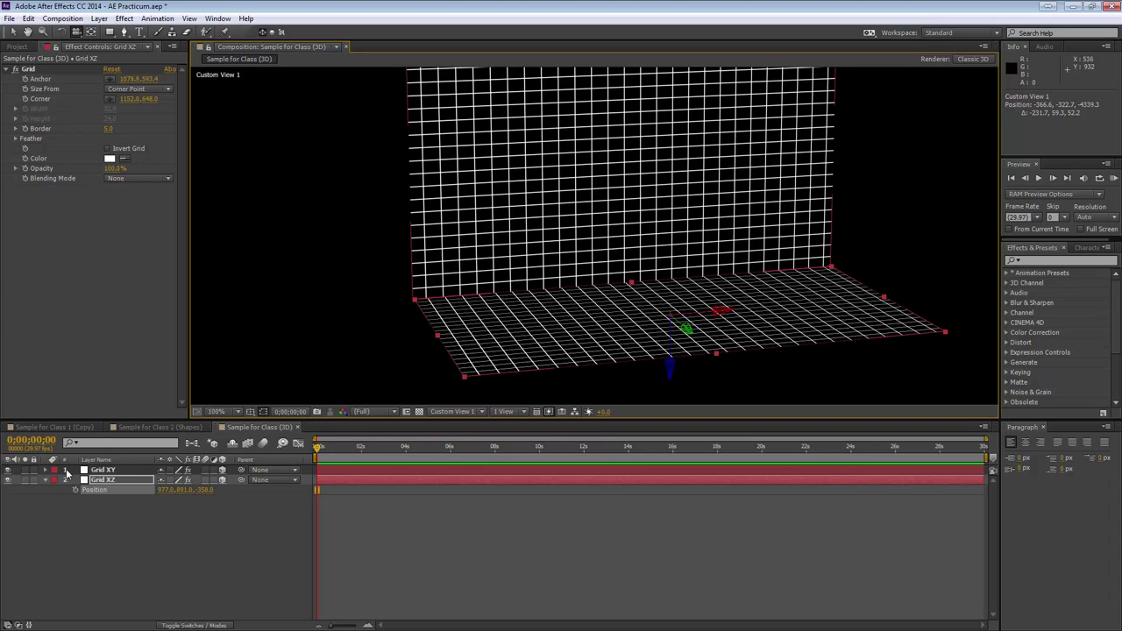
{"action": "left_click_drag", "start_coordinate": [8, 470], "coordinate": [7, 480]}
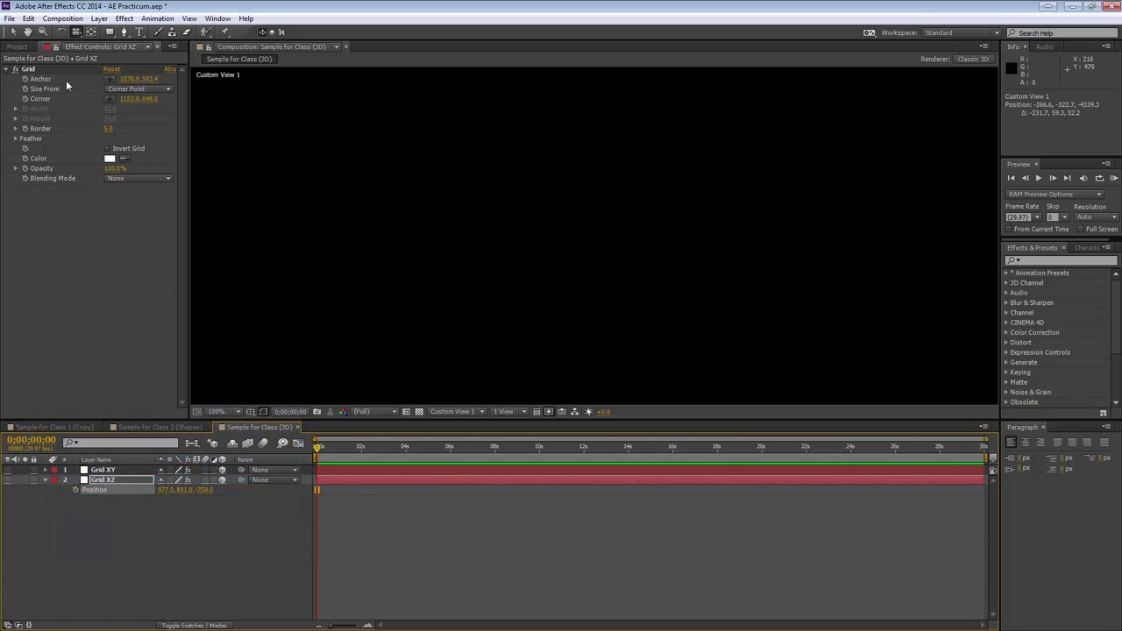
{"action": "left_click", "coordinate": [17, 46]}
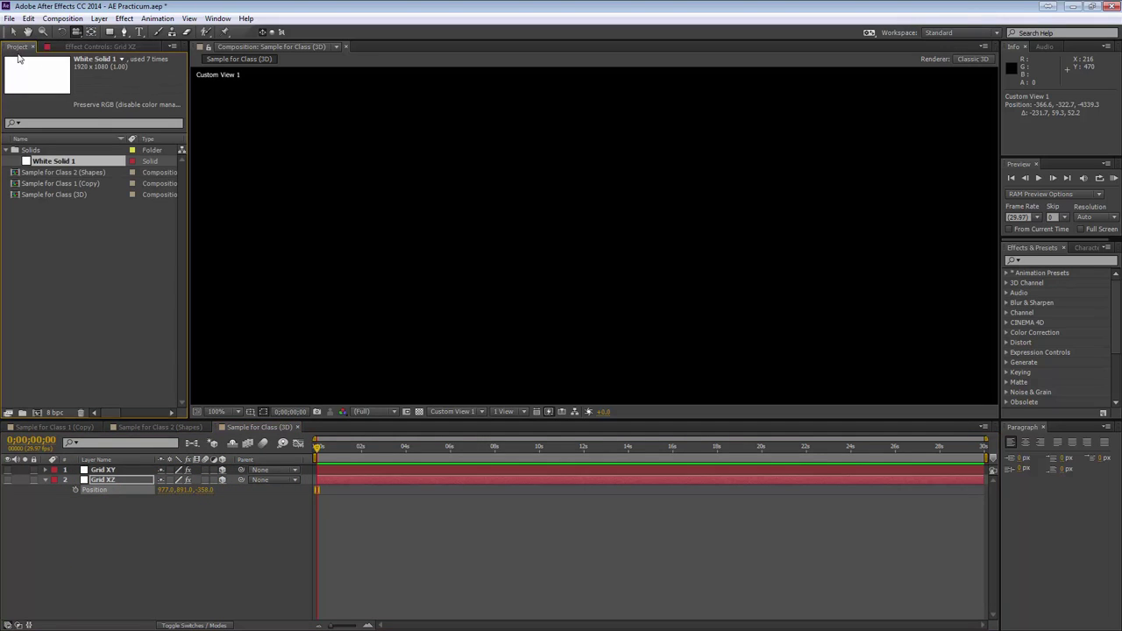
{"action": "left_click_drag", "start_coordinate": [58, 163], "coordinate": [103, 470]}
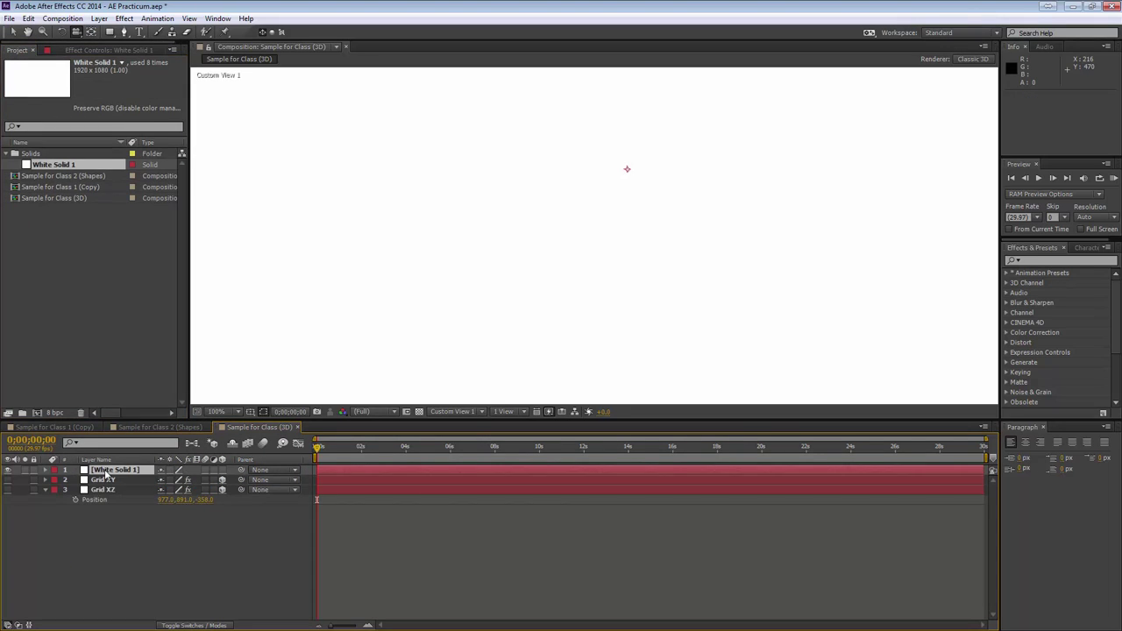
Switch the composition to the Active Camera view and fit the whole frame in the viewer.
{"action": "left_click", "coordinate": [461, 412]}
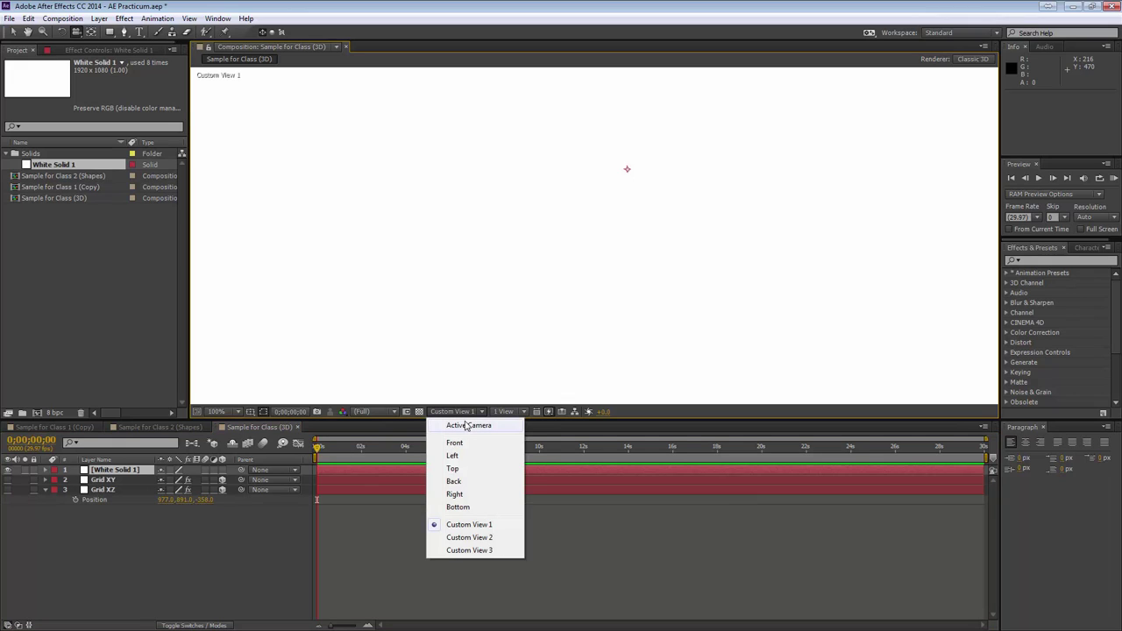
{"action": "left_click", "coordinate": [466, 426]}
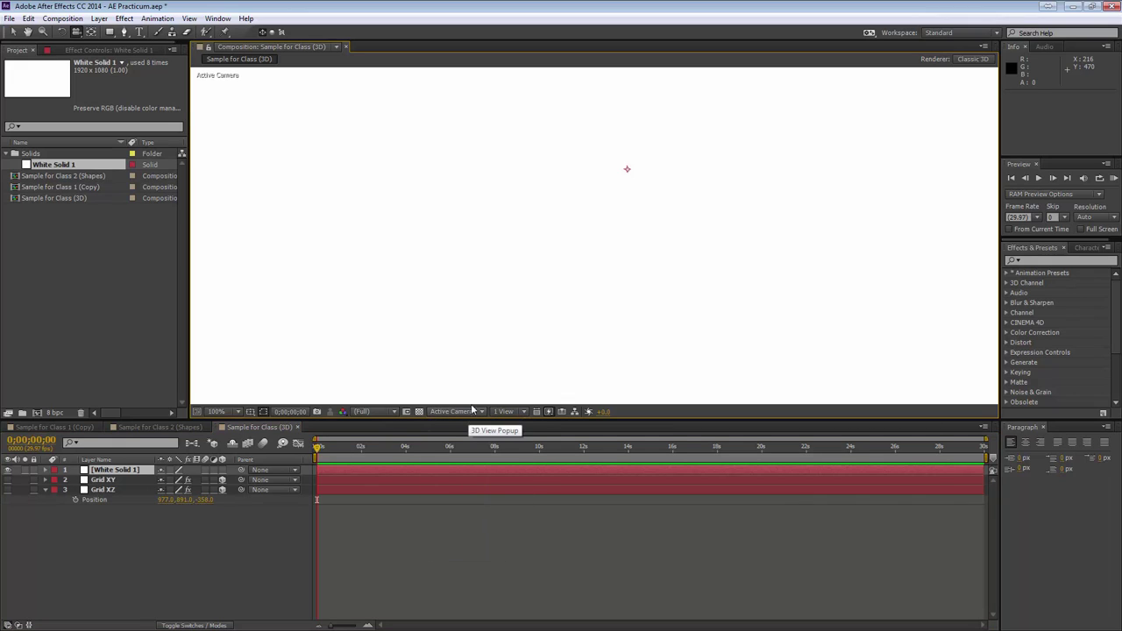
{"action": "left_click", "coordinate": [473, 413]}
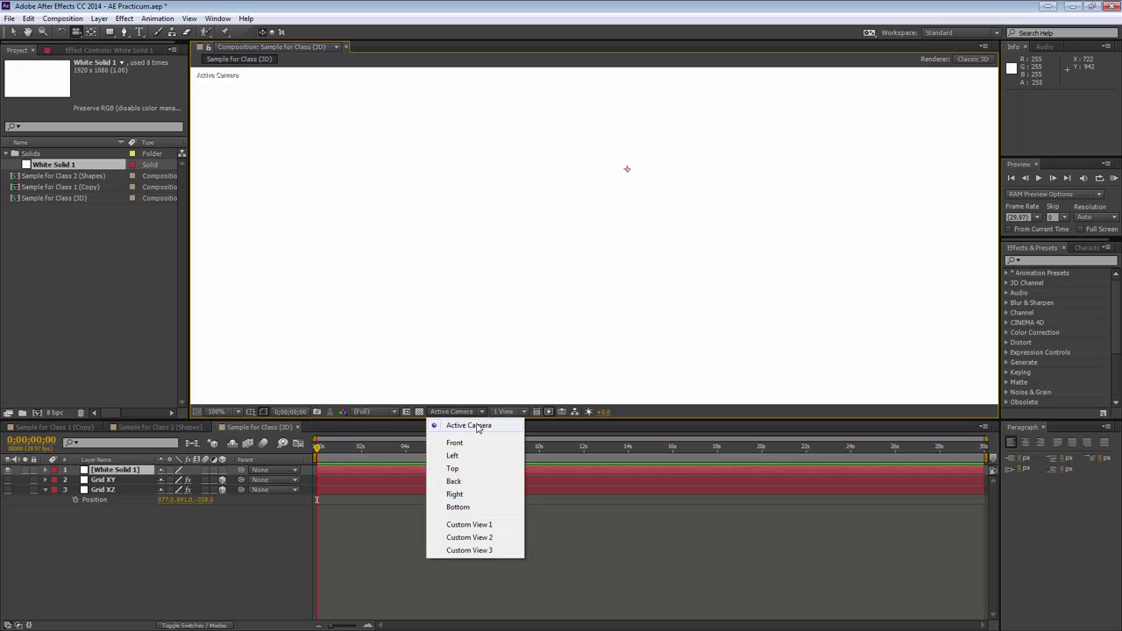
{"action": "left_click", "coordinate": [478, 428]}
{"action": "scroll", "coordinate": [476, 312], "scroll_direction": "down", "scroll_amount": 1}
{"action": "scroll", "coordinate": [475, 311], "scroll_direction": "down", "scroll_amount": 1}
{"action": "scroll", "coordinate": [475, 311], "scroll_direction": "up", "scroll_amount": 1}
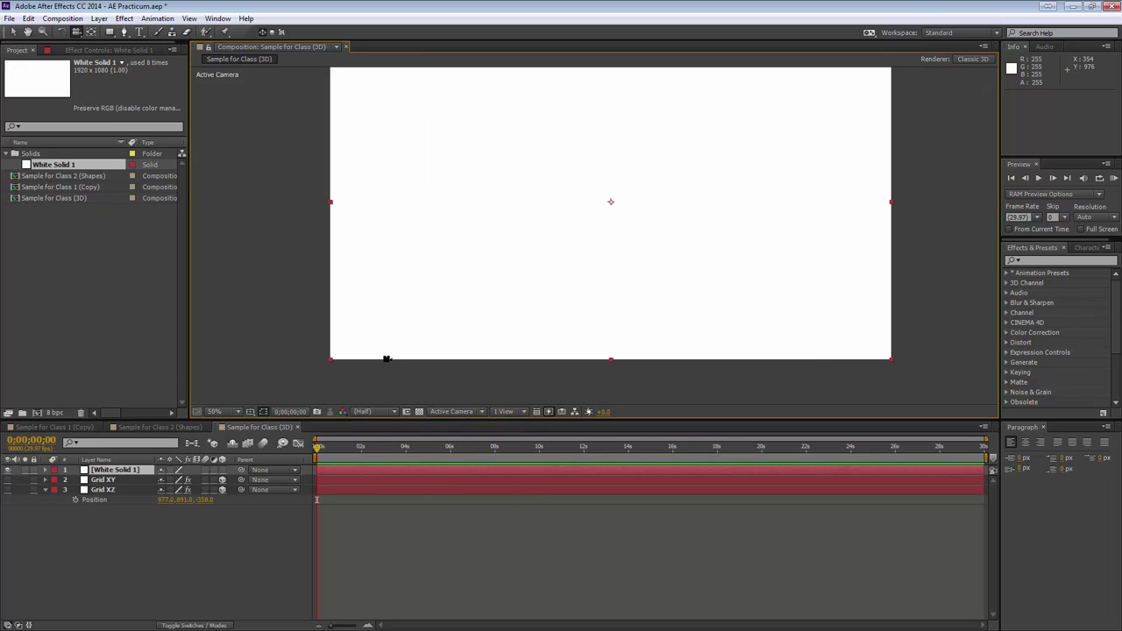
{"action": "left_click", "coordinate": [233, 413]}
{"action": "left_click", "coordinate": [230, 532]}
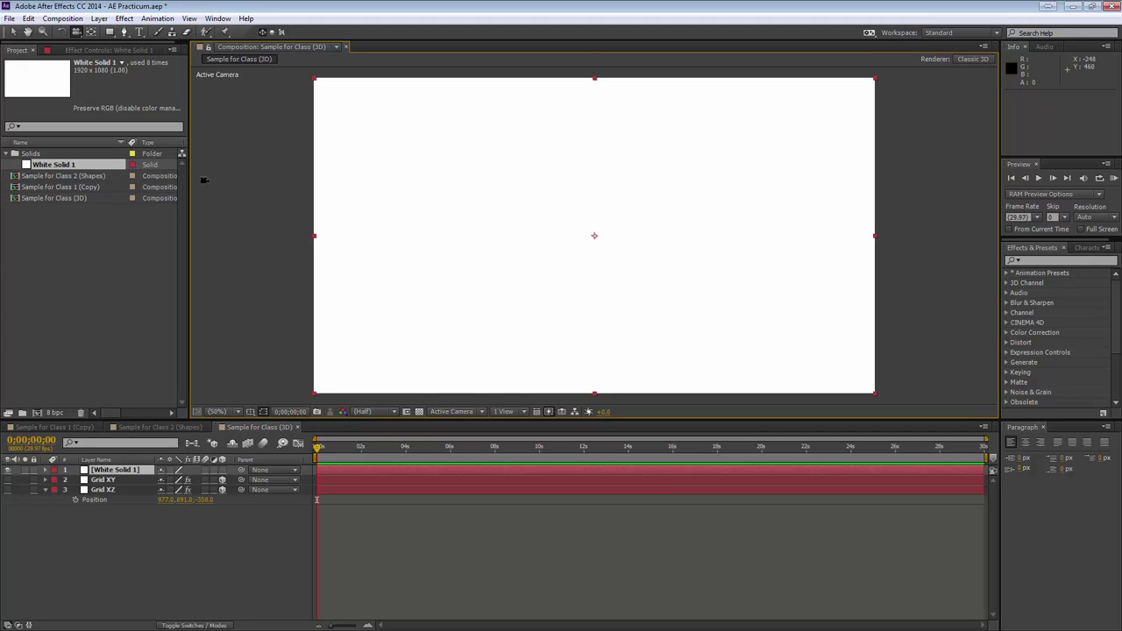
{"action": "left_click", "coordinate": [124, 18]}
{"action": "mouse_move", "coordinate": [184, 192]}
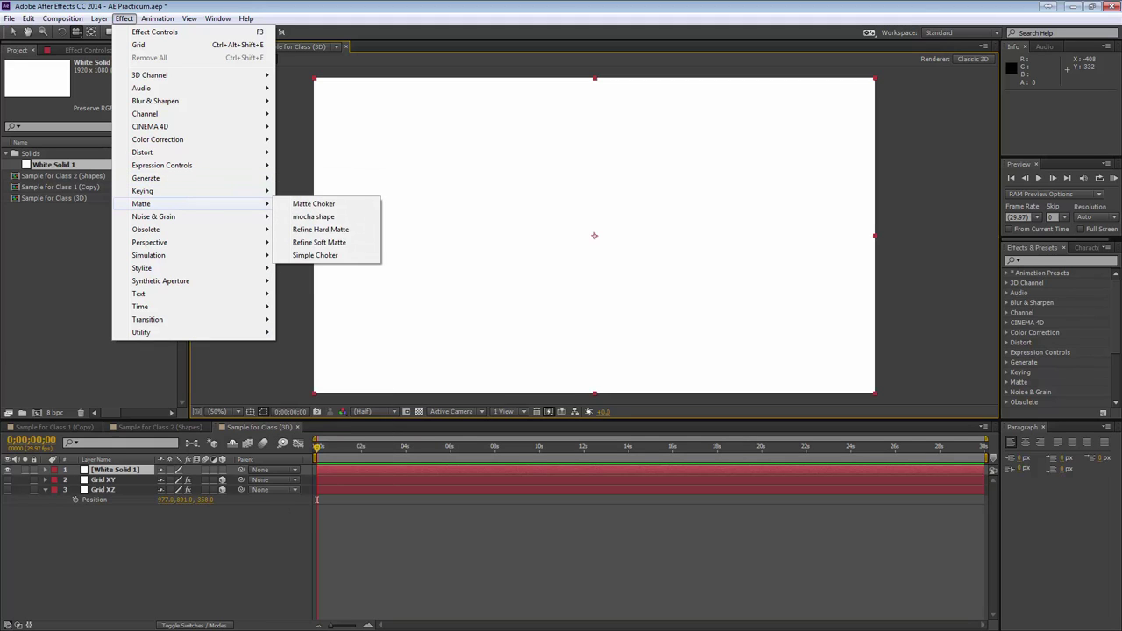
{"action": "left_click", "coordinate": [115, 142]}
{"action": "left_click", "coordinate": [163, 20]}
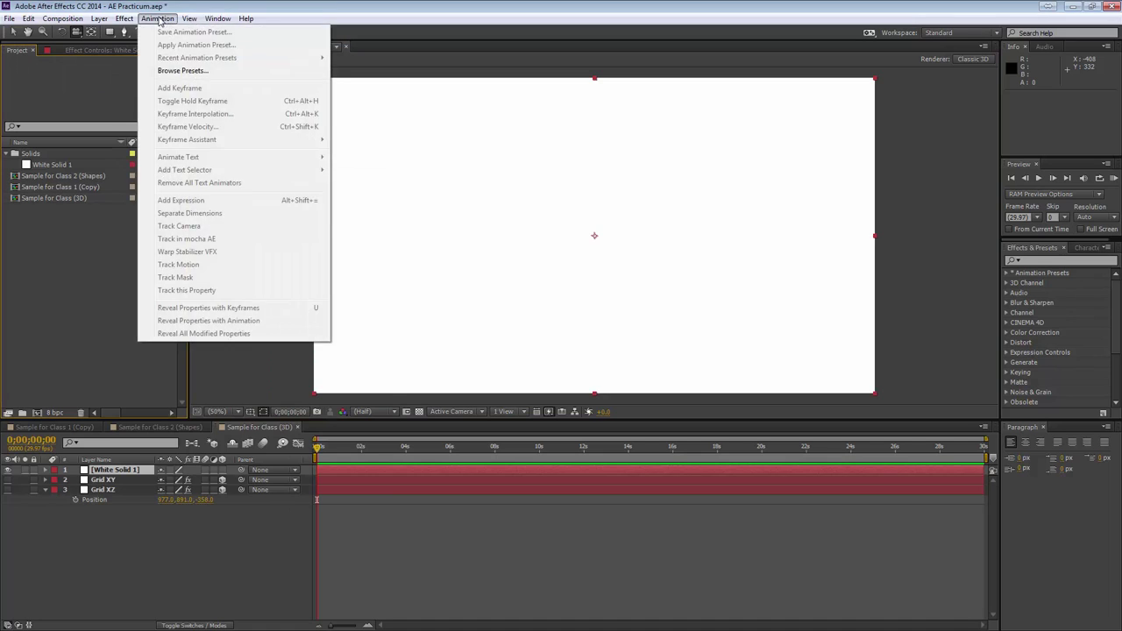
{"action": "mouse_move", "coordinate": [124, 18]}
{"action": "left_click", "coordinate": [165, 540]}
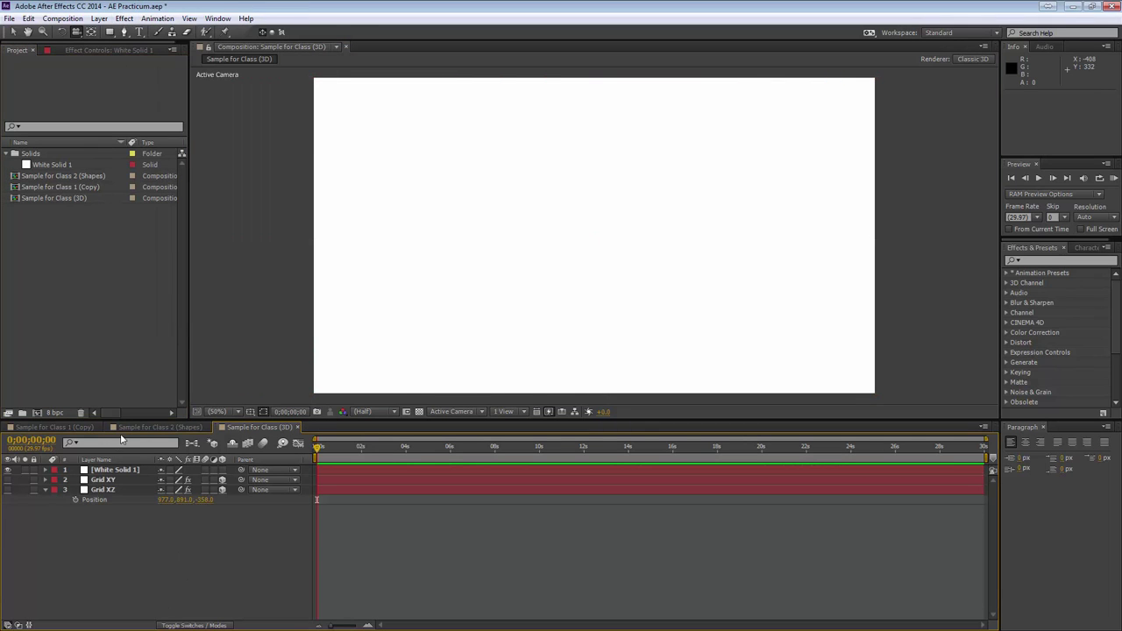
Apply the Tint color correction effect to the White Solid 1 layer.
{"action": "left_click", "coordinate": [114, 471]}
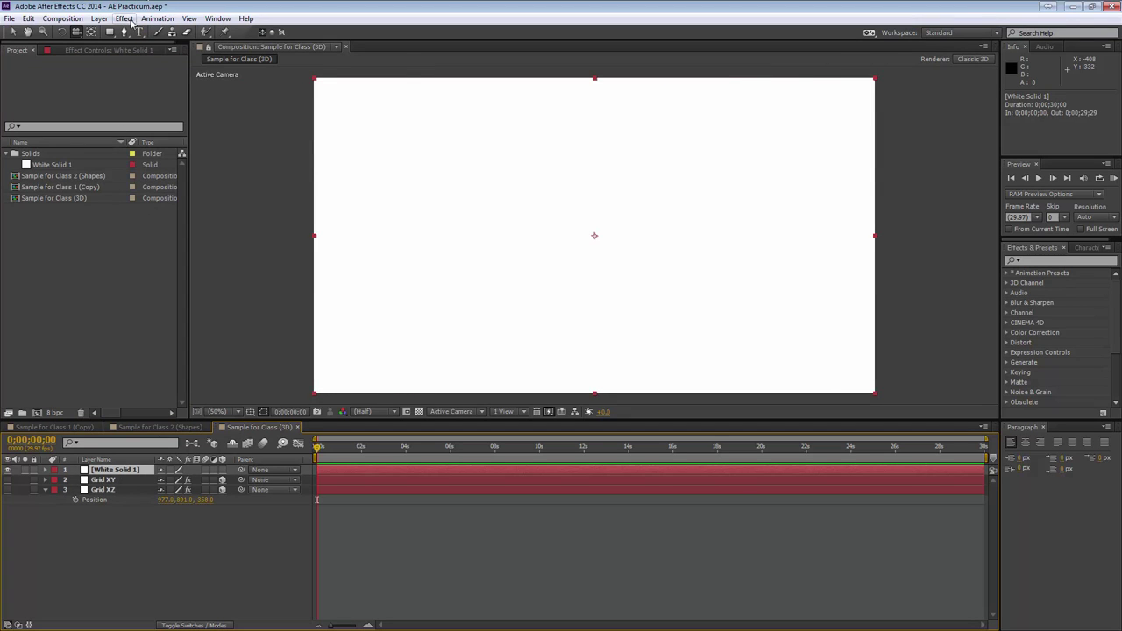
{"action": "left_click", "coordinate": [123, 18]}
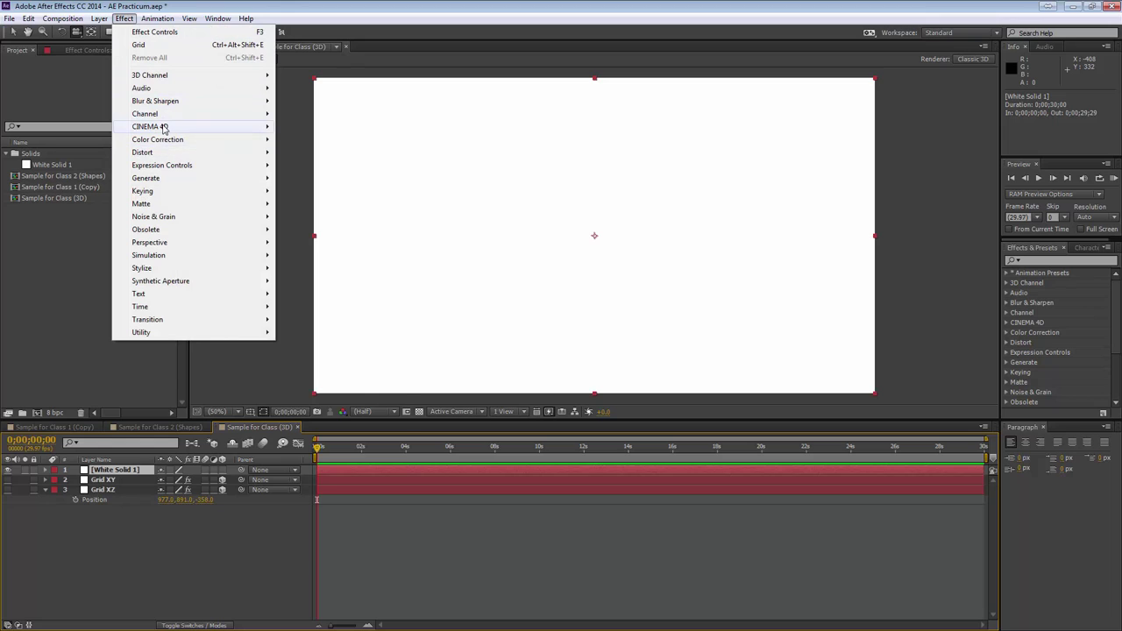
{"action": "mouse_move", "coordinate": [171, 140]}
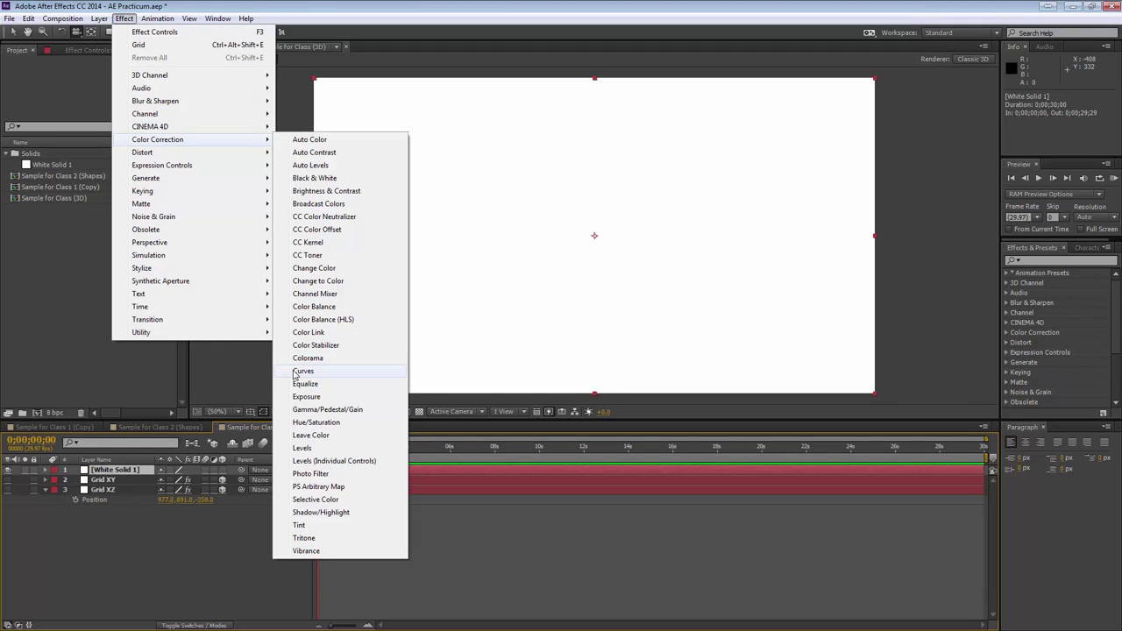
{"action": "left_click", "coordinate": [320, 525]}
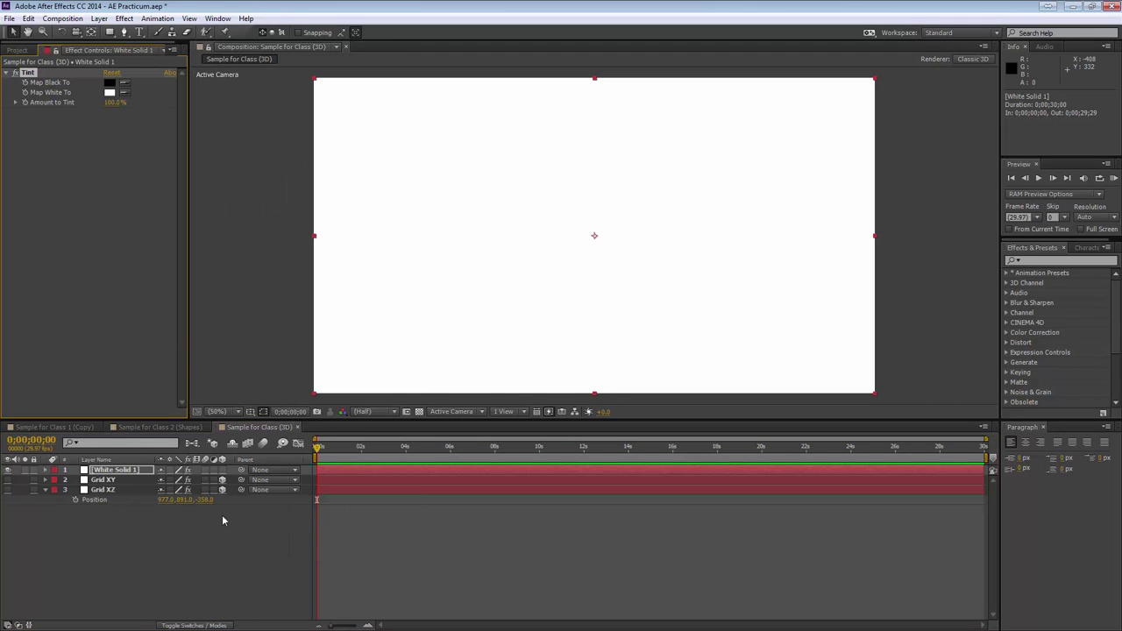
Set the Tint effect's Map White To color to the medium blue 0046B0.
{"action": "left_click", "coordinate": [110, 92]}
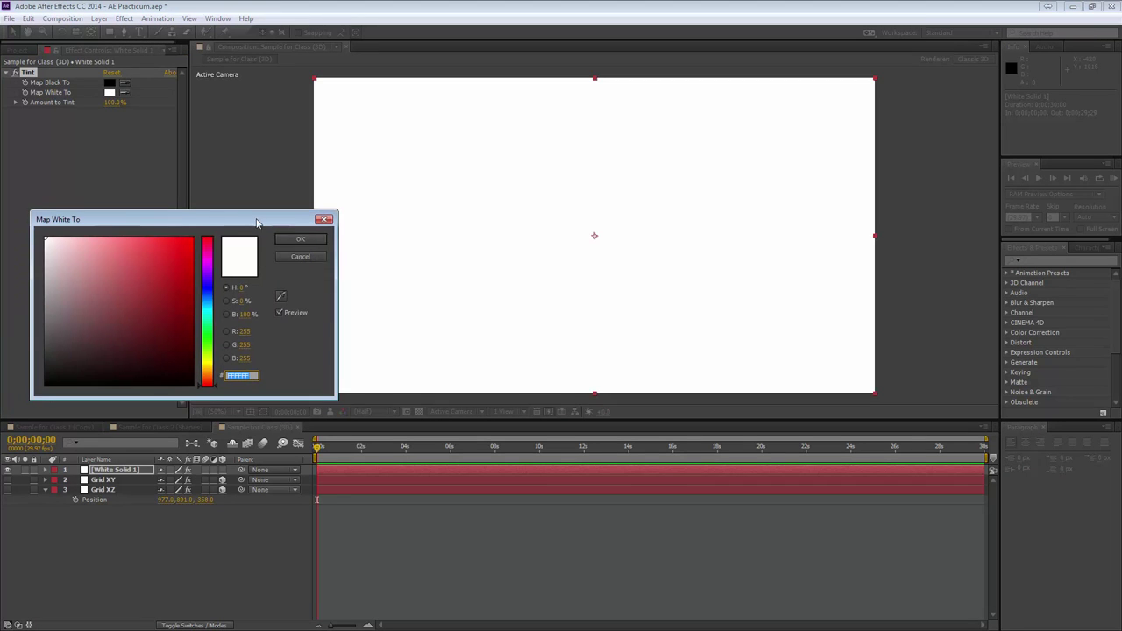
{"action": "left_click_drag", "start_coordinate": [212, 317], "coordinate": [212, 298]}
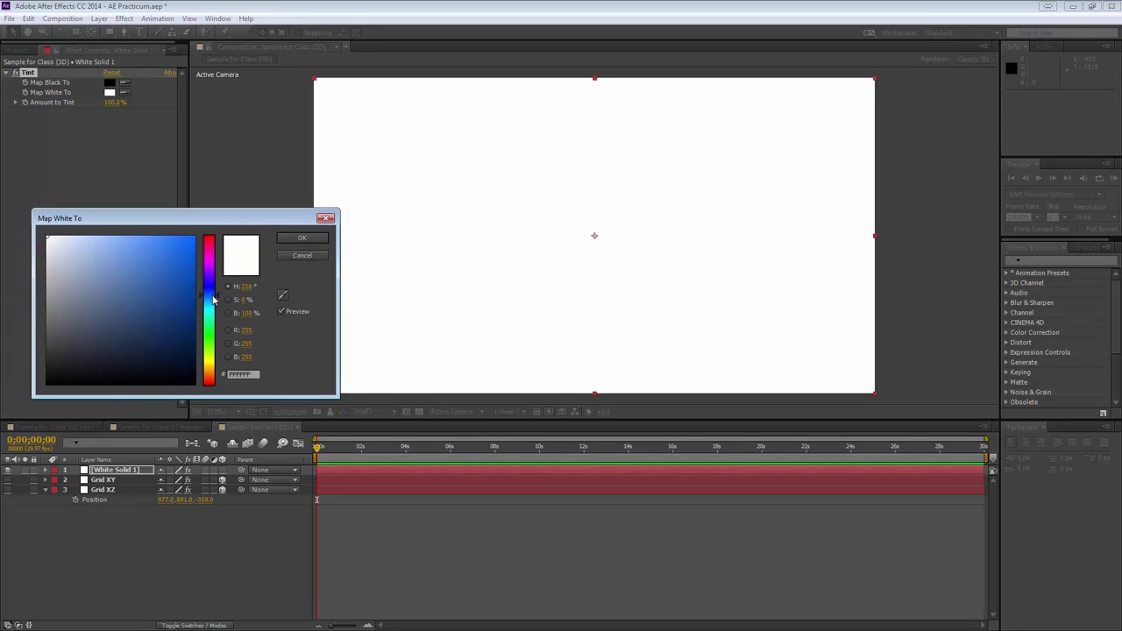
{"action": "left_click", "coordinate": [195, 281]}
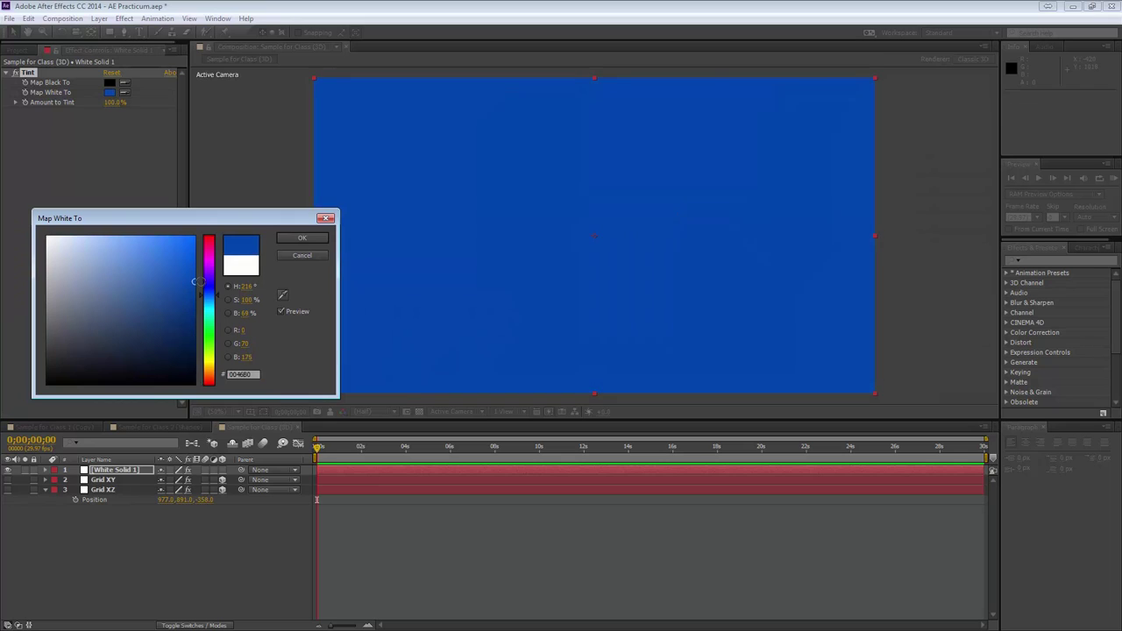
{"action": "left_click", "coordinate": [298, 238]}
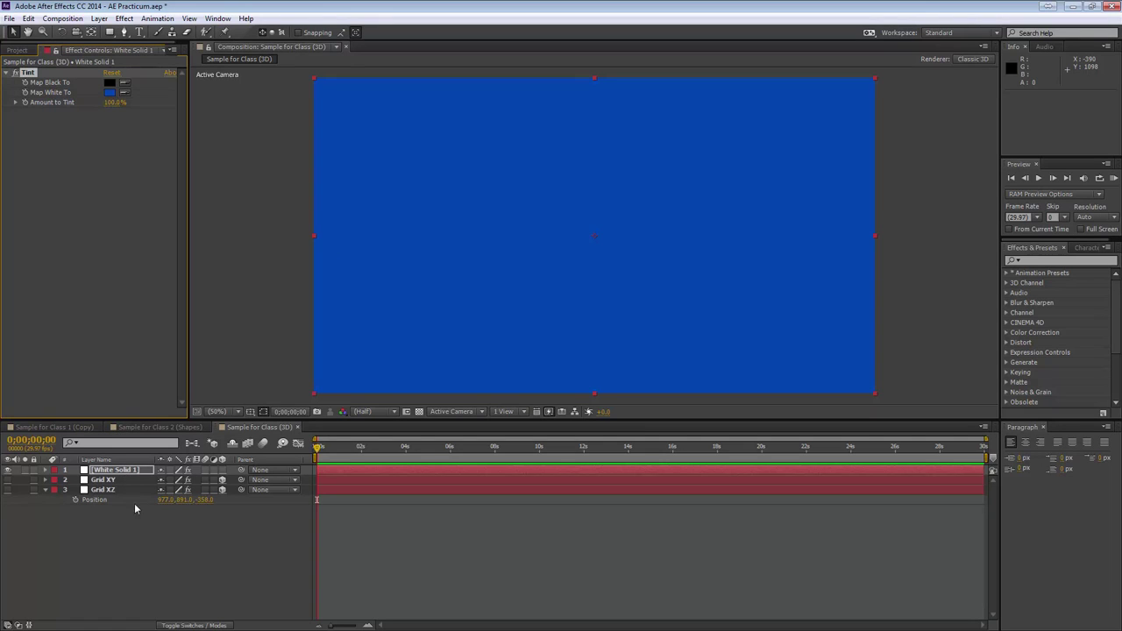
Make White Solid 1 a 3D layer, reveal its rotation properties and set its X Rotation to 90°.
{"action": "left_click", "coordinate": [128, 471]}
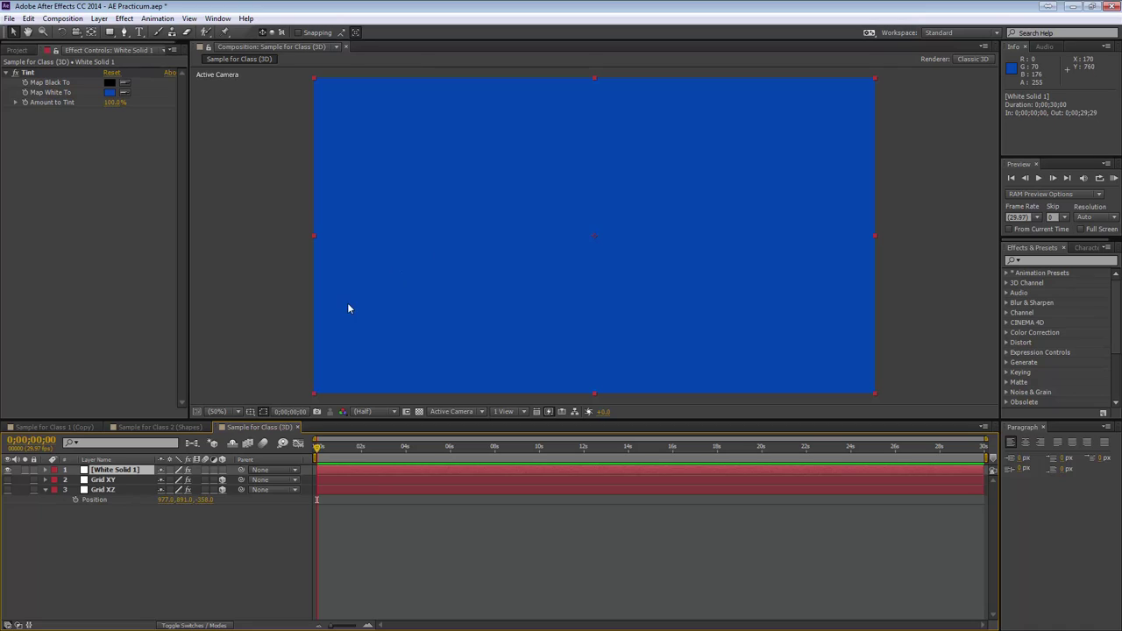
{"action": "left_click", "coordinate": [222, 470]}
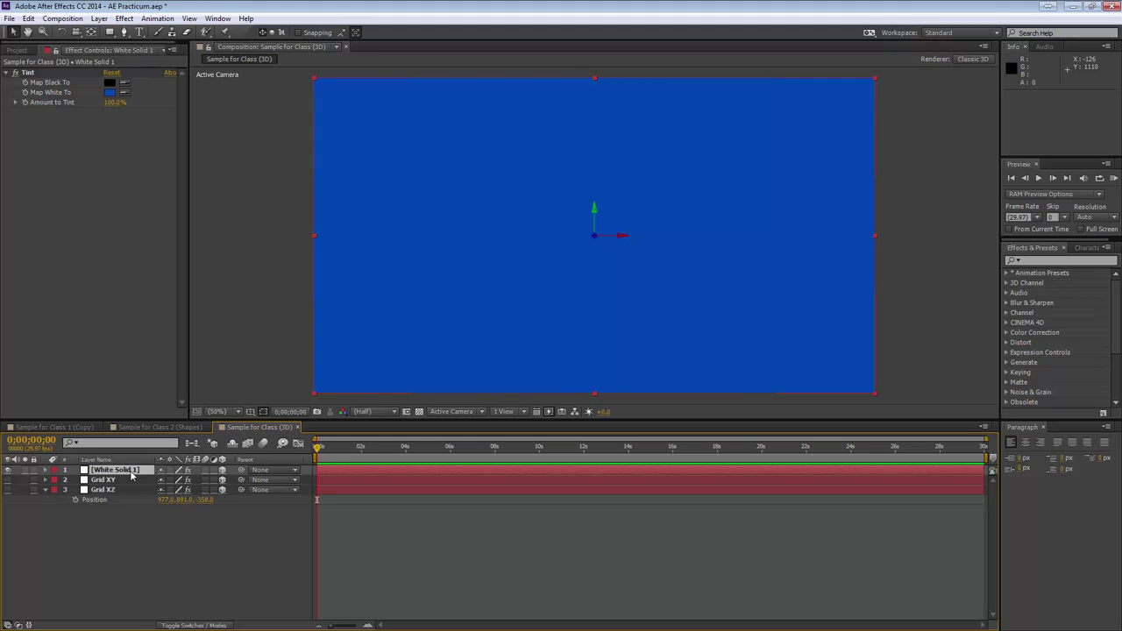
{"action": "key", "text": "r"}
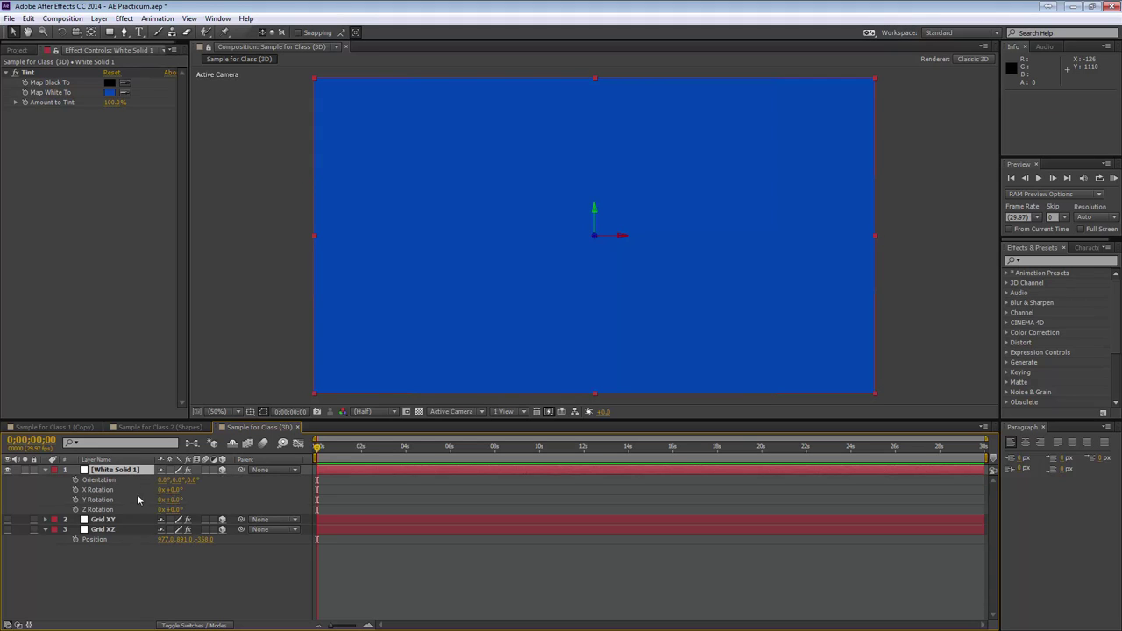
{"action": "left_click", "coordinate": [174, 489]}
{"action": "type", "text": "90"}
{"action": "key", "text": "Return"}
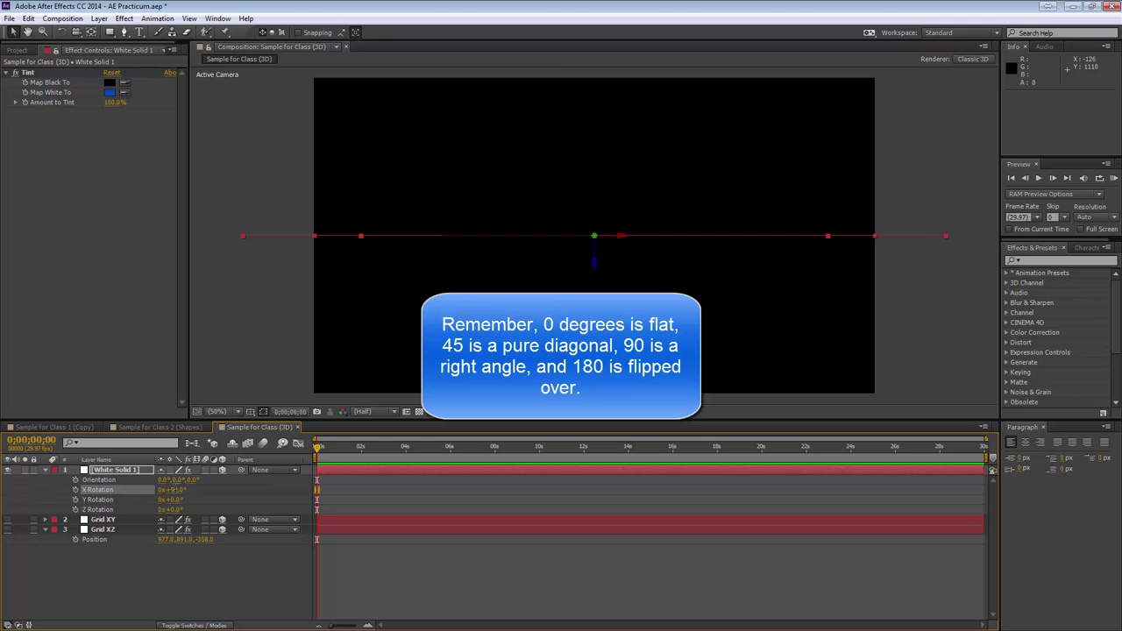
Try an X Rotation of 80° on White Solid 1.
{"action": "left_click", "coordinate": [175, 489]}
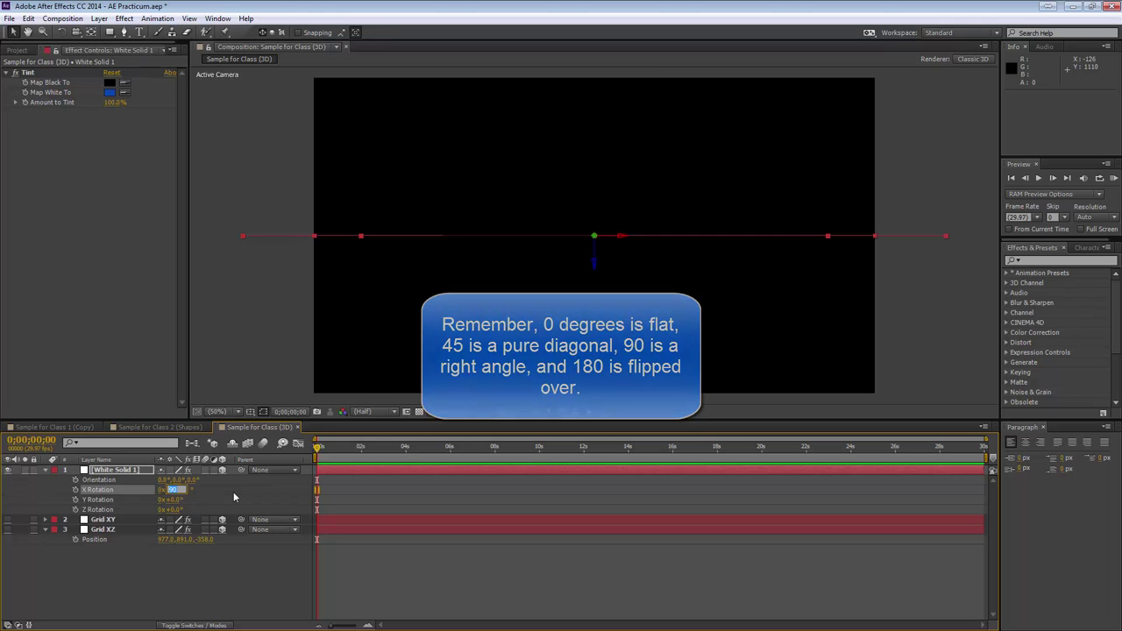
{"action": "type", "text": "80"}
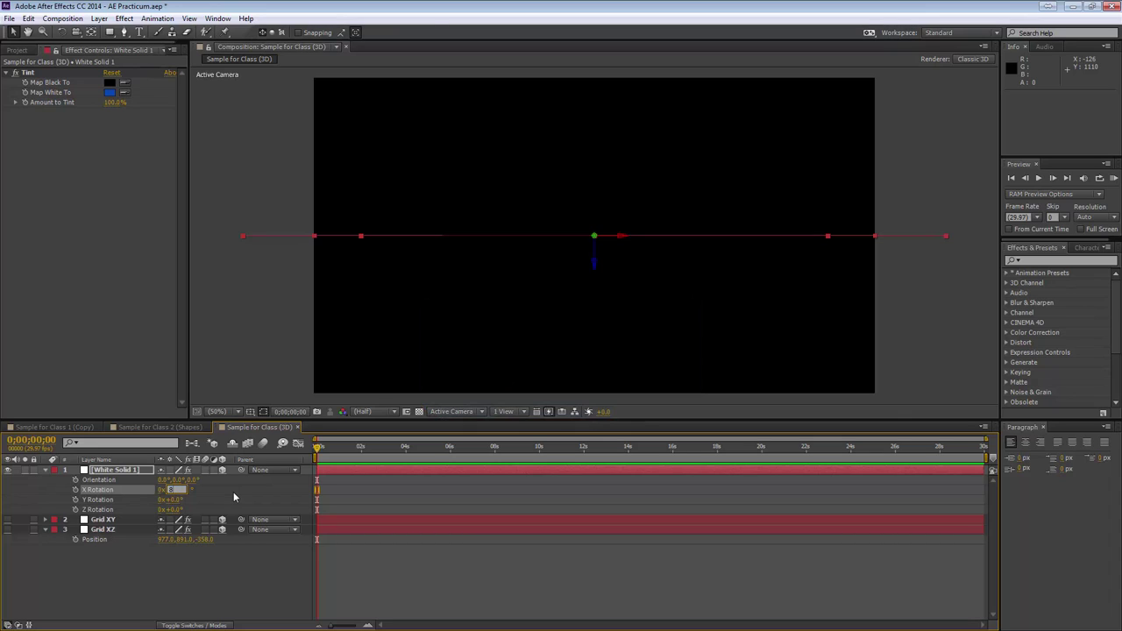
{"action": "key", "text": "Return"}
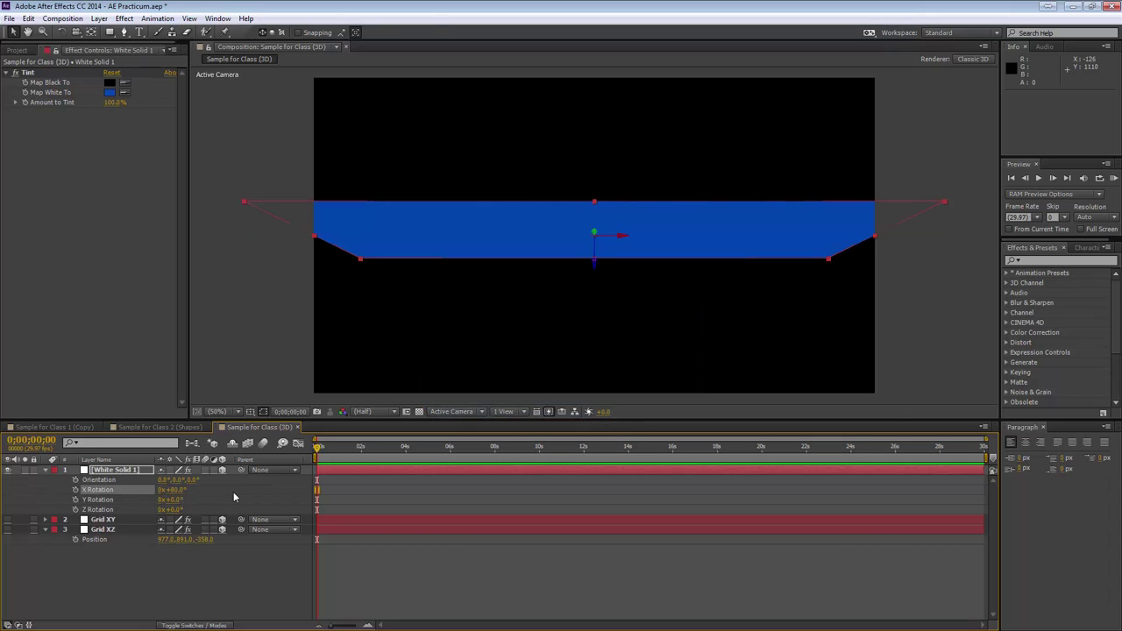
Set the X Rotation of White Solid 1 to 110°.
{"action": "left_click", "coordinate": [178, 490]}
{"action": "type", "text": "110"}
{"action": "key", "text": "Return"}
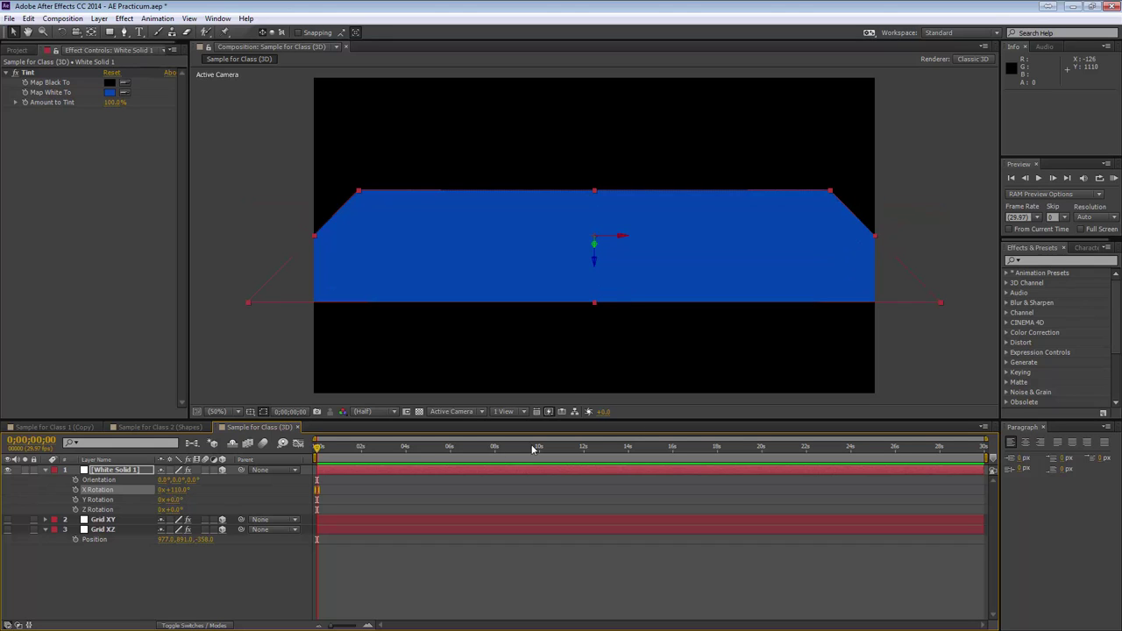
Check the tilt of the blue solid in Custom View 1 and return to the Active Camera view.
{"action": "left_click", "coordinate": [453, 412]}
{"action": "left_click", "coordinate": [461, 525]}
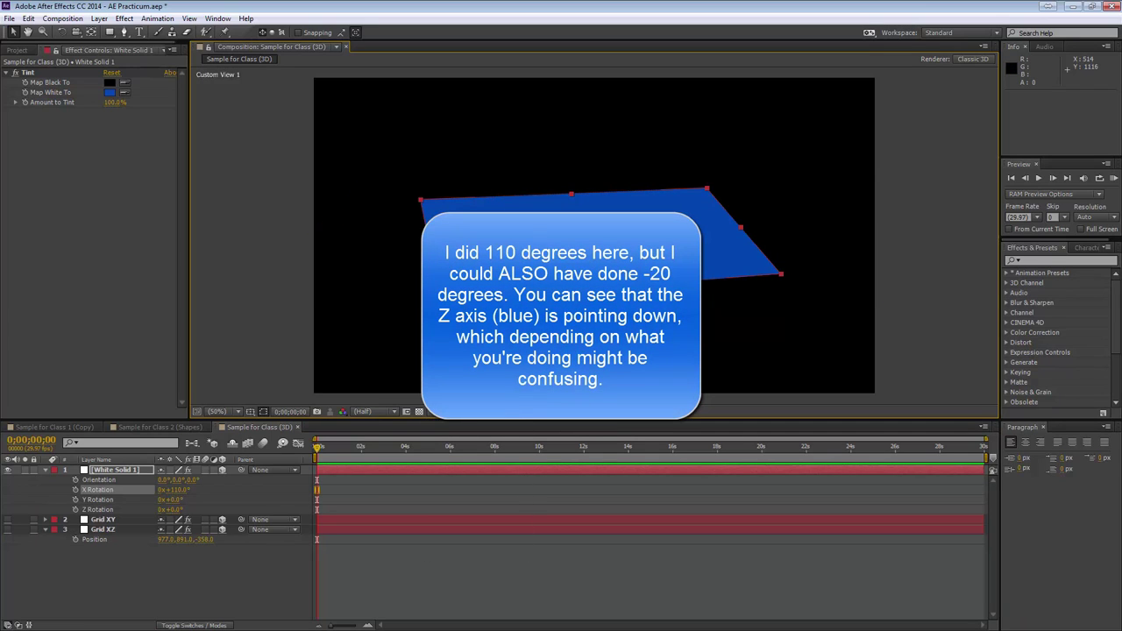
{"action": "left_click", "coordinate": [469, 412]}
{"action": "left_click", "coordinate": [470, 427]}
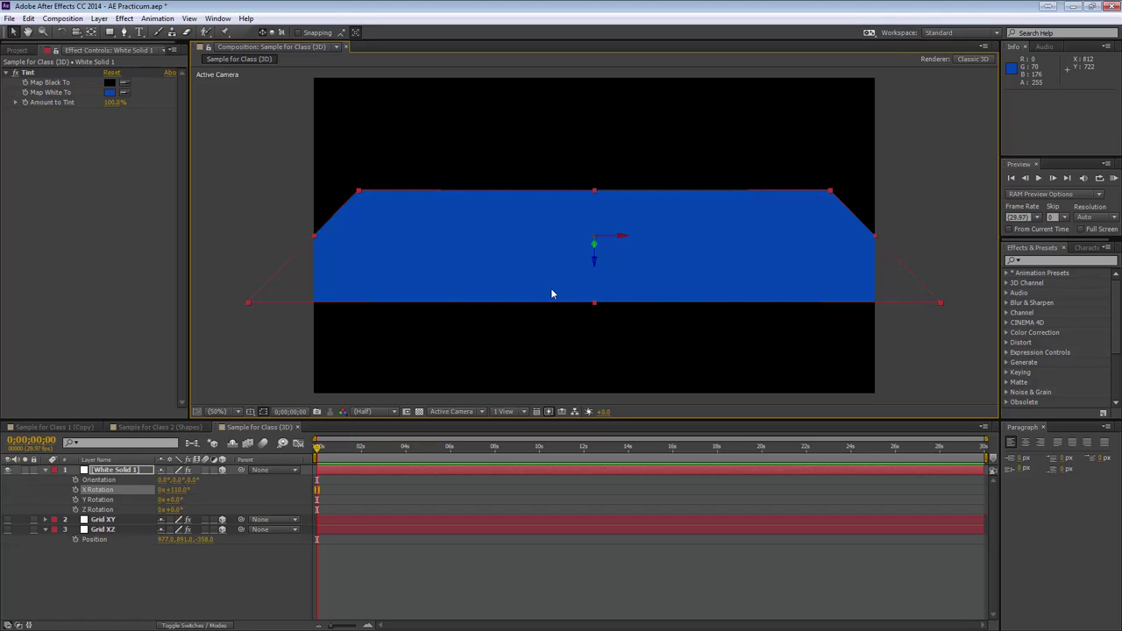
Set the X Rotation of White Solid 1 to 90°.
{"action": "left_click", "coordinate": [177, 490]}
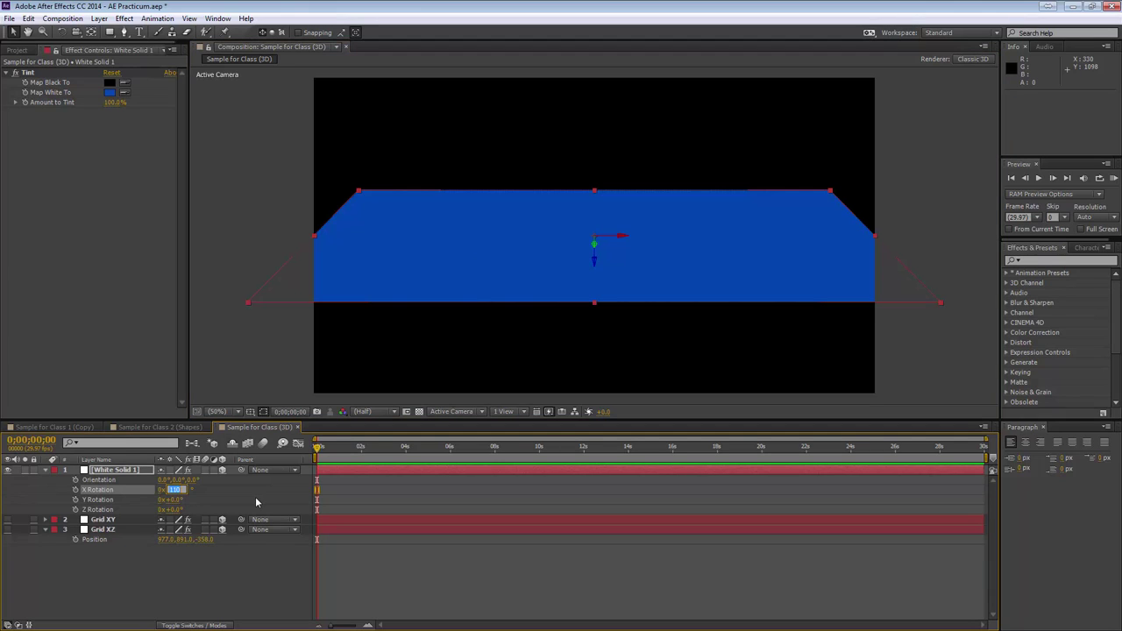
{"action": "type", "text": "90"}
{"action": "key", "text": "Return"}
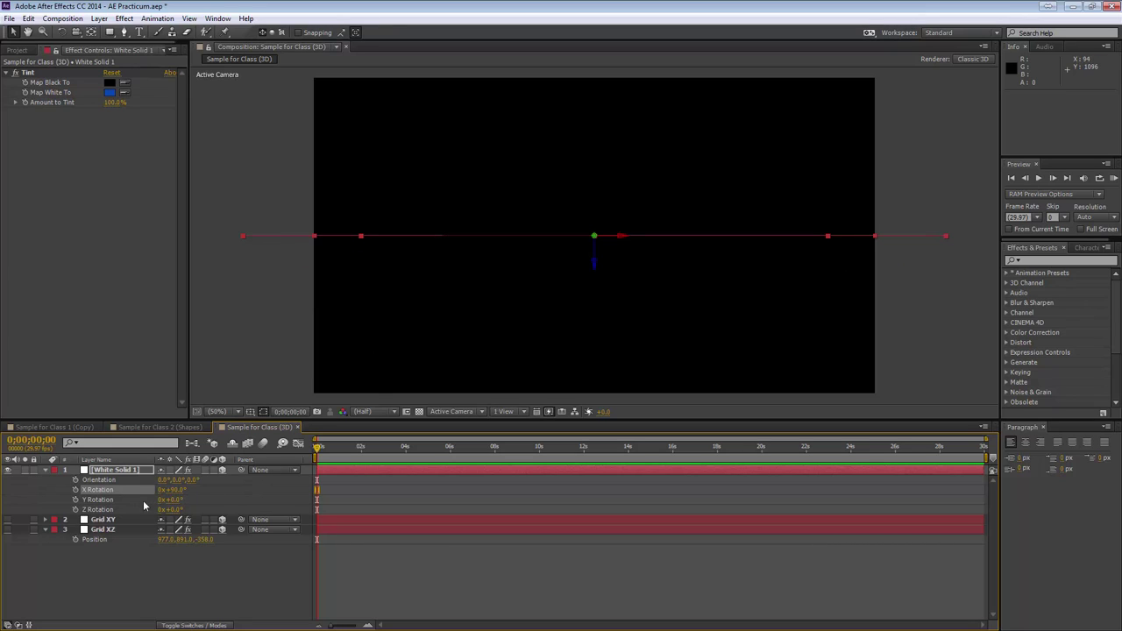
Reveal the Position of White Solid 1 and lower it along the vertical axis to about Y 922 as a floor.
{"action": "left_click", "coordinate": [110, 471]}
{"action": "key", "text": "p"}
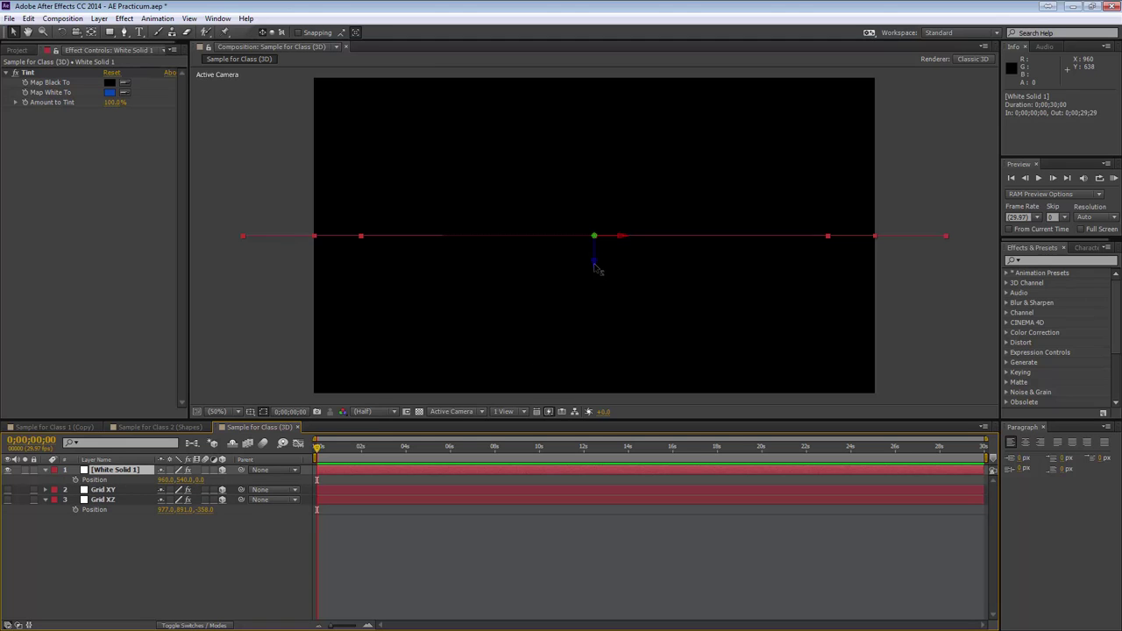
{"action": "left_click_drag", "start_coordinate": [595, 267], "coordinate": [604, 376]}
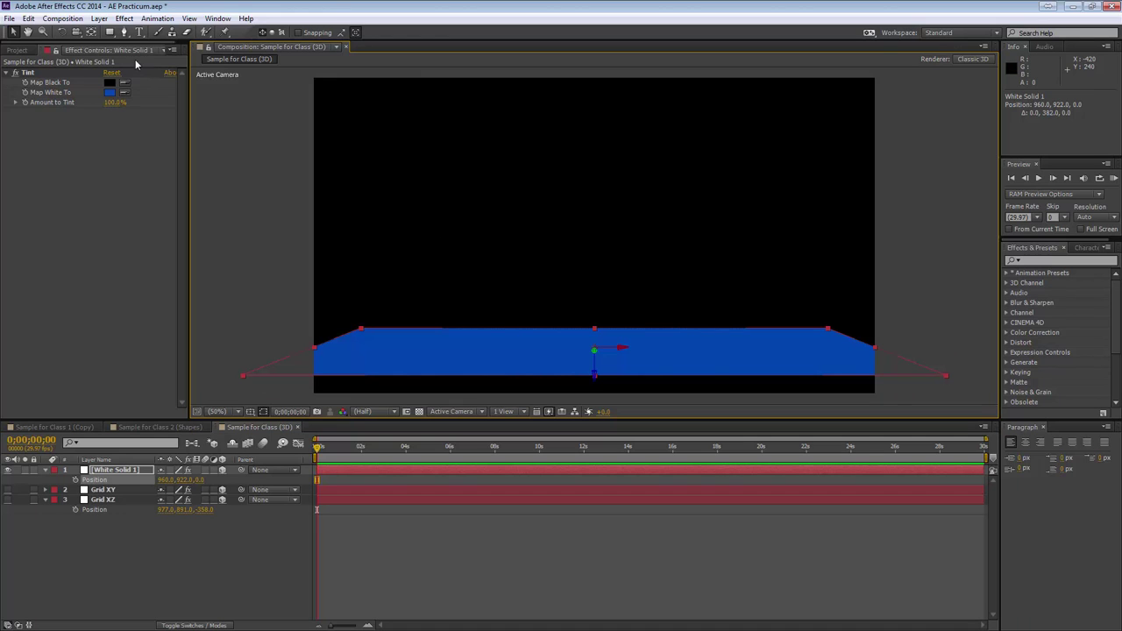
Draw a tall rectangle with gray fill 696969 on a new shape layer, standing on the left part of the blue floor.
{"action": "left_click", "coordinate": [99, 20]}
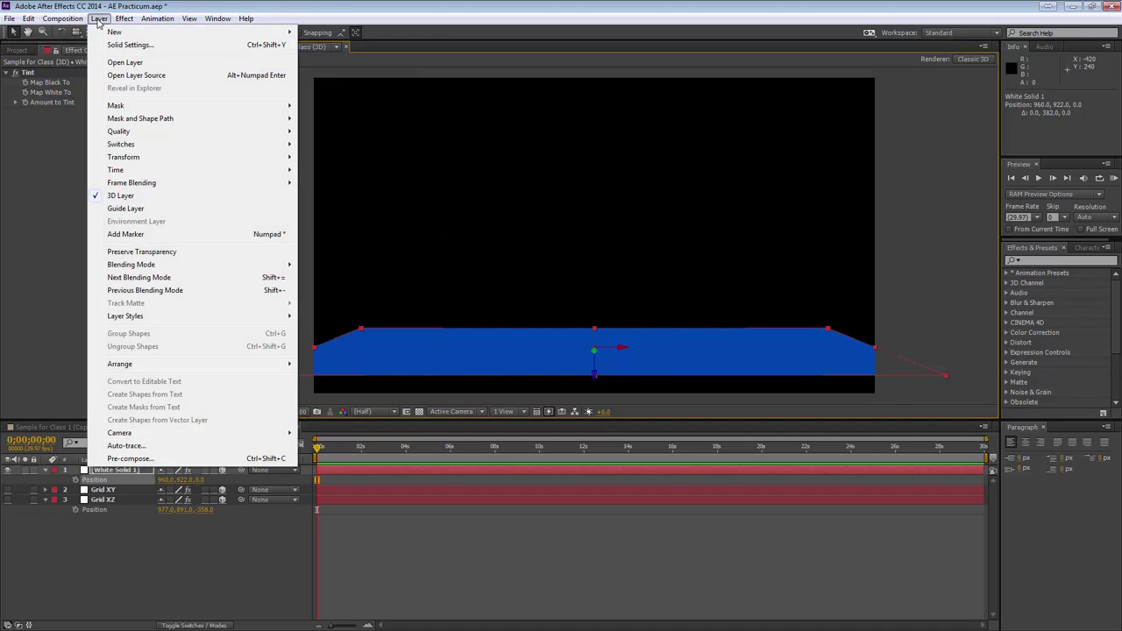
{"action": "left_click", "coordinate": [100, 23]}
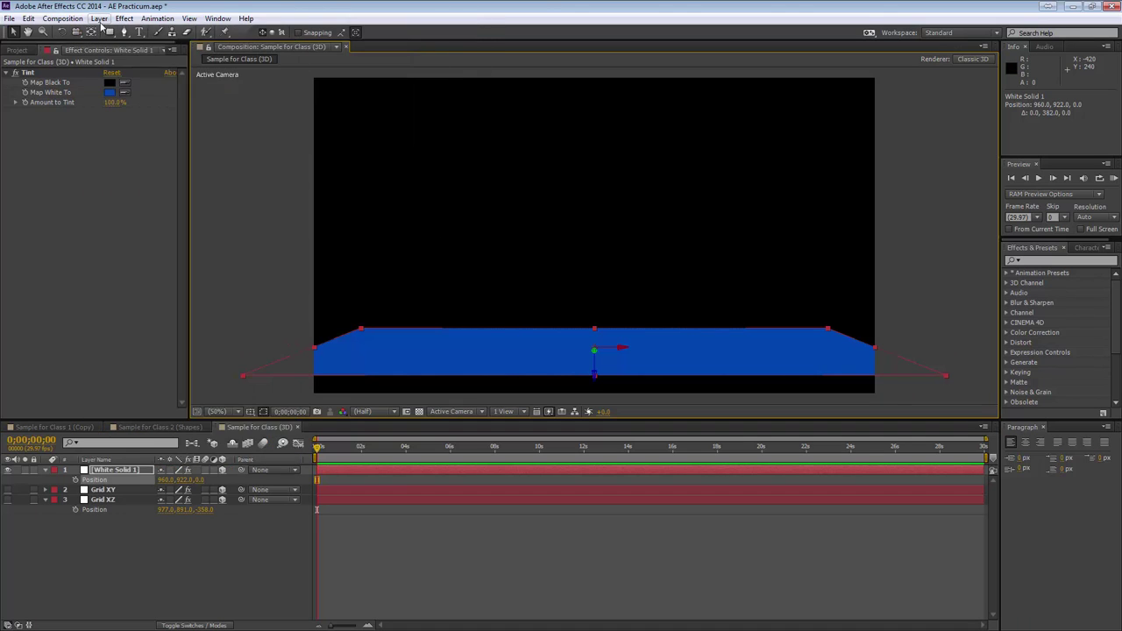
{"action": "left_click", "coordinate": [111, 34]}
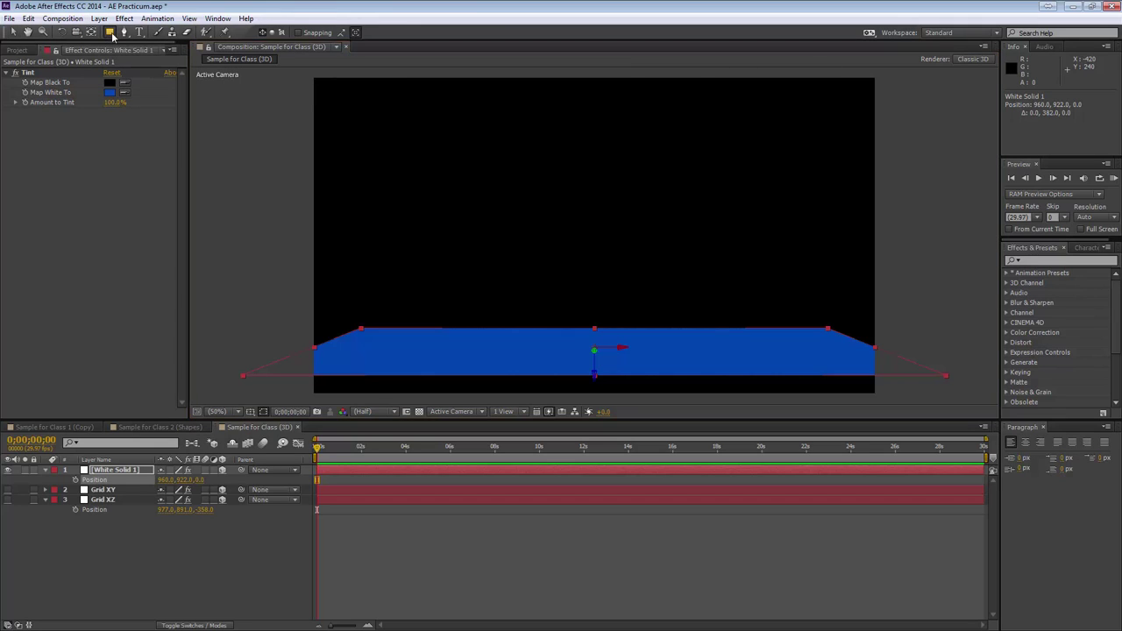
{"action": "left_click", "coordinate": [144, 605]}
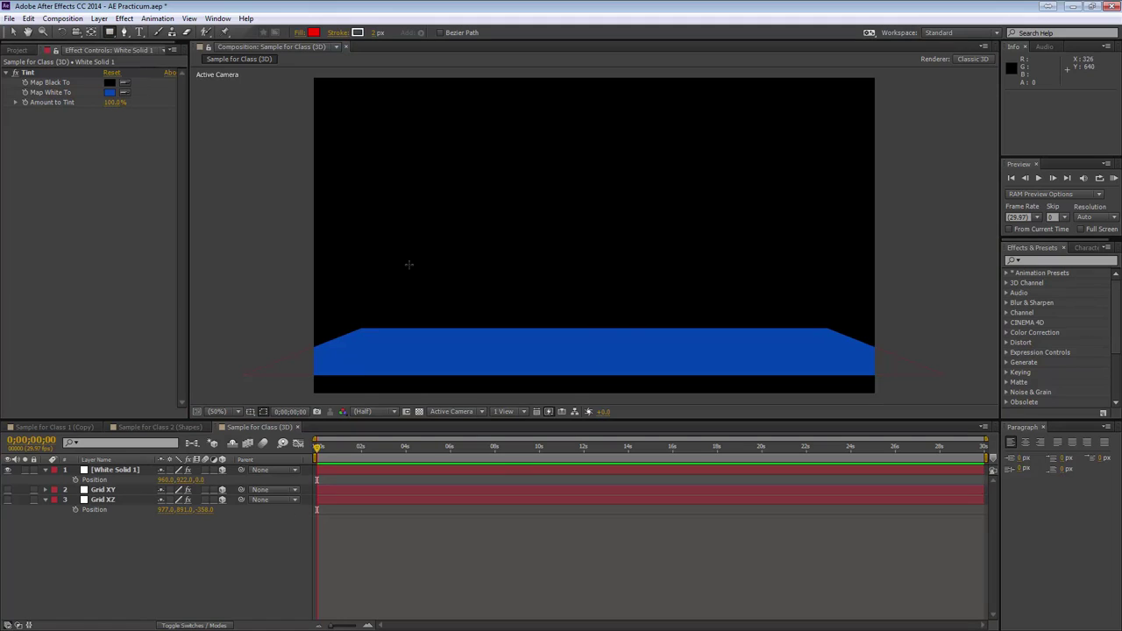
{"action": "left_click", "coordinate": [314, 32]}
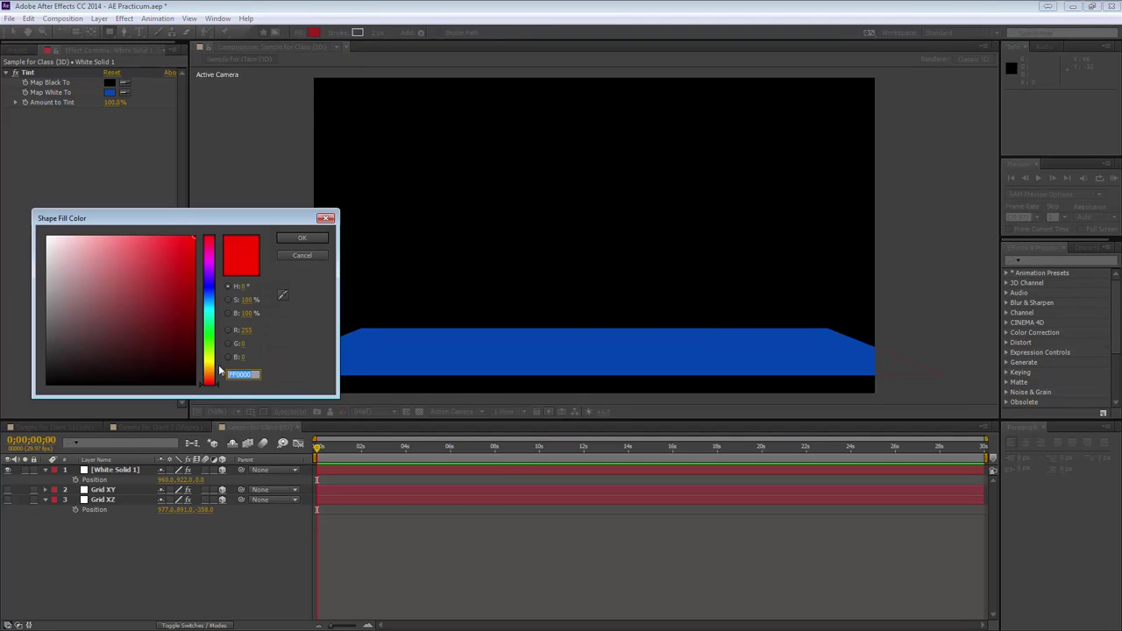
{"action": "left_click_drag", "start_coordinate": [102, 310], "coordinate": [40, 333]}
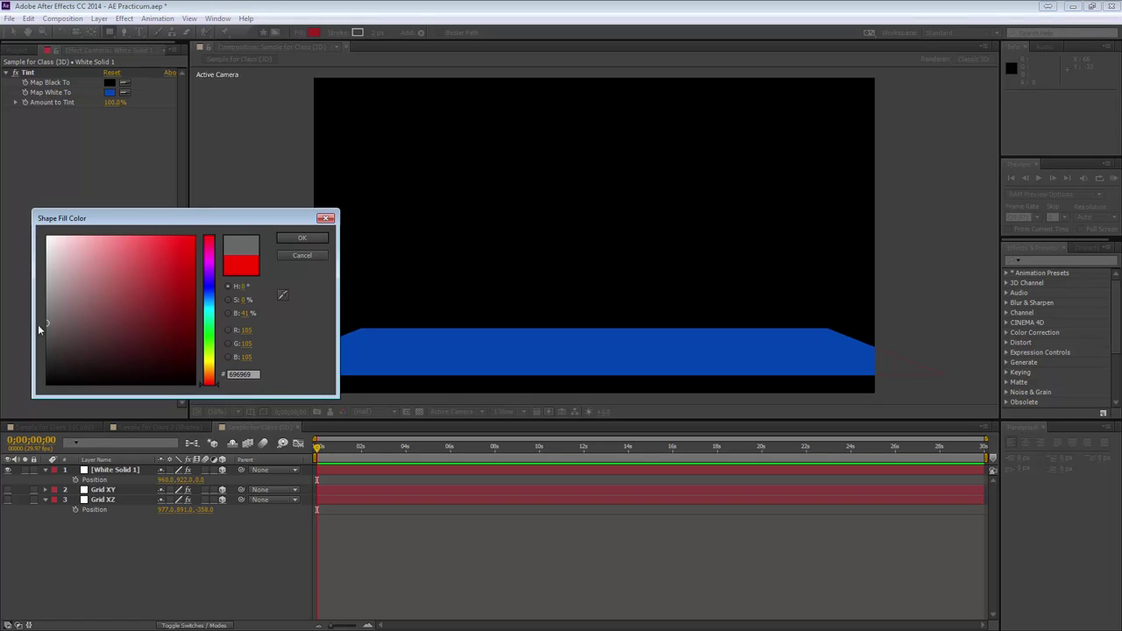
{"action": "left_click", "coordinate": [298, 239]}
{"action": "left_click", "coordinate": [411, 299]}
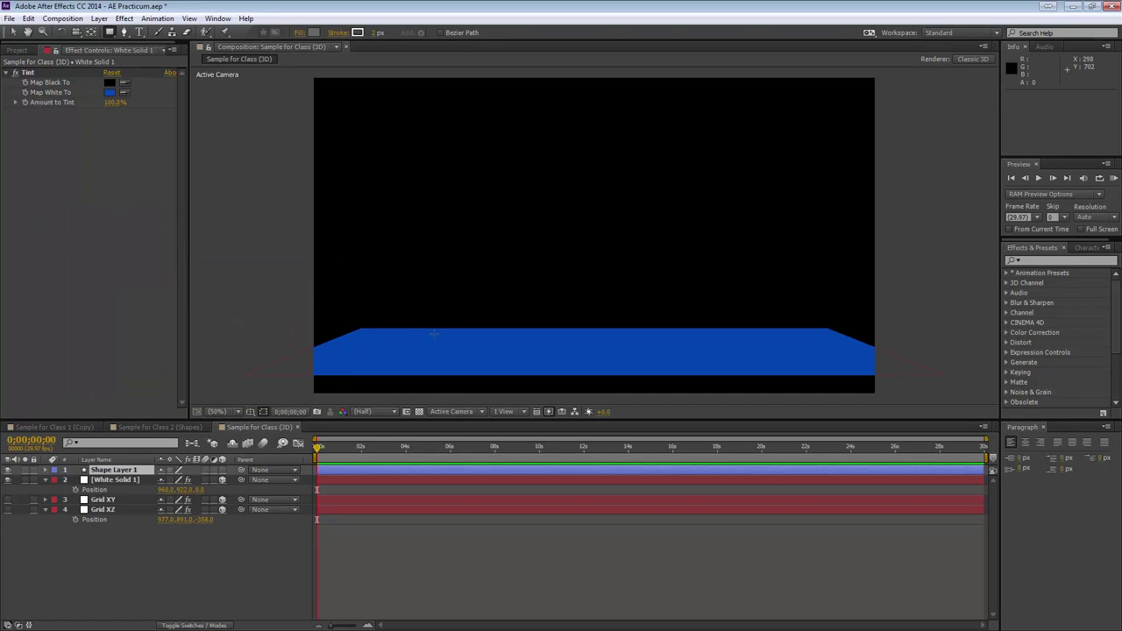
{"action": "left_click_drag", "start_coordinate": [443, 337], "coordinate": [430, 353]}
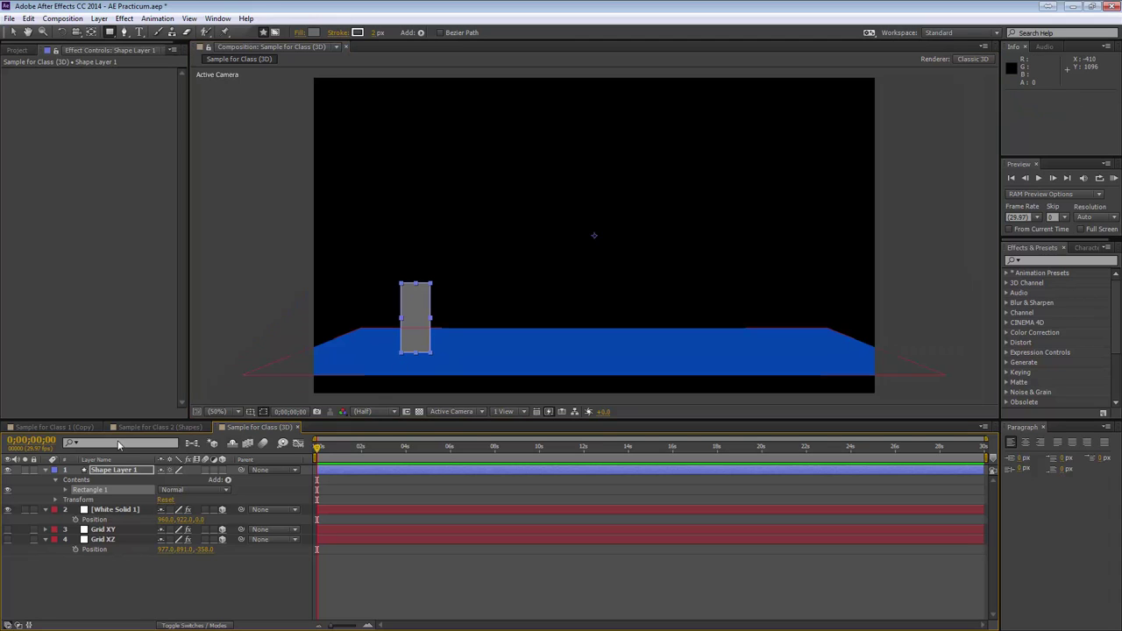
Draw a window rectangle about 16 × 10 px on another new shape layer, in the gray rectangle's upper-left corner, and fill it with black 000000.
{"action": "left_click", "coordinate": [121, 577]}
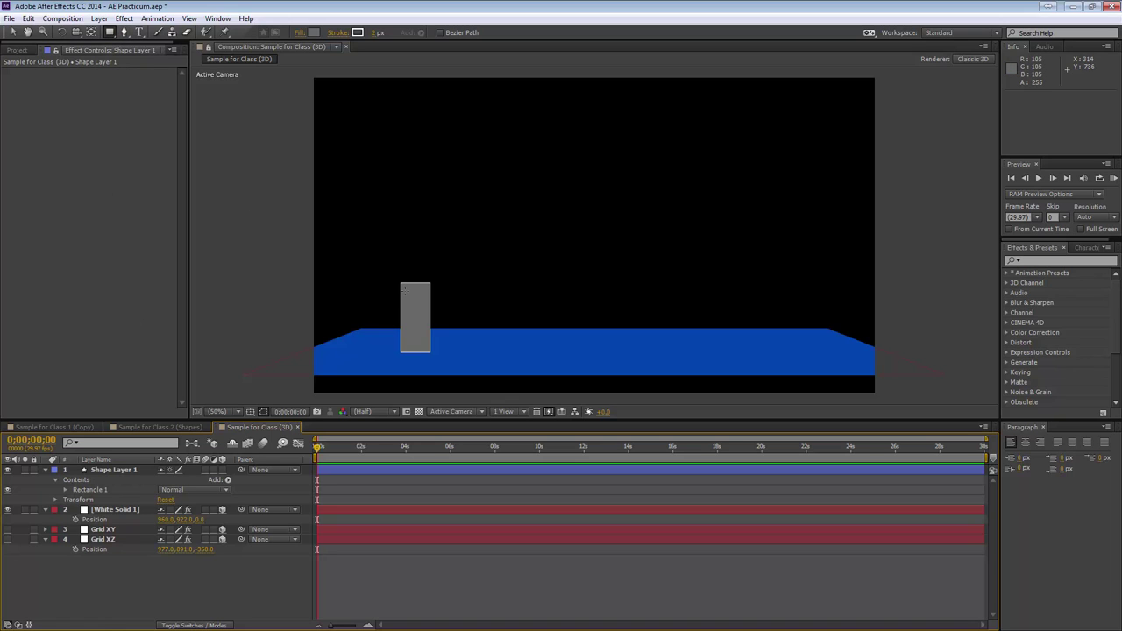
{"action": "left_click_drag", "start_coordinate": [403, 289], "coordinate": [407, 294]}
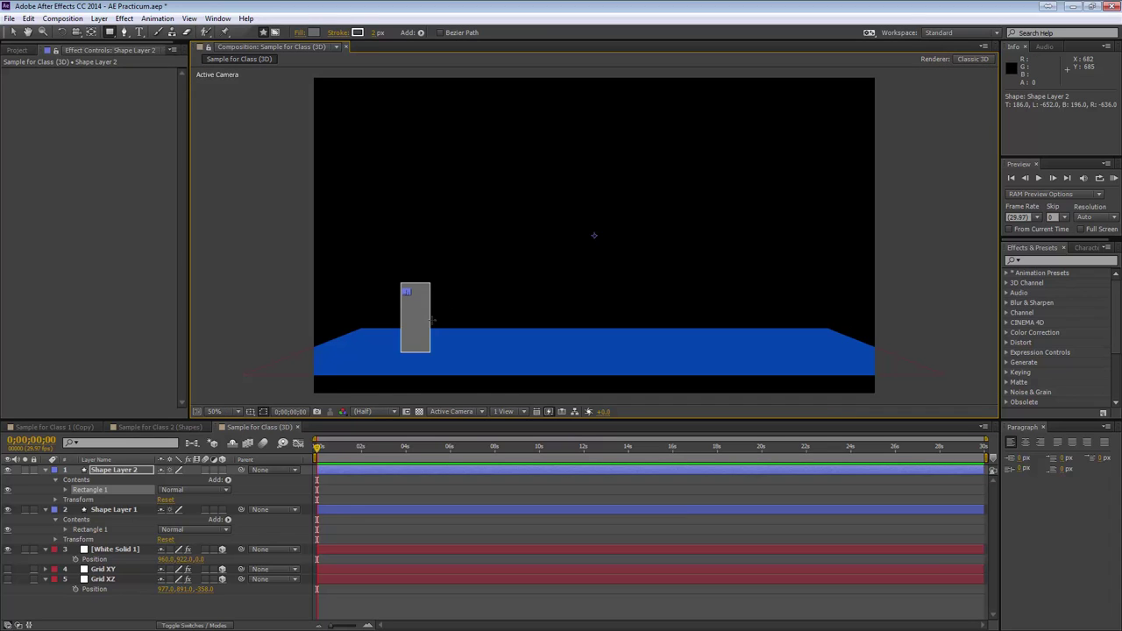
{"action": "left_click", "coordinate": [314, 32]}
{"action": "left_click_drag", "start_coordinate": [114, 359], "coordinate": [91, 392]}
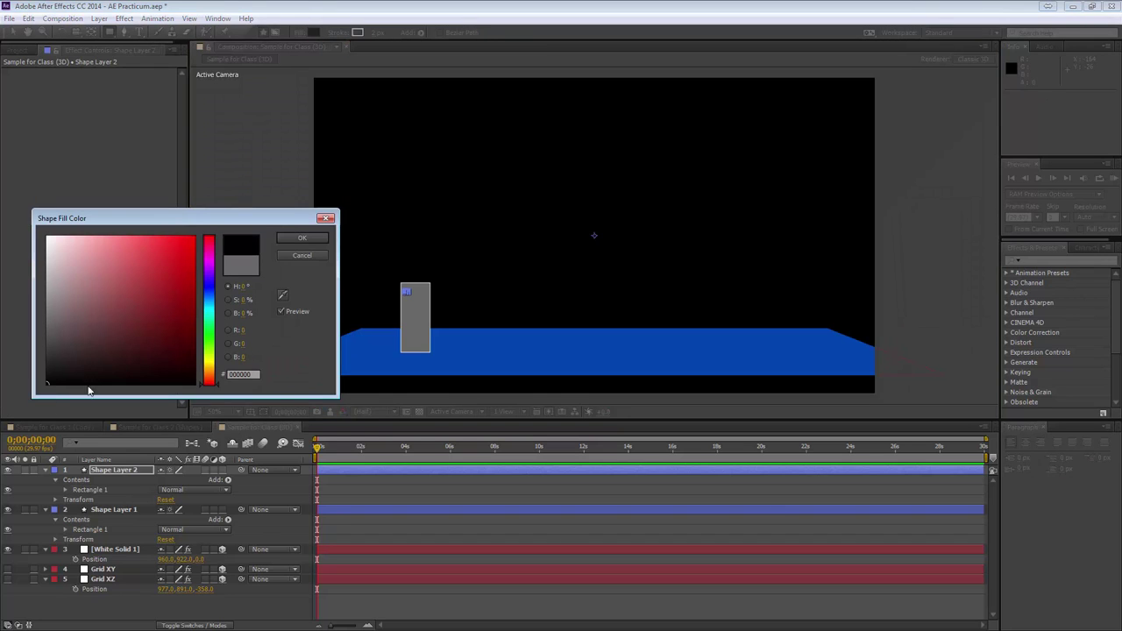
{"action": "left_click", "coordinate": [280, 239]}
{"action": "left_click", "coordinate": [138, 612]}
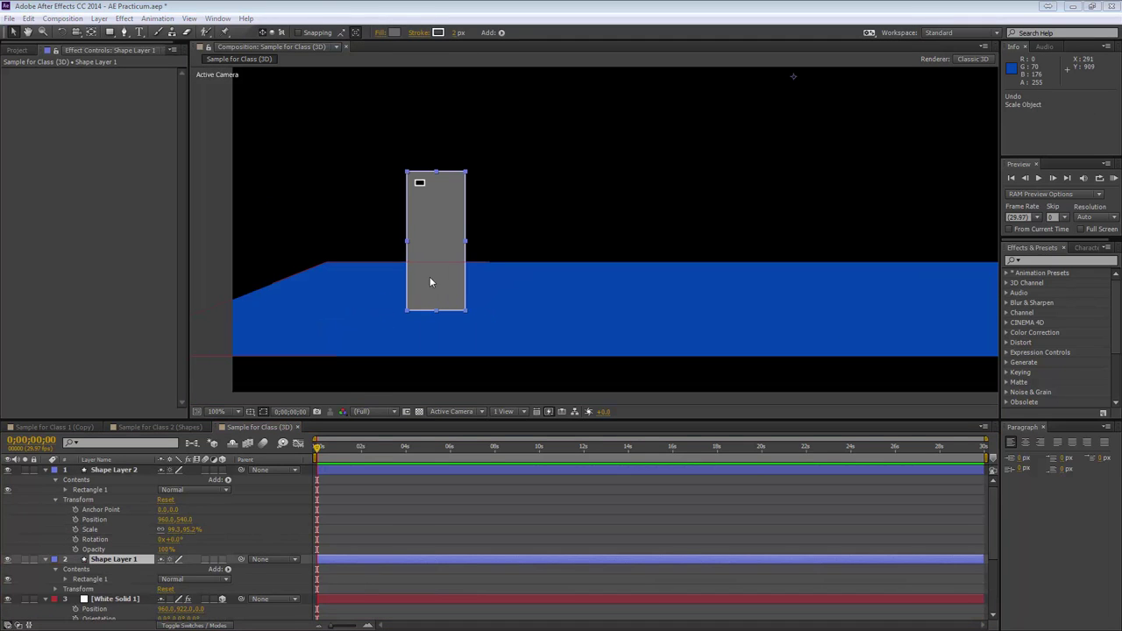
Examine Shape Layer 2 up close, checking where its anchor point lies relative to the small black rectangle.
{"action": "left_click", "coordinate": [103, 471]}
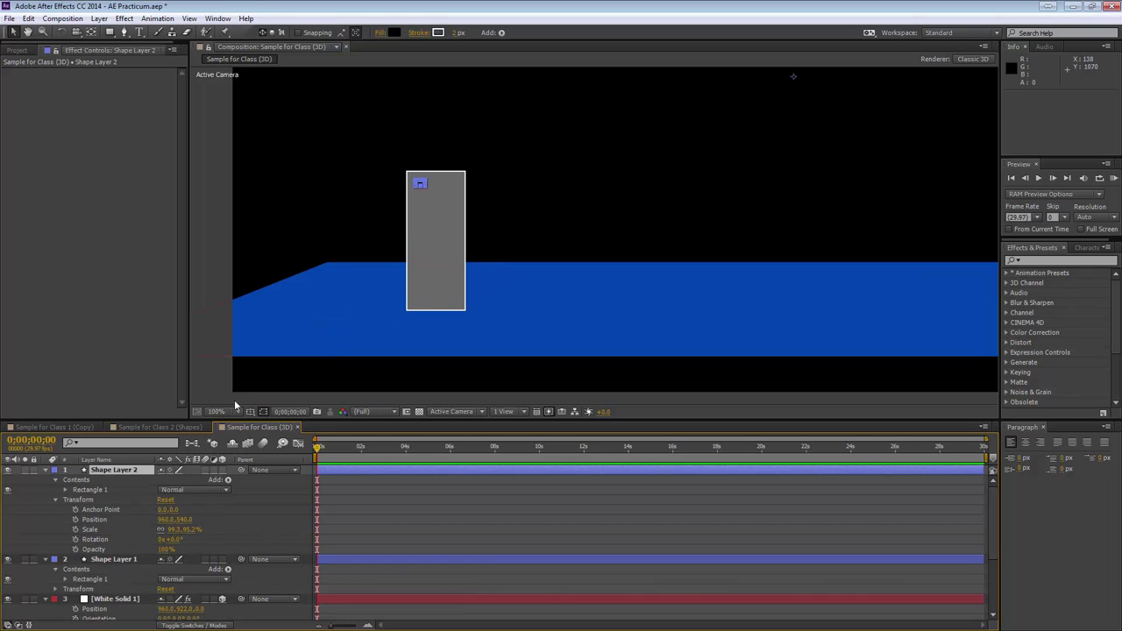
{"action": "key", "text": "period"}
{"action": "left_click_drag", "start_coordinate": [305, 183], "coordinate": [379, 236]}
{"action": "key", "text": "period"}
{"action": "left_click_drag", "start_coordinate": [298, 235], "coordinate": [651, 286]}
{"action": "key", "text": "v"}
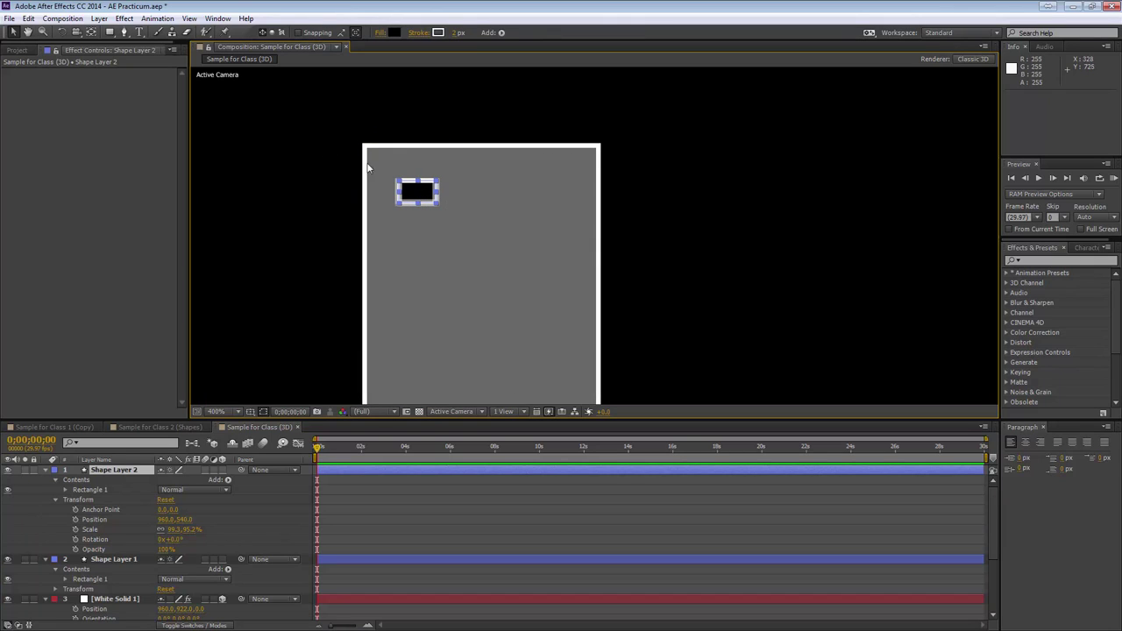
{"action": "key", "text": "h"}
{"action": "mouse_move", "coordinate": [769, 215]}
{"action": "left_mouse_down"}
{"action": "mouse_move", "coordinate": [567, 254]}
{"action": "mouse_move", "coordinate": [587, 351]}
{"action": "mouse_move", "coordinate": [921, 149]}
{"action": "left_mouse_up"}
{"action": "left_click_drag", "start_coordinate": [290, 259], "coordinate": [499, 196]}
{"action": "scroll", "coordinate": [534, 200], "scroll_direction": "down", "scroll_amount": 4}
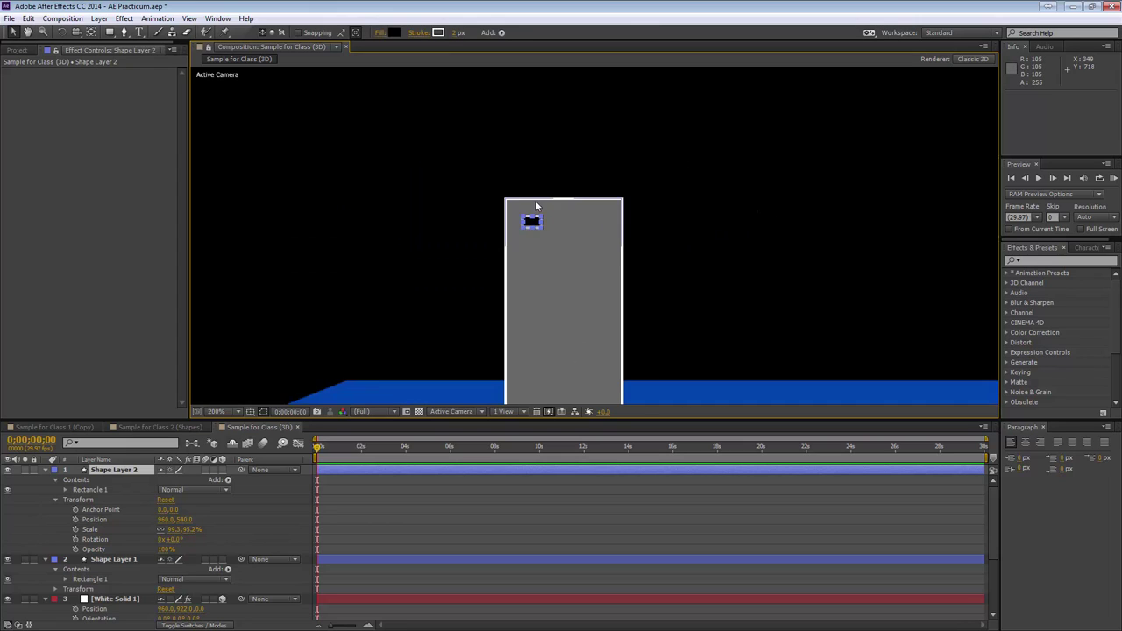
{"action": "left_click_drag", "start_coordinate": [672, 218], "coordinate": [619, 236]}
{"action": "key", "text": "v"}
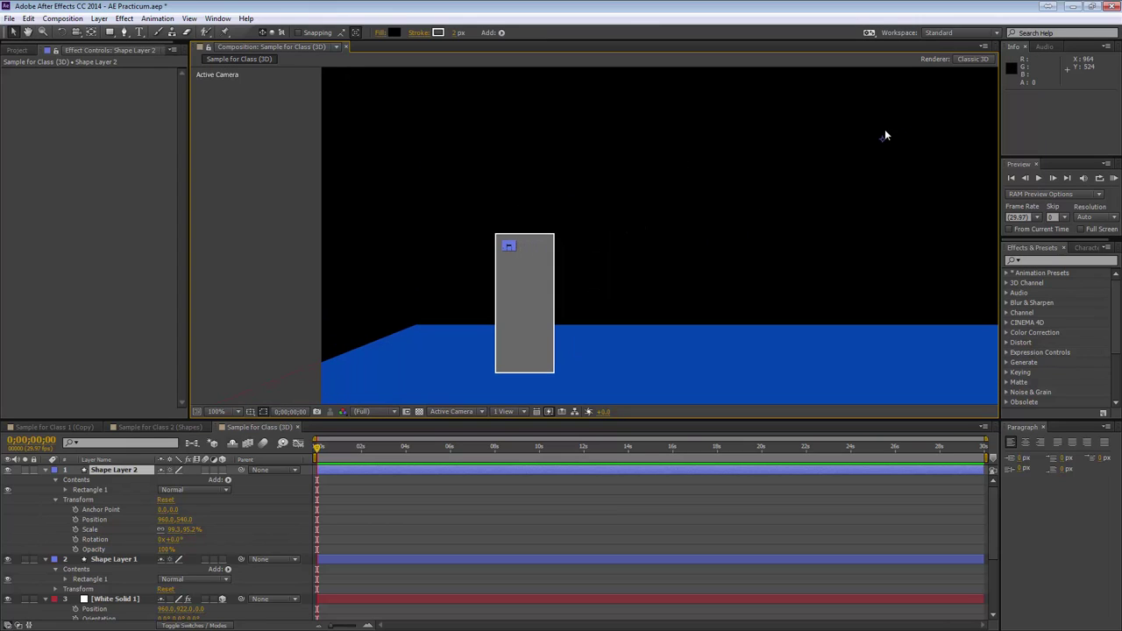
Move the anchor point of Shape Layer 2 to the centre of the small black rectangle, at about -643.8, 191.0.
{"action": "left_click", "coordinate": [91, 32]}
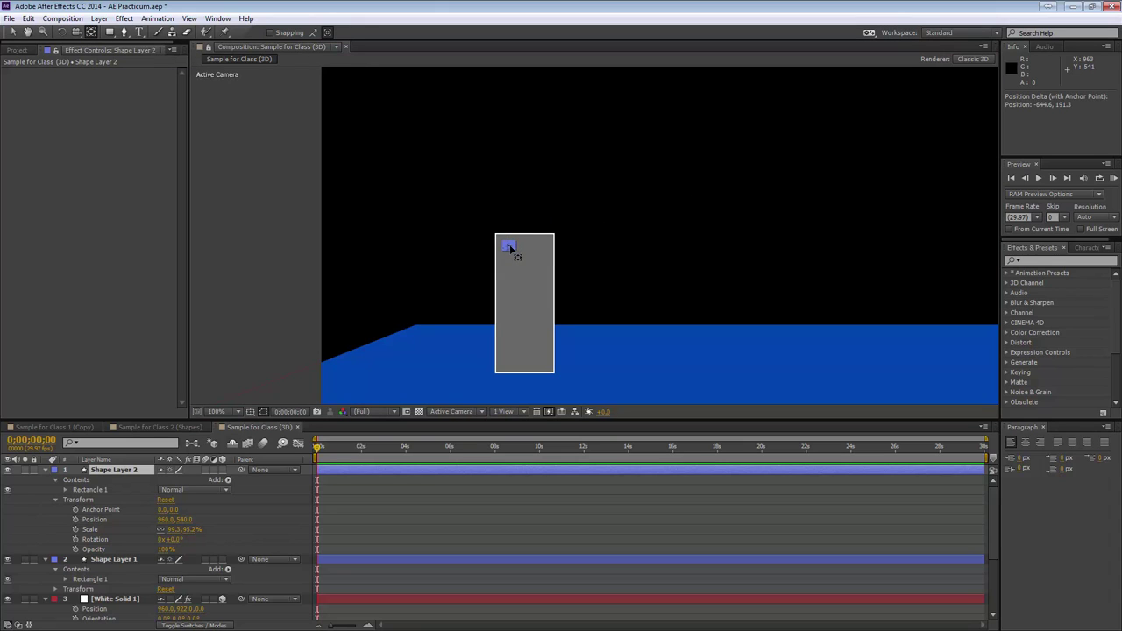
{"action": "key", "text": "."}
{"action": "key", "text": "."}
{"action": "key", "text": "h"}
{"action": "left_click_drag", "start_coordinate": [403, 278], "coordinate": [561, 248]}
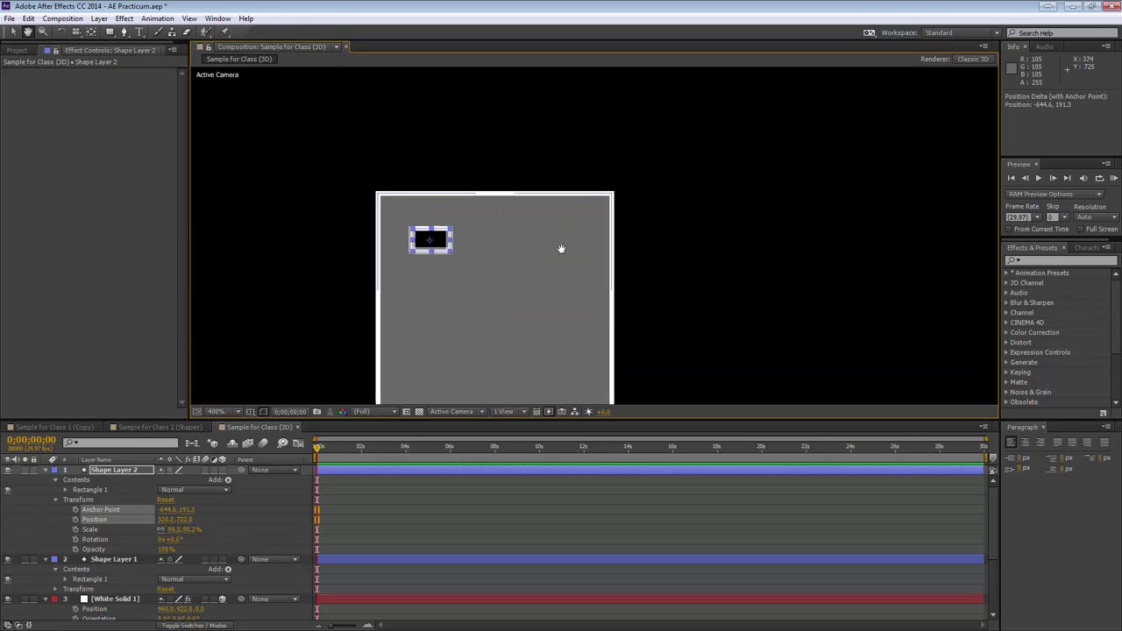
{"action": "key", "text": "period"}
{"action": "key", "text": "y"}
{"action": "left_click_drag", "start_coordinate": [401, 268], "coordinate": [501, 271]}
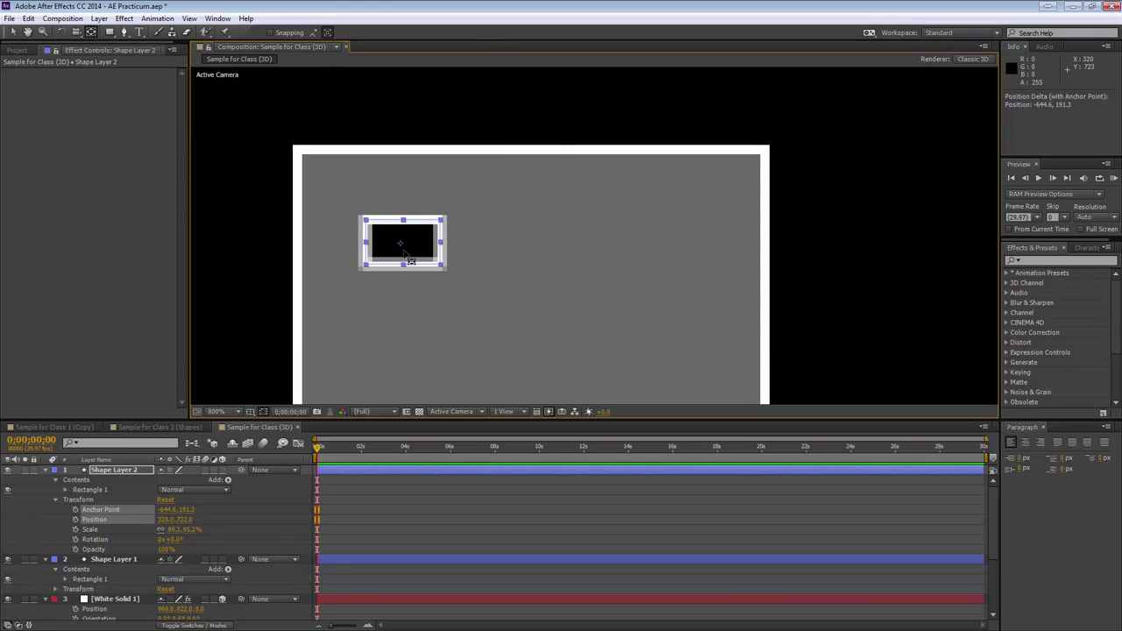
{"action": "left_click_drag", "start_coordinate": [400, 242], "coordinate": [404, 242]}
Scale Shape Layer 2 to about 135% by 227% and move it to about 325, 737 inside the gray rectangle's upper-left corner.
{"action": "key", "text": "v"}
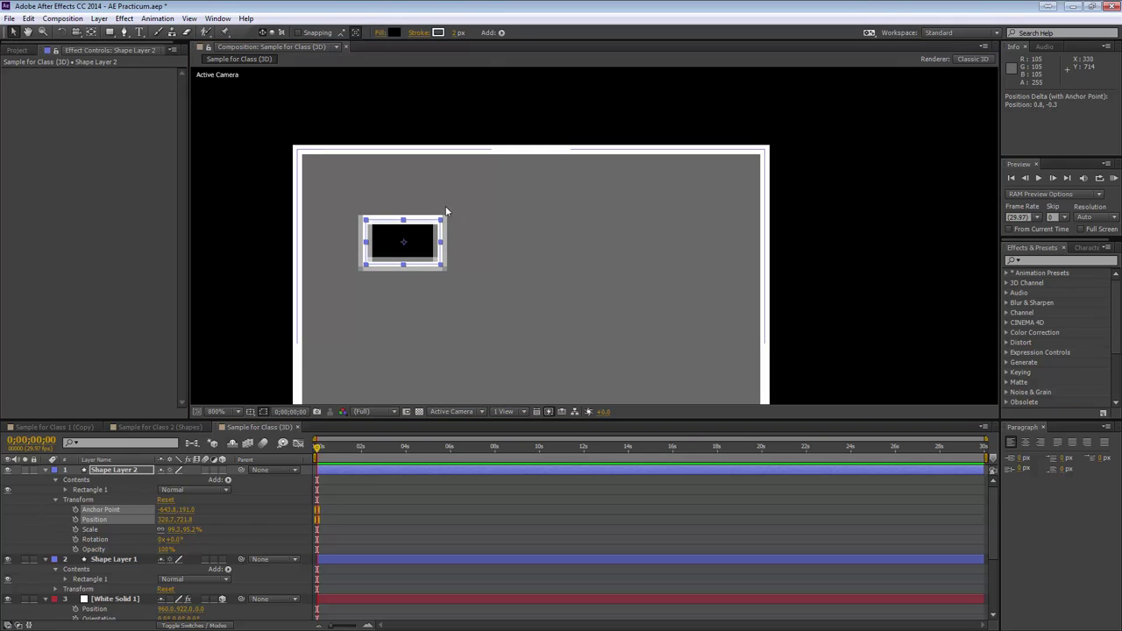
{"action": "left_click_drag", "start_coordinate": [442, 220], "coordinate": [455, 188]}
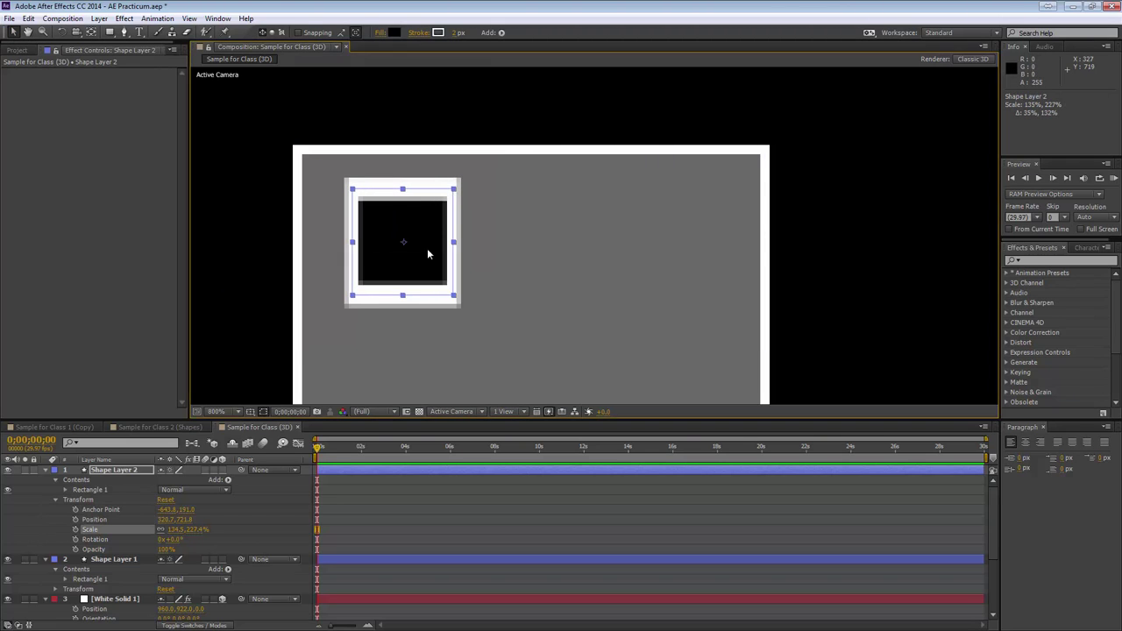
{"action": "left_click_drag", "start_coordinate": [427, 254], "coordinate": [444, 291]}
{"action": "scroll", "coordinate": [561, 293], "scroll_direction": "down", "scroll_amount": 6}
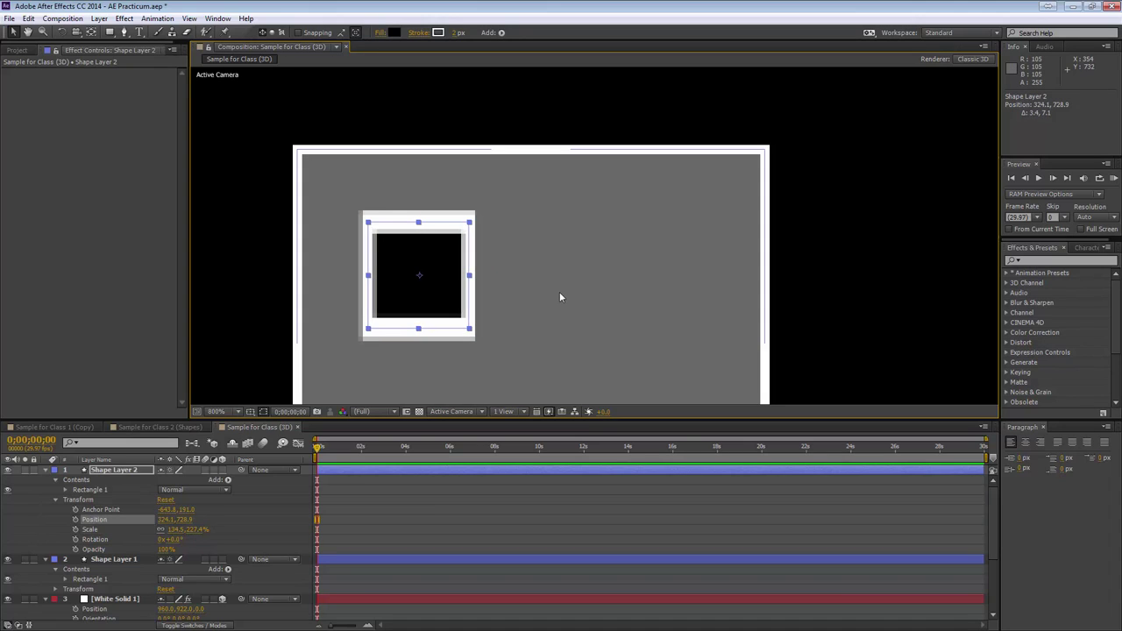
{"action": "left_click", "coordinate": [689, 326]}
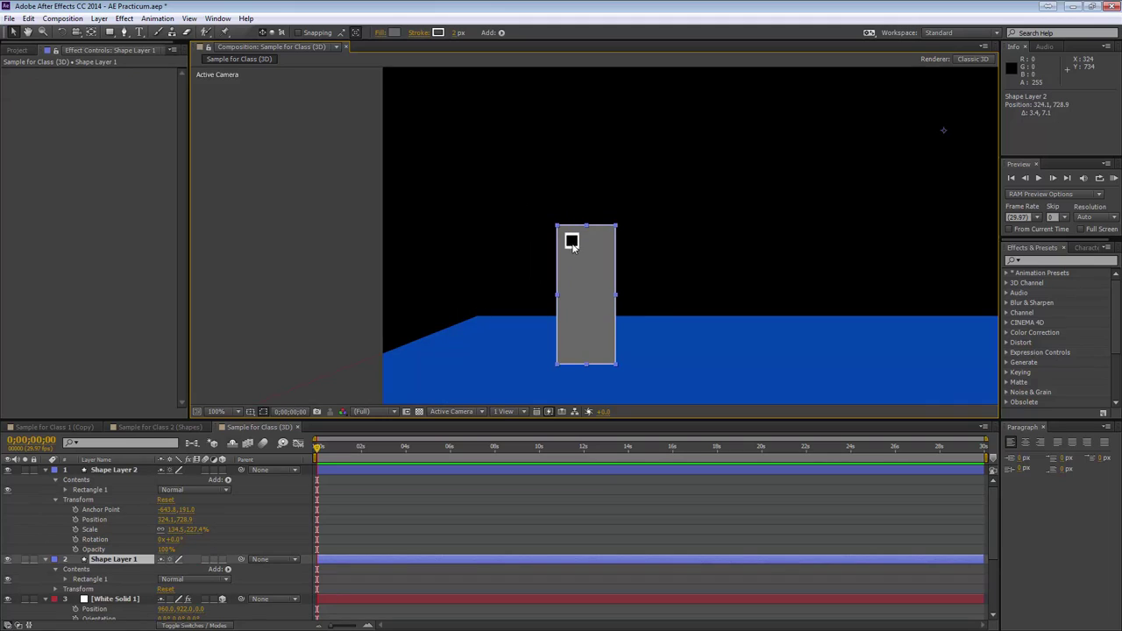
{"action": "left_click", "coordinate": [113, 469]}
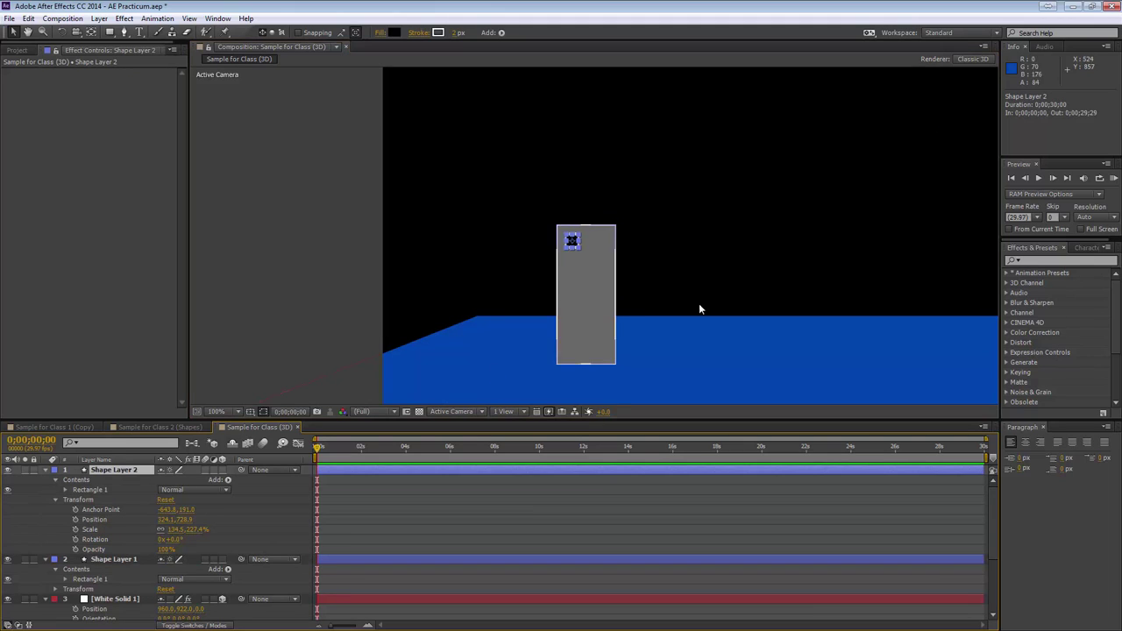
{"action": "left_click_drag", "start_coordinate": [572, 242], "coordinate": [572, 249]}
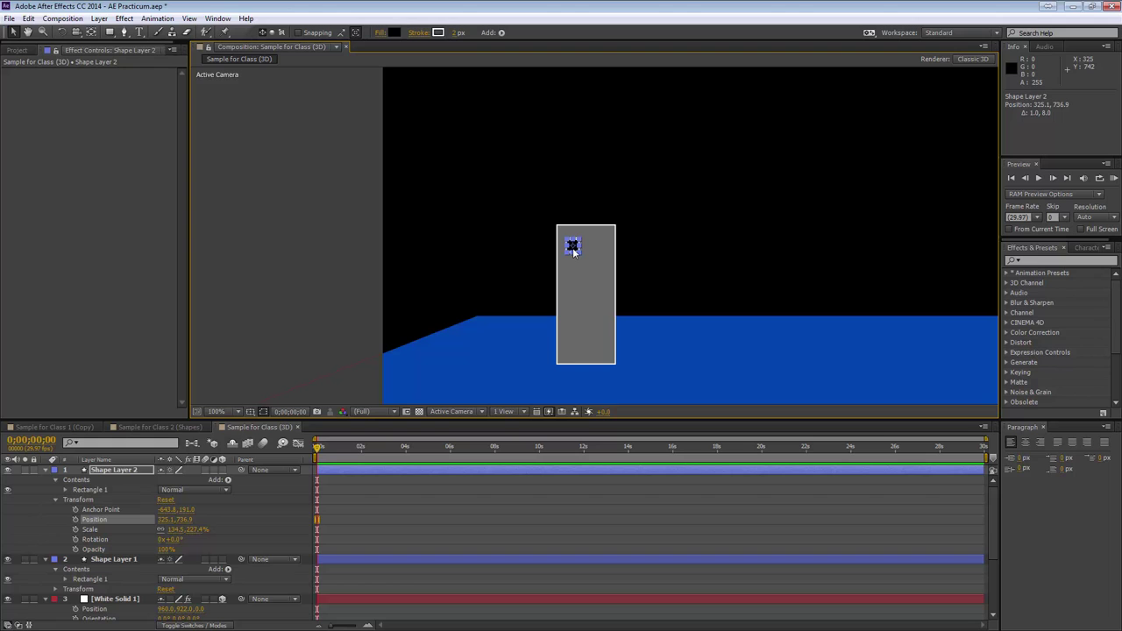
Duplicate Shape Layer 2 and shift the copy 43 px horizontally to form a second window level with the first.
{"action": "right_click", "coordinate": [103, 471]}
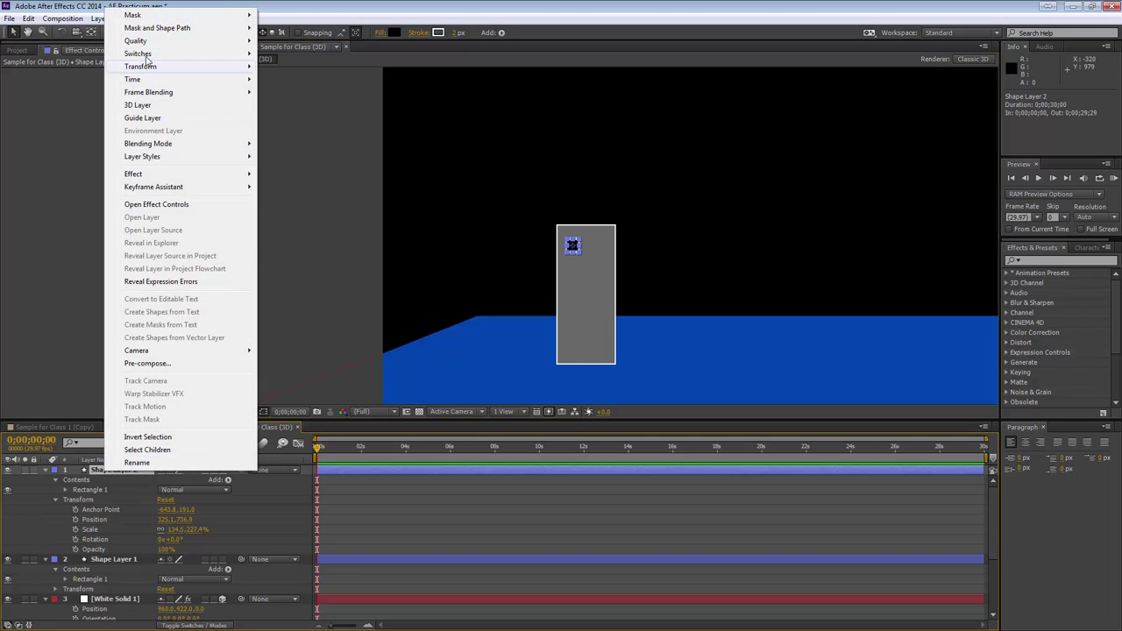
{"action": "left_click", "coordinate": [27, 19]}
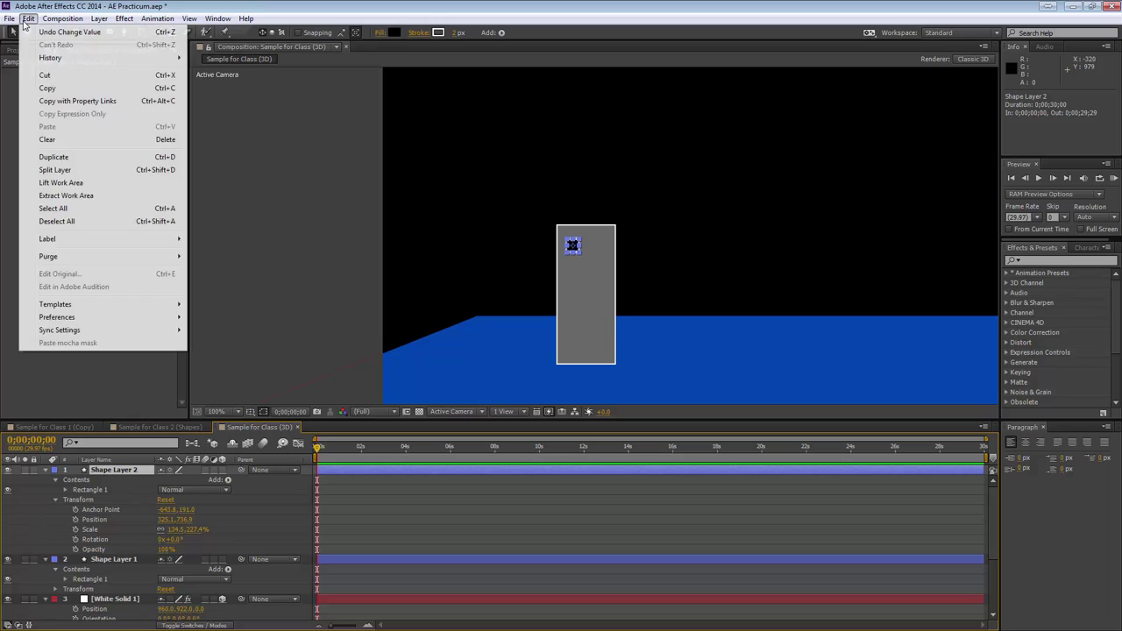
{"action": "left_click", "coordinate": [72, 157]}
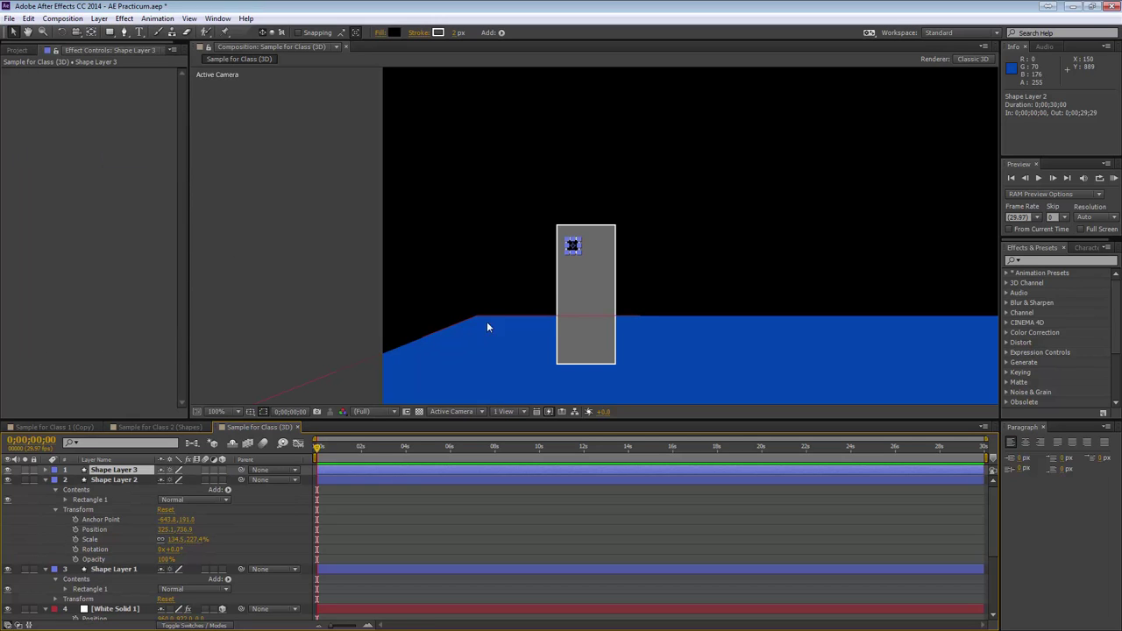
{"action": "left_click_drag", "start_coordinate": [573, 251], "coordinate": [597, 246]}
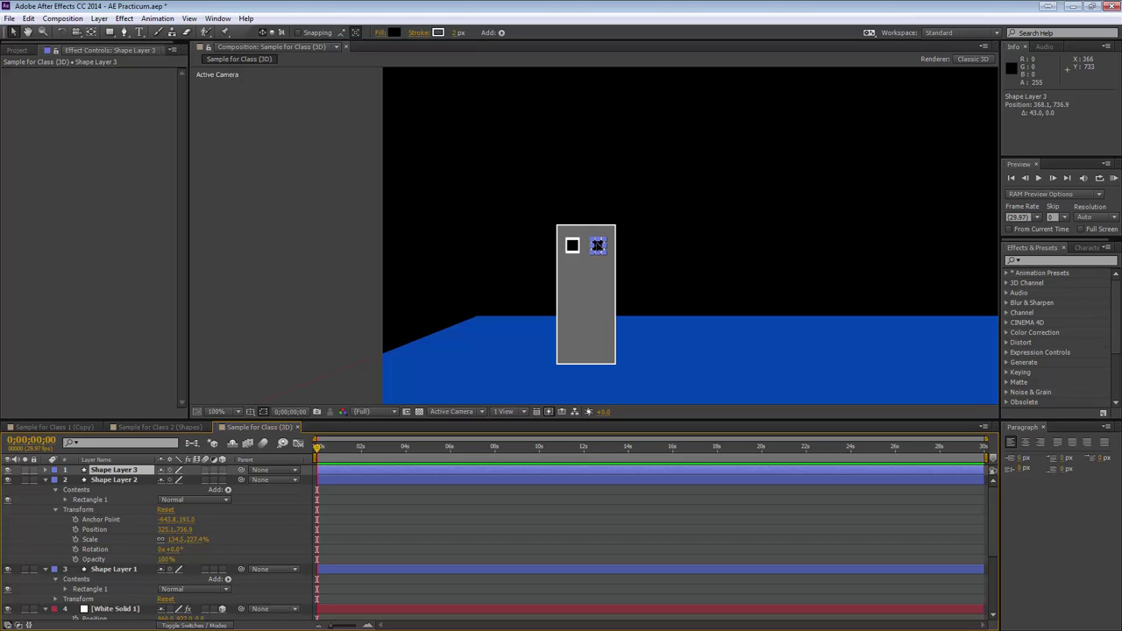
Examine the spacing of the two windows within the gray rectangle up close.
{"action": "left_click", "coordinate": [602, 270]}
{"action": "key", "text": "period"}
{"action": "key", "text": "period"}
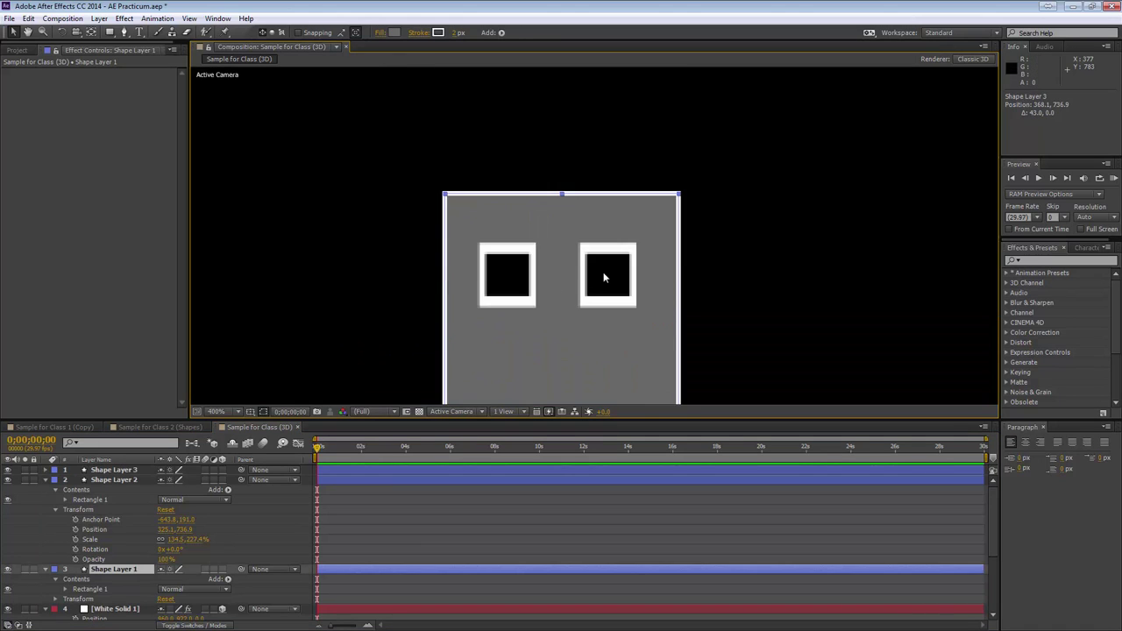
{"action": "scroll", "coordinate": [575, 310], "scroll_direction": "down", "scroll_amount": 6}
{"action": "scroll", "coordinate": [576, 310], "scroll_direction": "up", "scroll_amount": 6}
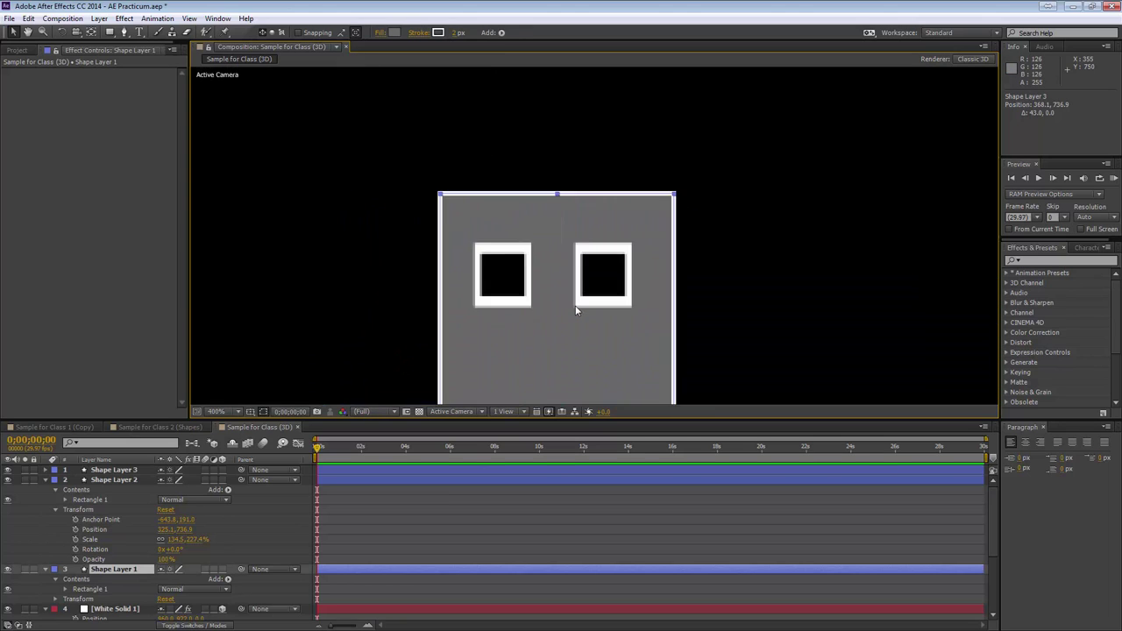
Duplicate Shape Layers 2 and 3 and shift the two window copies 43 px straight down to form a second row.
{"action": "scroll", "coordinate": [576, 308], "scroll_direction": "down", "scroll_amount": 4}
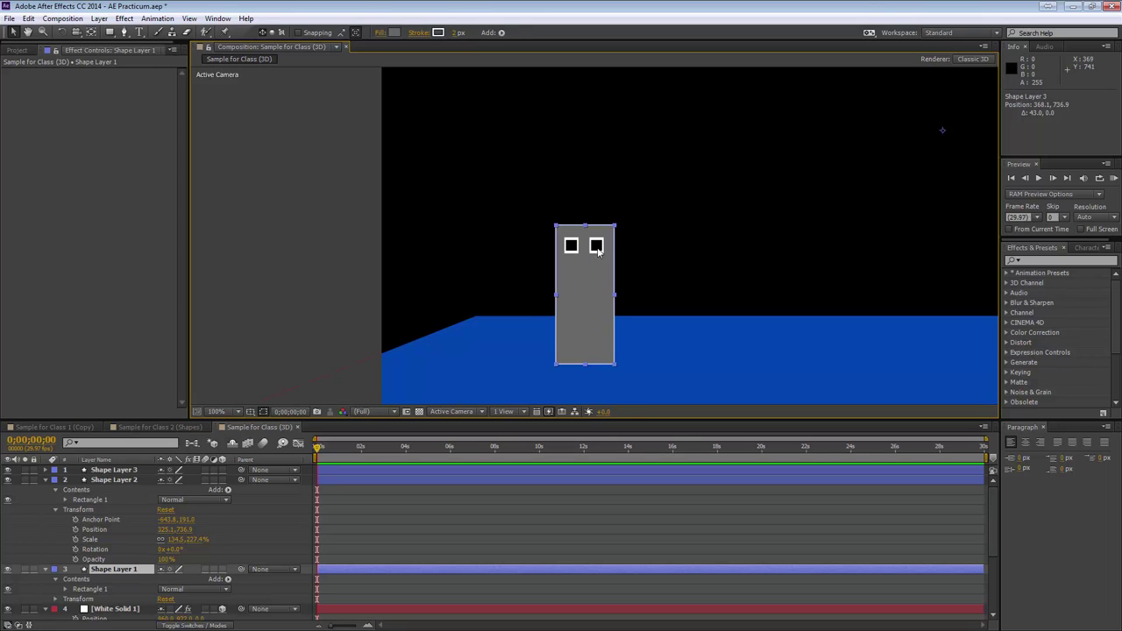
{"action": "left_click", "coordinate": [107, 481]}
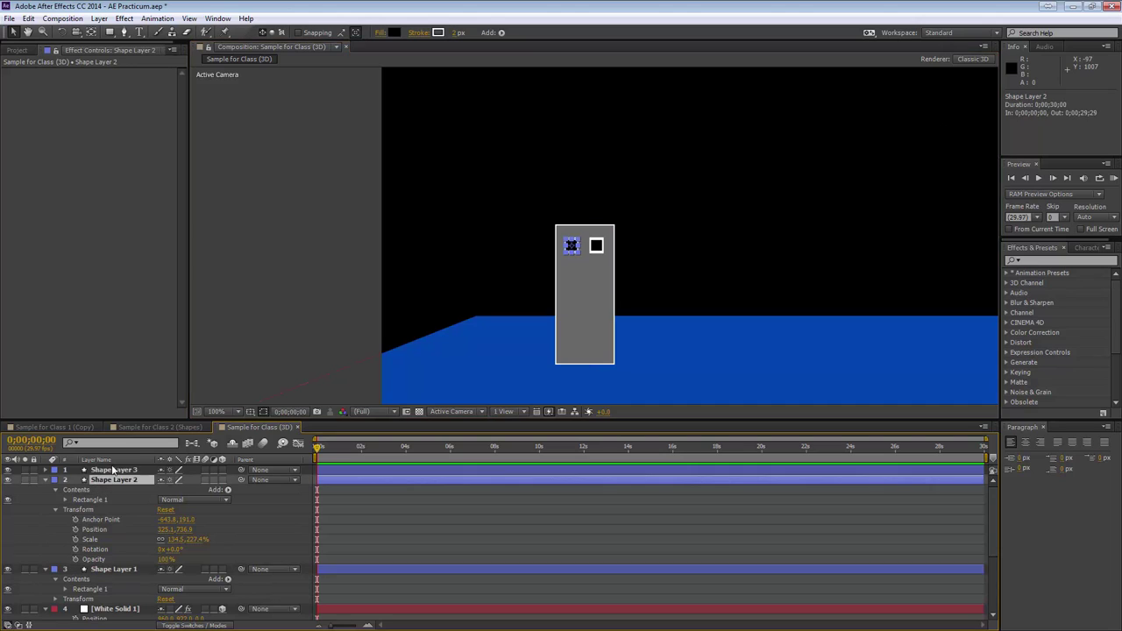
{"action": "left_click", "coordinate": [112, 471], "text": "shift"}
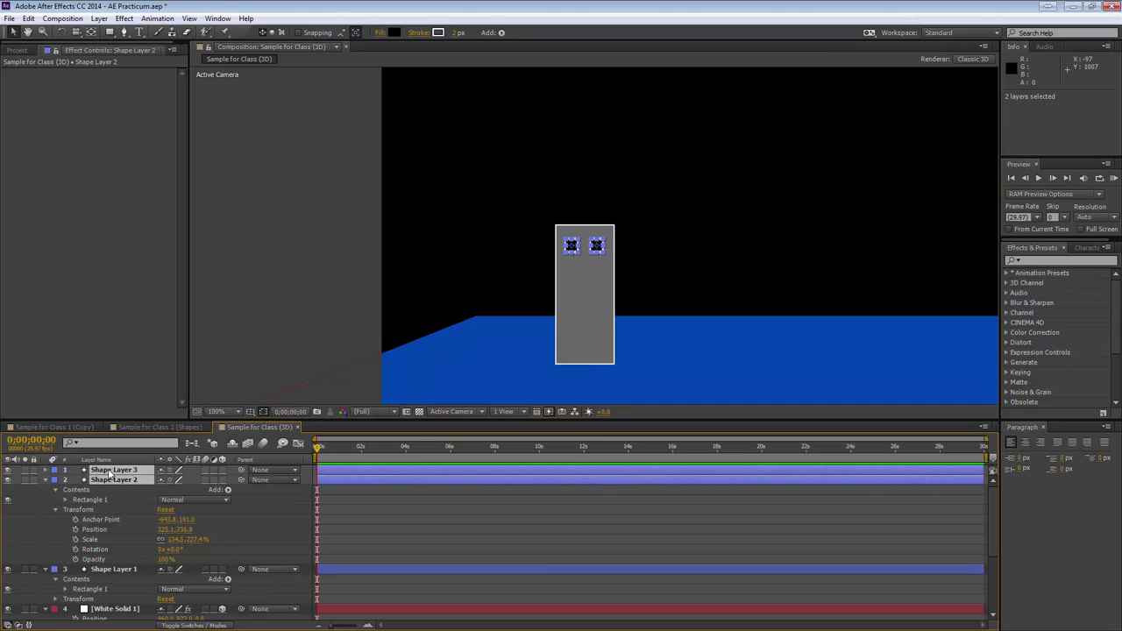
{"action": "key", "text": "ctrl+d"}
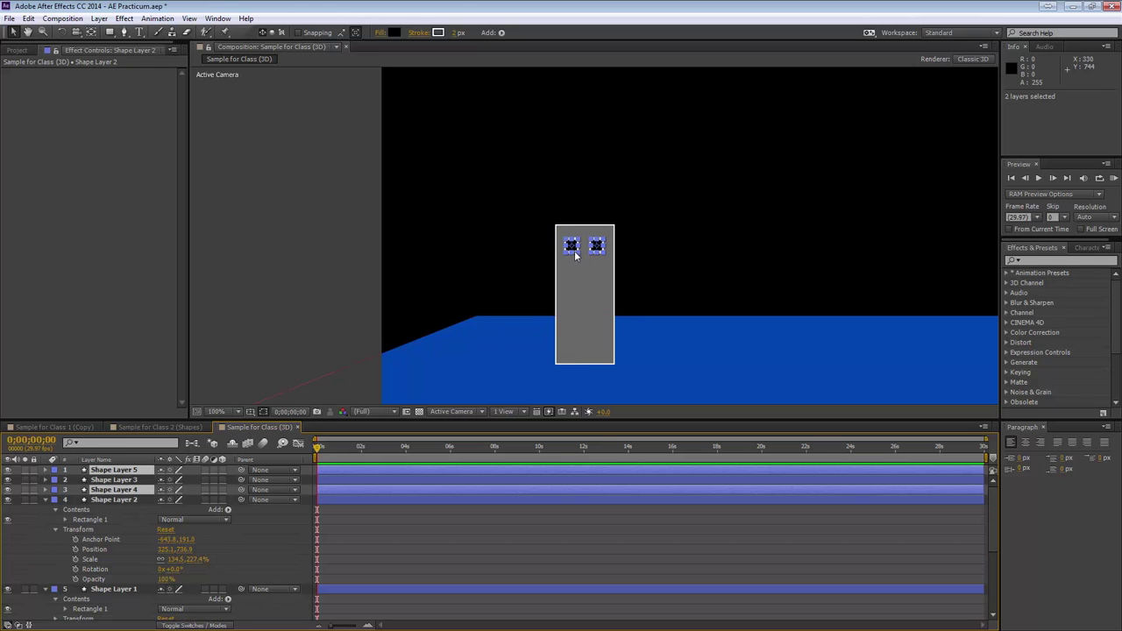
{"action": "left_click_drag", "start_coordinate": [575, 255], "coordinate": [576, 266]}
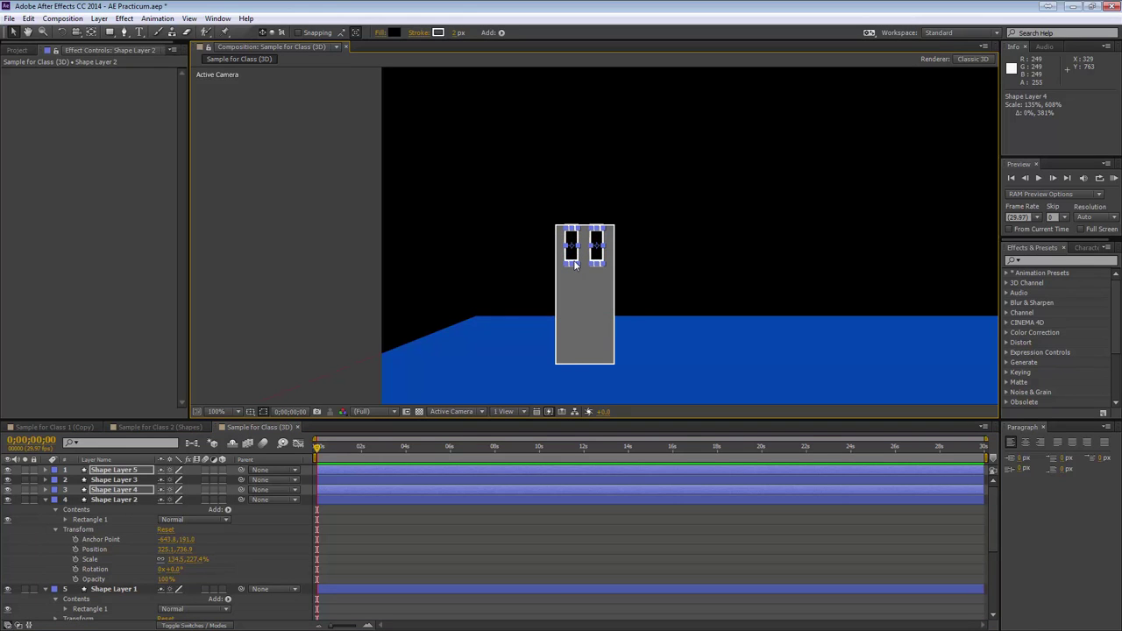
{"action": "key", "text": "ctrl+z"}
{"action": "left_click_drag", "start_coordinate": [573, 248], "coordinate": [572, 273]}
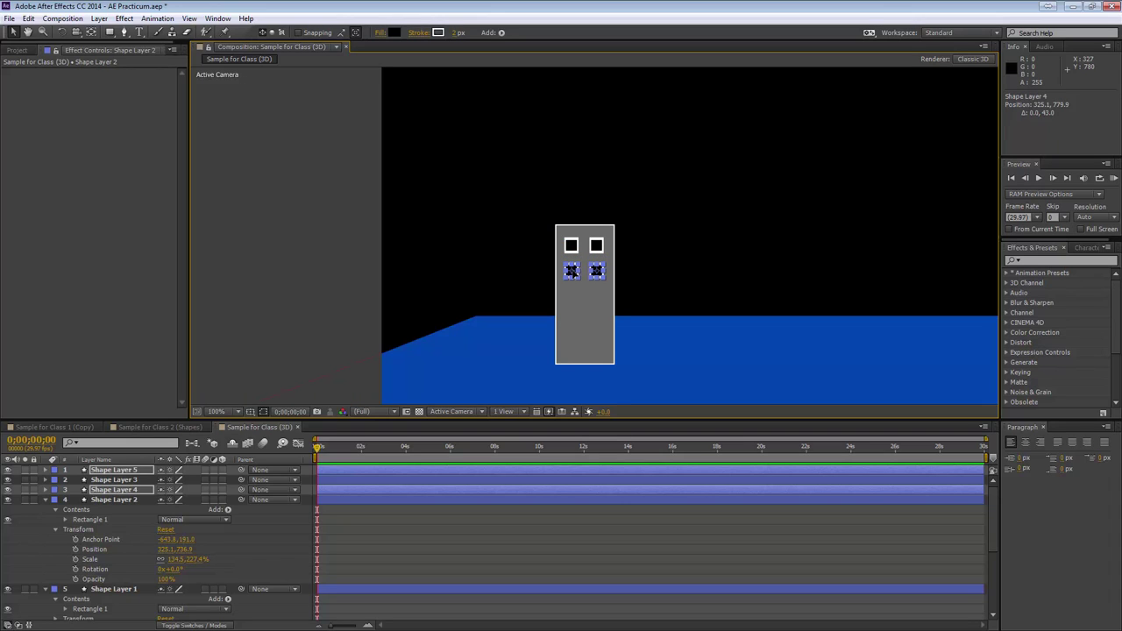
{"action": "left_click", "coordinate": [584, 314]}
Duplicate all four window layers and shift the copies 85 px straight down, adding two more rows to the building.
{"action": "left_click", "coordinate": [117, 498]}
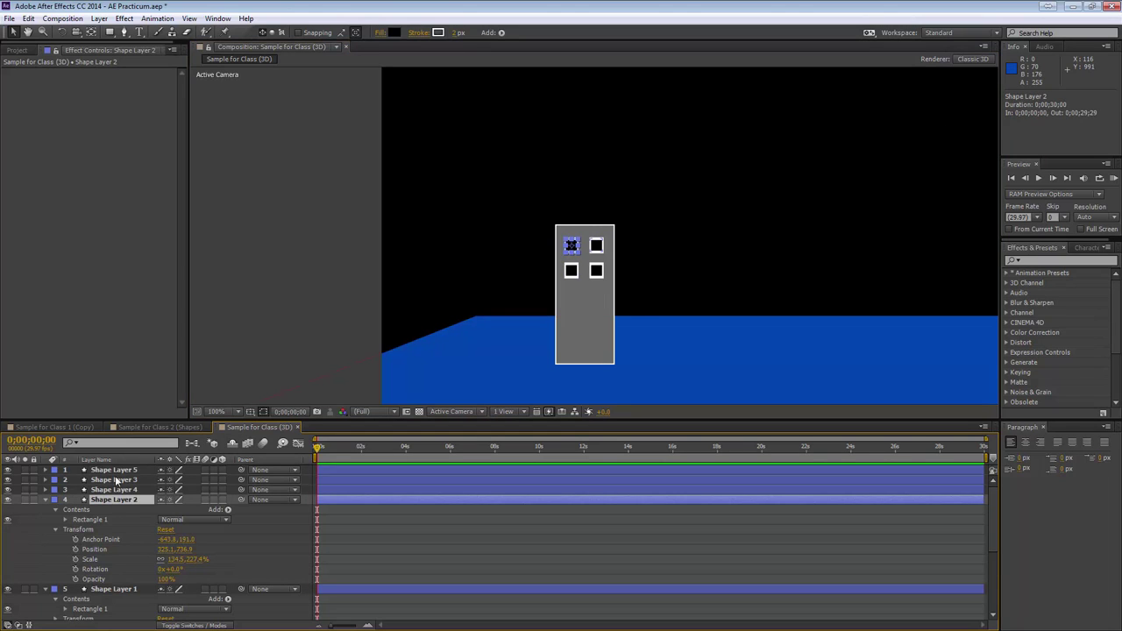
{"action": "left_click", "coordinate": [120, 472], "text": "shift"}
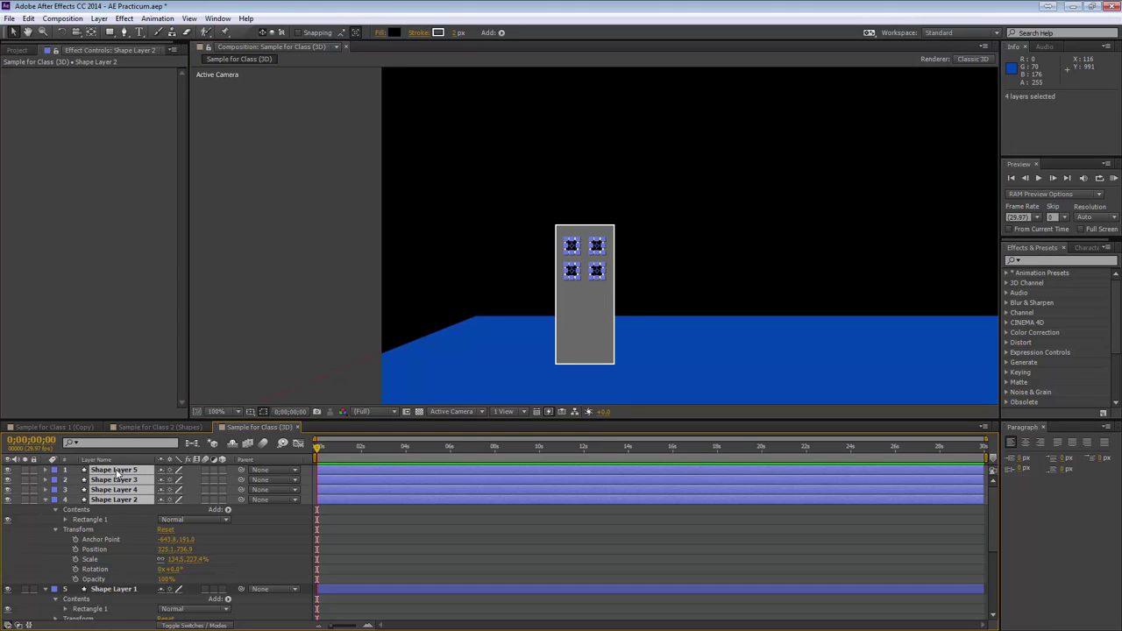
{"action": "key", "text": "ctrl+d"}
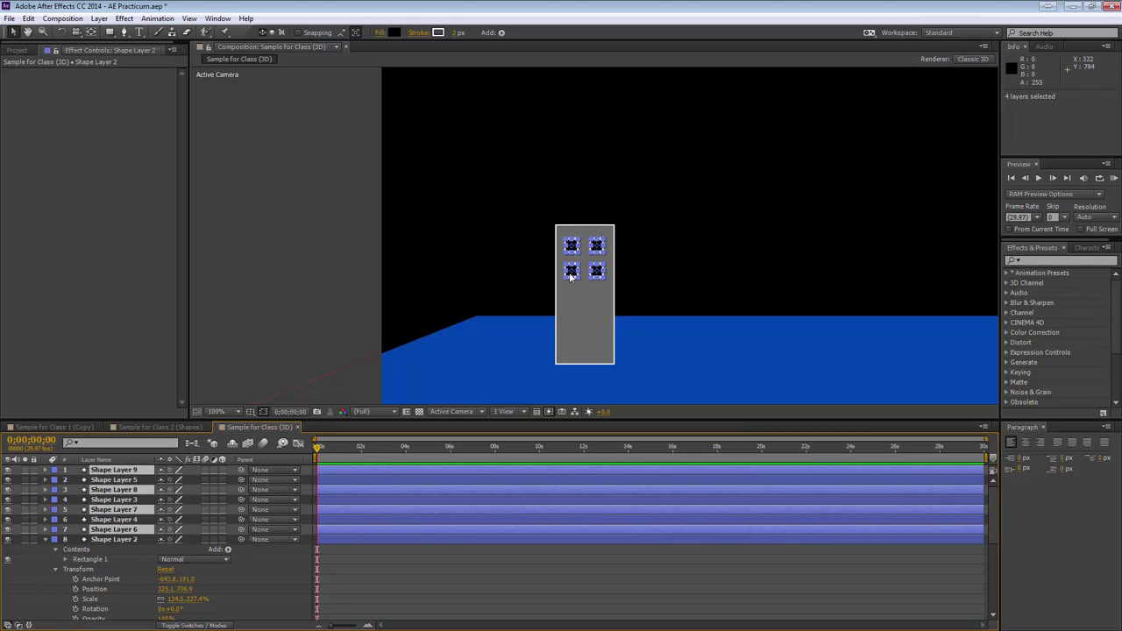
{"action": "left_click_drag", "start_coordinate": [570, 275], "coordinate": [571, 324]}
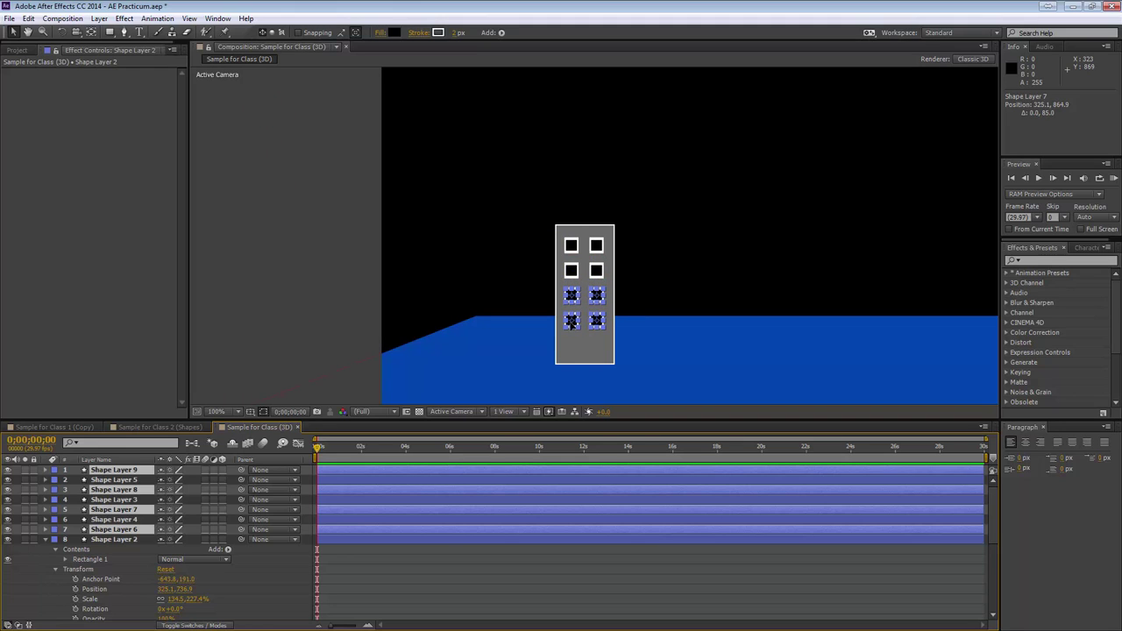
{"action": "left_click", "coordinate": [577, 359]}
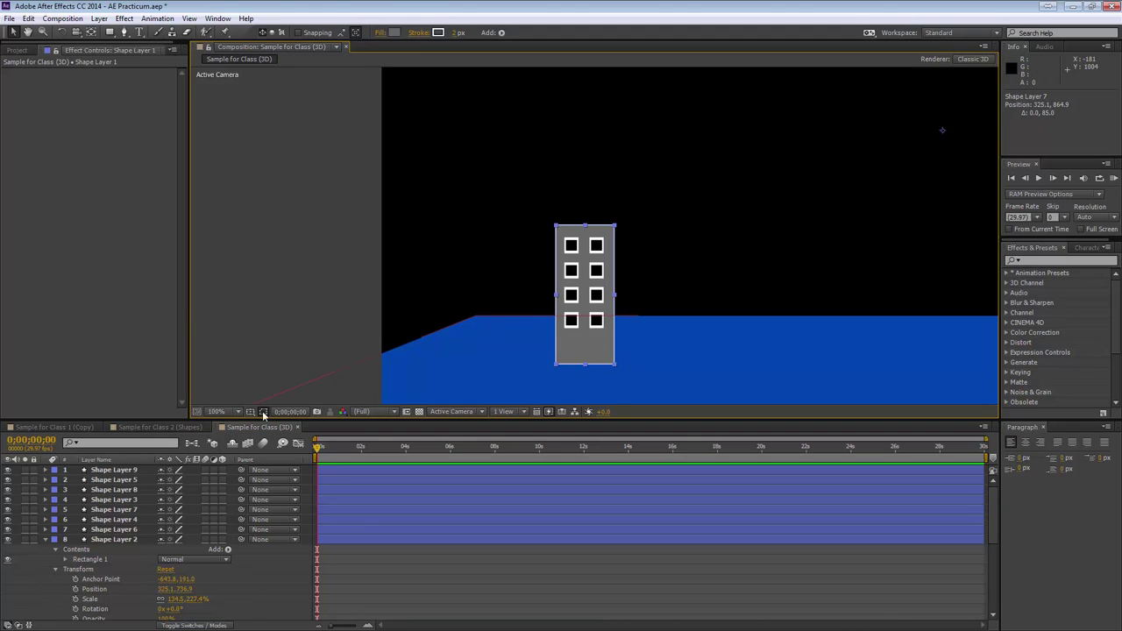
Collapse the expanded properties of all layers in the timeline, including White Solid 1 and the layers below it.
{"action": "key", "text": "ctrl+a"}
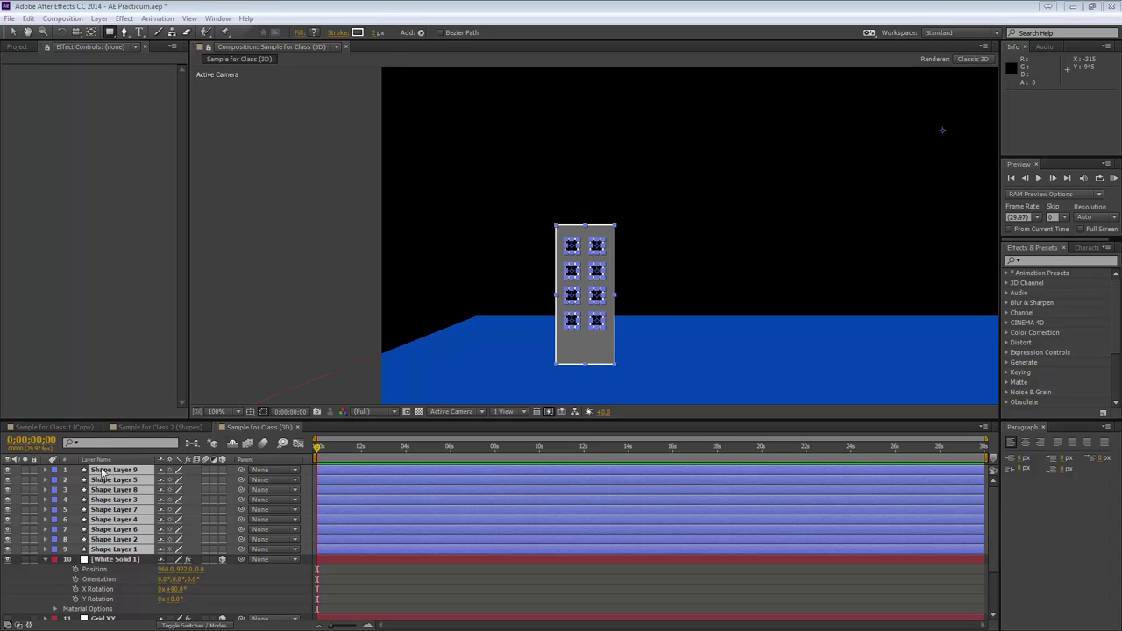
{"action": "left_click", "coordinate": [115, 559]}
{"action": "left_click", "coordinate": [114, 470]}
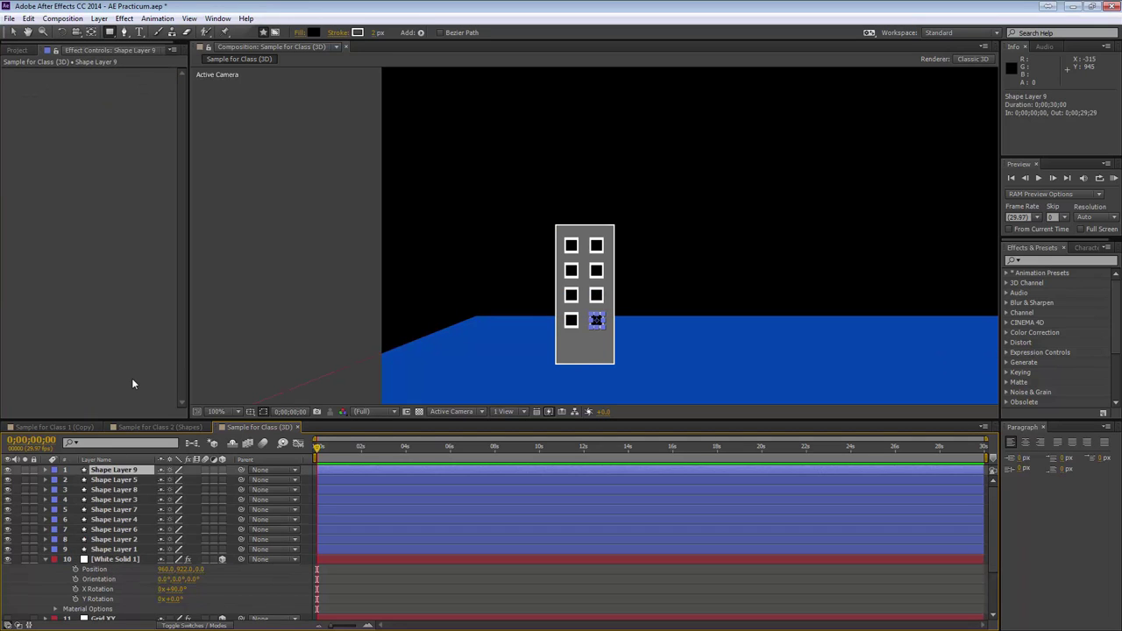
{"action": "left_click", "coordinate": [40, 580]}
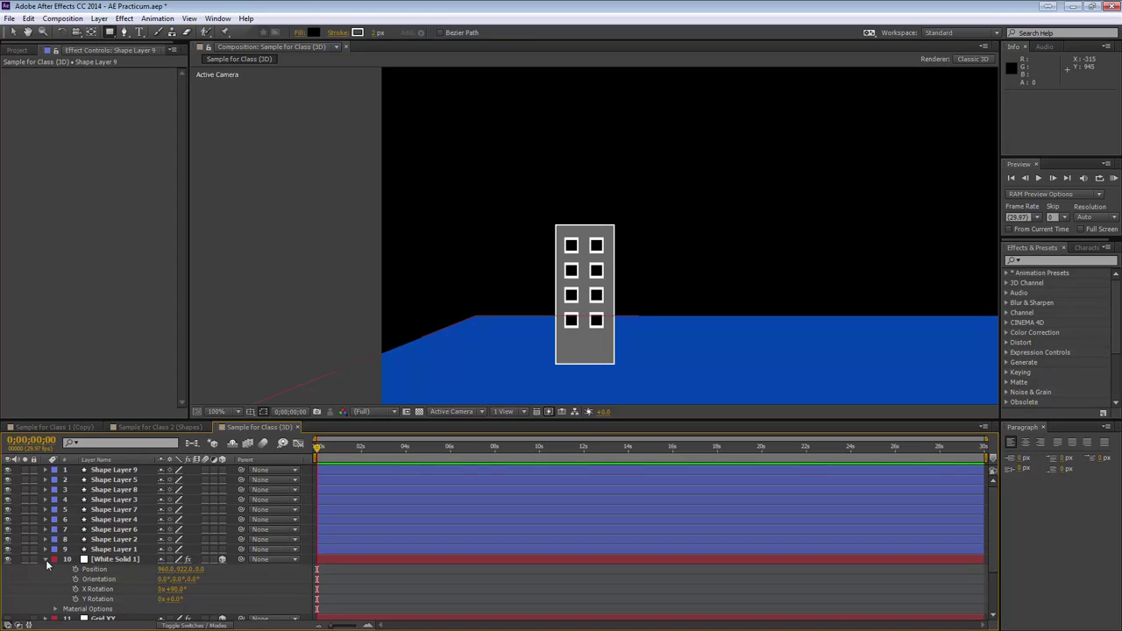
{"action": "left_click", "coordinate": [45, 559]}
{"action": "left_click", "coordinate": [45, 580]}
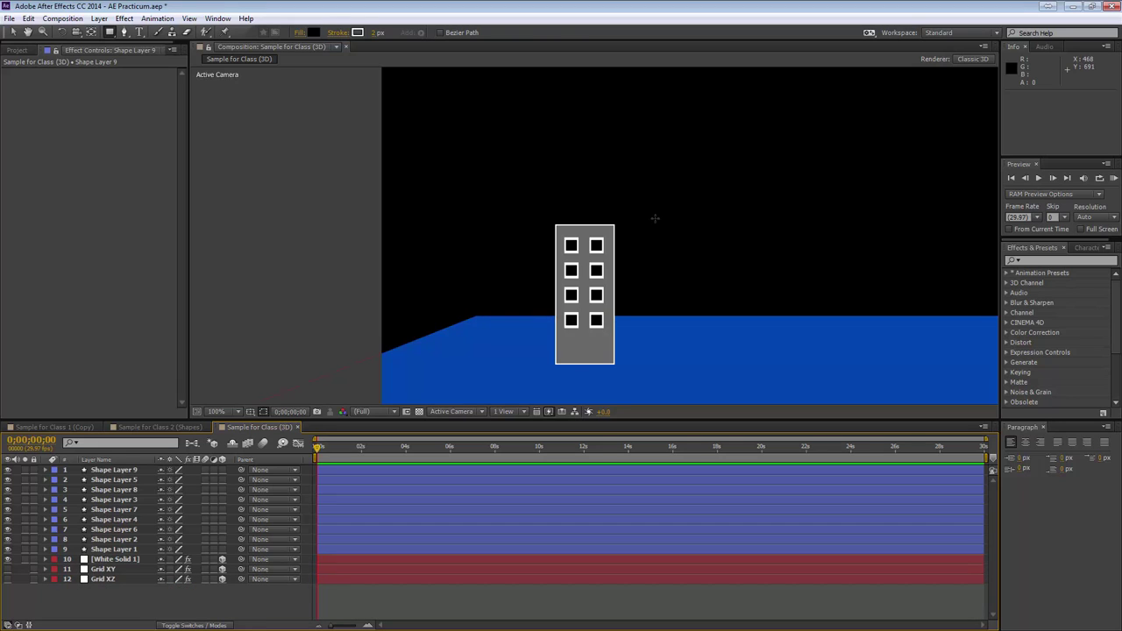
Set the shape fill to the first building's gray and draw a second tall rectangle beside it at matching height.
{"action": "left_click", "coordinate": [313, 33]}
{"action": "left_click", "coordinate": [283, 296]}
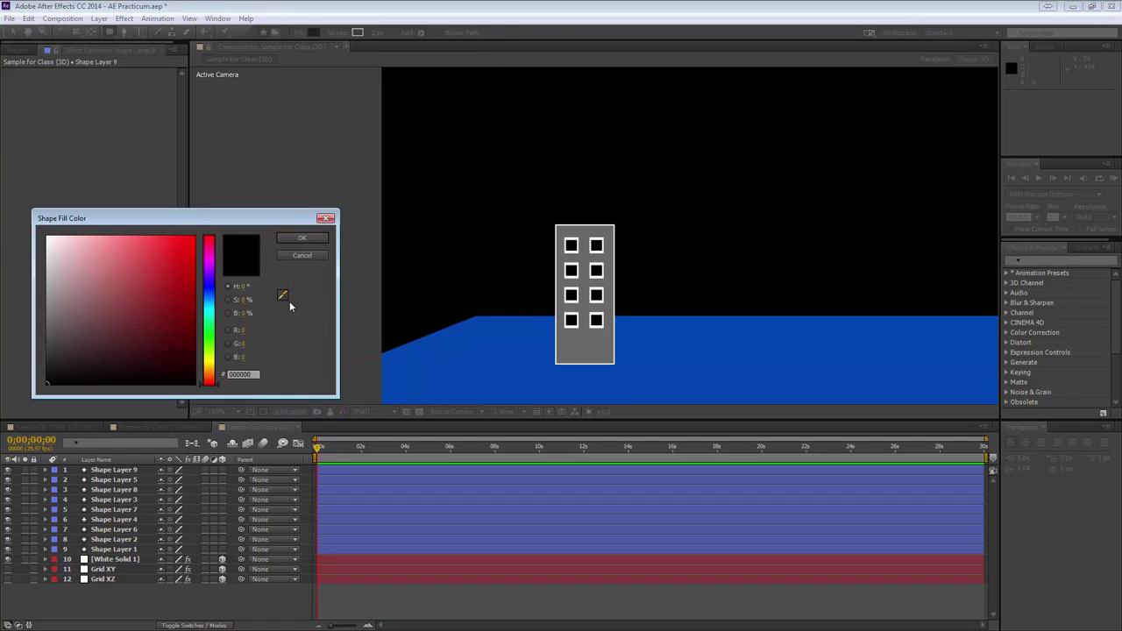
{"action": "left_click", "coordinate": [301, 237]}
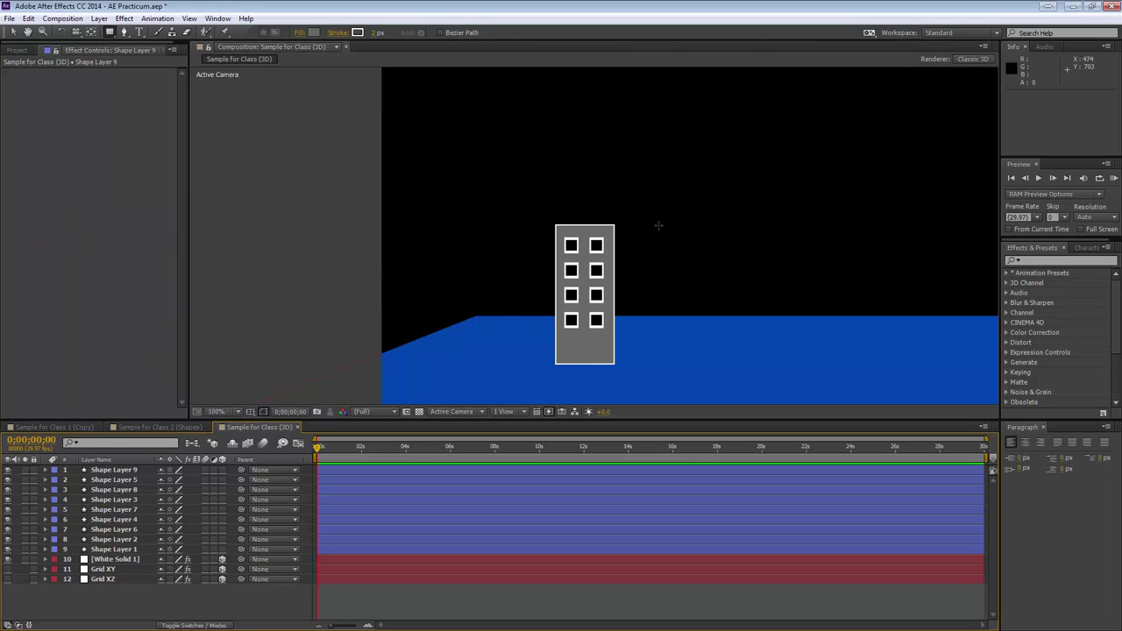
{"action": "mouse_move", "coordinate": [658, 225]}
{"action": "left_mouse_down"}
{"action": "mouse_move", "coordinate": [706, 363]}
{"action": "mouse_move", "coordinate": [798, 363]}
{"action": "mouse_move", "coordinate": [712, 363]}
{"action": "left_mouse_up"}
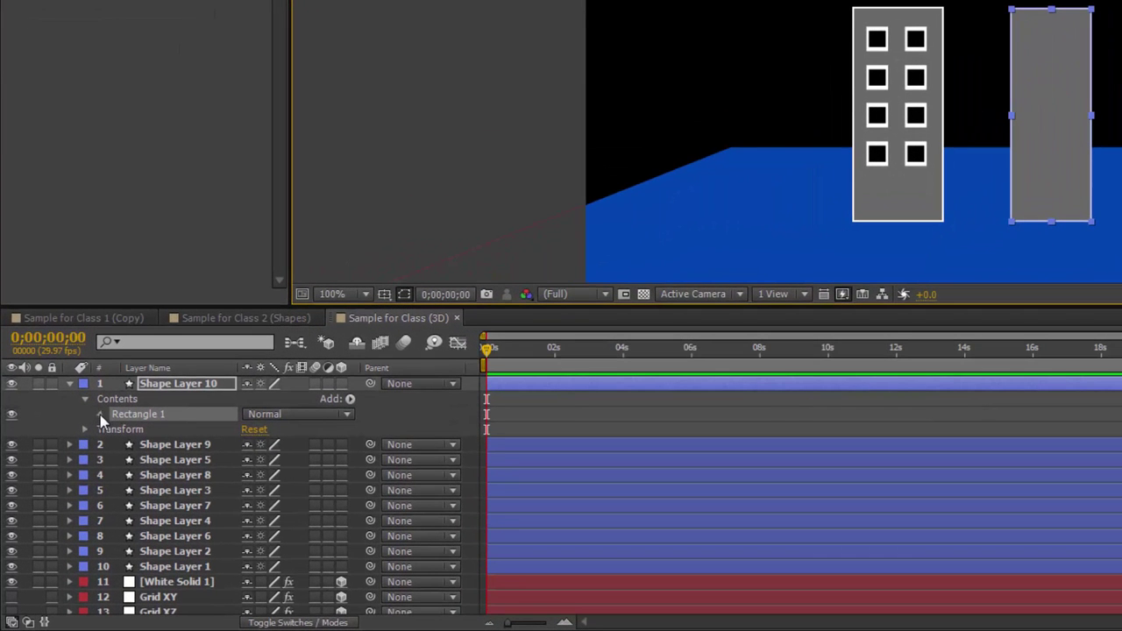
Unlink the scale proportions of Rectangle 1 in Shape Layer 10 and set its scale to 111% by 100%.
{"action": "left_click", "coordinate": [100, 415]}
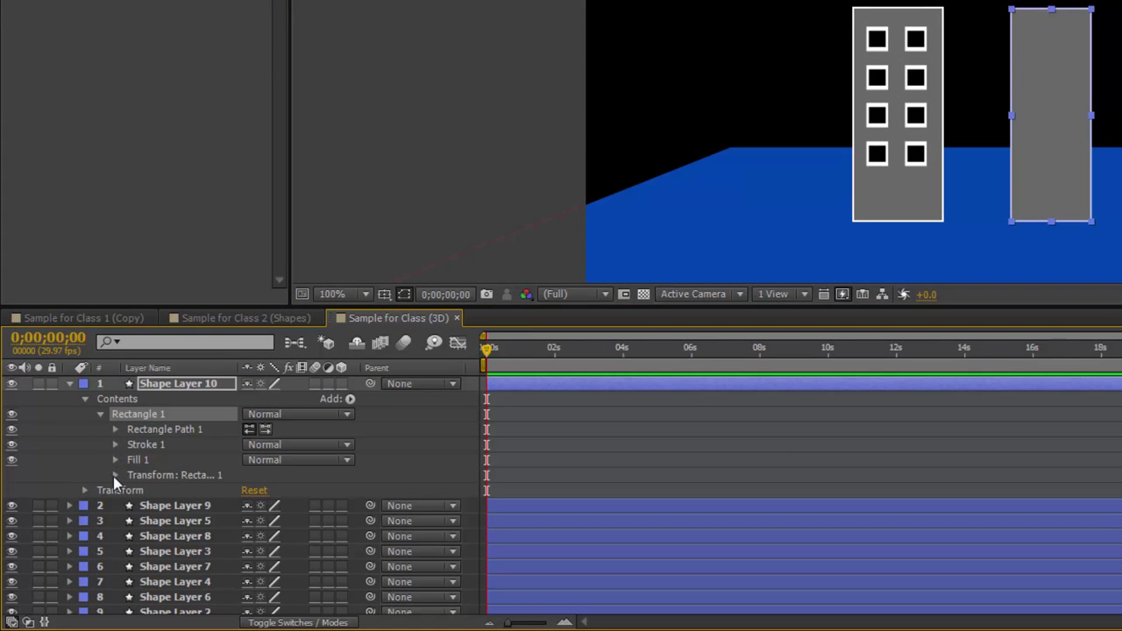
{"action": "left_click", "coordinate": [114, 475]}
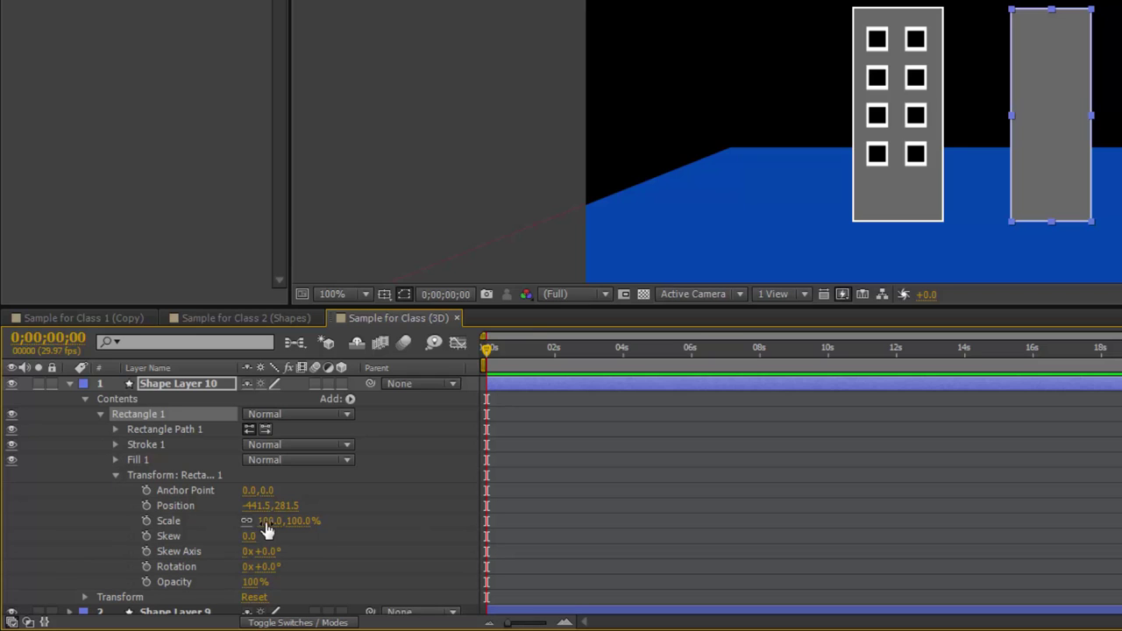
{"action": "left_click", "coordinate": [247, 522]}
{"action": "left_click_drag", "start_coordinate": [265, 527], "coordinate": [277, 526]}
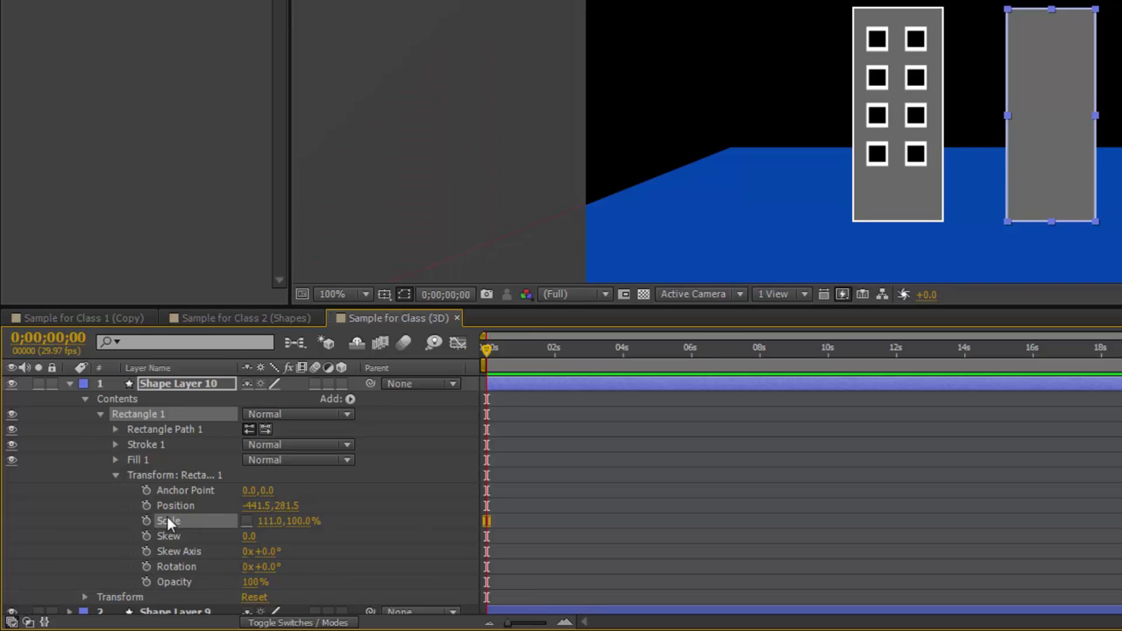
{"action": "left_click", "coordinate": [117, 476]}
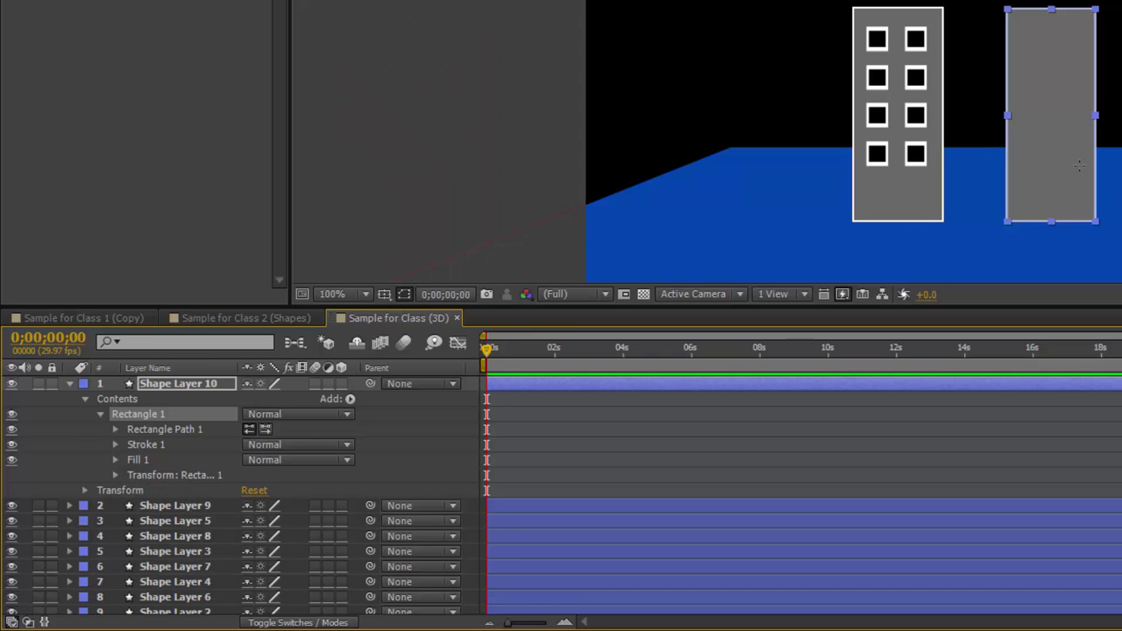
Draw a window about 26 by 25 px inside Shape Layer 10 near the building's upper-left corner and fill it black.
{"action": "left_click", "coordinate": [155, 386]}
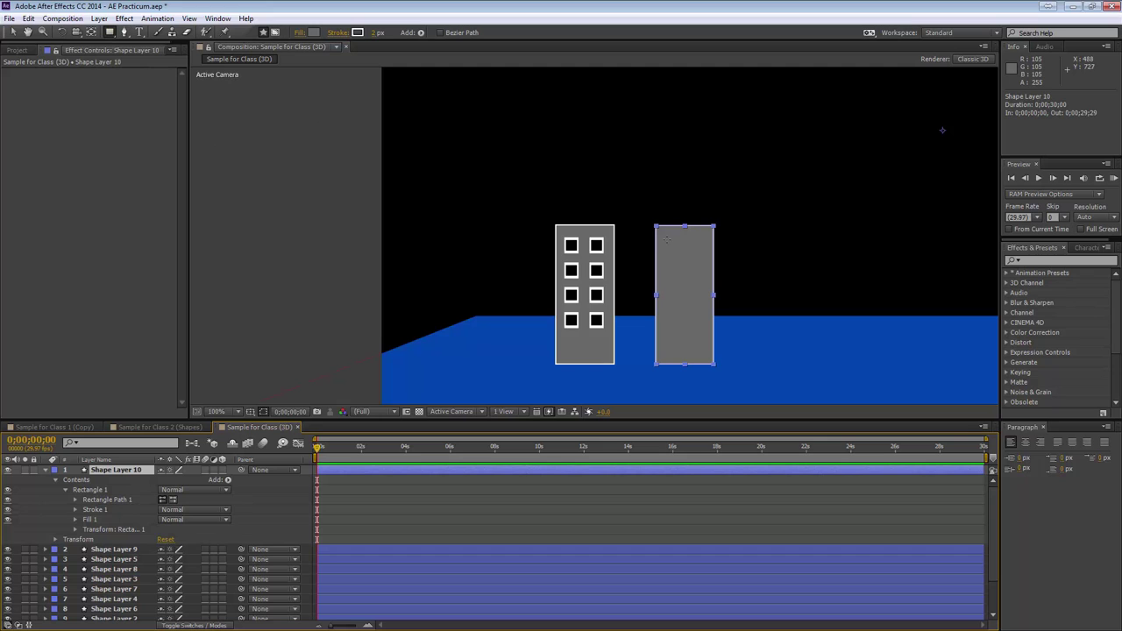
{"action": "left_click_drag", "start_coordinate": [662, 238], "coordinate": [681, 253]}
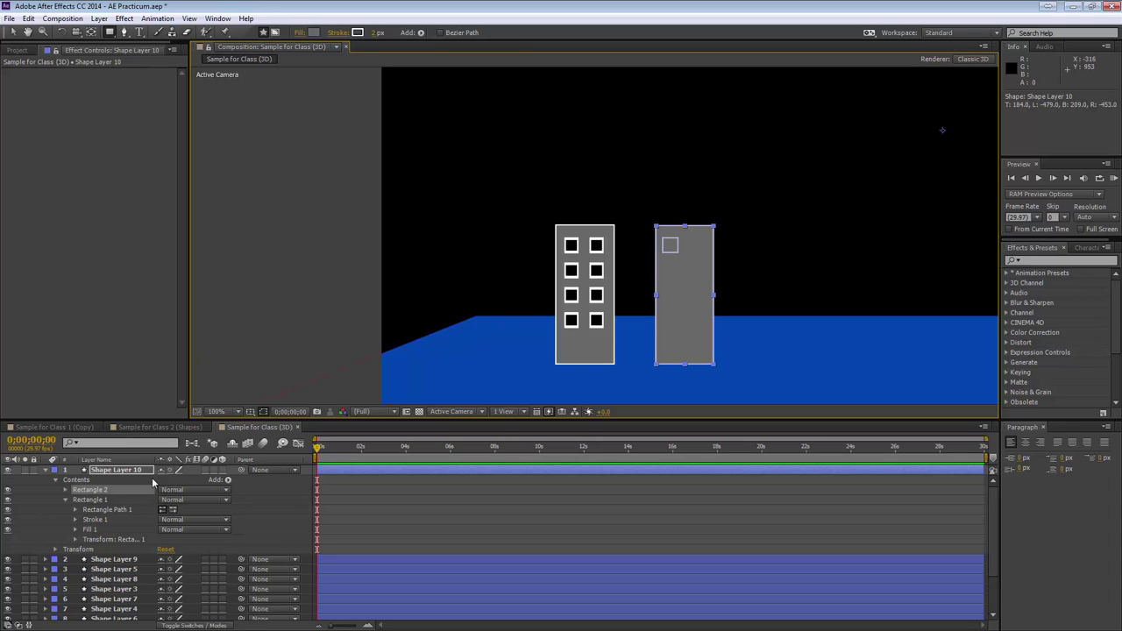
{"action": "left_click", "coordinate": [313, 33]}
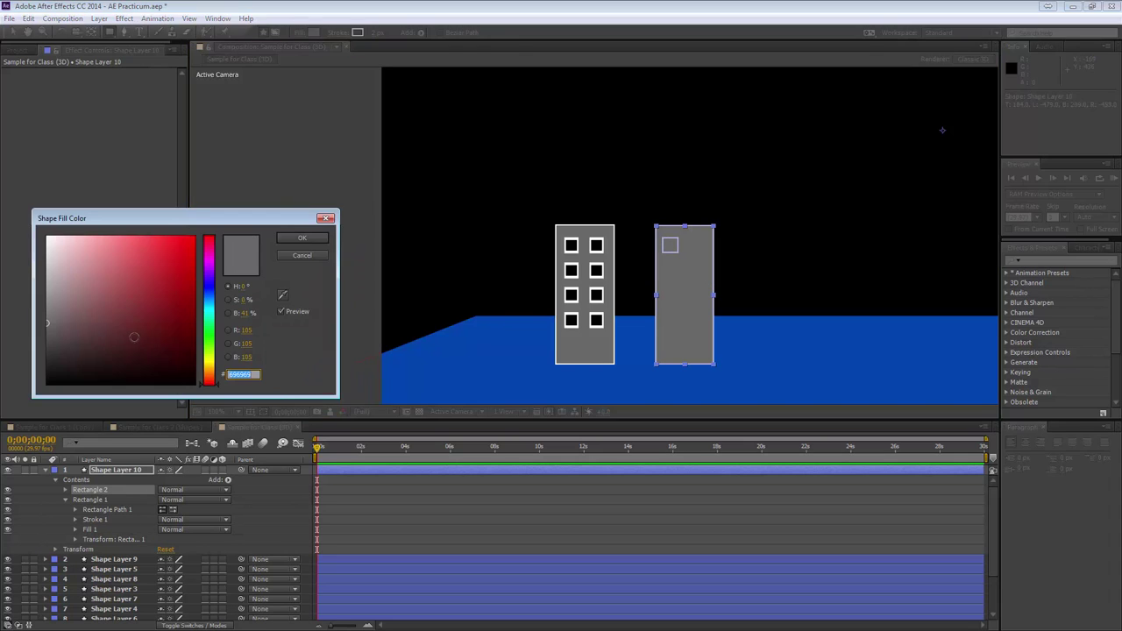
{"action": "left_click_drag", "start_coordinate": [134, 337], "coordinate": [48, 384]}
{"action": "left_click", "coordinate": [314, 238]}
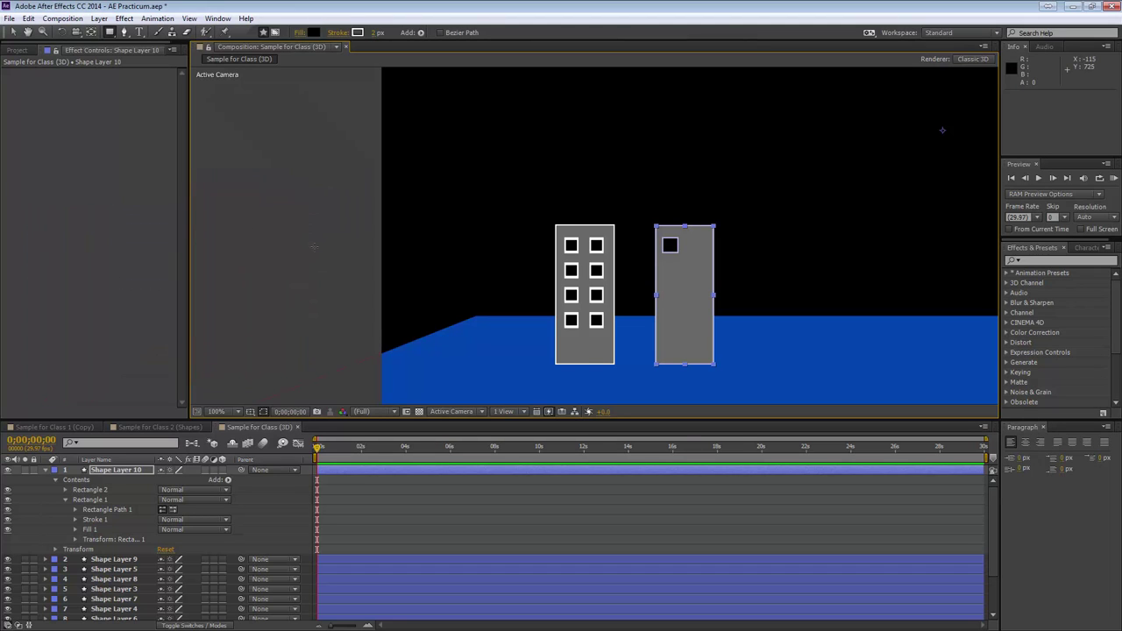
Duplicate the black window Rectangle 2 within the contents of Shape Layer 10.
{"action": "left_click", "coordinate": [89, 489]}
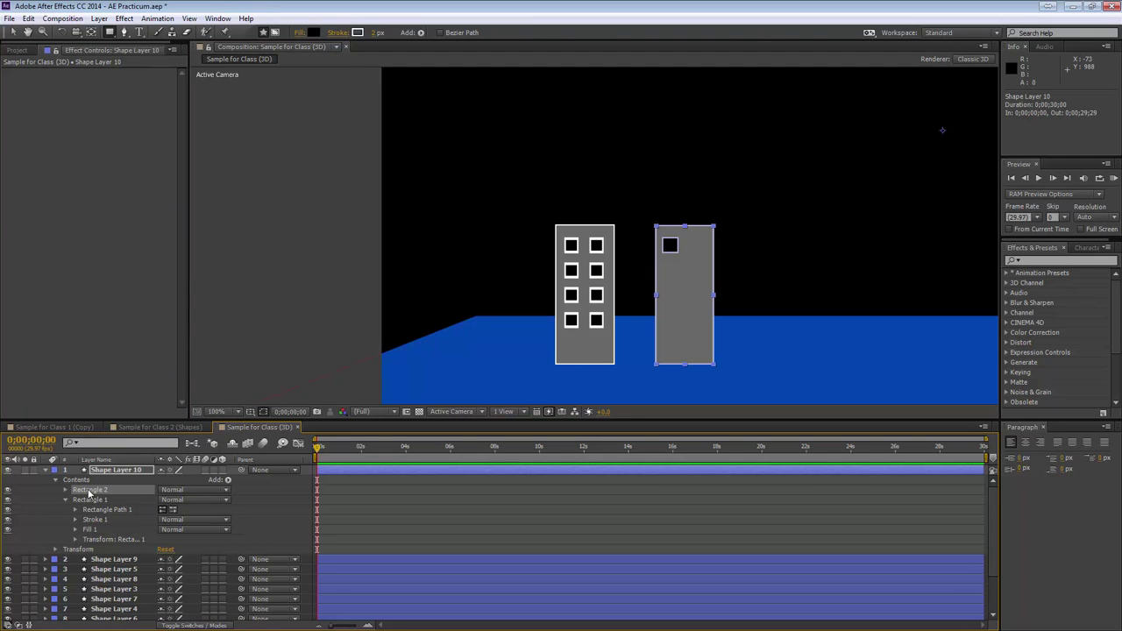
{"action": "key", "text": "ctrl+d"}
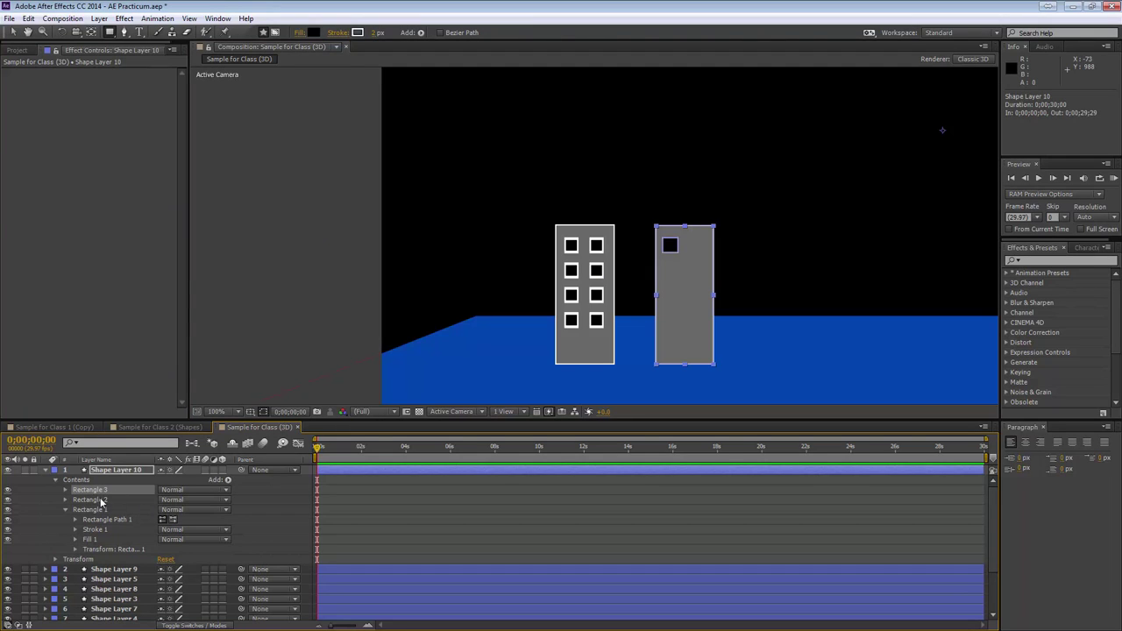
{"action": "left_click_drag", "start_coordinate": [676, 253], "coordinate": [670, 246]}
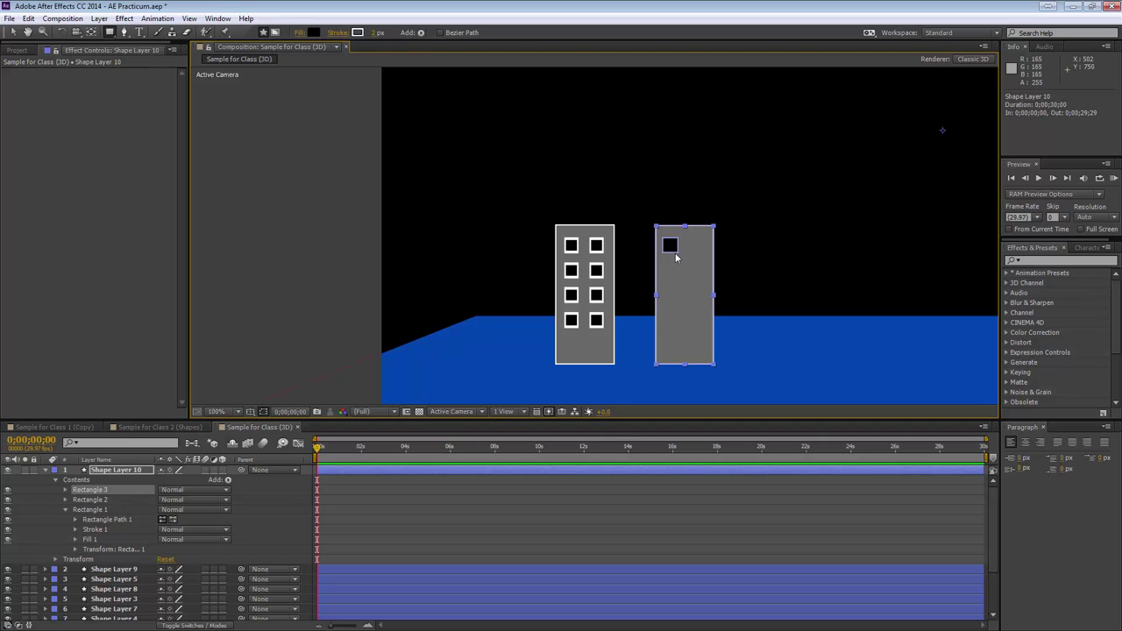
{"action": "key", "text": "period"}
{"action": "key", "text": "h"}
{"action": "left_click_drag", "start_coordinate": [772, 300], "coordinate": [569, 116]}
{"action": "key", "text": "q"}
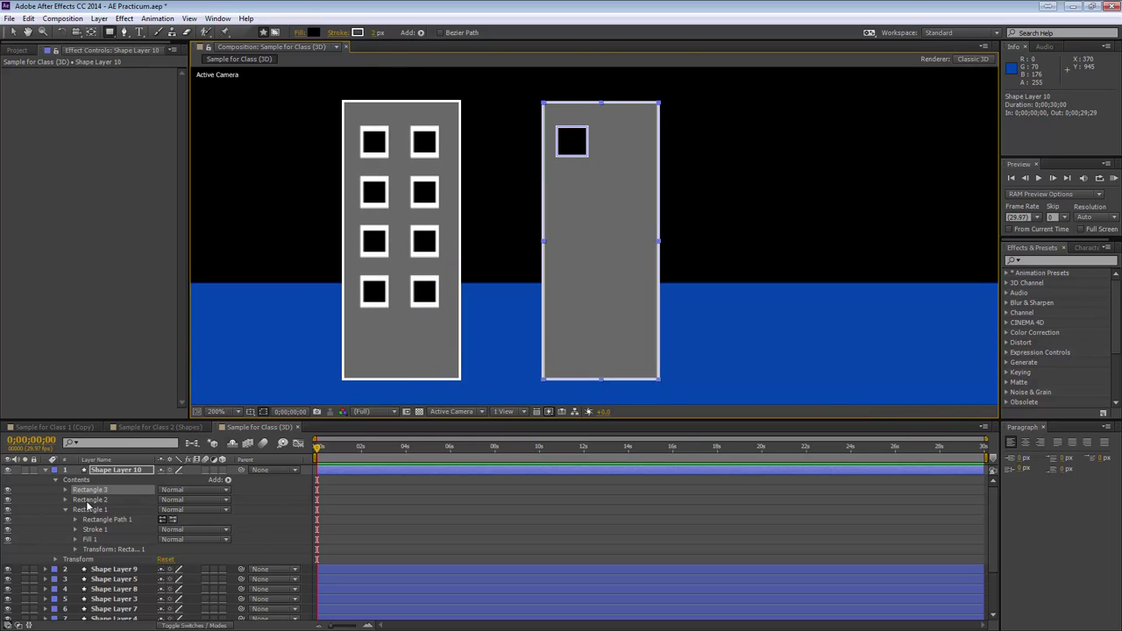
Set the position of Rectangle 3 in Shape Layer 10 to -421.0, 196.5, beside the first window.
{"action": "left_click", "coordinate": [88, 510]}
{"action": "left_click", "coordinate": [87, 491]}
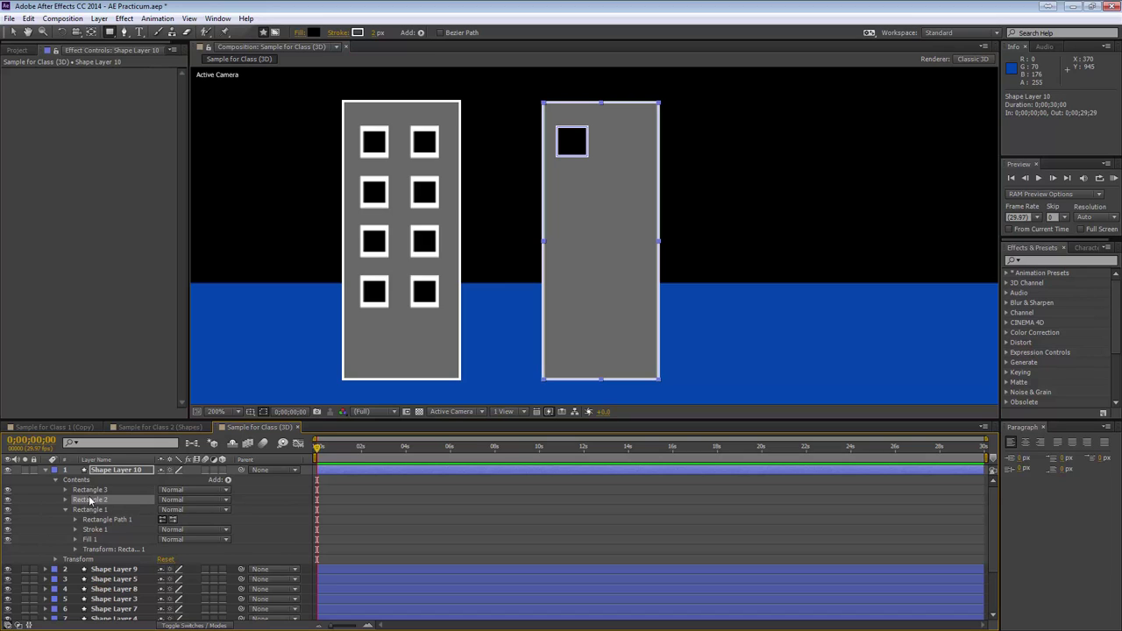
{"action": "left_click", "coordinate": [89, 511]}
{"action": "left_click", "coordinate": [85, 492]}
{"action": "left_click", "coordinate": [65, 490]}
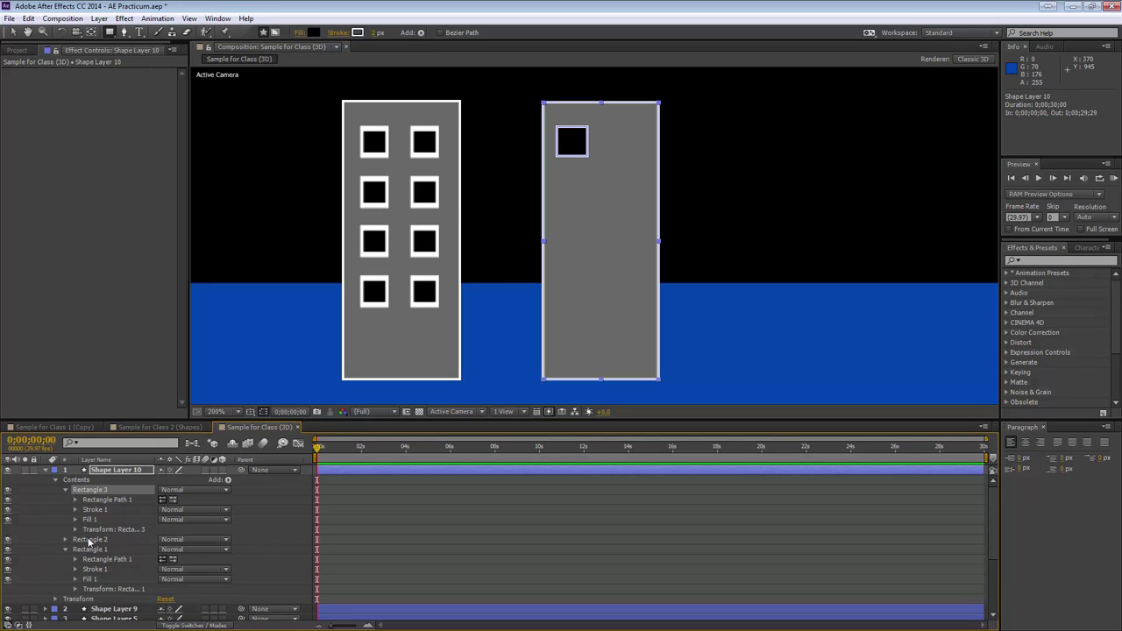
{"action": "left_click", "coordinate": [75, 529]}
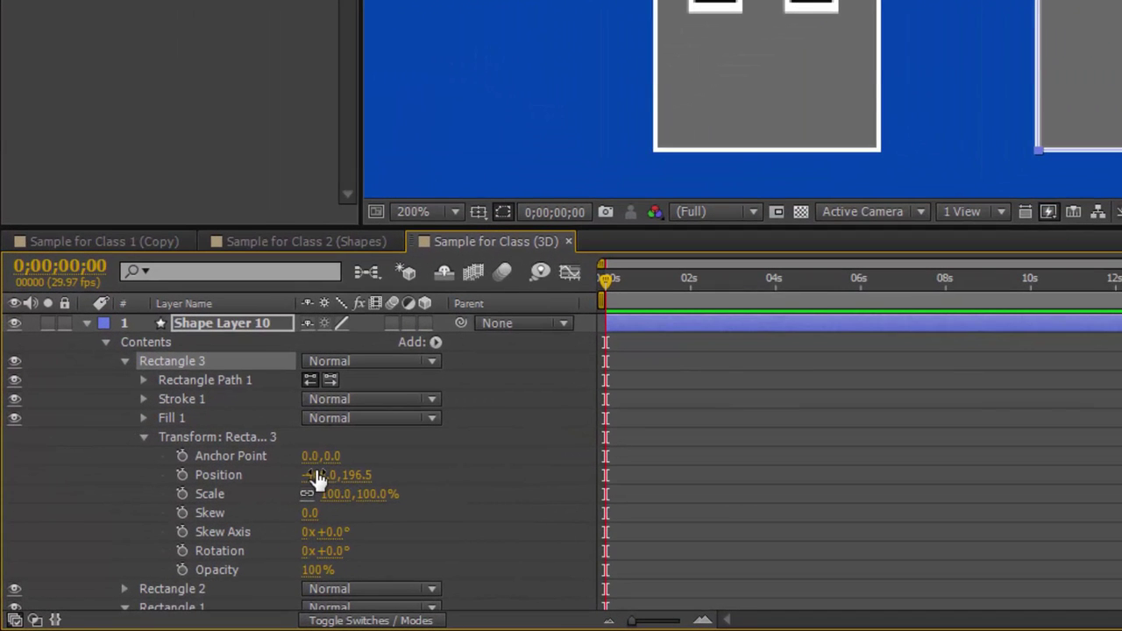
{"action": "left_click_drag", "start_coordinate": [191, 538], "coordinate": [219, 533]}
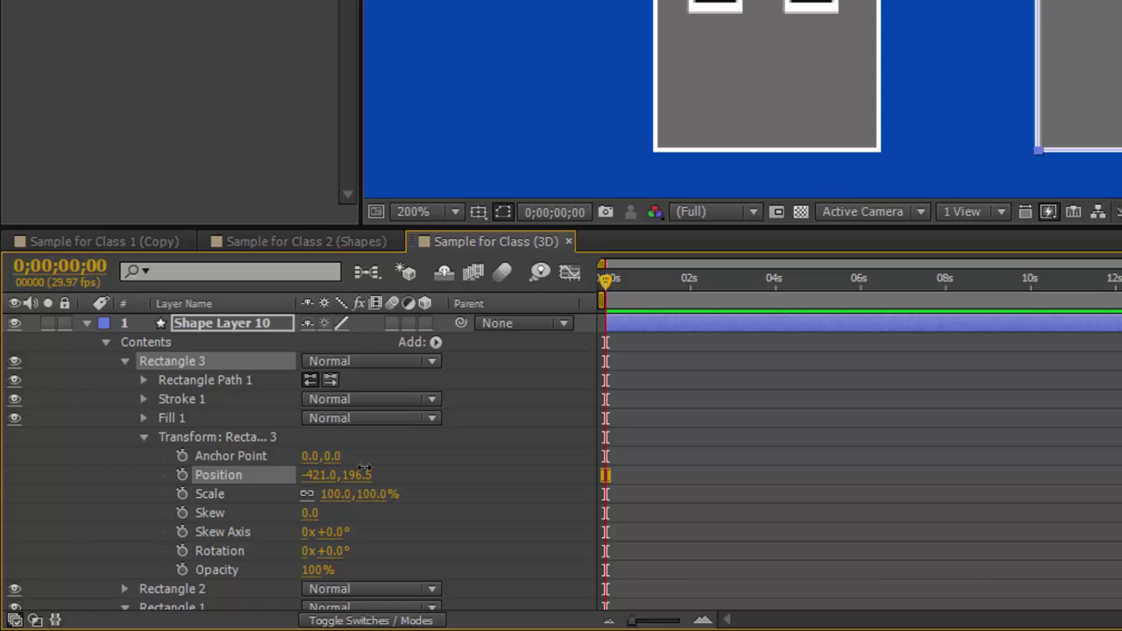
{"action": "left_click_drag", "start_coordinate": [364, 470], "coordinate": [366, 470]}
{"action": "left_click", "coordinate": [123, 361]}
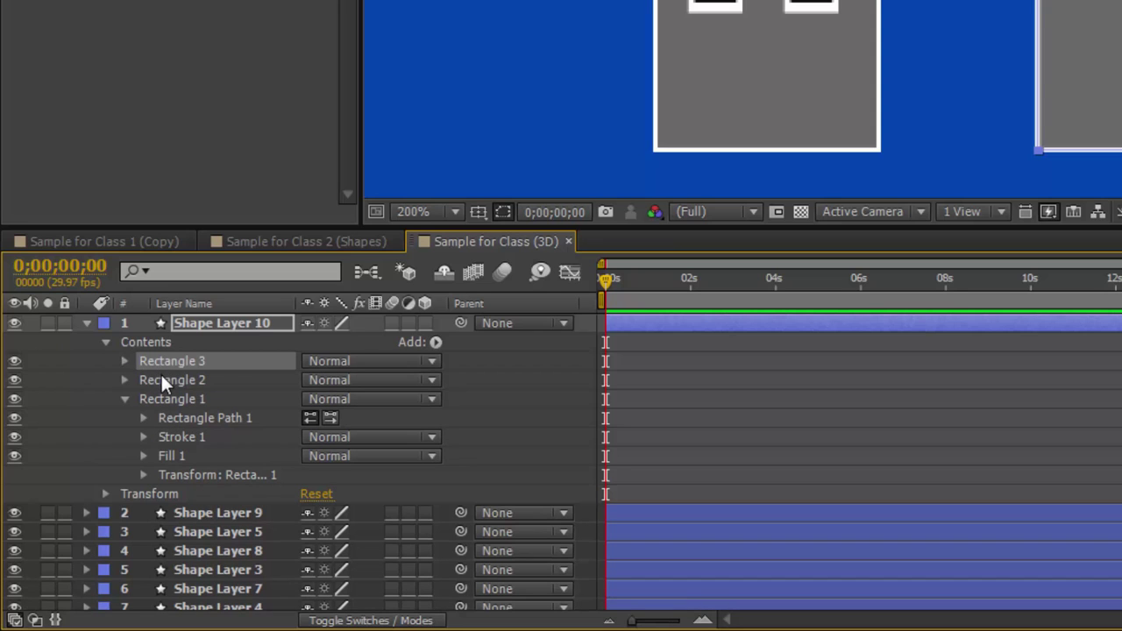
Duplicate the two black windows Rectangle 2 and Rectangle 3 together within the contents of Shape Layer 10.
{"action": "left_click", "coordinate": [161, 377], "text": "shift"}
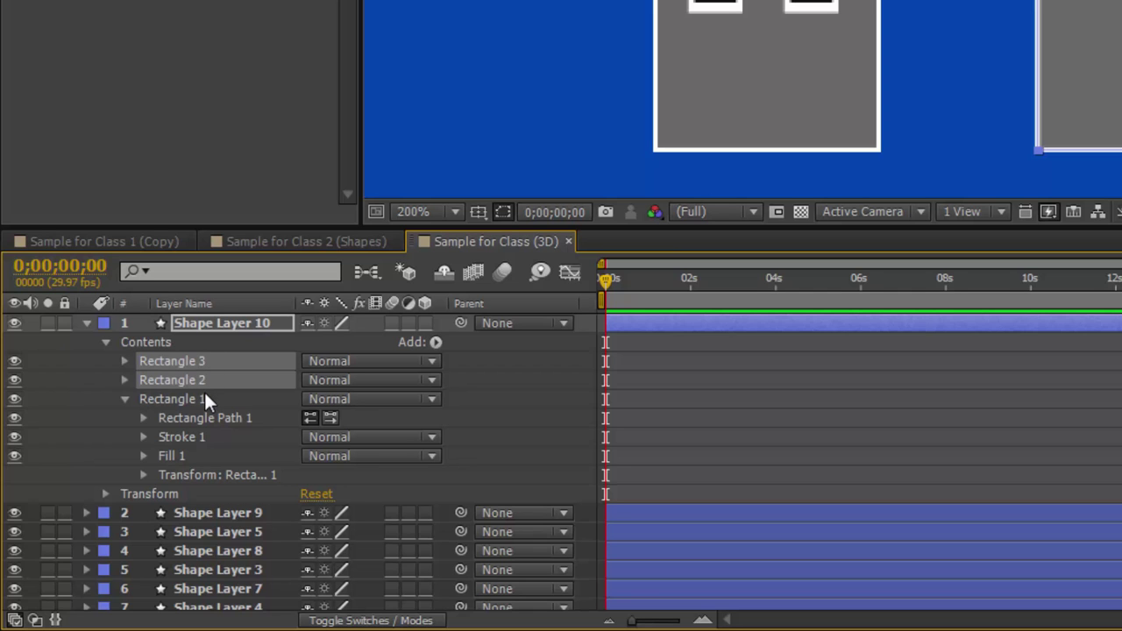
{"action": "key", "text": "ctrl+d"}
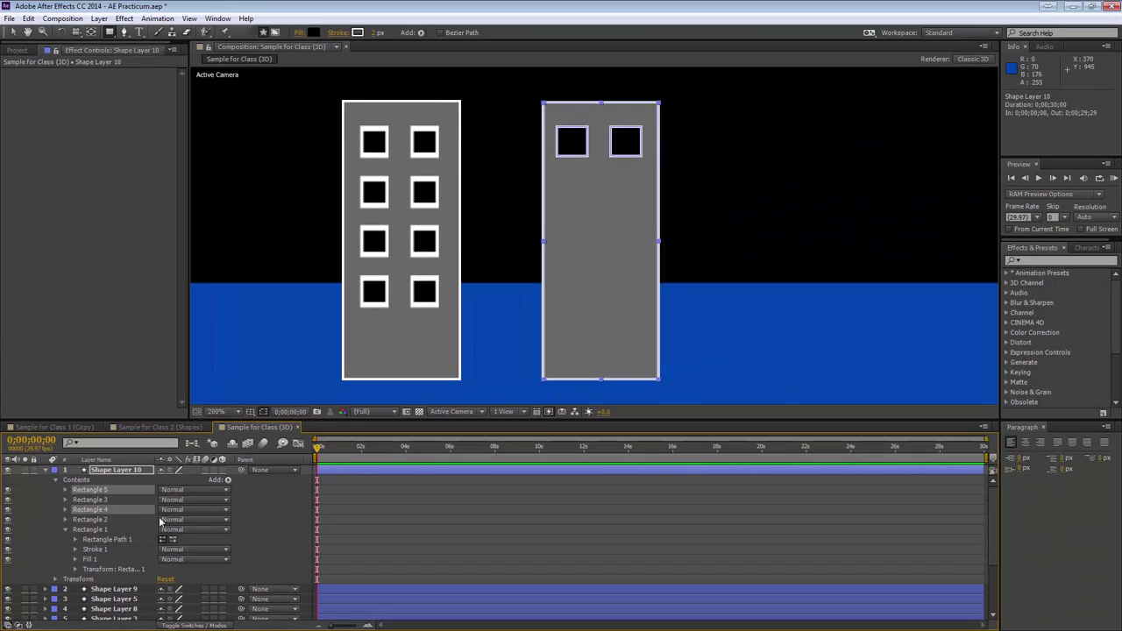
{"action": "key", "text": "p"}
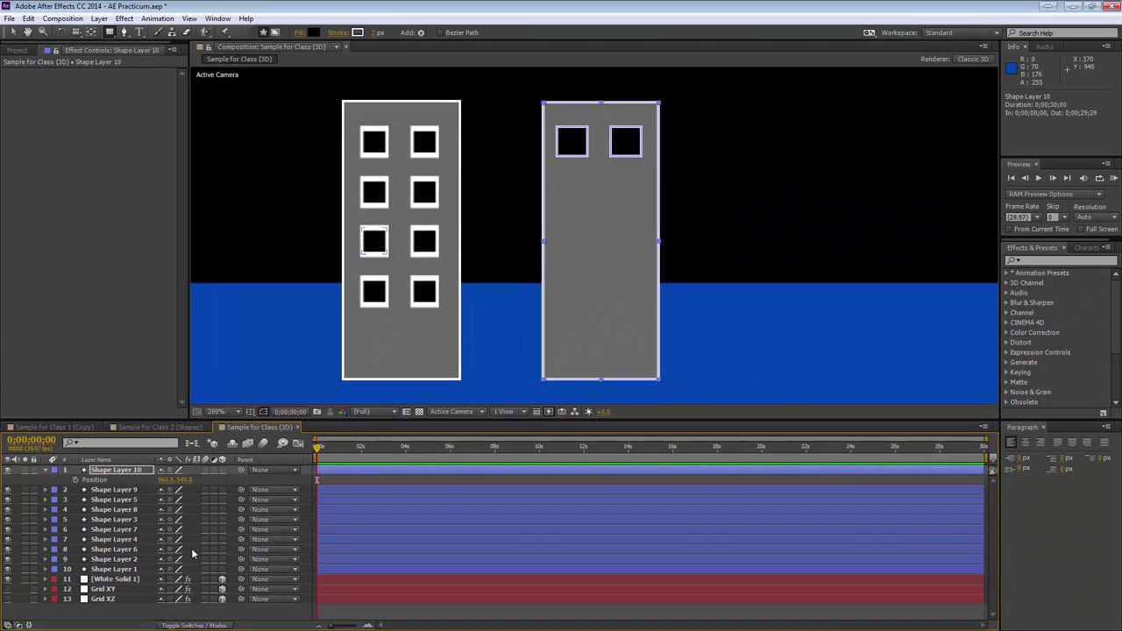
{"action": "key", "text": "p"}
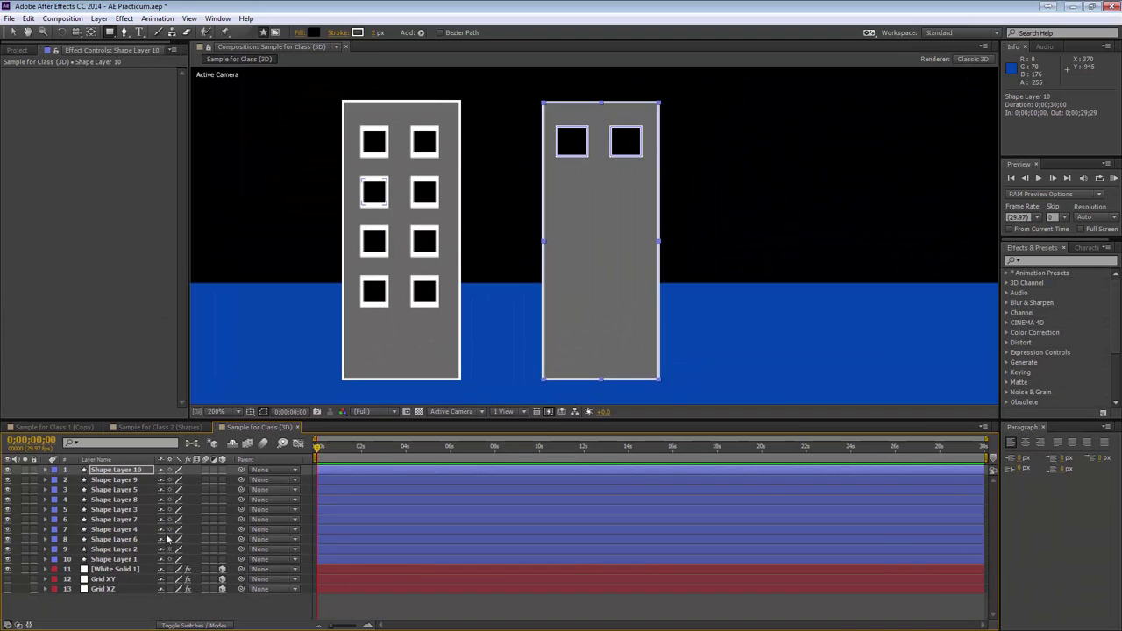
Set the vertical position of Rectangle 5 in Shape Layer 10 to 234.5, directly below the second window of the first row.
{"action": "left_click", "coordinate": [45, 470]}
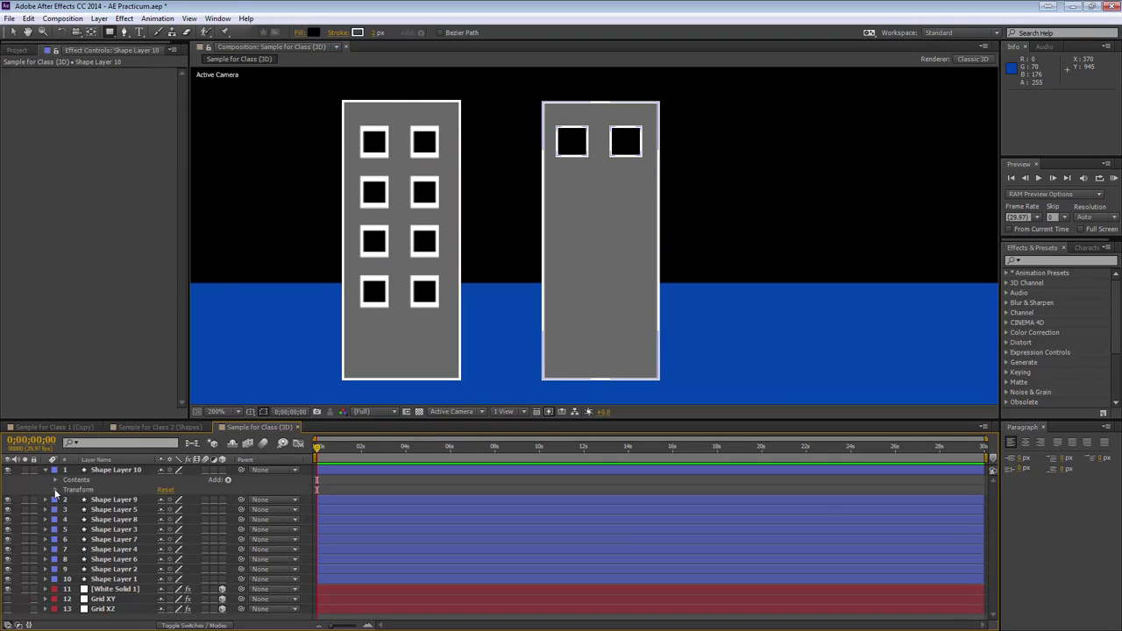
{"action": "left_click", "coordinate": [54, 490]}
{"action": "left_click", "coordinate": [54, 490]}
{"action": "left_click", "coordinate": [56, 480]}
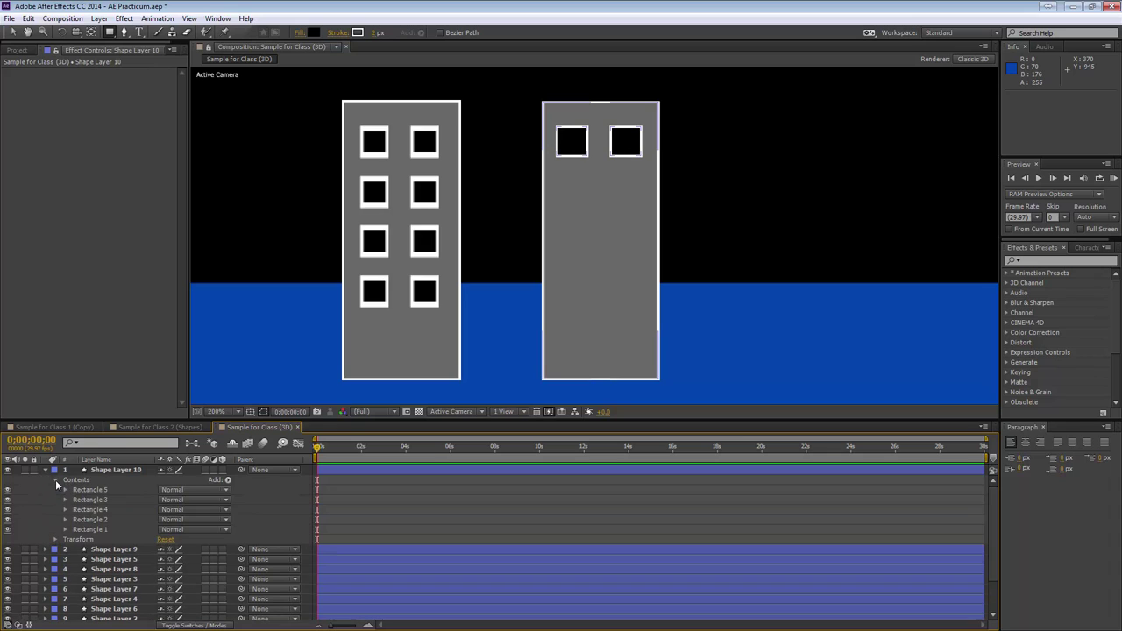
{"action": "left_click", "coordinate": [89, 510]}
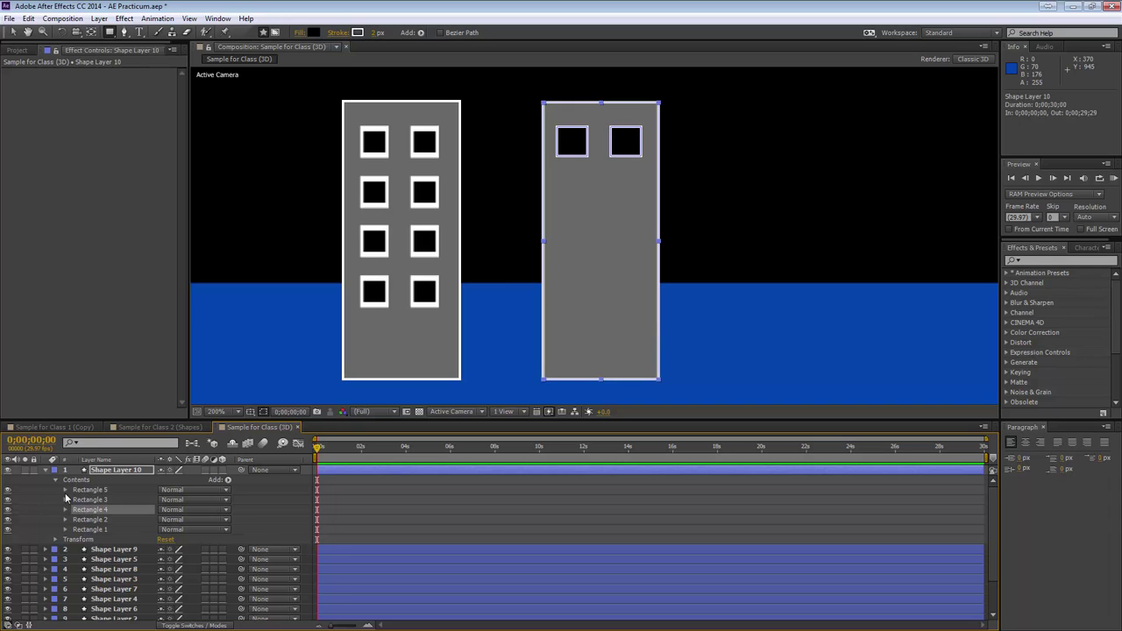
{"action": "left_click", "coordinate": [65, 490]}
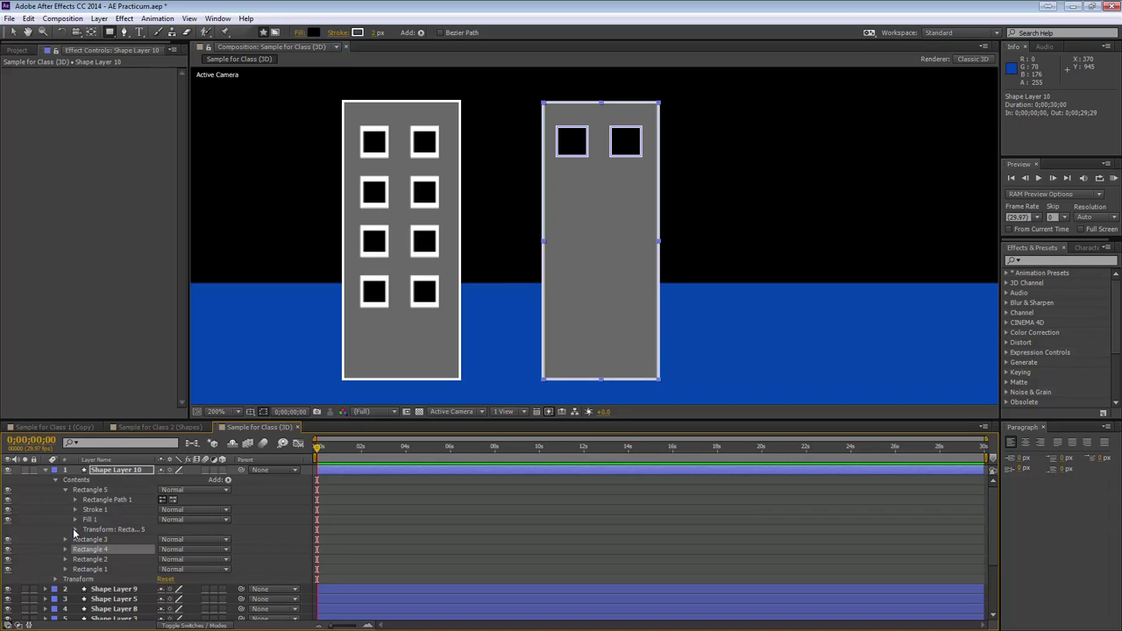
{"action": "left_click", "coordinate": [76, 531]}
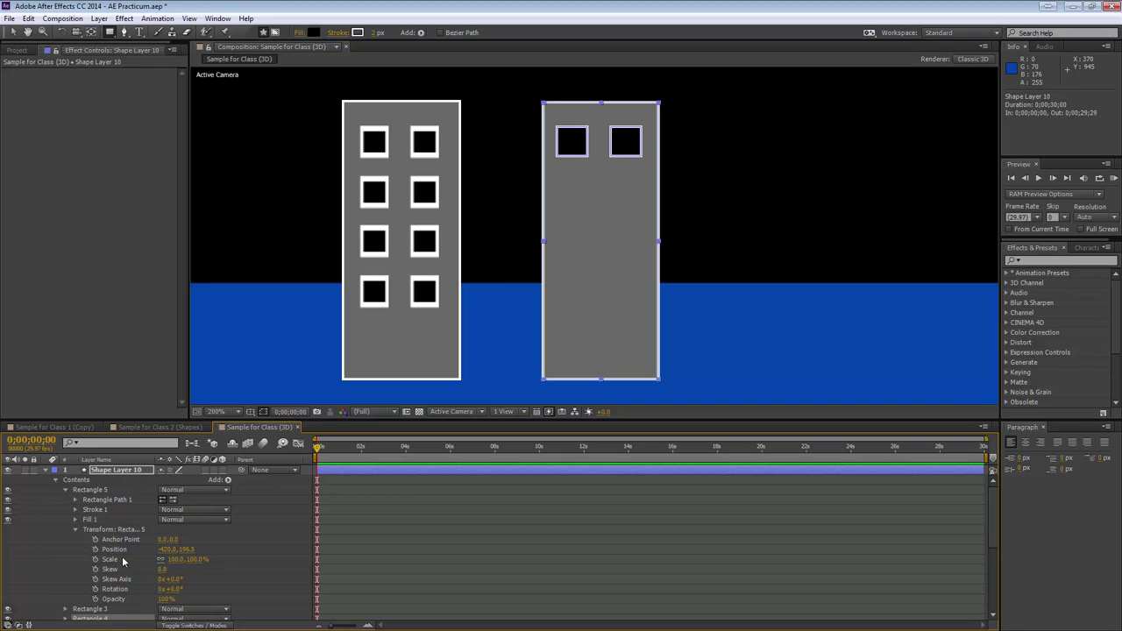
{"action": "left_click_drag", "start_coordinate": [187, 550], "coordinate": [206, 550]}
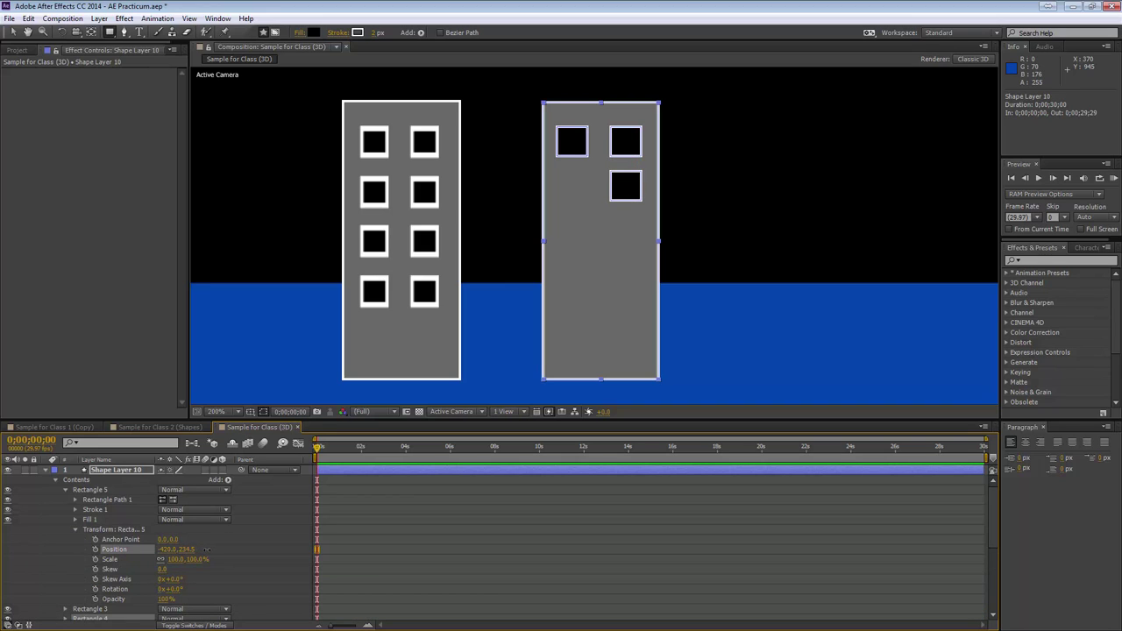
{"action": "left_click", "coordinate": [75, 529]}
{"action": "left_click", "coordinate": [65, 490]}
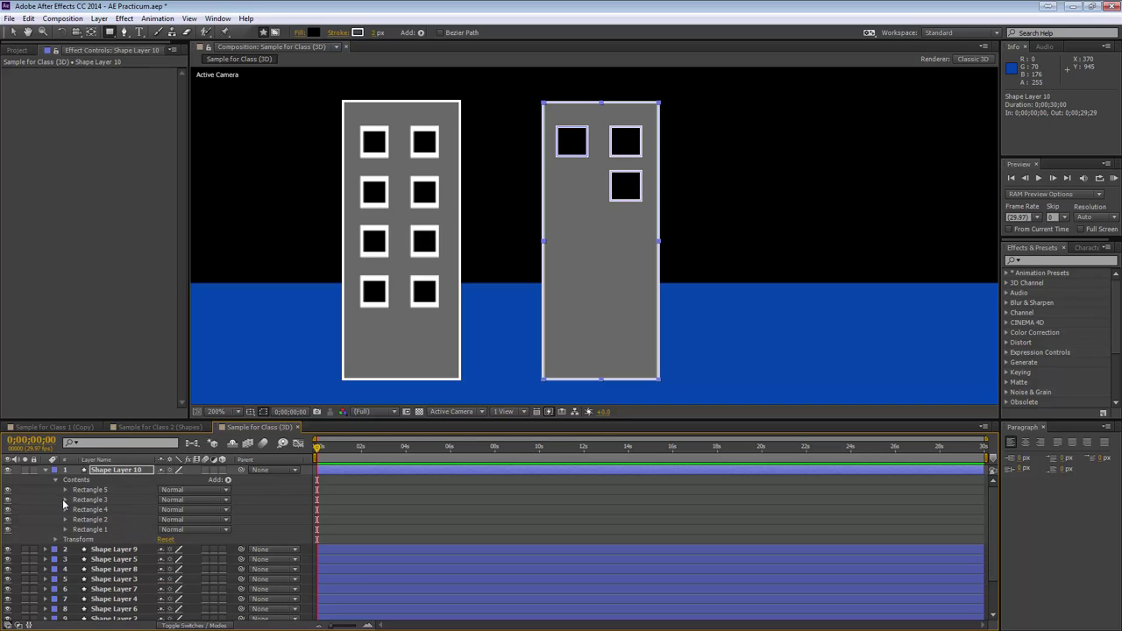
{"action": "left_click", "coordinate": [64, 499]}
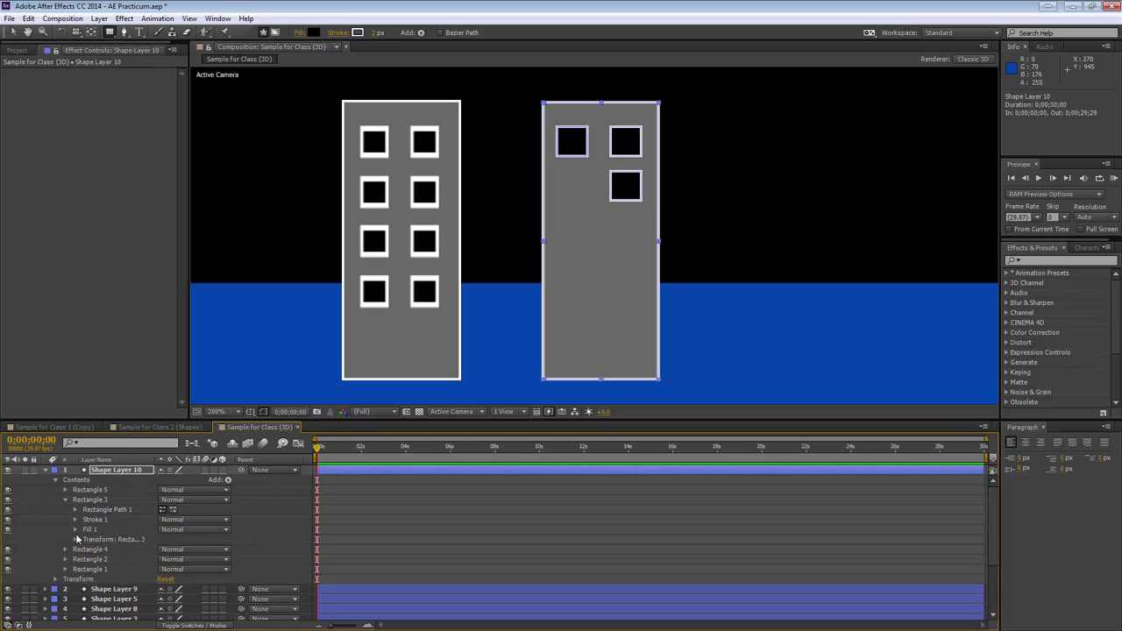
{"action": "left_click", "coordinate": [75, 539]}
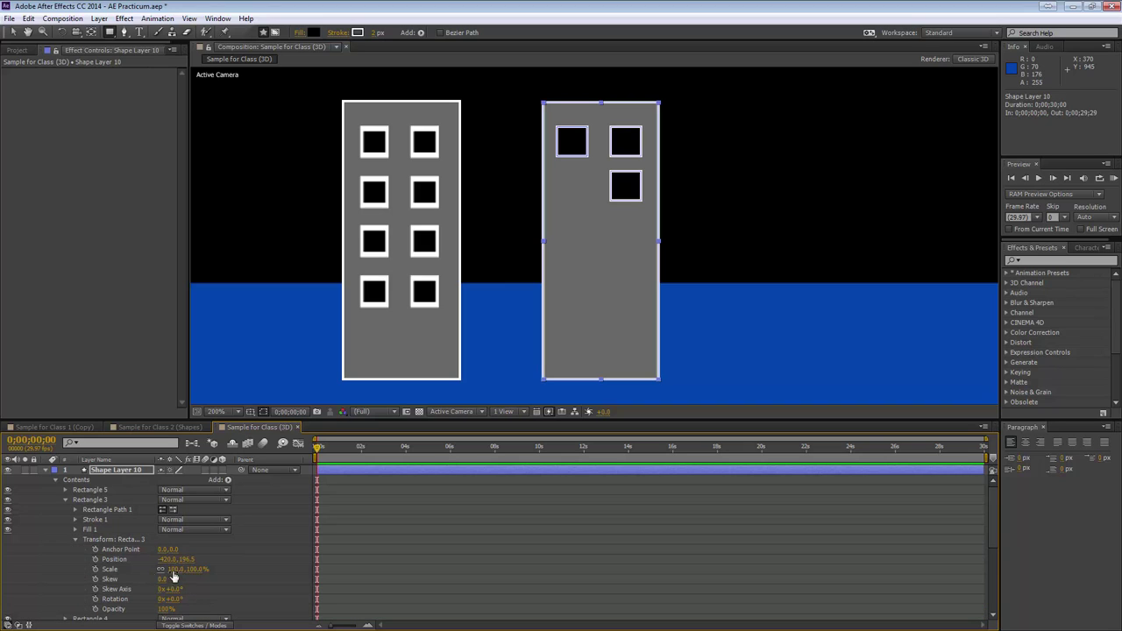
{"action": "left_click_drag", "start_coordinate": [185, 565], "coordinate": [206, 559]}
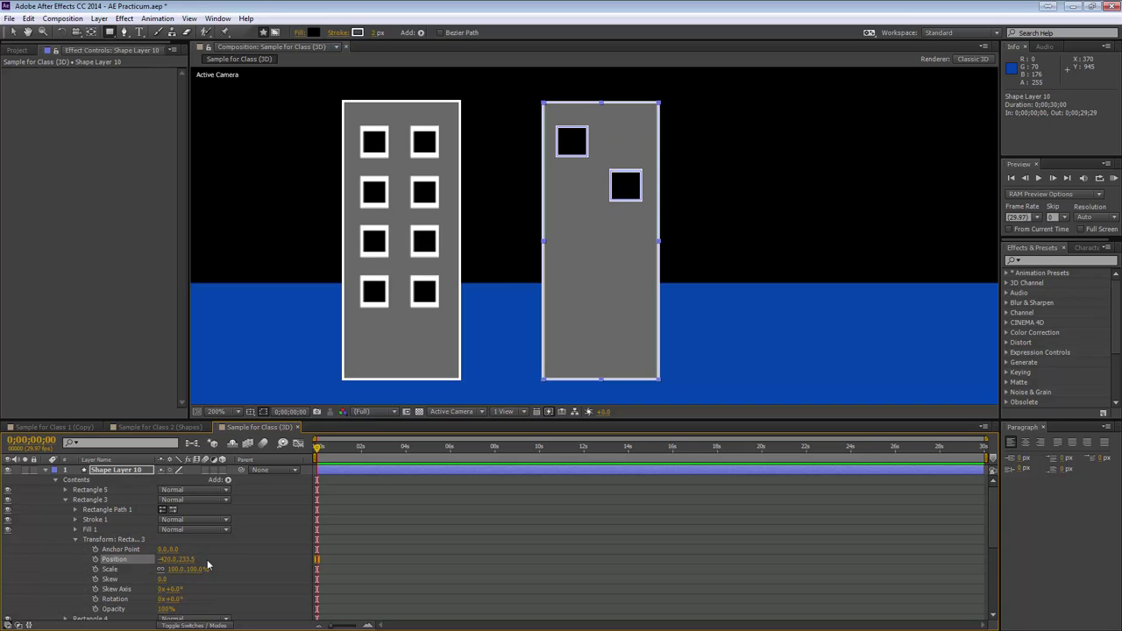
{"action": "key", "text": "ctrl+z"}
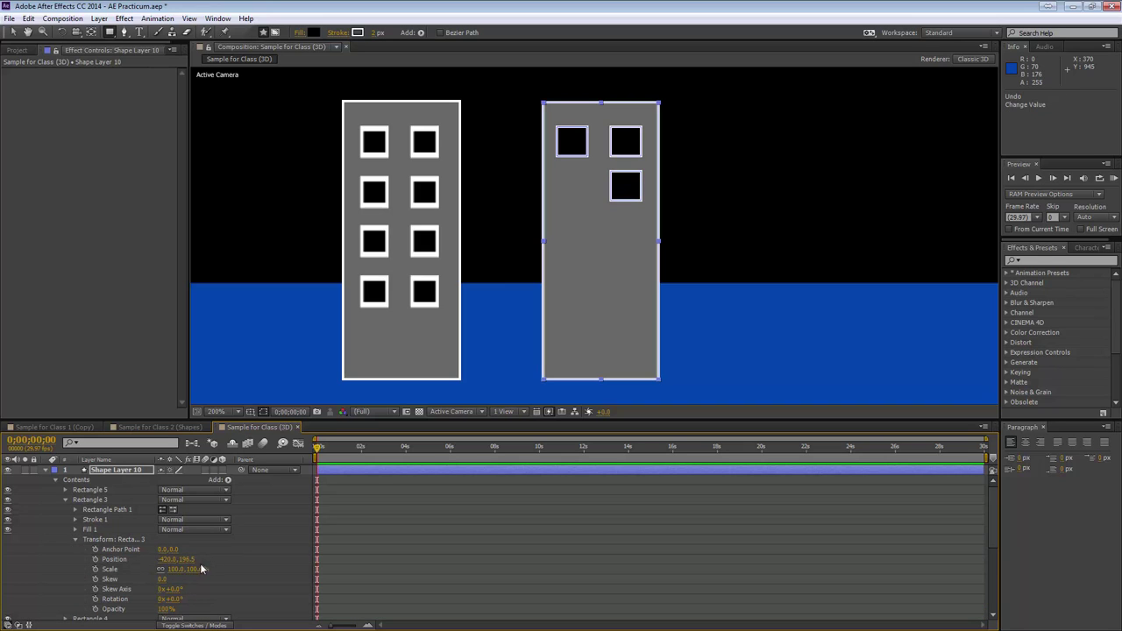
{"action": "left_click", "coordinate": [65, 499]}
Set the position of Rectangle 4 in Shape Layer 10 to -466.0, 234.5, completing the second window row.
{"action": "left_click", "coordinate": [64, 509]}
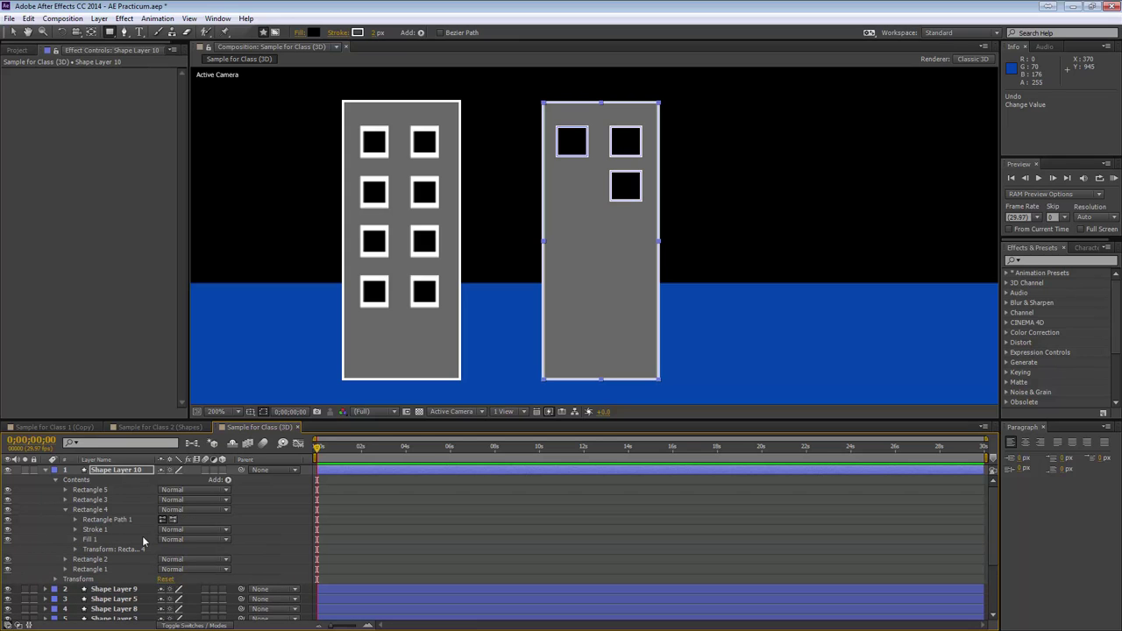
{"action": "left_click", "coordinate": [75, 549]}
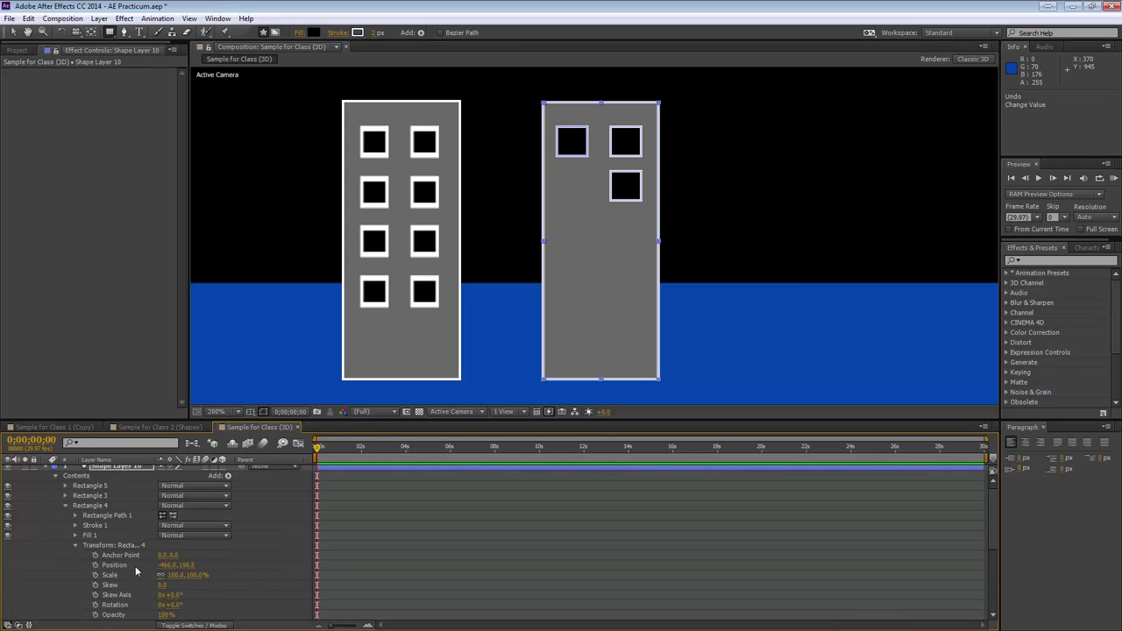
{"action": "left_click_drag", "start_coordinate": [184, 566], "coordinate": [204, 562]}
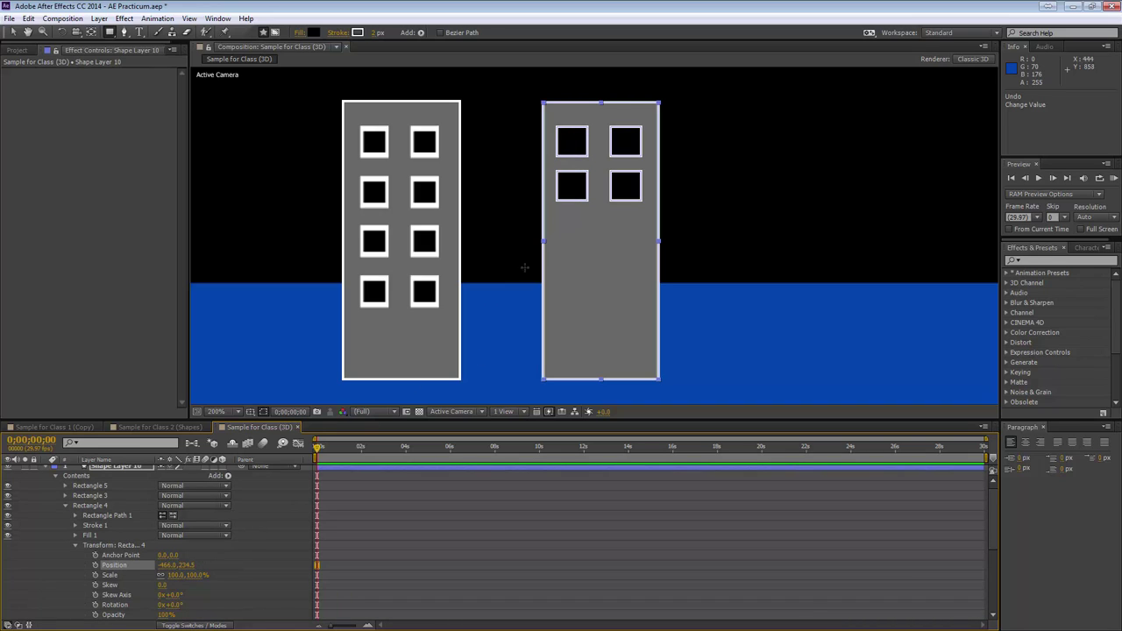
{"action": "left_click", "coordinate": [54, 479]}
{"action": "left_click", "coordinate": [46, 470]}
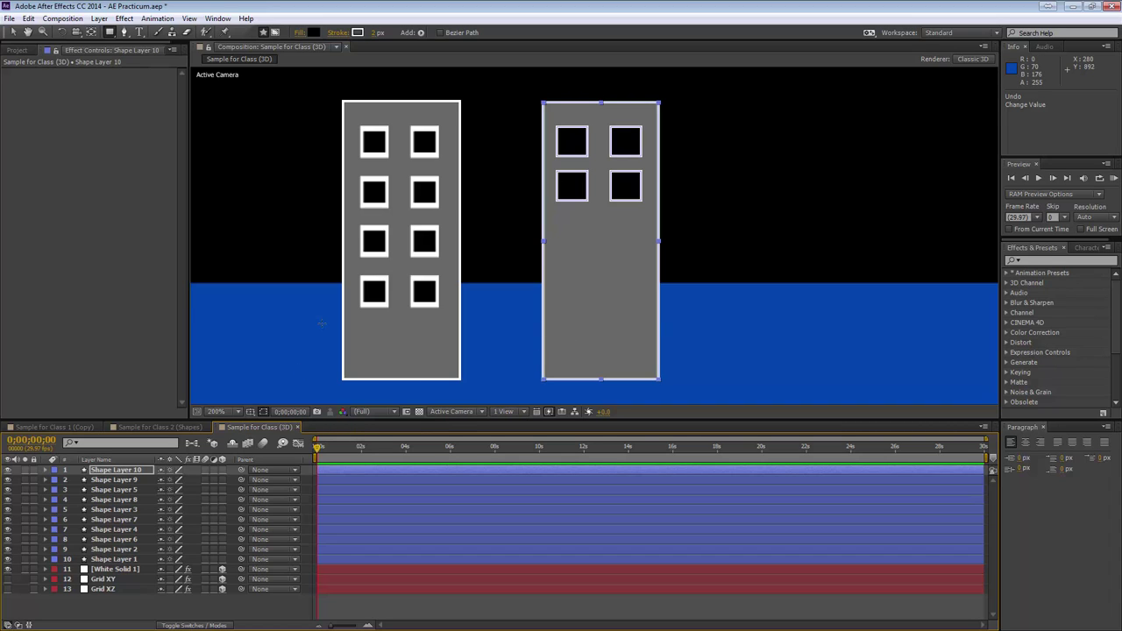
Select the consecutive range of layers from Shape Layer 9 through Shape Layer 1, and clear the selection.
{"action": "left_click", "coordinate": [114, 480]}
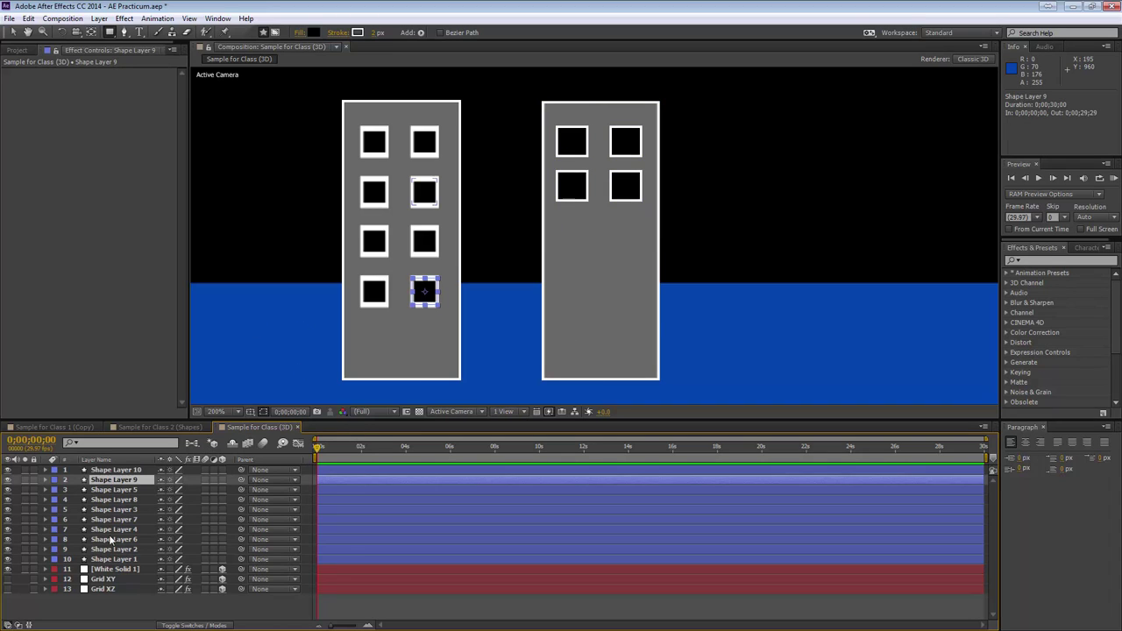
{"action": "left_click", "coordinate": [114, 560], "text": "shift"}
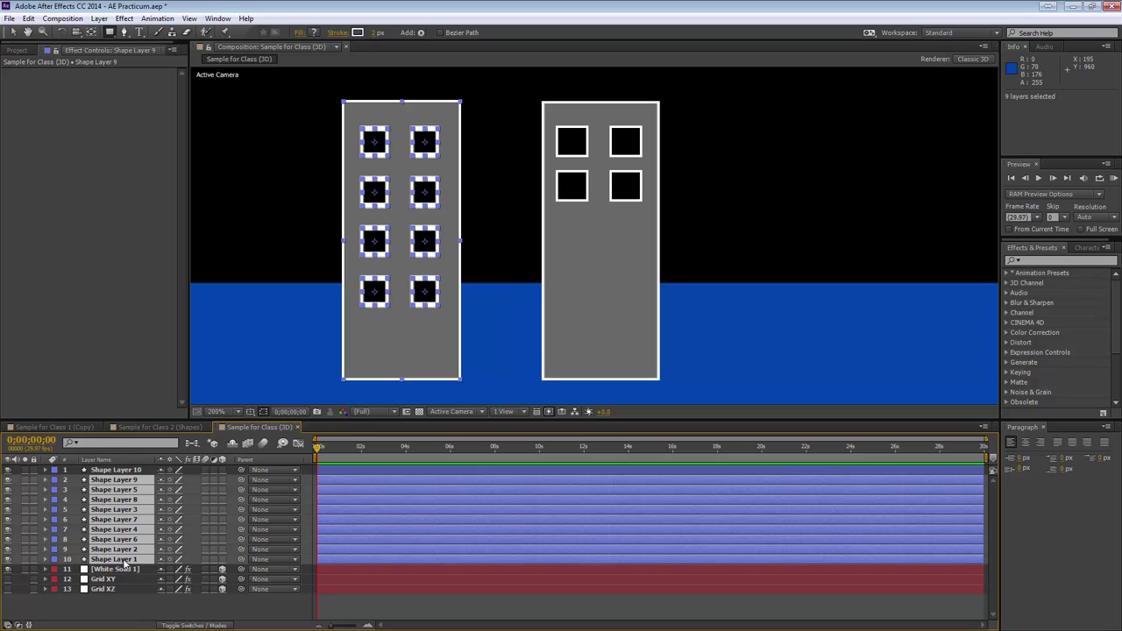
{"action": "right_click", "coordinate": [127, 566]}
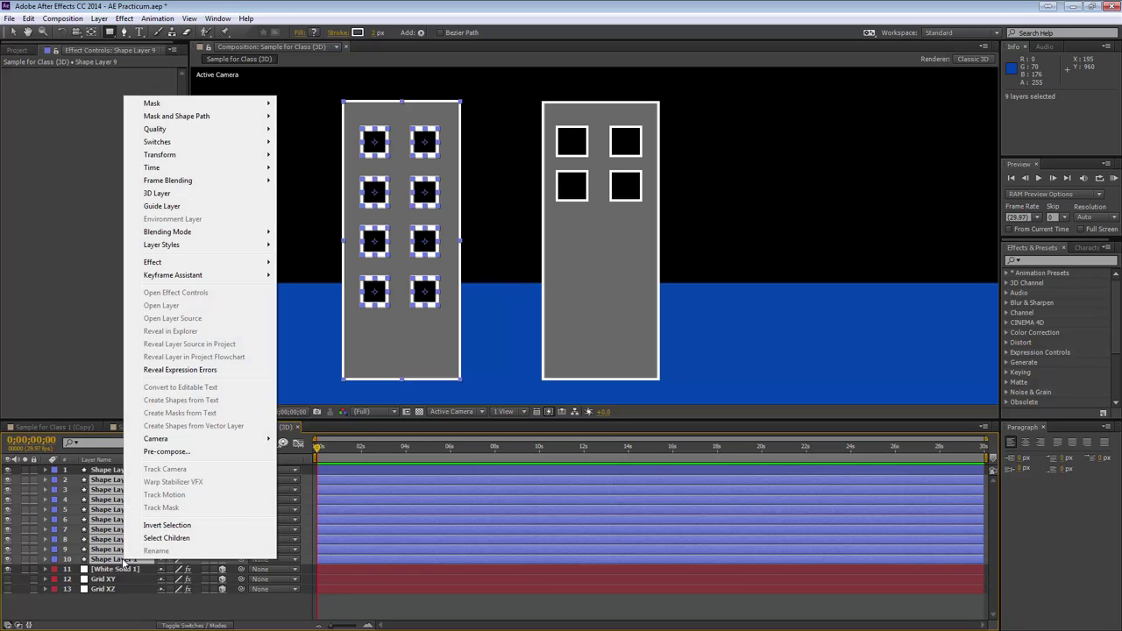
{"action": "left_click", "coordinate": [103, 488]}
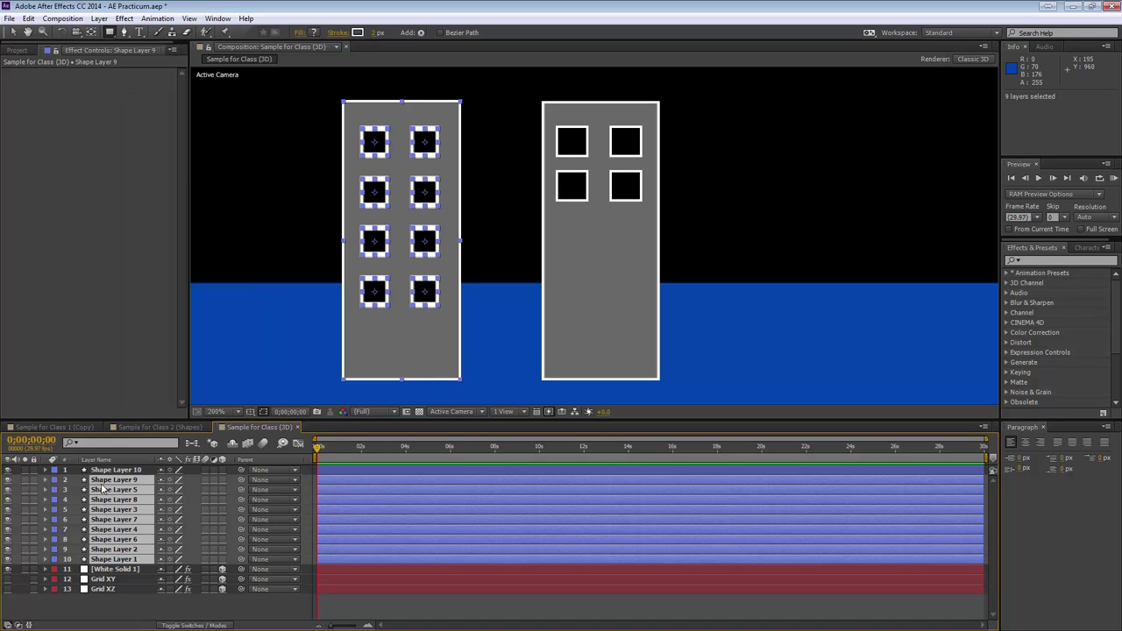
{"action": "left_click", "coordinate": [125, 480]}
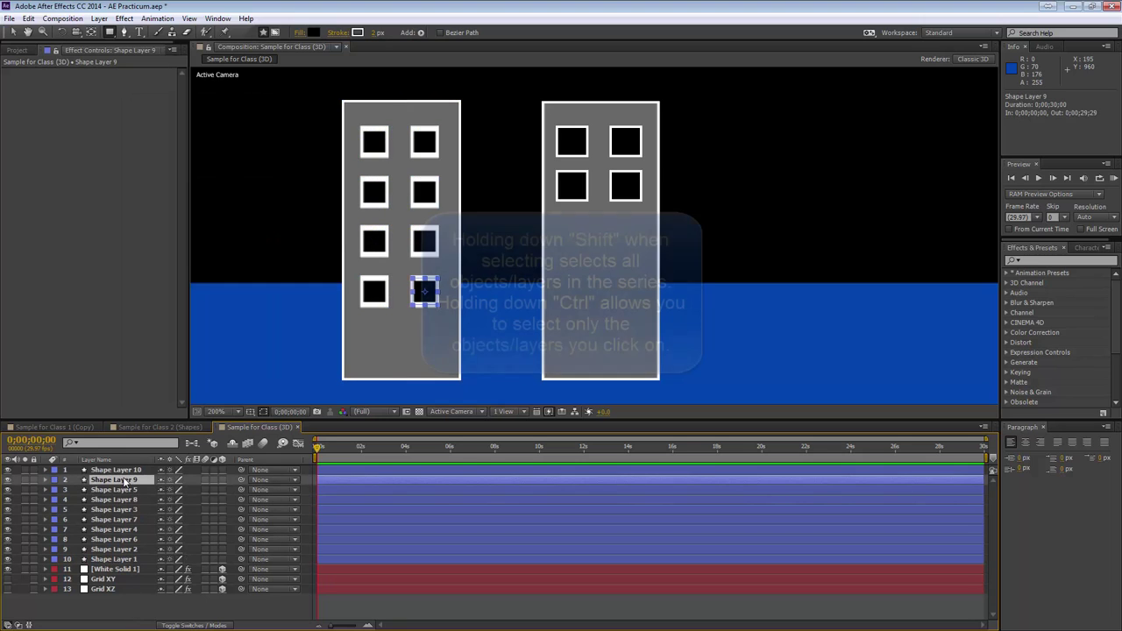
{"action": "left_click", "coordinate": [123, 558], "text": "shift"}
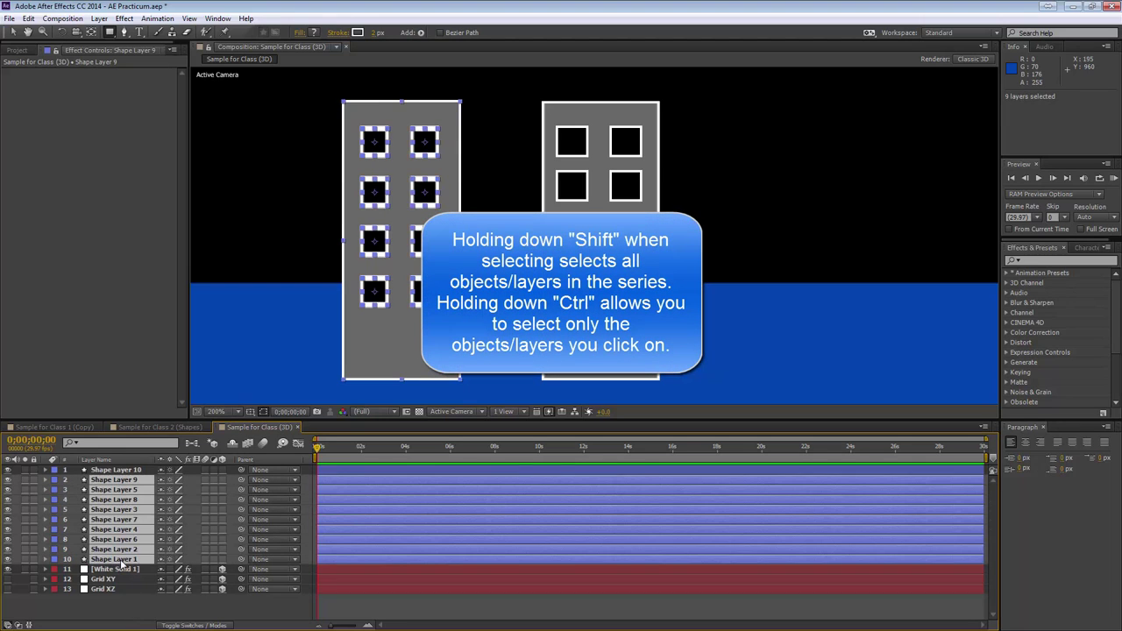
{"action": "left_click", "coordinate": [143, 603]}
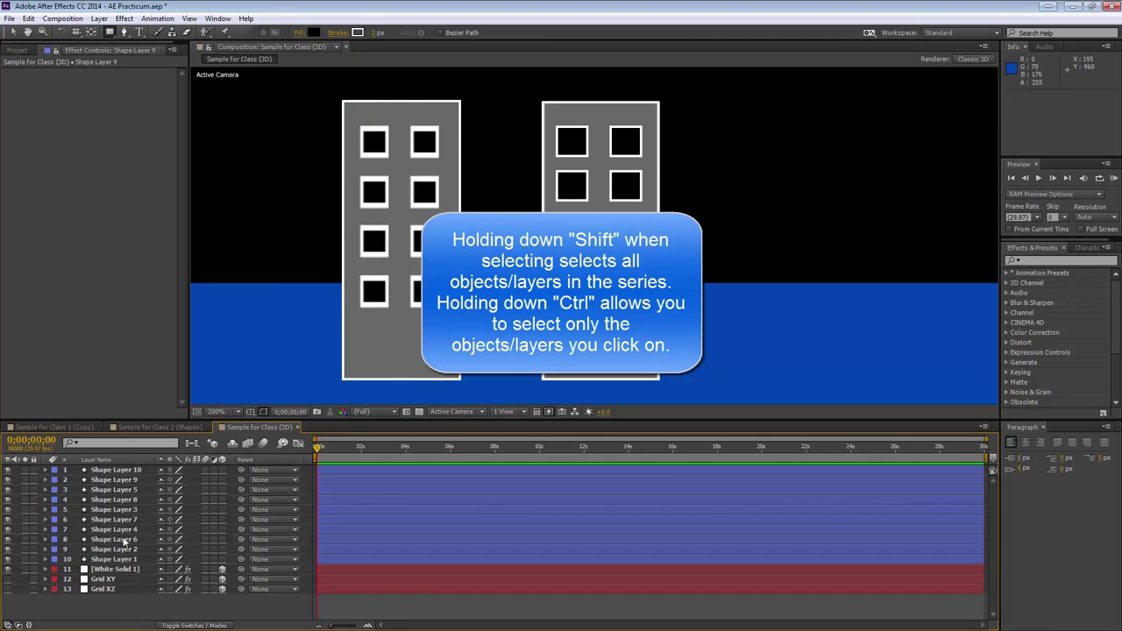
Select only the individual layers Shape Layer 9, 4, 2 and 8, and clear the selection.
{"action": "left_click", "coordinate": [111, 478], "text": "ctrl"}
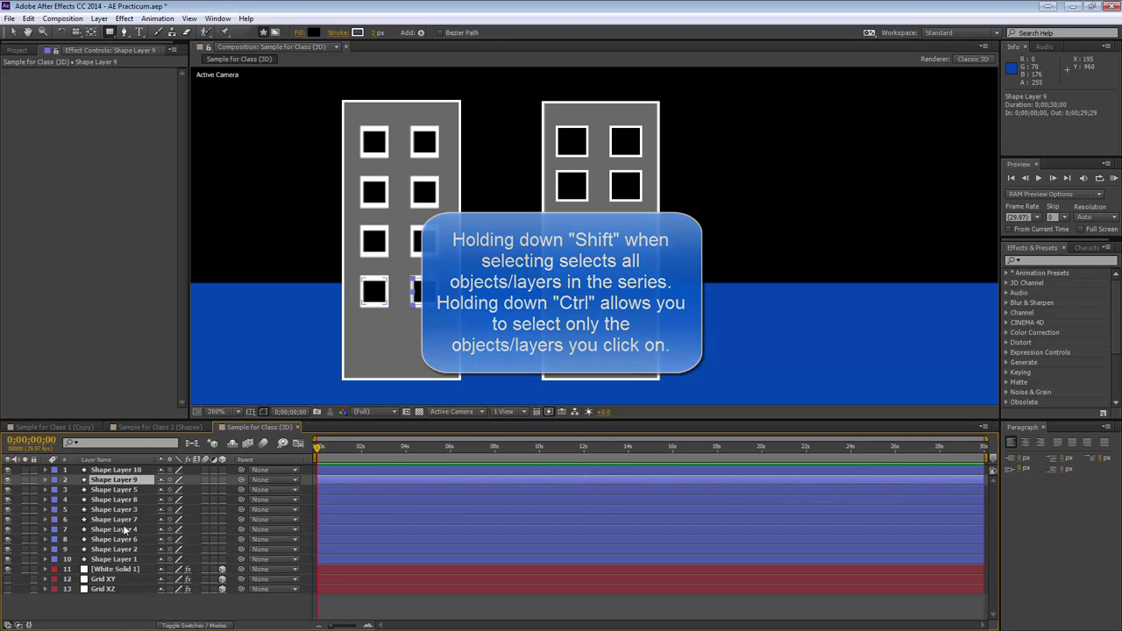
{"action": "left_click", "coordinate": [125, 529], "text": "ctrl"}
{"action": "left_click", "coordinate": [121, 548], "text": "ctrl"}
{"action": "left_click", "coordinate": [119, 500], "text": "ctrl"}
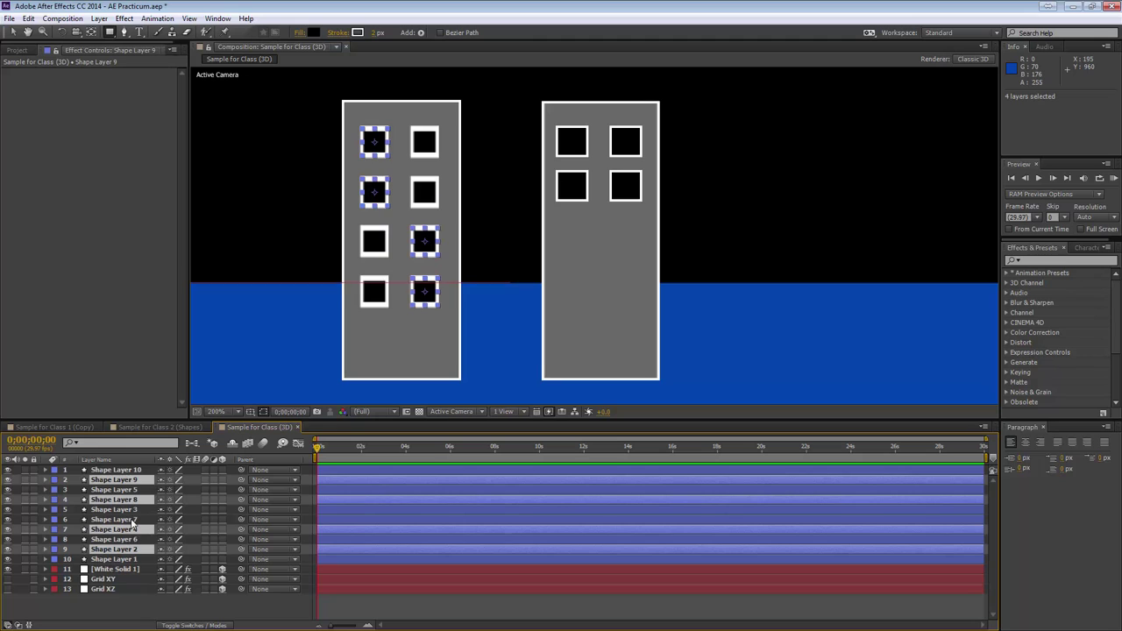
{"action": "key", "text": "F2"}
Pre-compose Shape Layer 9 through Shape Layer 1 into a new composition named Building, moving all attributes into it.
{"action": "left_click", "coordinate": [123, 480]}
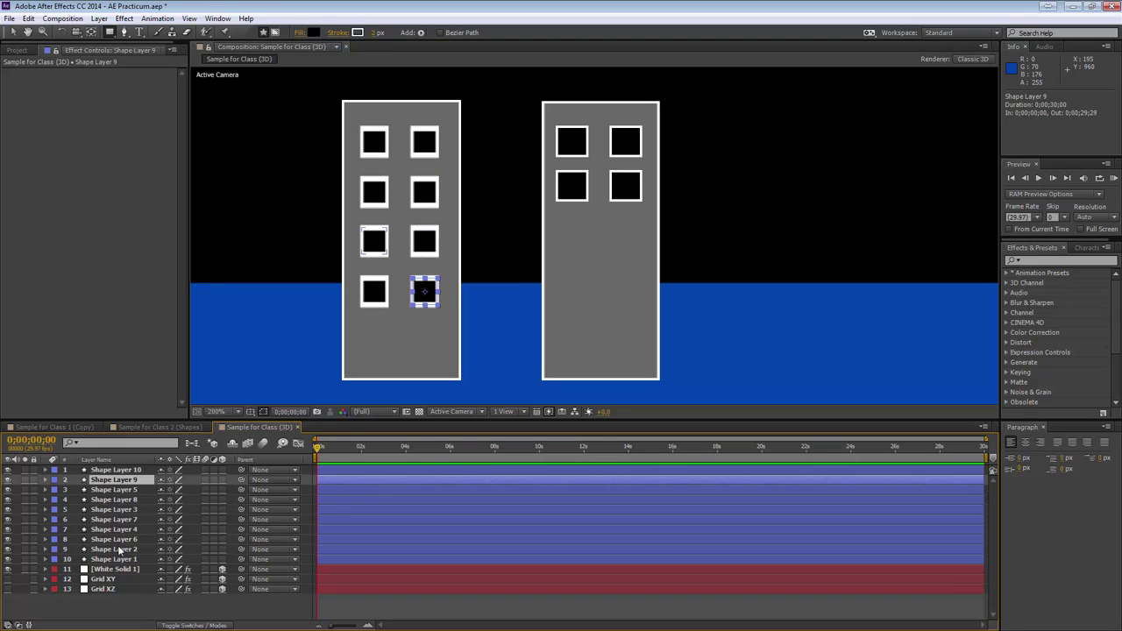
{"action": "left_click", "coordinate": [120, 559], "text": "shift"}
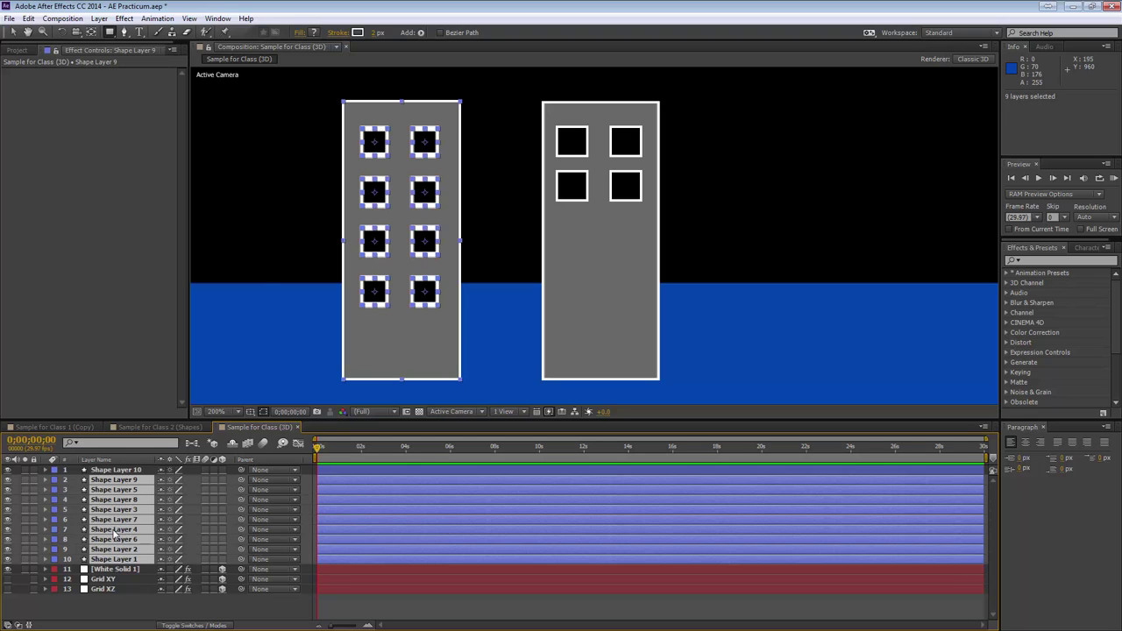
{"action": "right_click", "coordinate": [114, 533]}
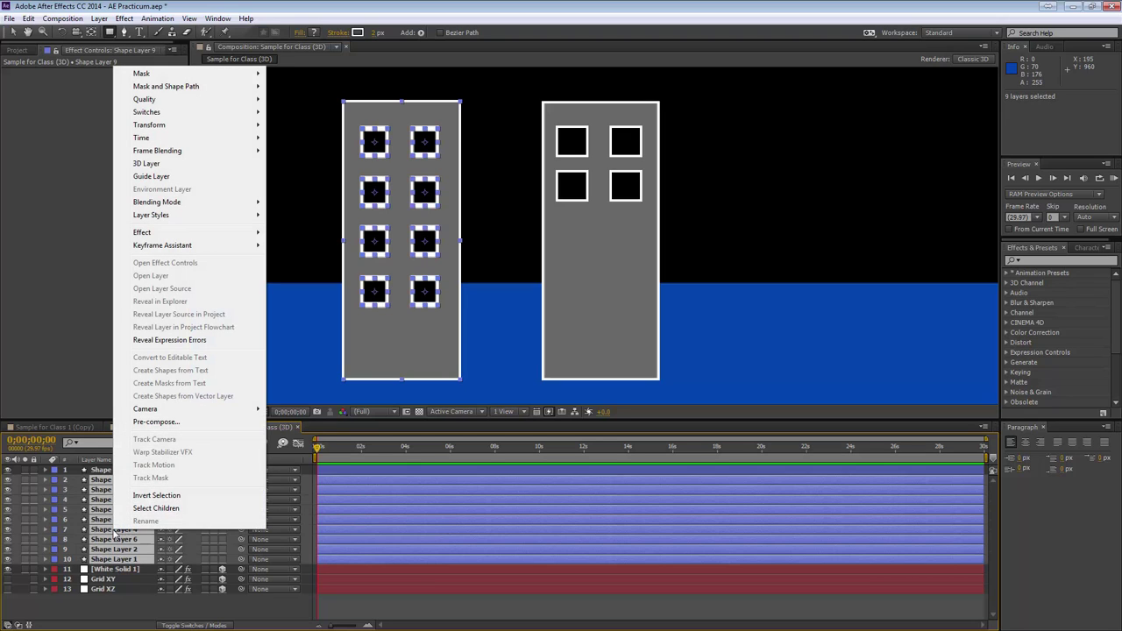
{"action": "left_click", "coordinate": [165, 424]}
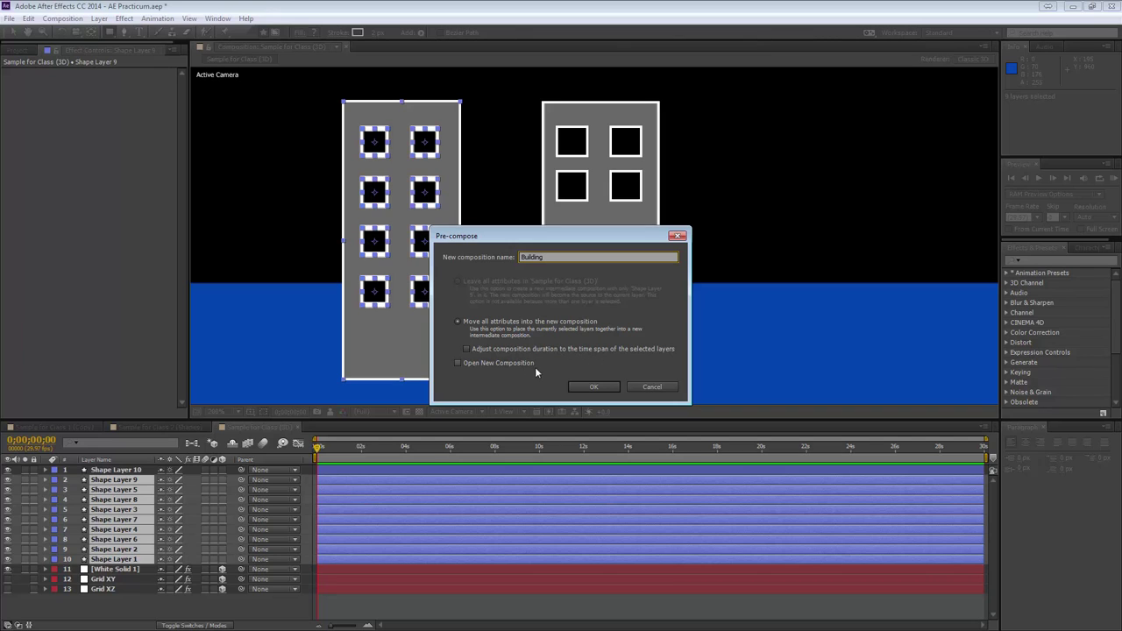
{"action": "left_click", "coordinate": [593, 387]}
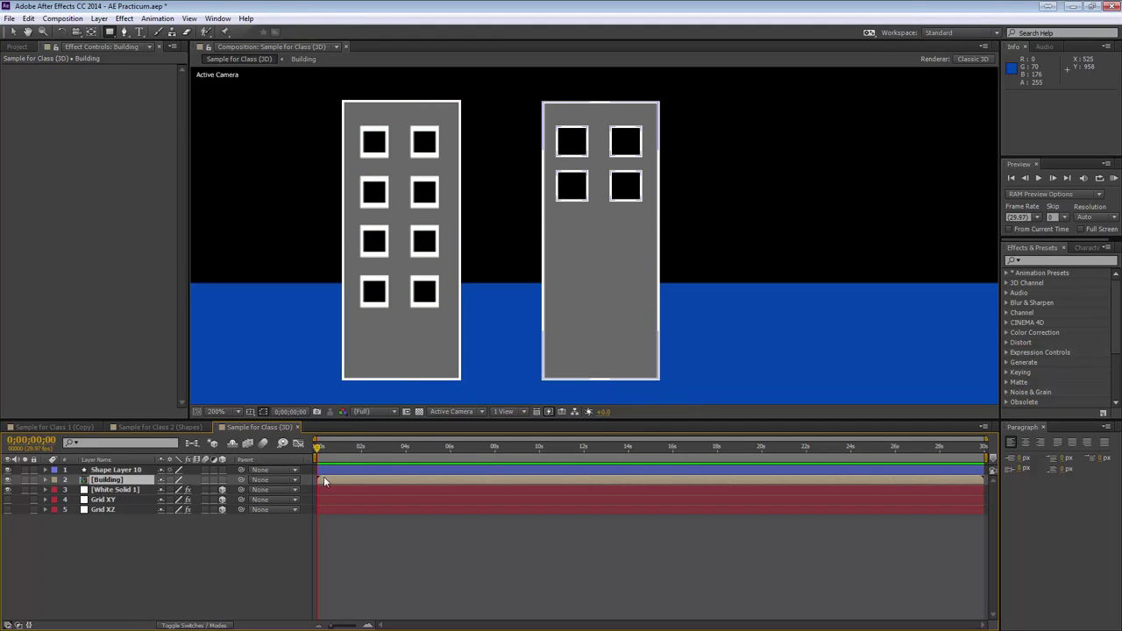
Open the Building pre-composition to examine the shape layers it contains.
{"action": "left_click", "coordinate": [131, 482]}
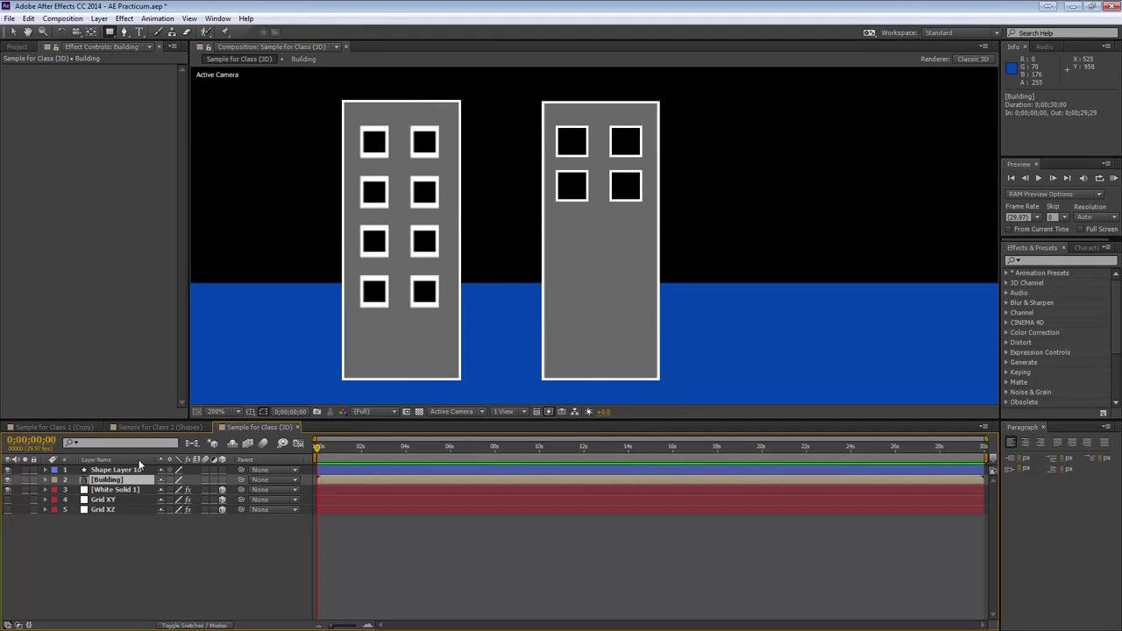
{"action": "left_click", "coordinate": [114, 494]}
{"action": "double_click", "coordinate": [109, 481]}
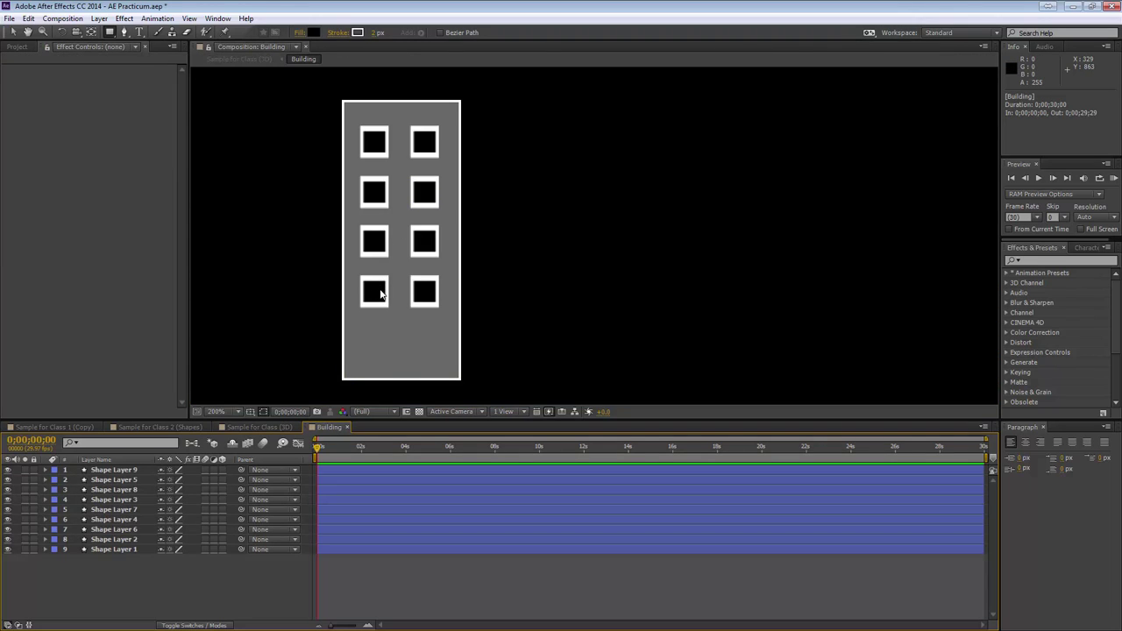
Set the stroke width of all eight window squares on the building to 1 px, and clear the selection.
{"action": "left_click", "coordinate": [379, 289]}
{"action": "left_click", "coordinate": [431, 297]}
{"action": "left_click", "coordinate": [421, 241]}
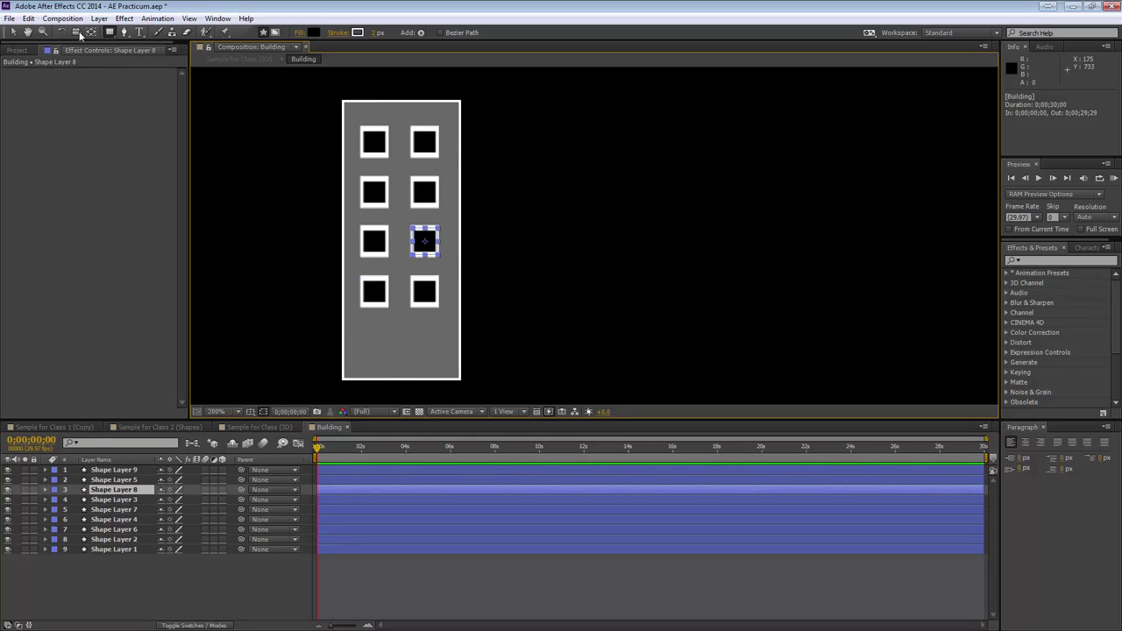
{"action": "left_click", "coordinate": [13, 32]}
{"action": "left_click", "coordinate": [372, 252], "text": "shift"}
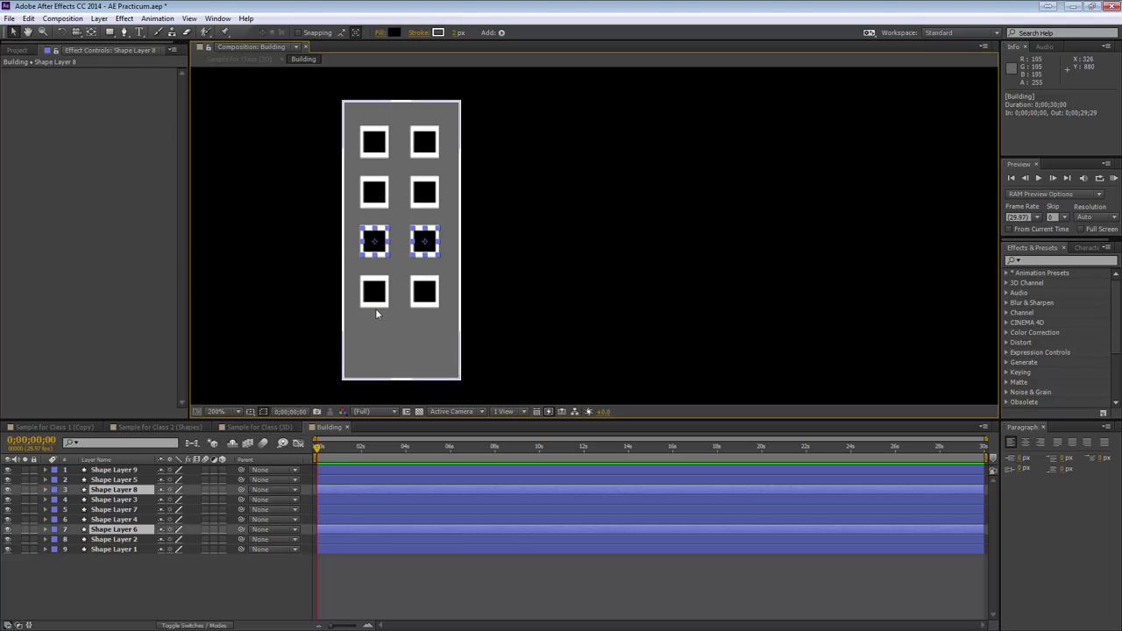
{"action": "left_click", "coordinate": [374, 293], "text": "shift"}
{"action": "left_click", "coordinate": [425, 291], "text": "shift"}
{"action": "left_click", "coordinate": [386, 199], "text": "shift"}
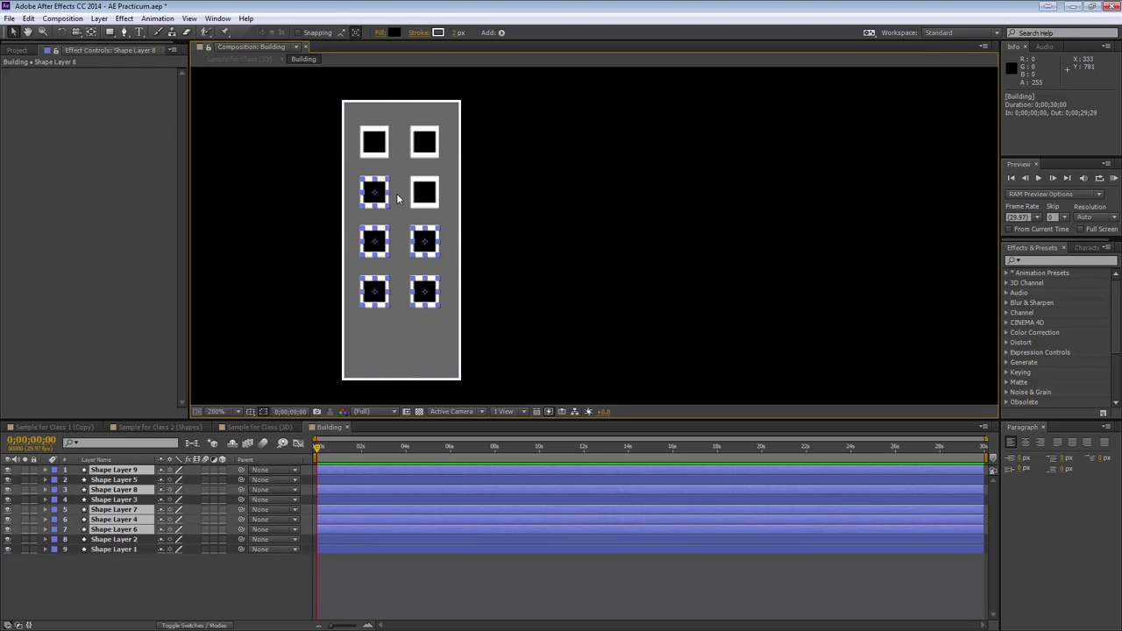
{"action": "left_click", "coordinate": [415, 198], "text": "shift"}
{"action": "left_click", "coordinate": [382, 147], "text": "shift"}
{"action": "left_click", "coordinate": [417, 148], "text": "shift"}
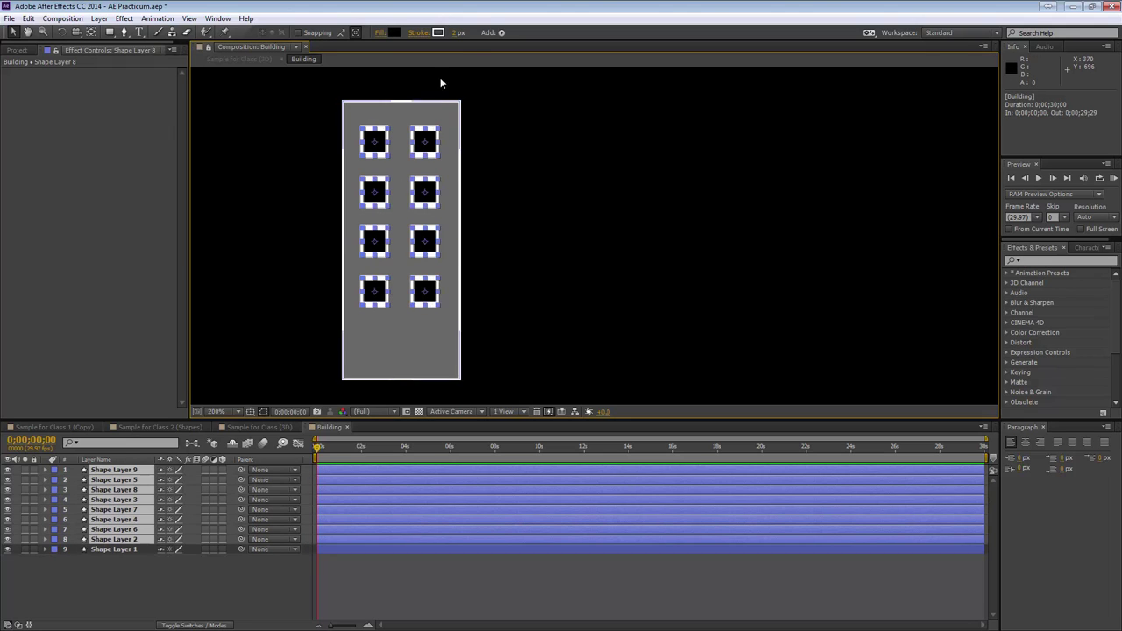
{"action": "left_click", "coordinate": [456, 35]}
{"action": "type", "text": "1"}
{"action": "key", "text": "Return"}
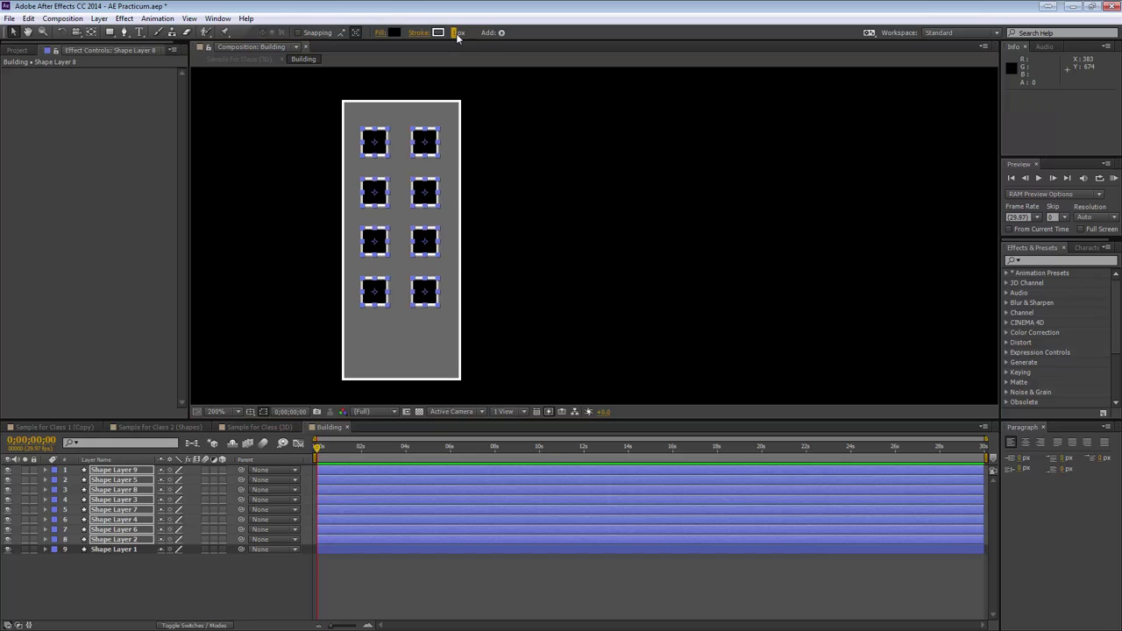
{"action": "left_click", "coordinate": [501, 222]}
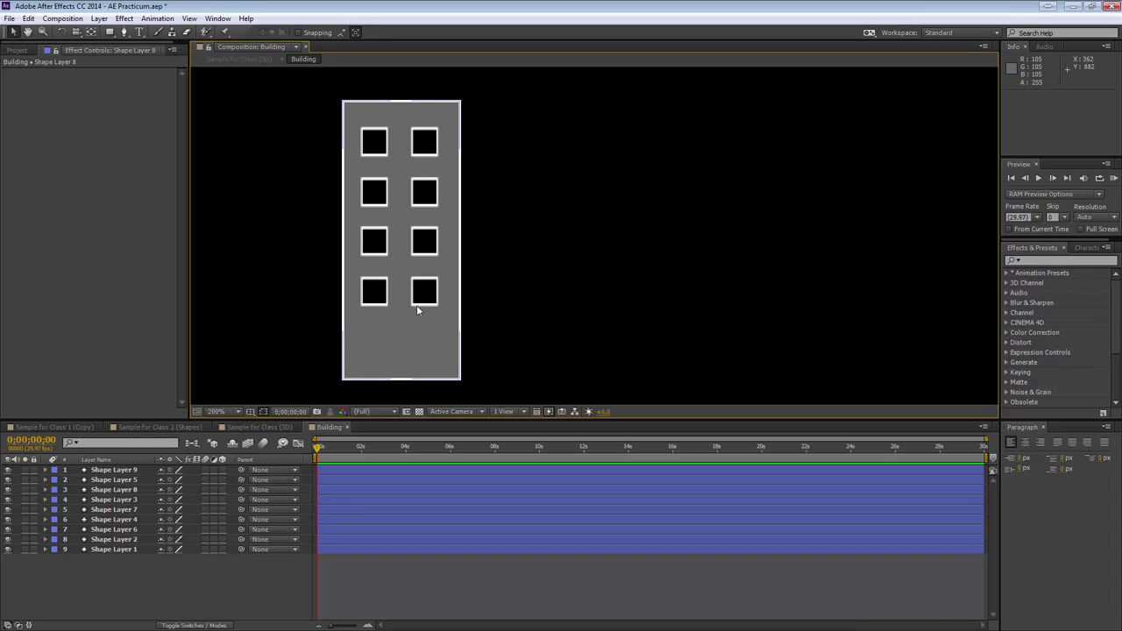
Return to the Sample for Class (3D) composition and hide Shape Layer 10.
{"action": "left_click", "coordinate": [259, 428]}
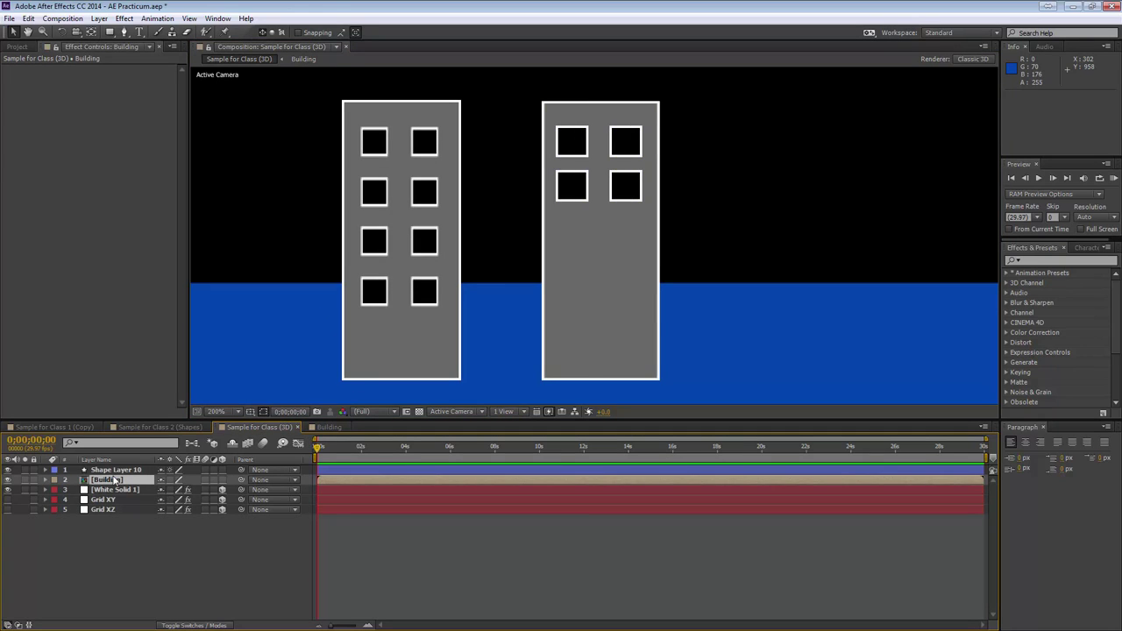
{"action": "left_click", "coordinate": [114, 480]}
{"action": "left_click", "coordinate": [7, 480]}
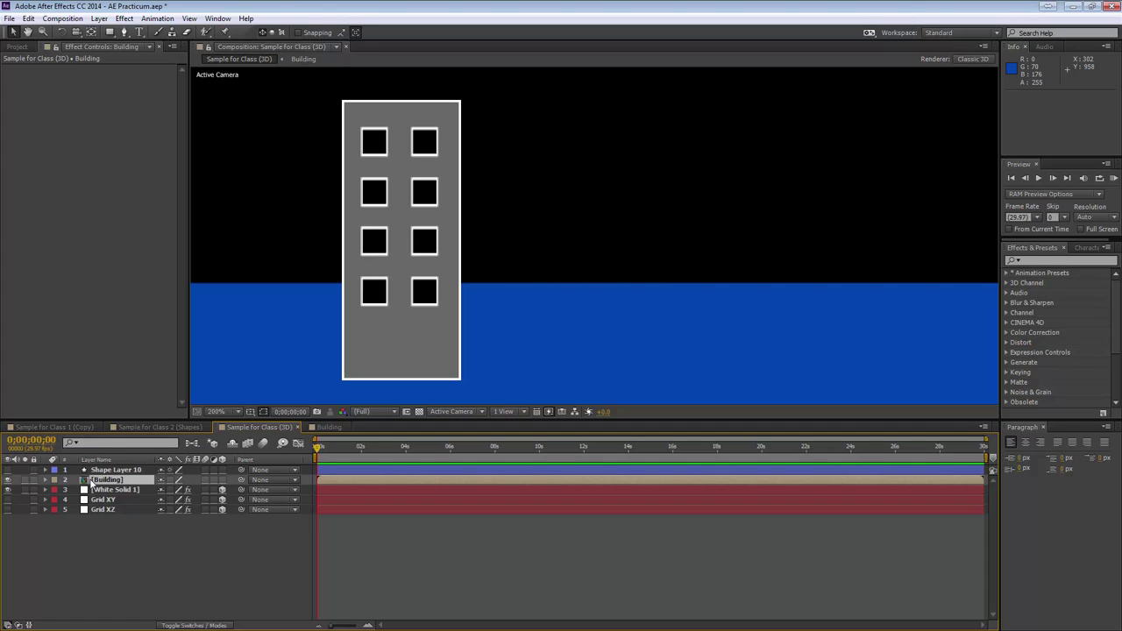
Make the Building layer a 3D layer, toggling the switch off and on to compare how it meets the floor.
{"action": "left_click", "coordinate": [222, 480]}
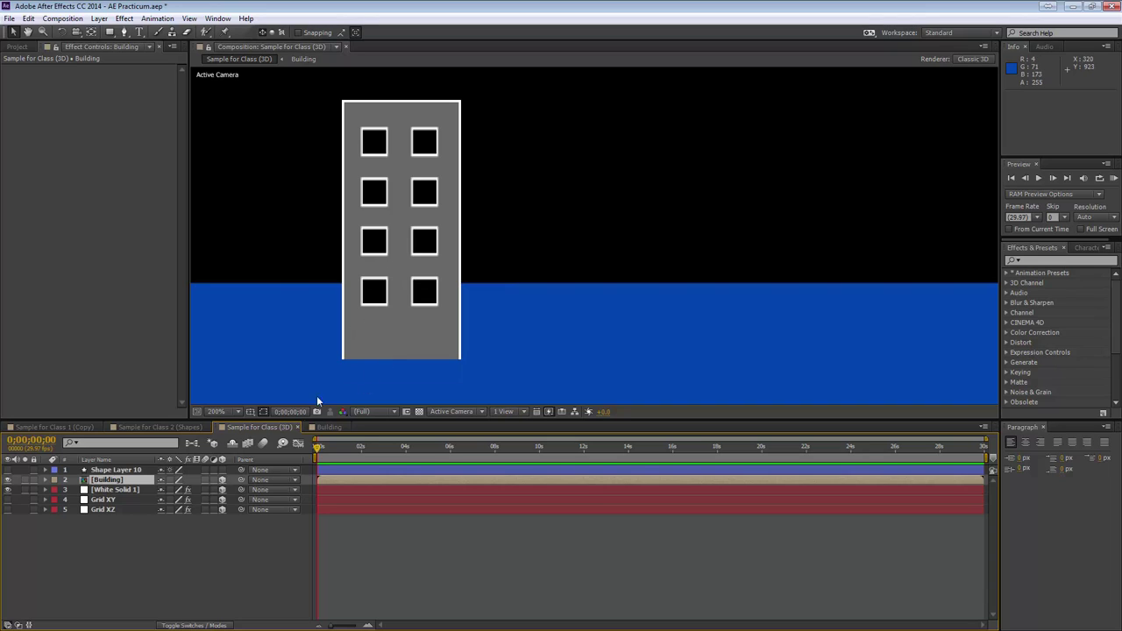
{"action": "left_click", "coordinate": [223, 481]}
{"action": "left_click", "coordinate": [223, 480]}
{"action": "left_click", "coordinate": [222, 481]}
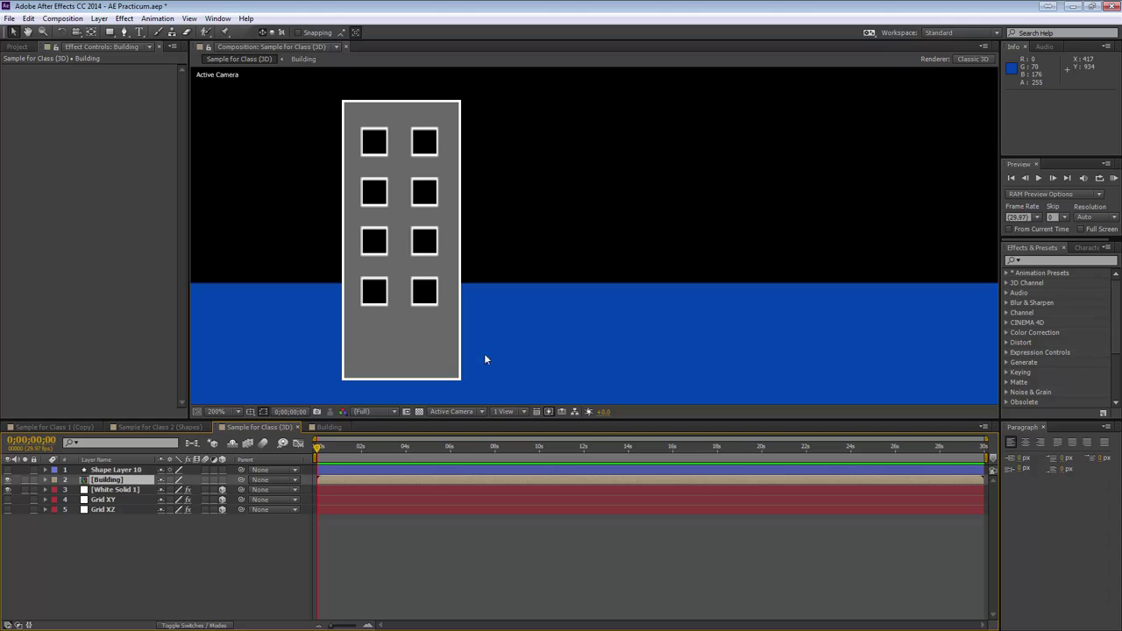
{"action": "left_click", "coordinate": [222, 481]}
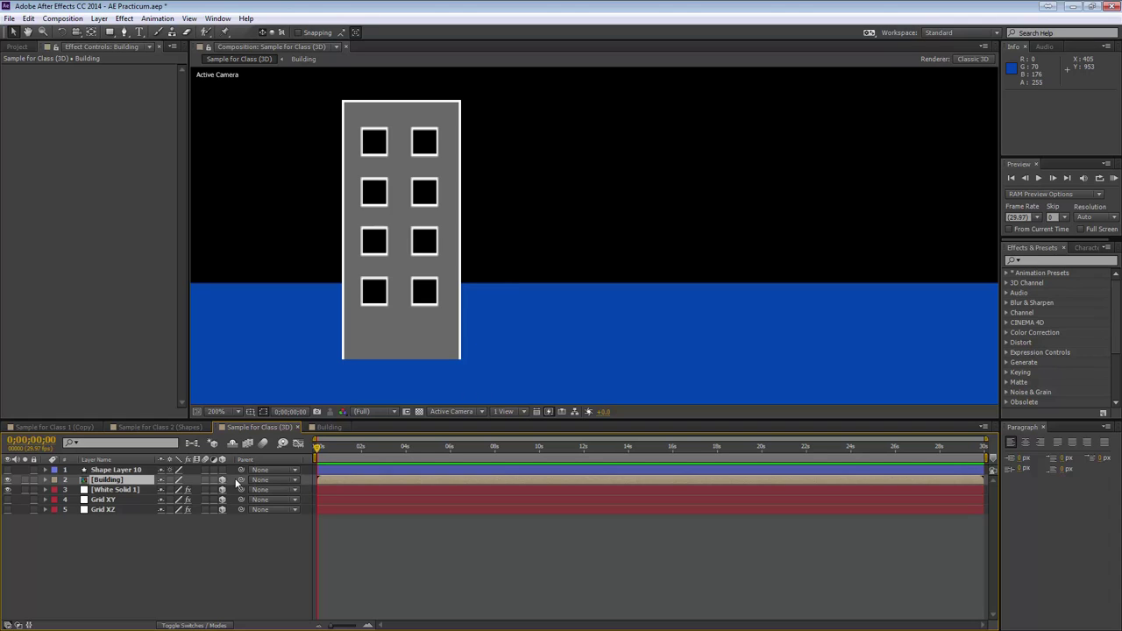
Examine the building and floor from Custom View 1 at several camera angles, and return to the Active Camera view.
{"action": "left_click", "coordinate": [452, 412]}
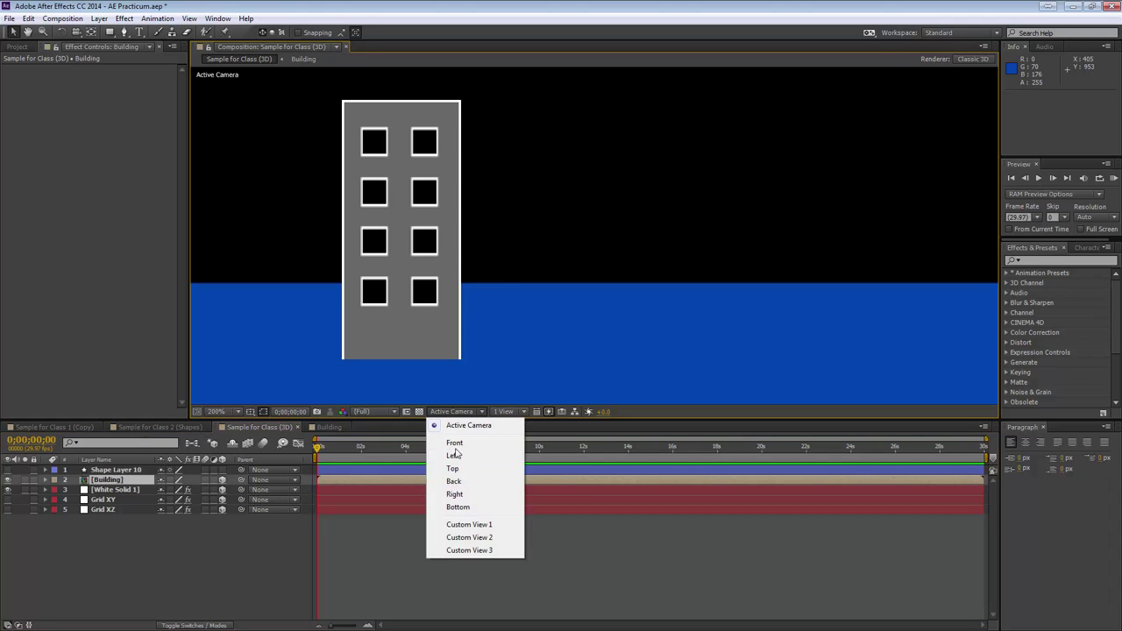
{"action": "left_click", "coordinate": [462, 525]}
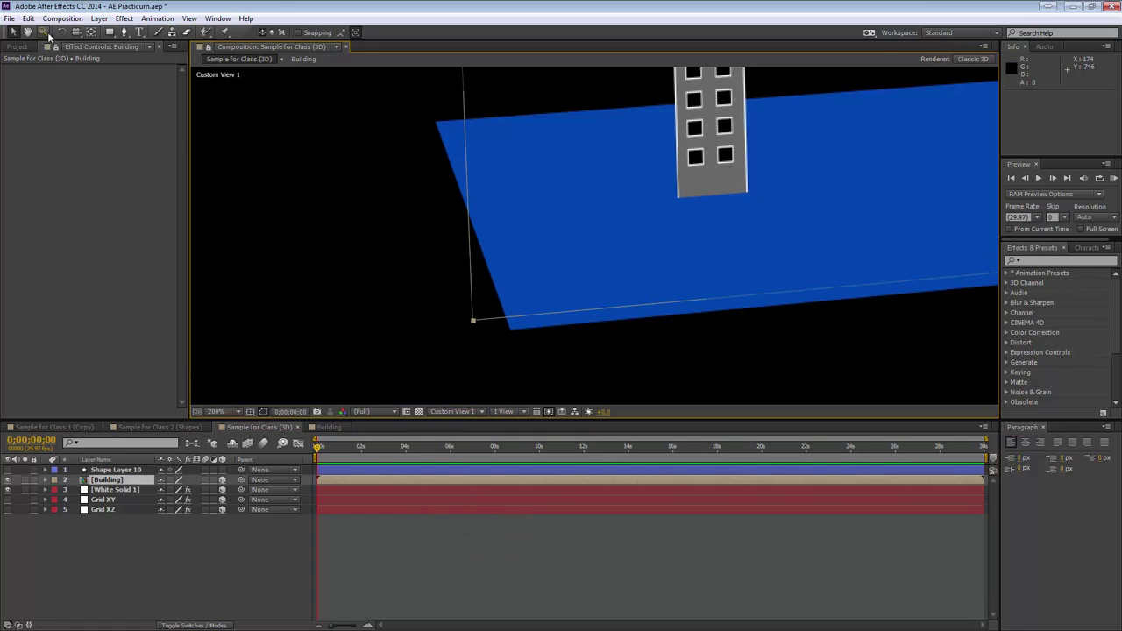
{"action": "left_click", "coordinate": [77, 33]}
{"action": "left_click_drag", "start_coordinate": [766, 213], "coordinate": [771, 136]}
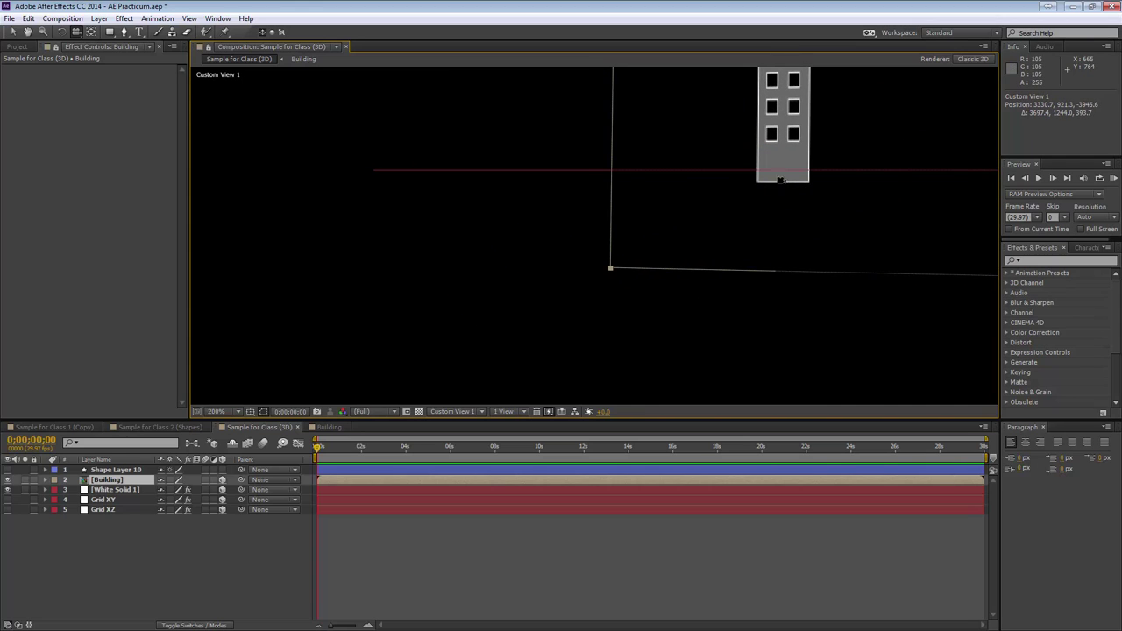
{"action": "left_click_drag", "start_coordinate": [738, 249], "coordinate": [802, 264]}
{"action": "left_click", "coordinate": [449, 411]}
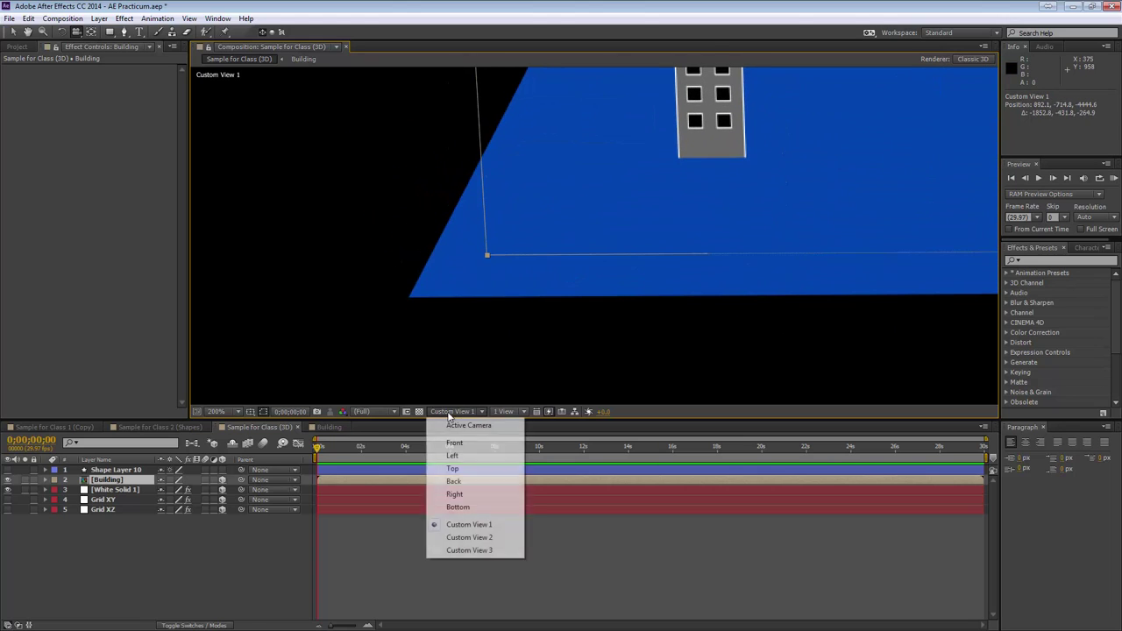
{"action": "left_click", "coordinate": [453, 427]}
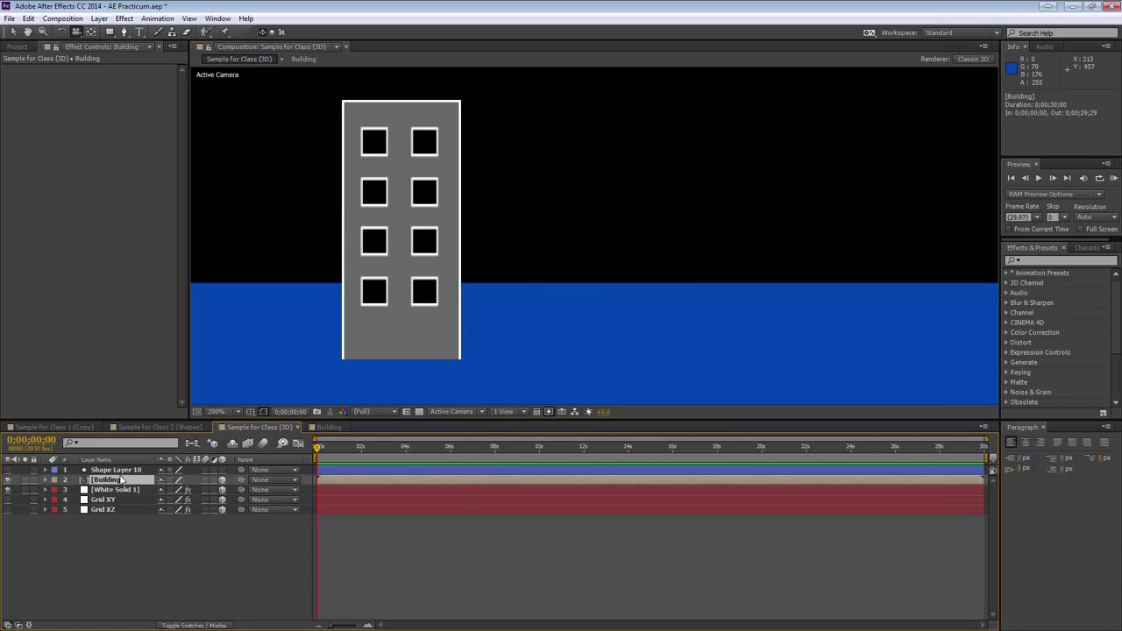
Duplicate the 3D Building layer.
{"action": "key", "text": "ctrl+d"}
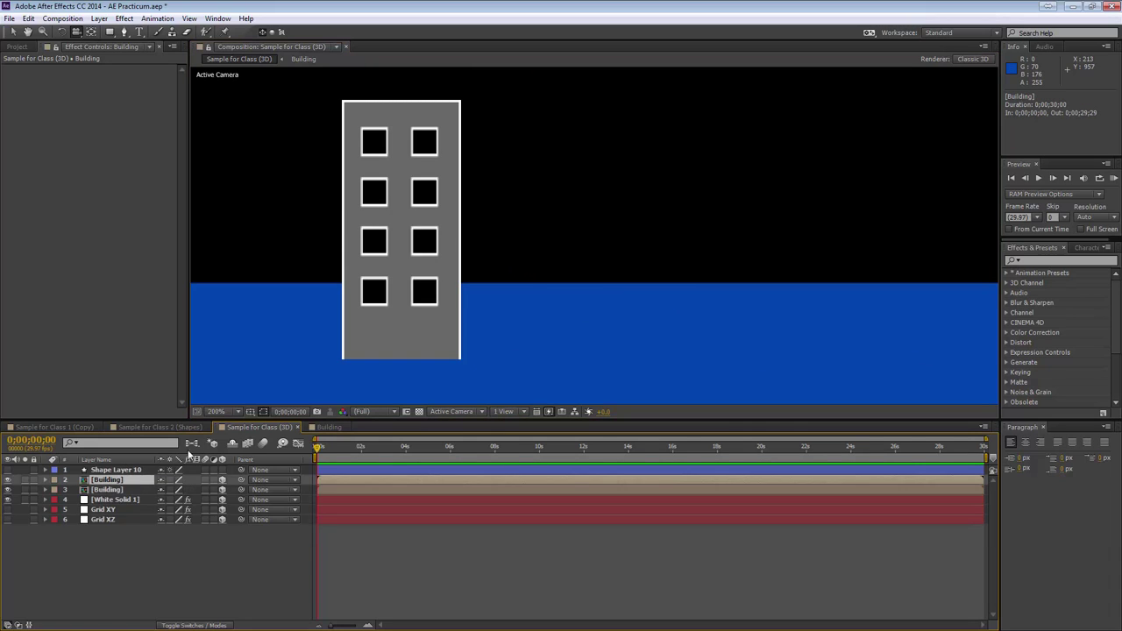
{"action": "left_click", "coordinate": [13, 31]}
{"action": "left_click_drag", "start_coordinate": [394, 231], "coordinate": [549, 225]}
{"action": "left_click_drag", "start_coordinate": [520, 226], "coordinate": [393, 228]}
{"action": "key", "text": "ctrl+z"}
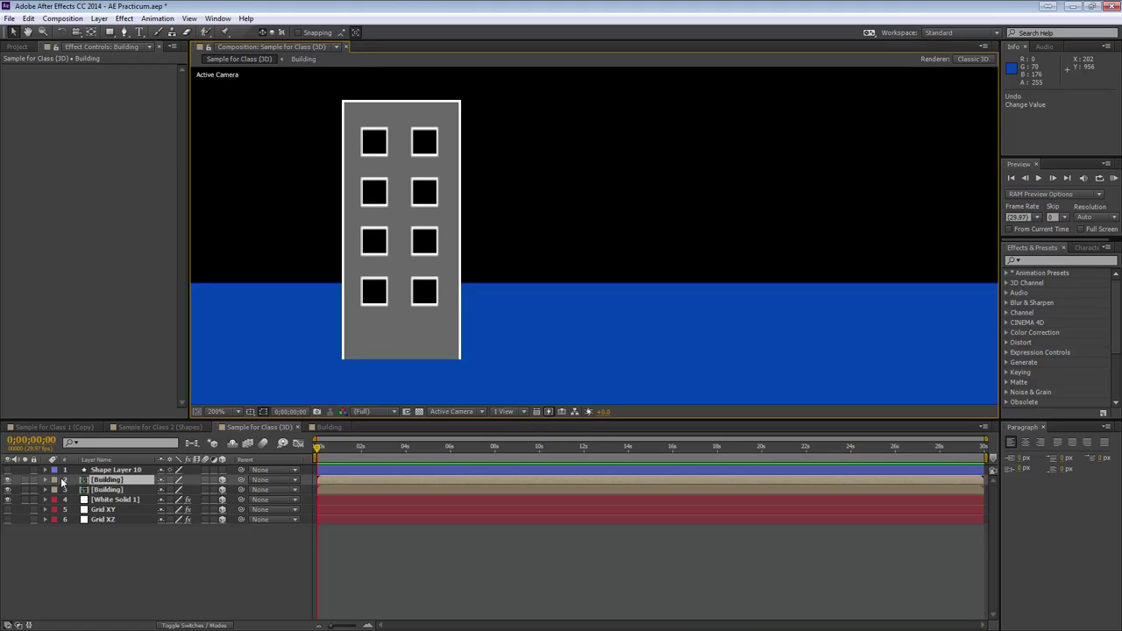
Set the Z position of the duplicated Building layer to -200, bringing it in front of the original.
{"action": "key", "text": "p"}
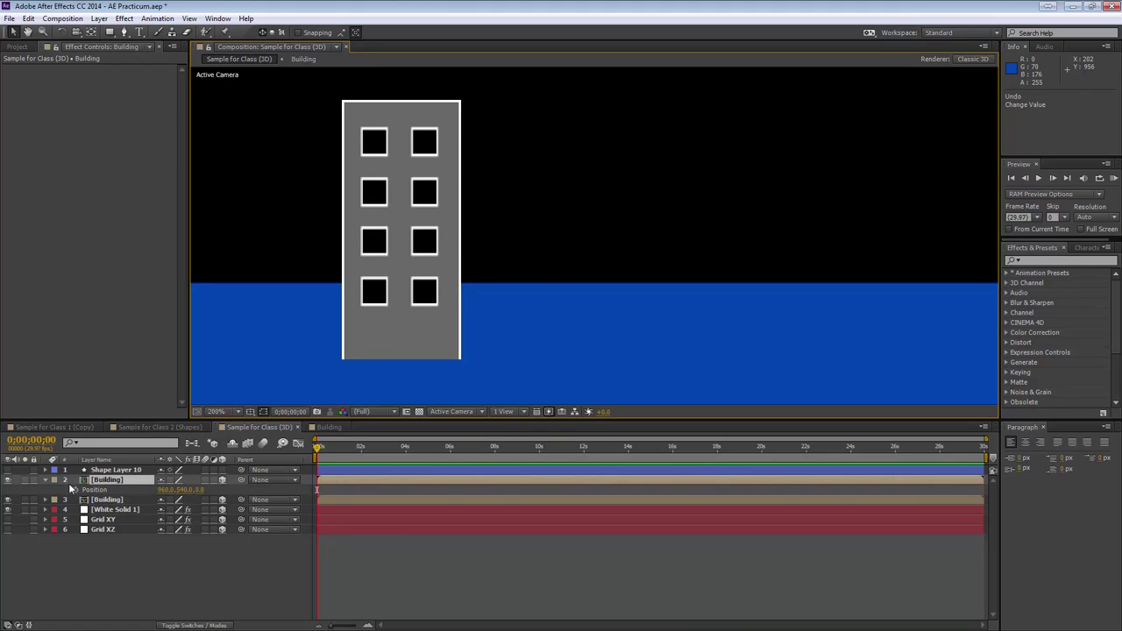
{"action": "left_click", "coordinate": [205, 489]}
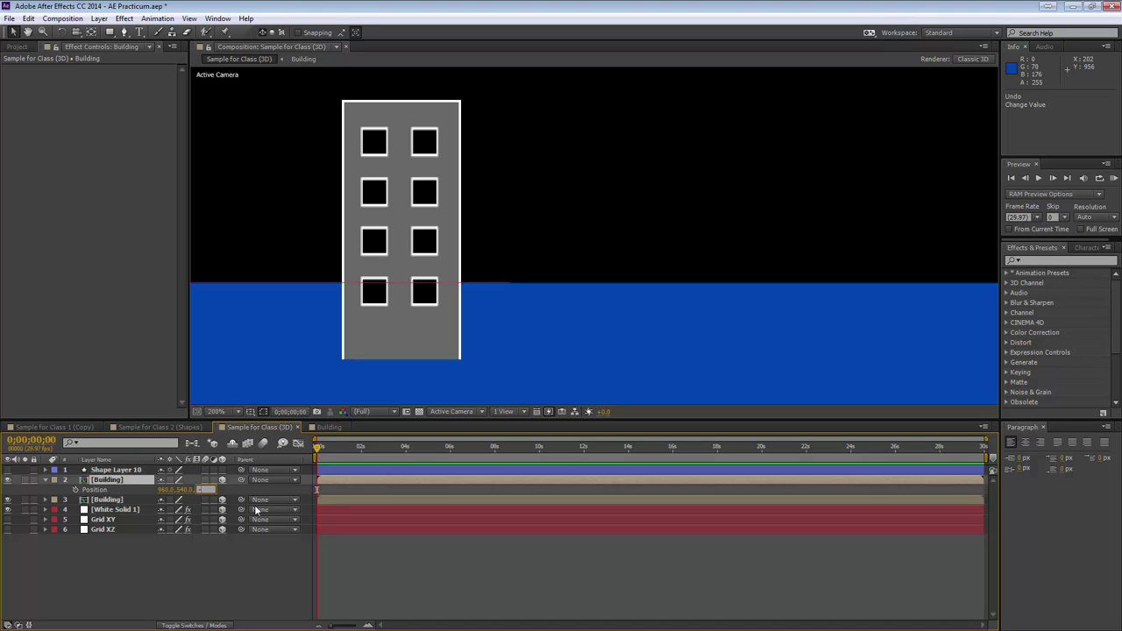
{"action": "key", "text": "Return"}
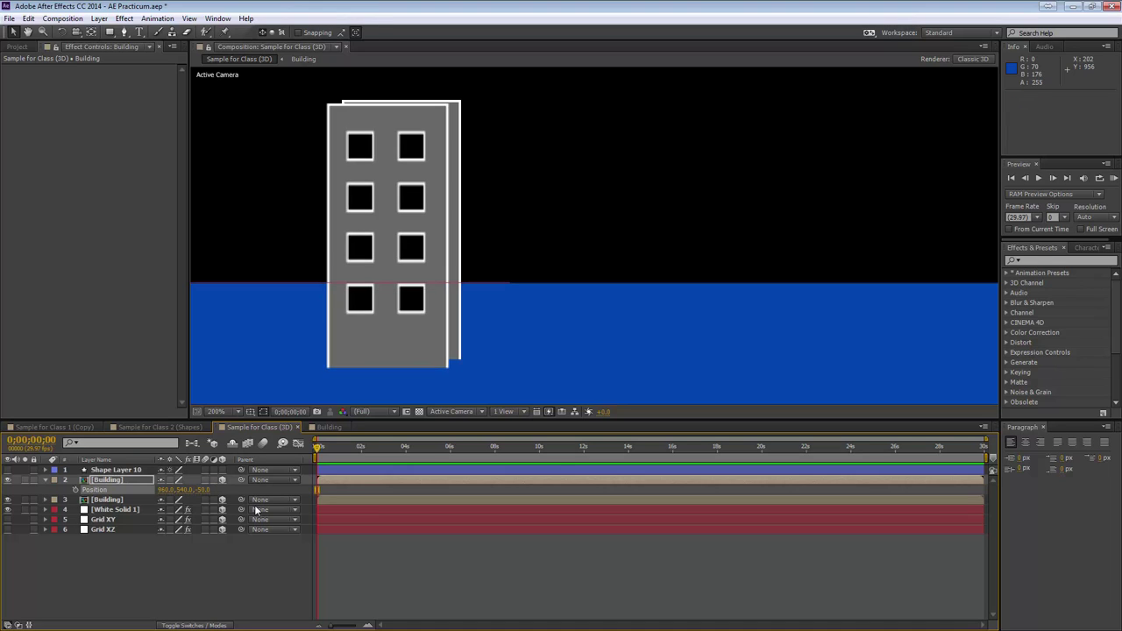
{"action": "left_click", "coordinate": [202, 489]}
{"action": "type", "text": "-200"}
{"action": "key", "text": "Return"}
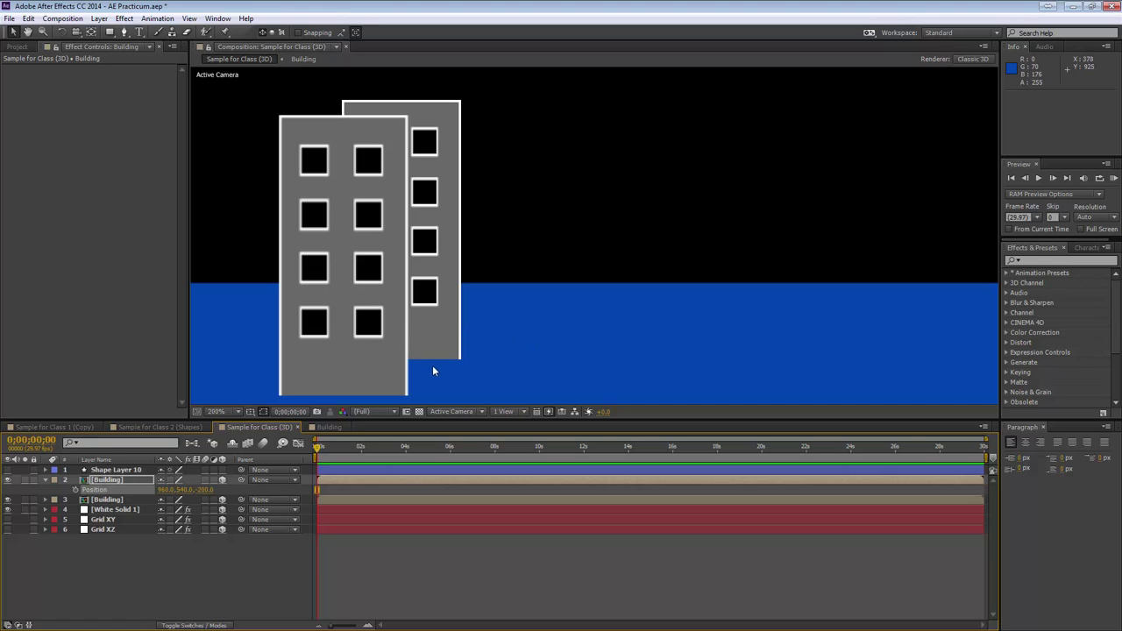
Duplicate both Building layers and shift the two copies sideways to an X position of 1106.
{"action": "left_click", "coordinate": [105, 500], "text": "shift"}
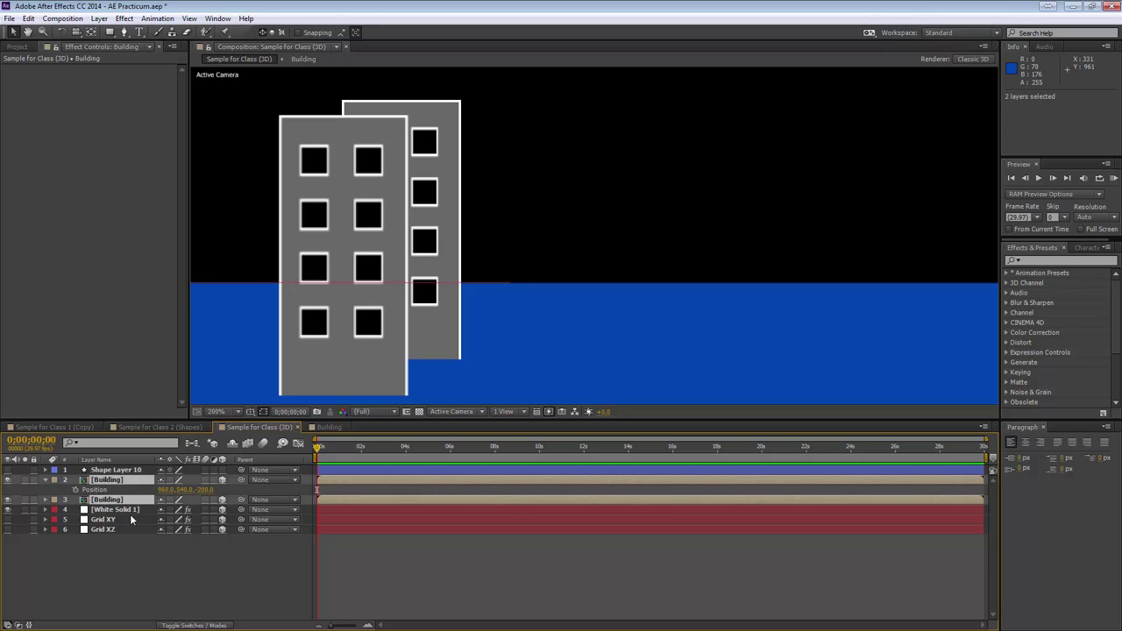
{"action": "key", "text": "ctrl+d"}
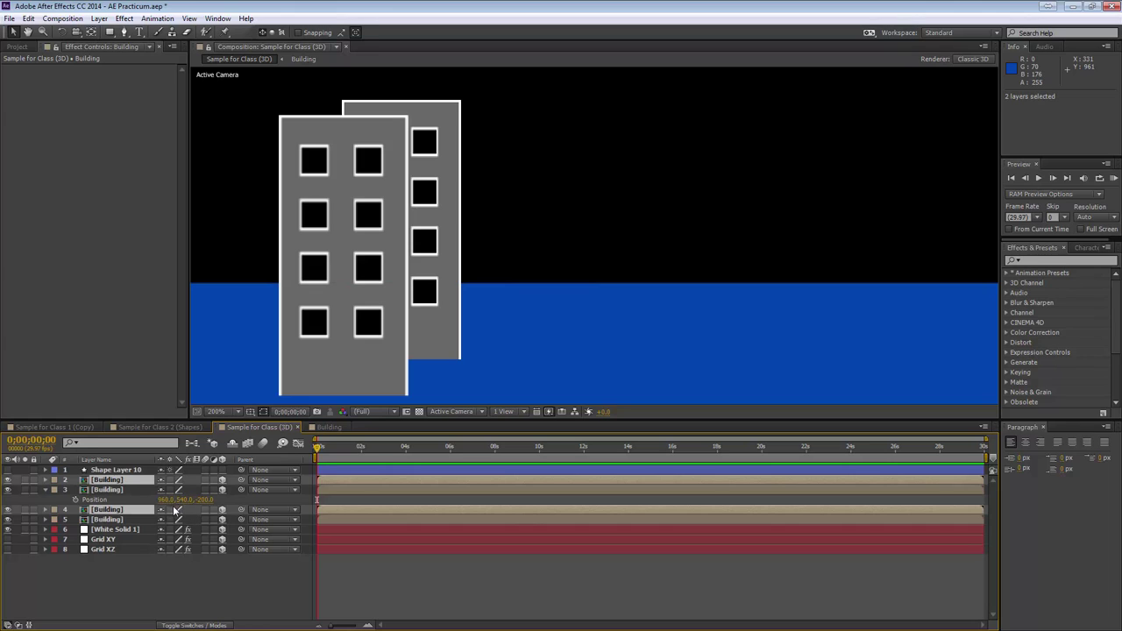
{"action": "key", "text": "p"}
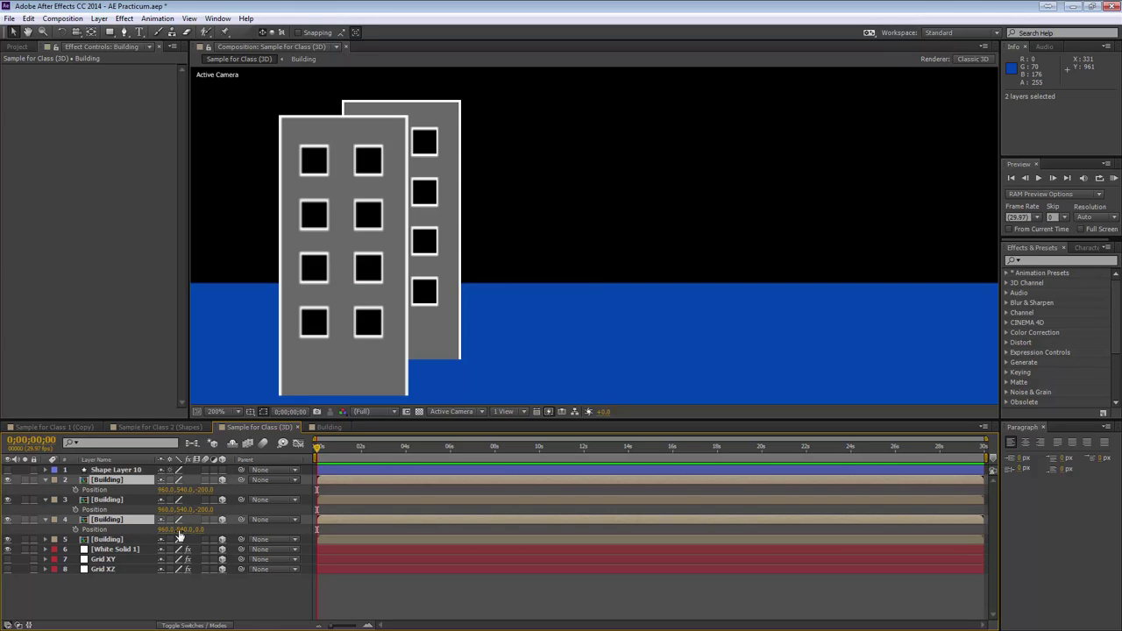
{"action": "left_click_drag", "start_coordinate": [162, 535], "coordinate": [251, 533]}
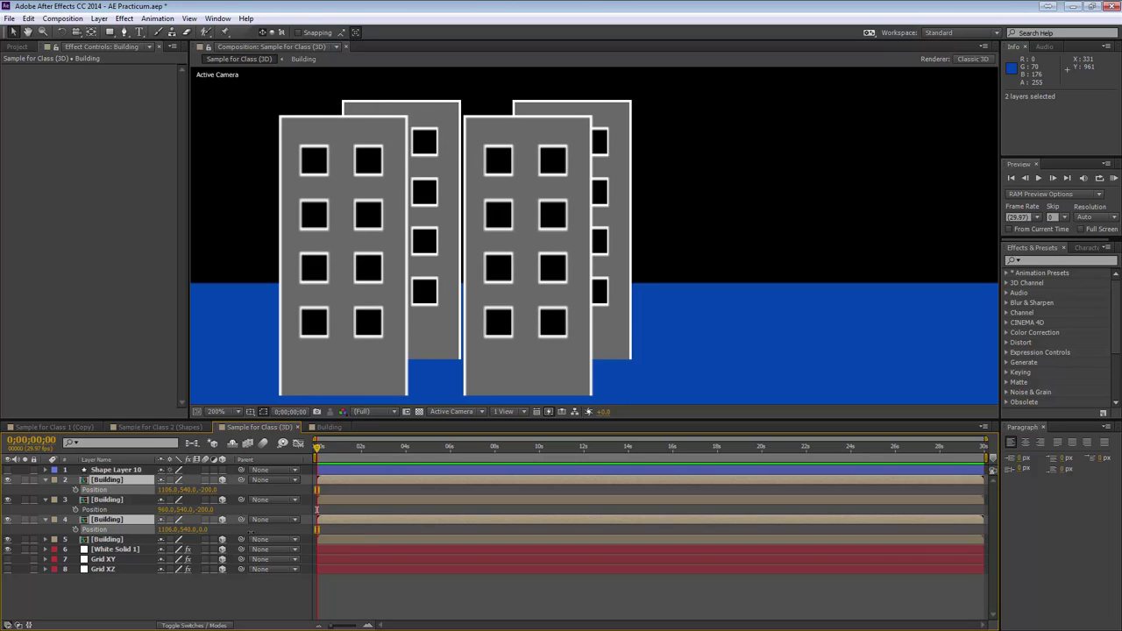
Pre-compose all four Building layers into a new composition named City Block, moving all attributes into it.
{"action": "left_click", "coordinate": [114, 541]}
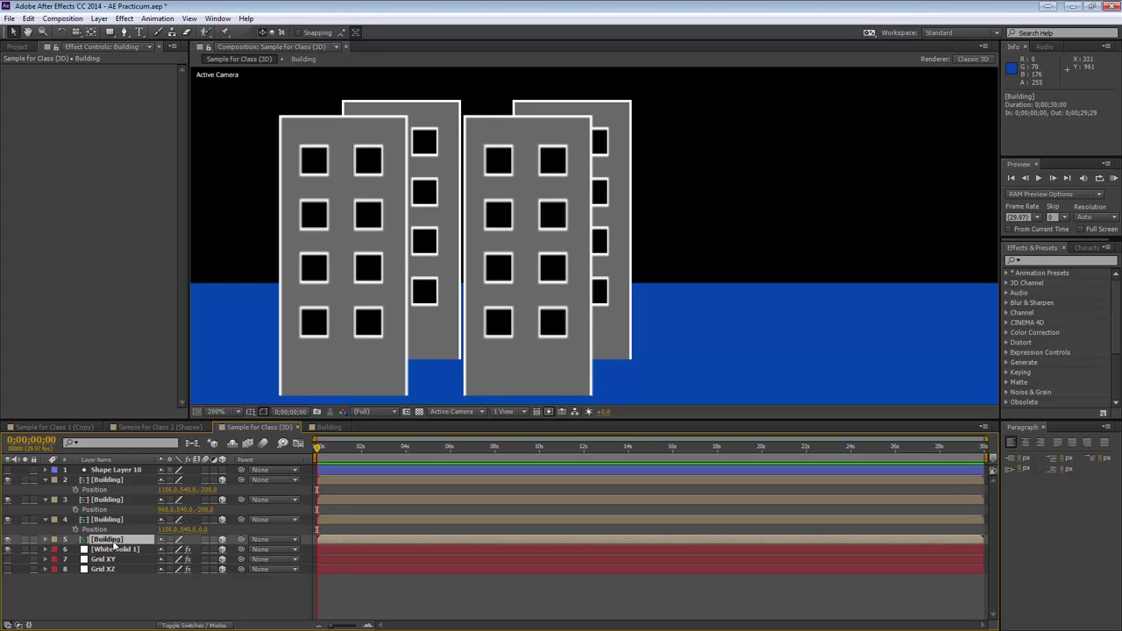
{"action": "left_click", "coordinate": [115, 480], "text": "shift"}
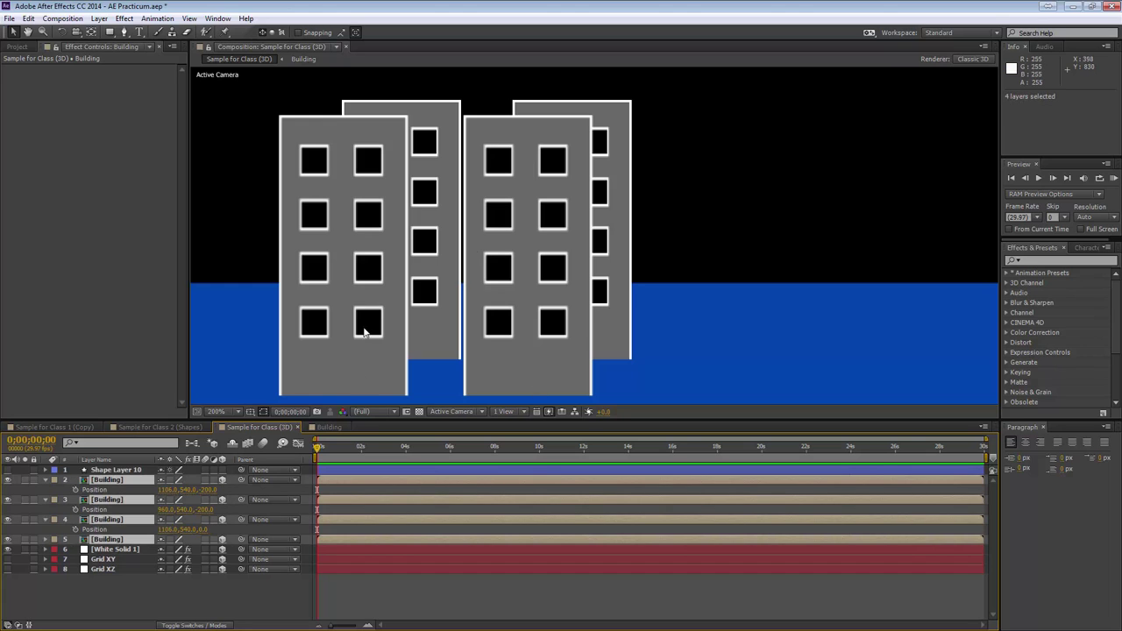
{"action": "right_click", "coordinate": [104, 480]}
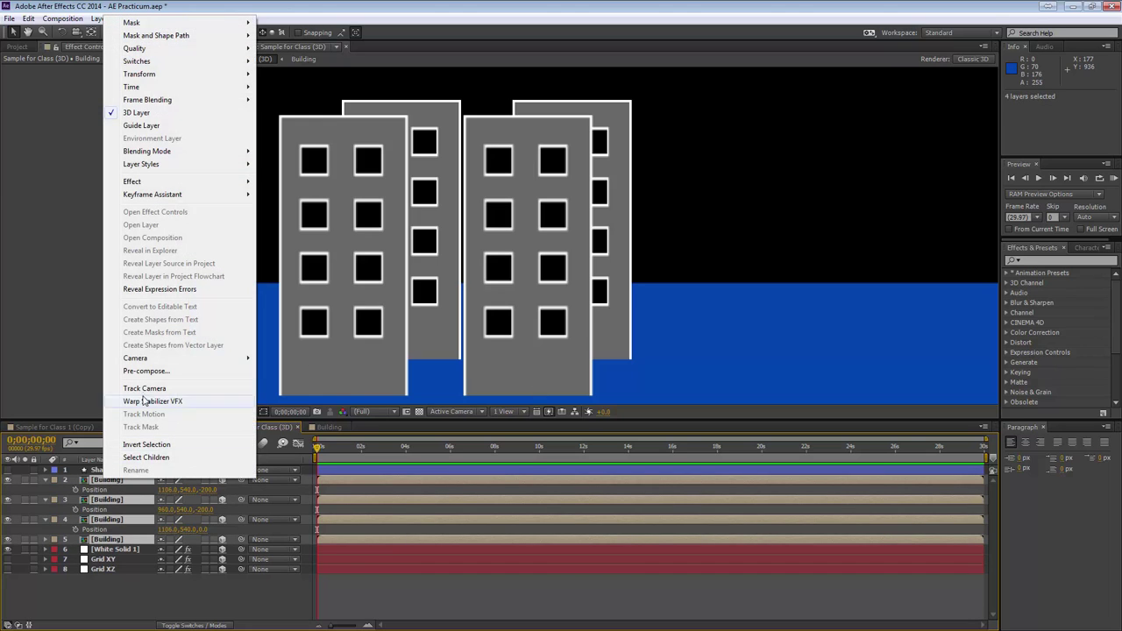
{"action": "left_click", "coordinate": [145, 372]}
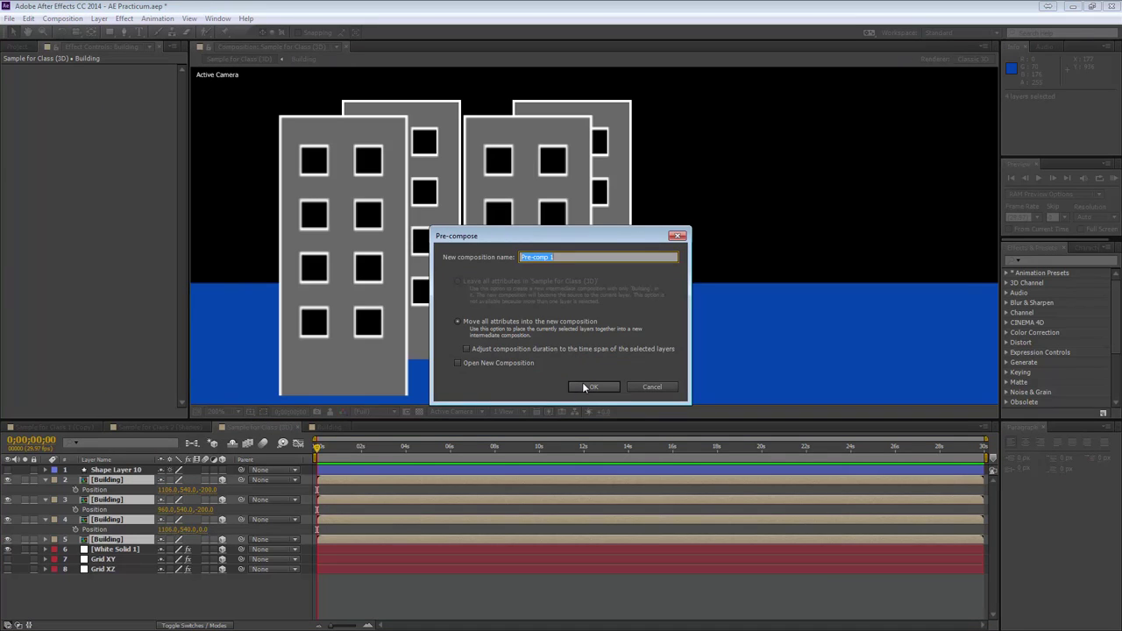
{"action": "type", "text": "City Block"}
{"action": "left_click", "coordinate": [592, 386]}
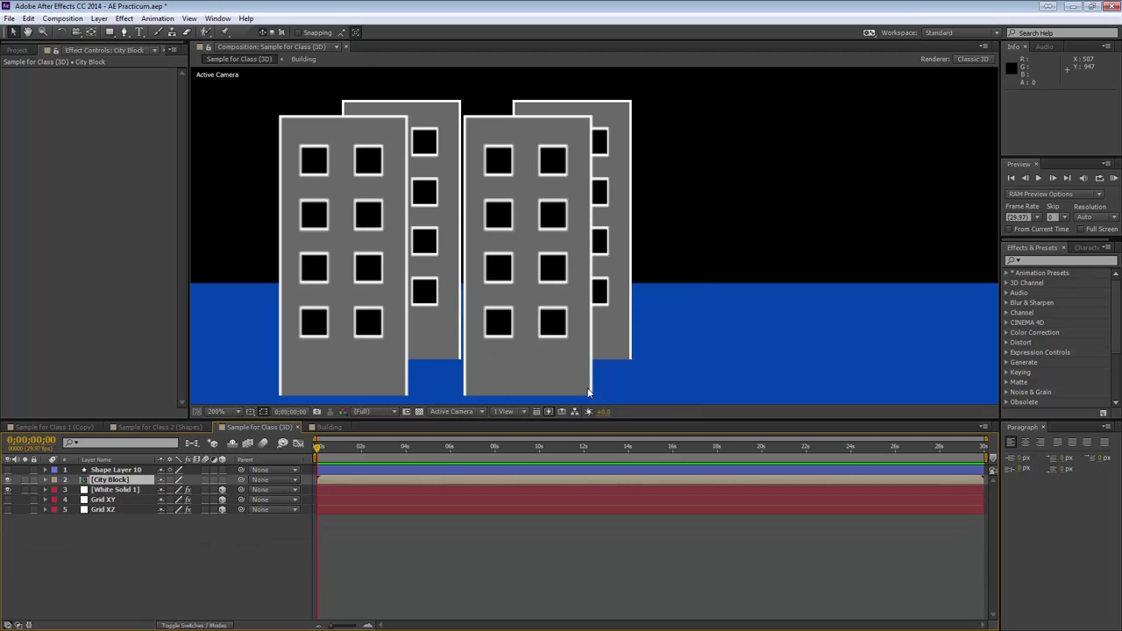
Examine the nested City Block and Building compositions, and return to the Sample for Class (3D) composition.
{"action": "double_click", "coordinate": [133, 479]}
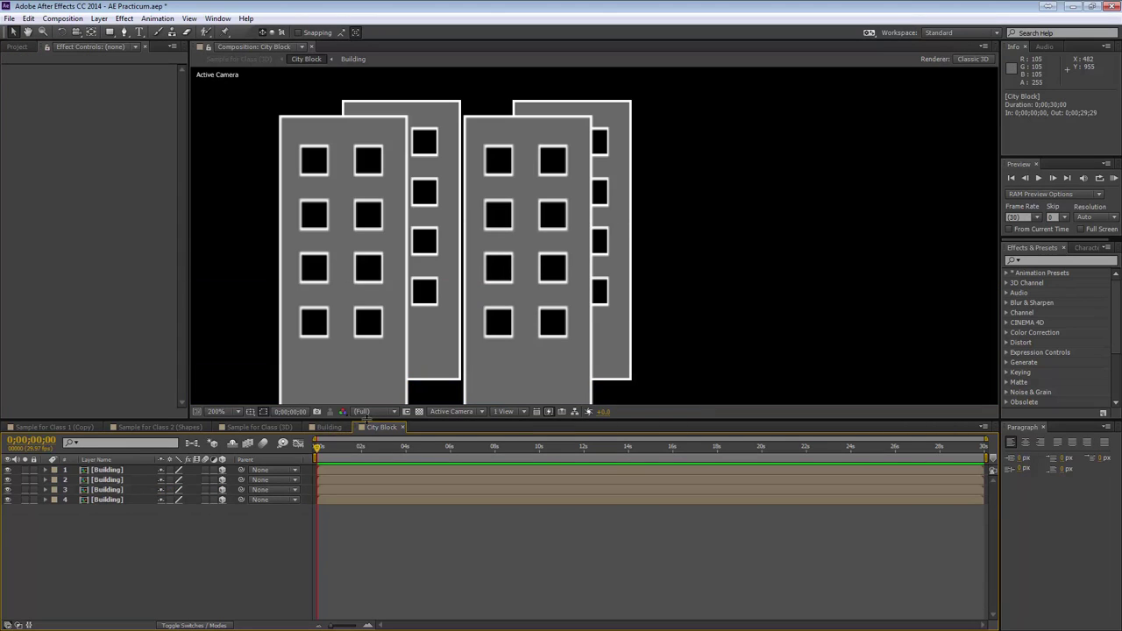
{"action": "left_click", "coordinate": [330, 428]}
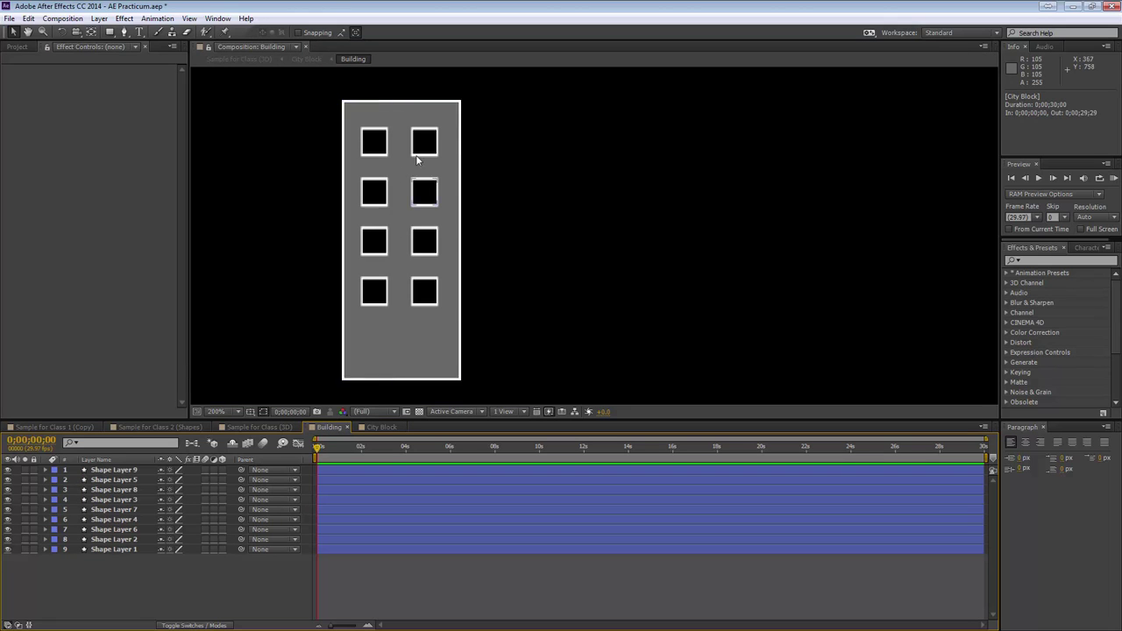
{"action": "left_click", "coordinate": [374, 428]}
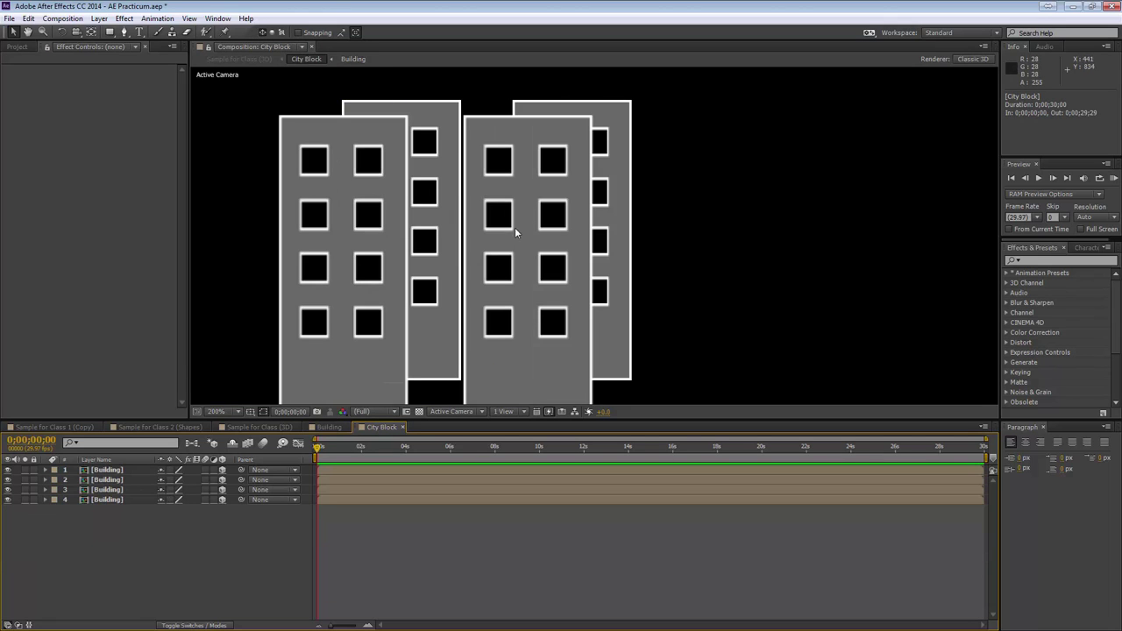
{"action": "left_click", "coordinate": [256, 427]}
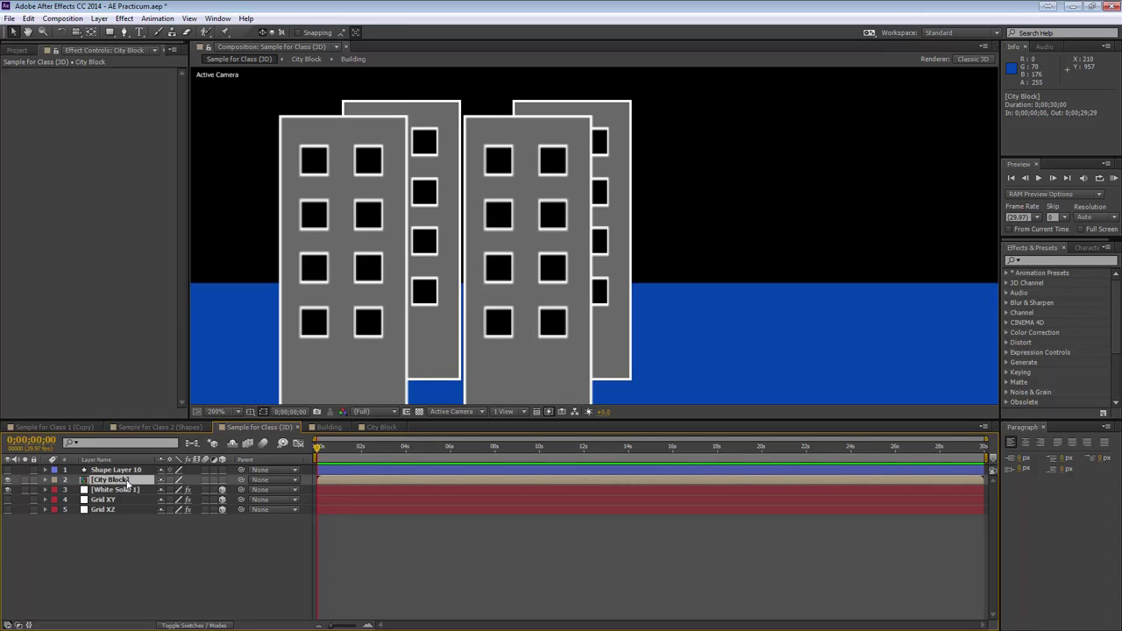
Duplicate City Block, with both layers made 3D, and shift the duplicate sideways to an X position of 1274.
{"action": "key", "text": "ctrl+d"}
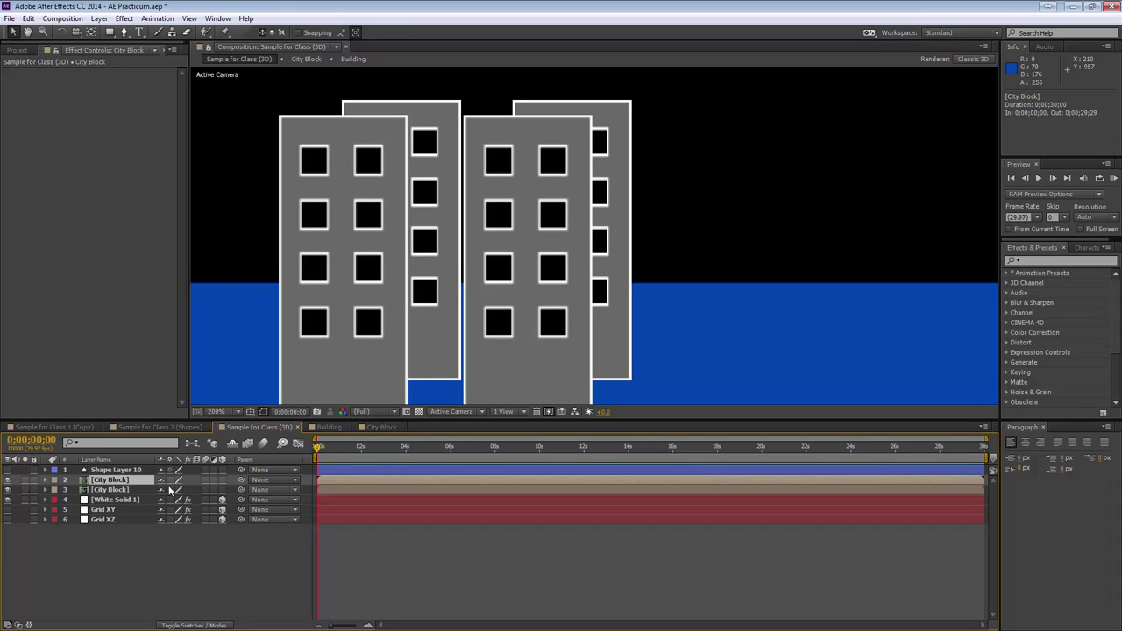
{"action": "left_click", "coordinate": [222, 489]}
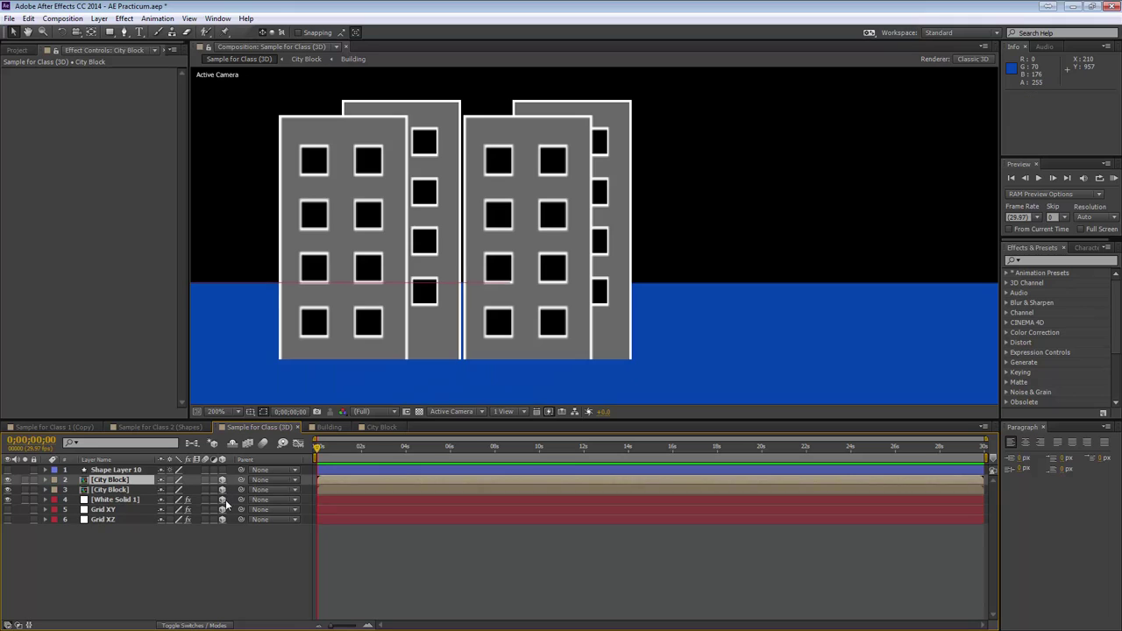
{"action": "key", "text": "p"}
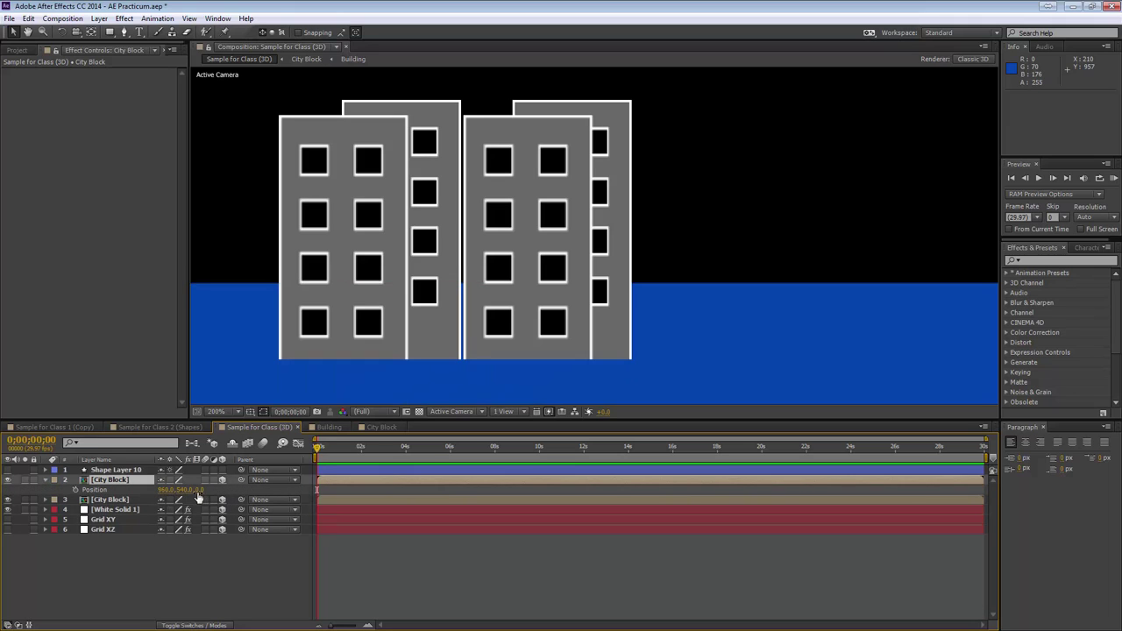
{"action": "left_click_drag", "start_coordinate": [166, 491], "coordinate": [352, 491]}
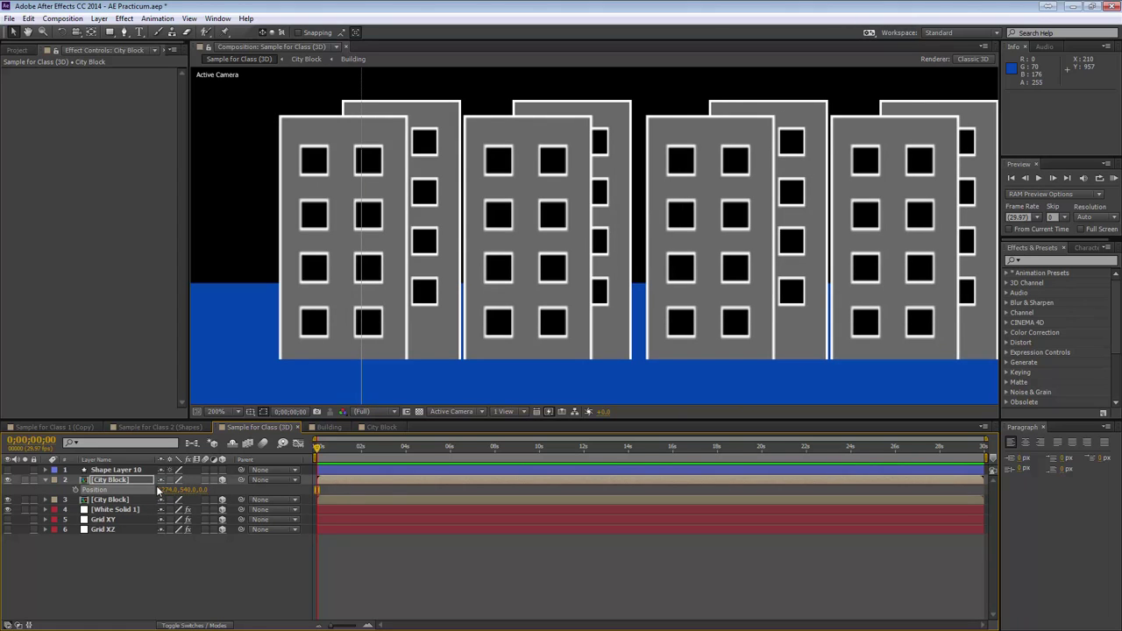
Try to duplicate the shifted City Block layer and bring the copy forward in Z.
{"action": "key", "text": "ctrl+d"}
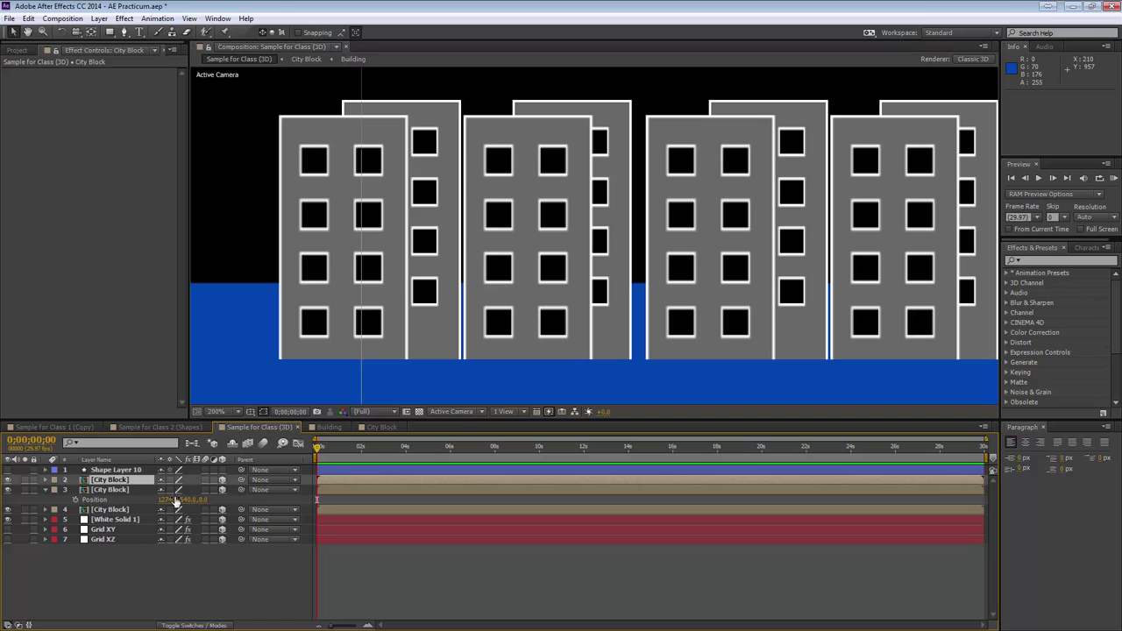
{"action": "key", "text": "p"}
{"action": "left_click_drag", "start_coordinate": [202, 489], "coordinate": [83, 489]}
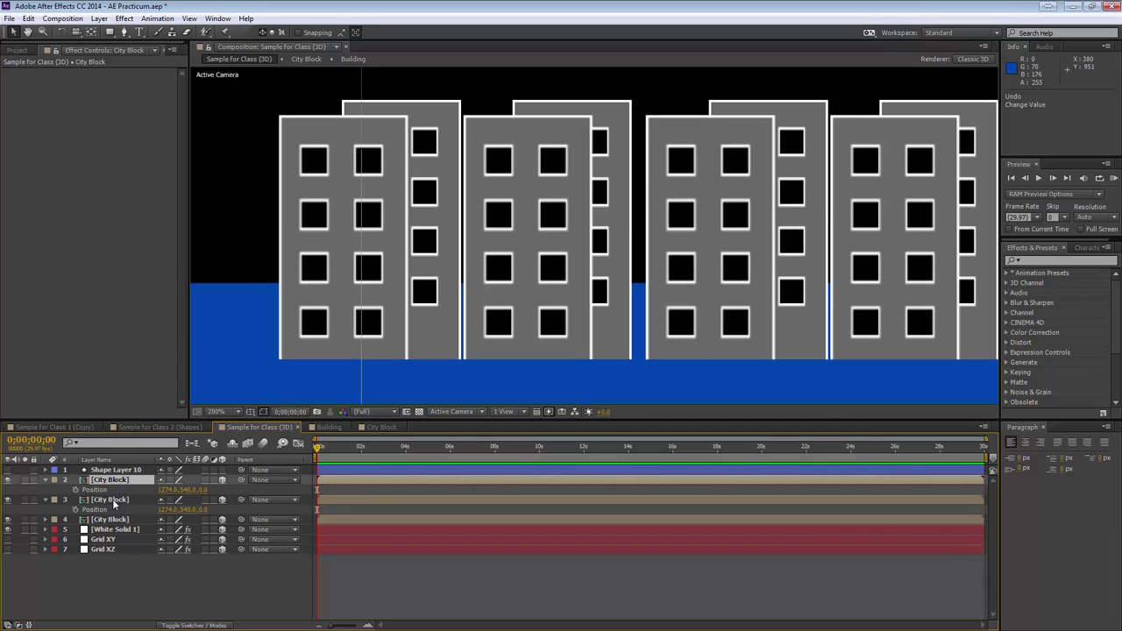
Try to duplicate the two overlapping City Block layers and bring the copies forward to a Z position of -218.
{"action": "left_click", "coordinate": [111, 500], "text": "ctrl"}
{"action": "key", "text": "ctrl+d"}
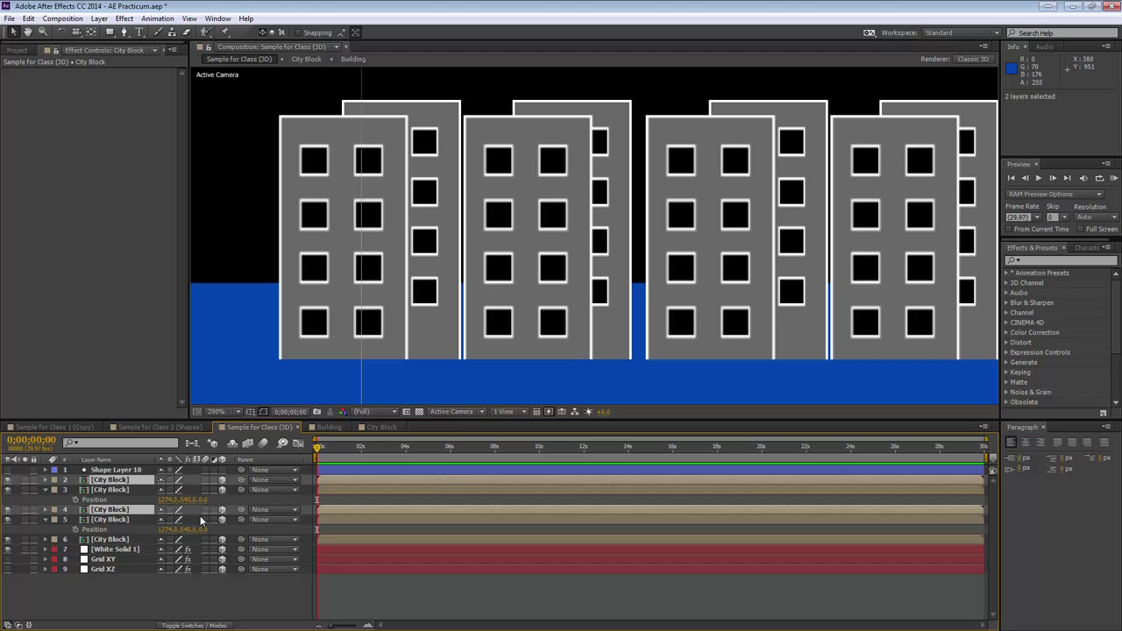
{"action": "key", "text": "p"}
{"action": "left_click_drag", "start_coordinate": [203, 489], "coordinate": [118, 489]}
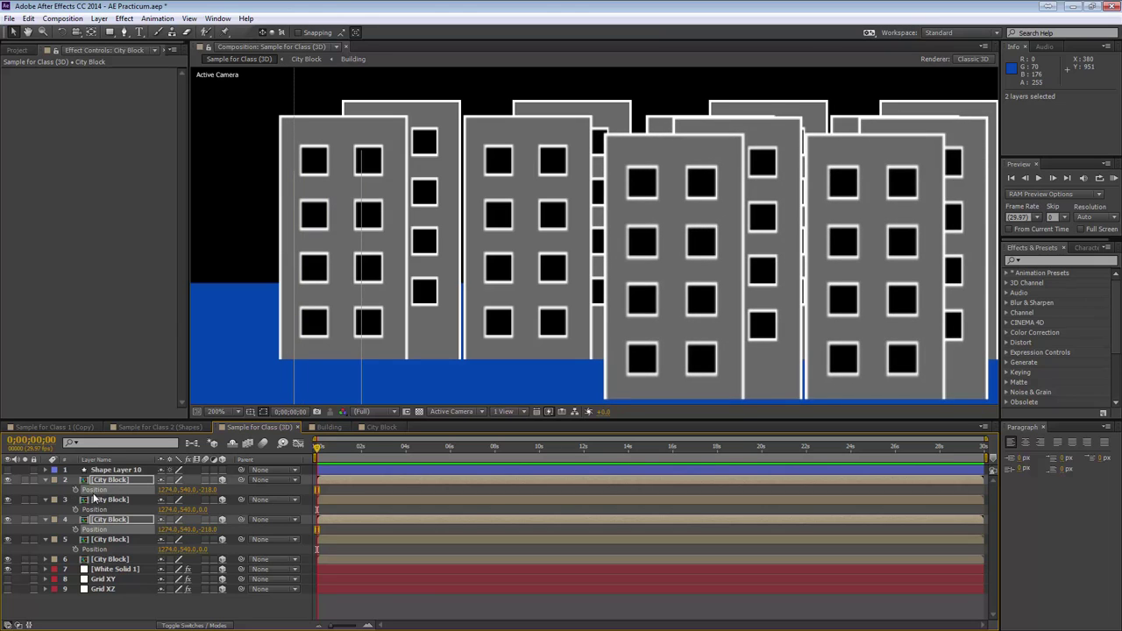
{"action": "key", "text": "ctrl+z"}
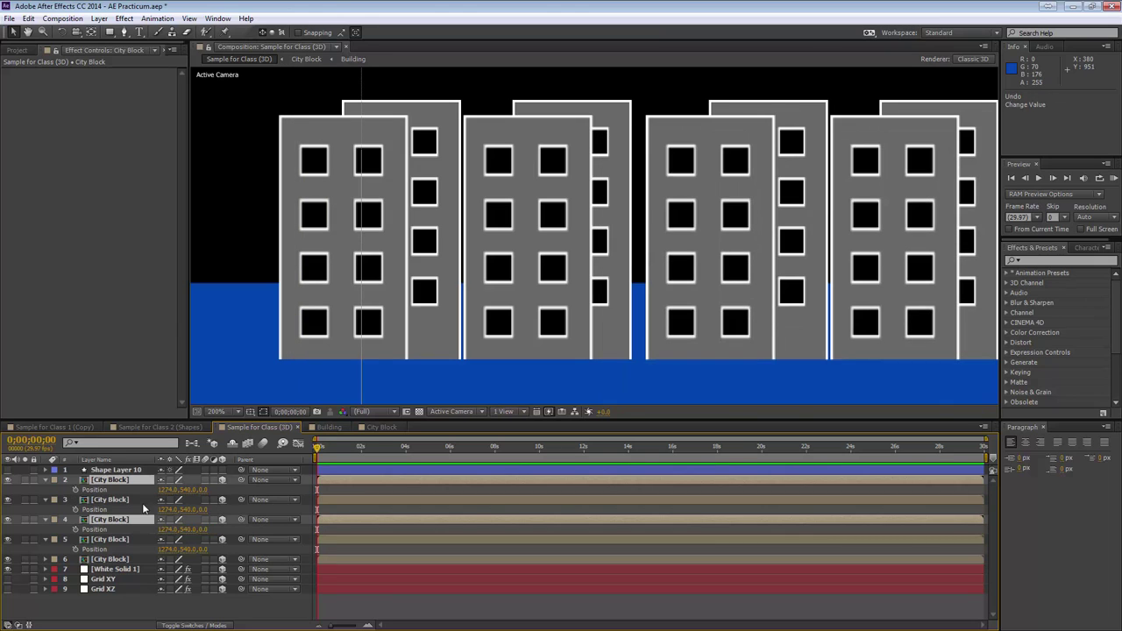
Delete the redundant City Block copies, toggling layer visibility to check that only the original and the shifted block remain.
{"action": "key", "text": "Delete"}
{"action": "left_click", "coordinate": [111, 560]}
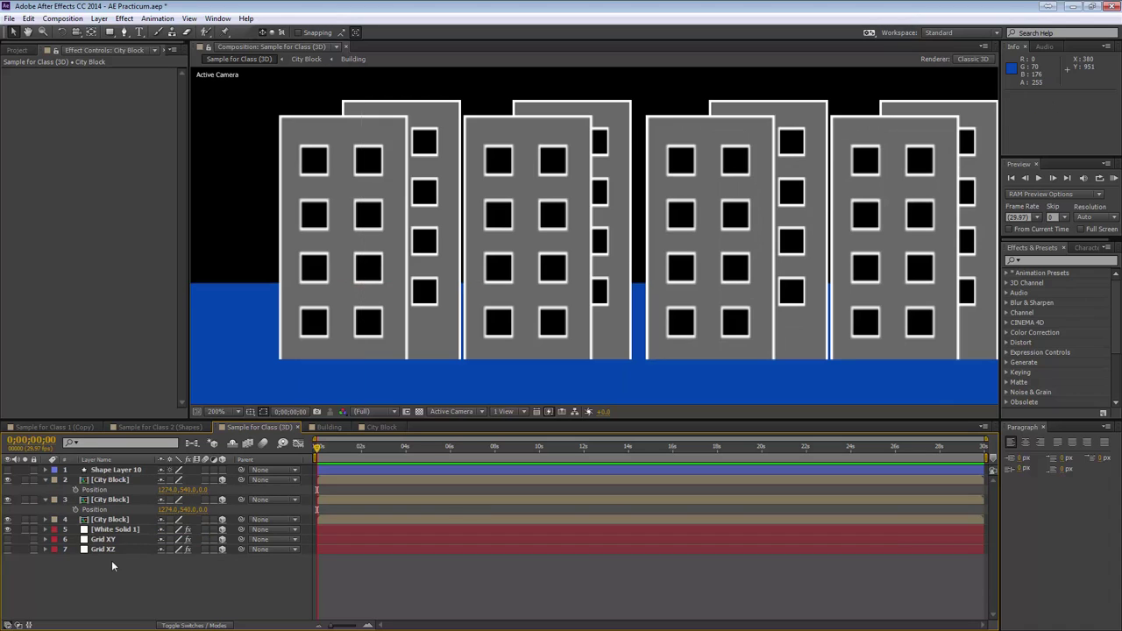
{"action": "left_click", "coordinate": [96, 500]}
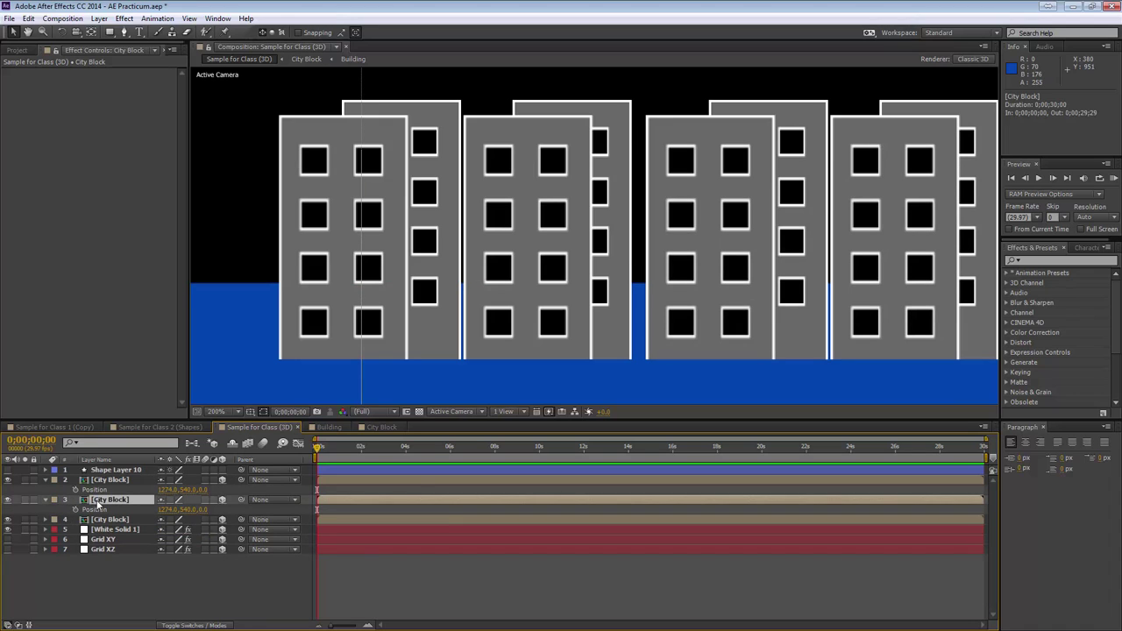
{"action": "left_click", "coordinate": [10, 501]}
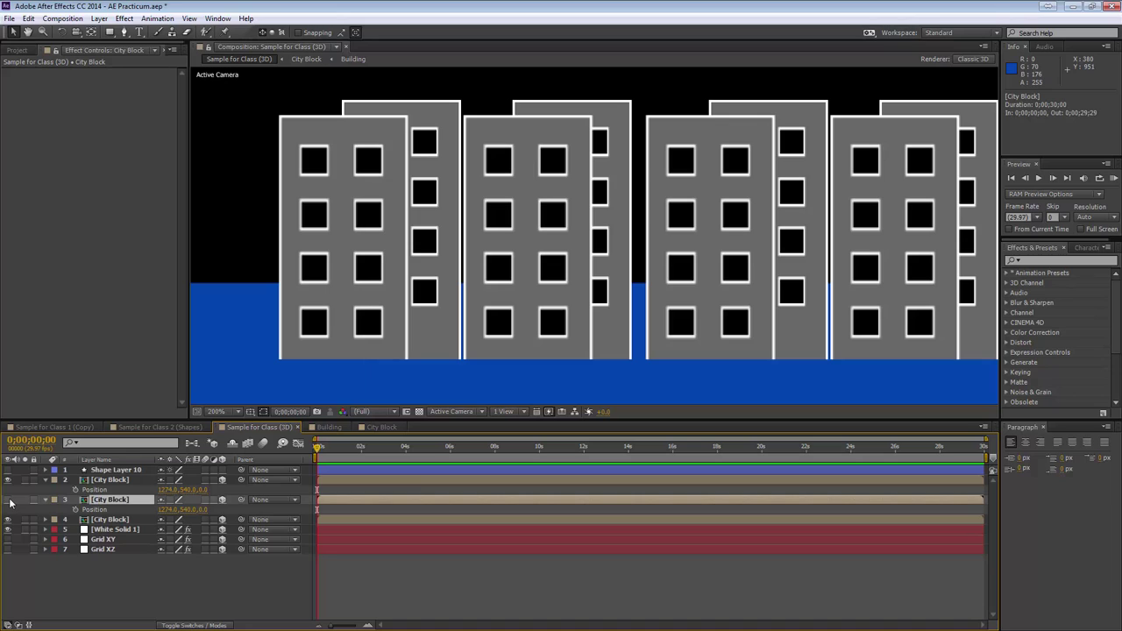
{"action": "left_click", "coordinate": [10, 501]}
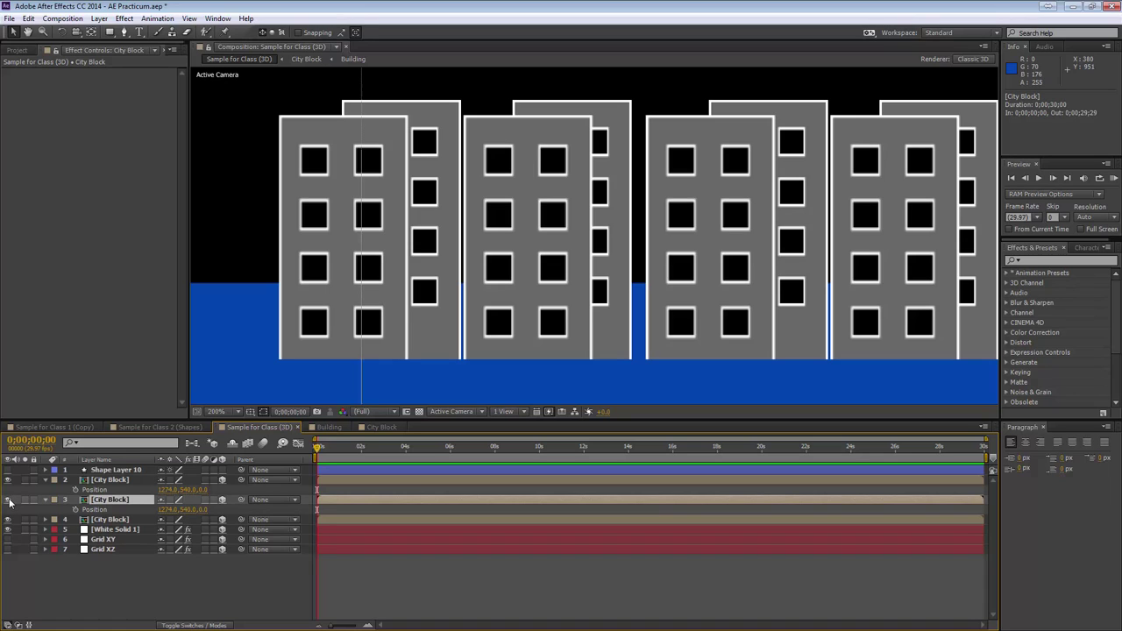
{"action": "left_click", "coordinate": [10, 501]}
{"action": "left_click", "coordinate": [10, 501]}
{"action": "key", "text": "Delete"}
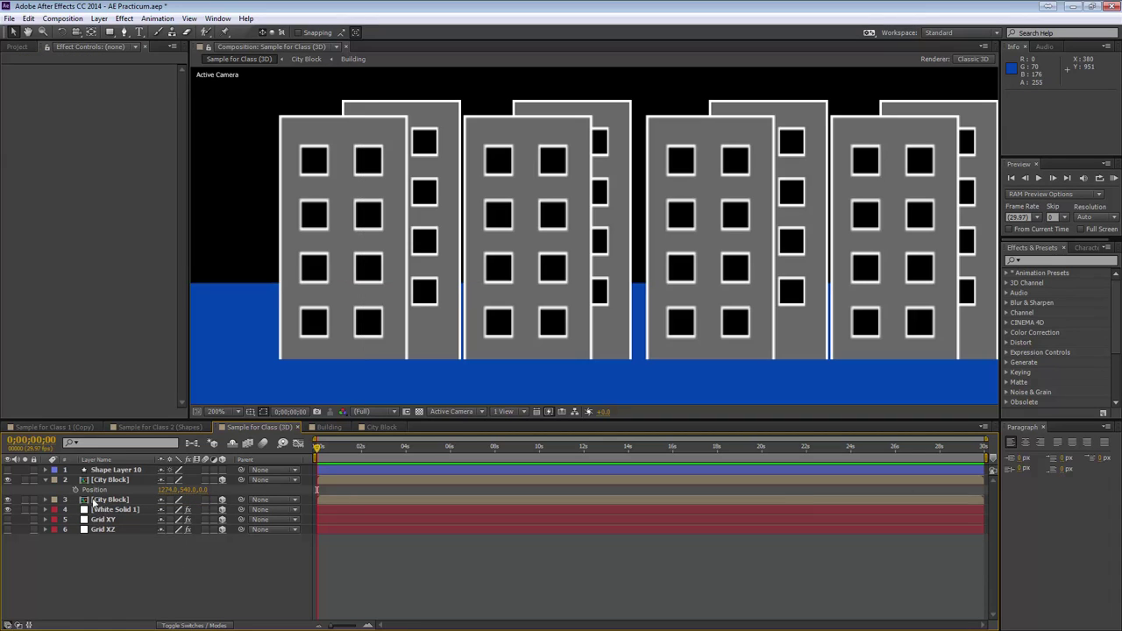
{"action": "left_click", "coordinate": [9, 500]}
{"action": "left_click", "coordinate": [10, 500]}
{"action": "left_click", "coordinate": [10, 481]}
{"action": "left_click", "coordinate": [10, 480]}
Duplicate both remaining City Block layers and bring the two copies forward to a Z position of -261.
{"action": "left_click", "coordinate": [94, 502]}
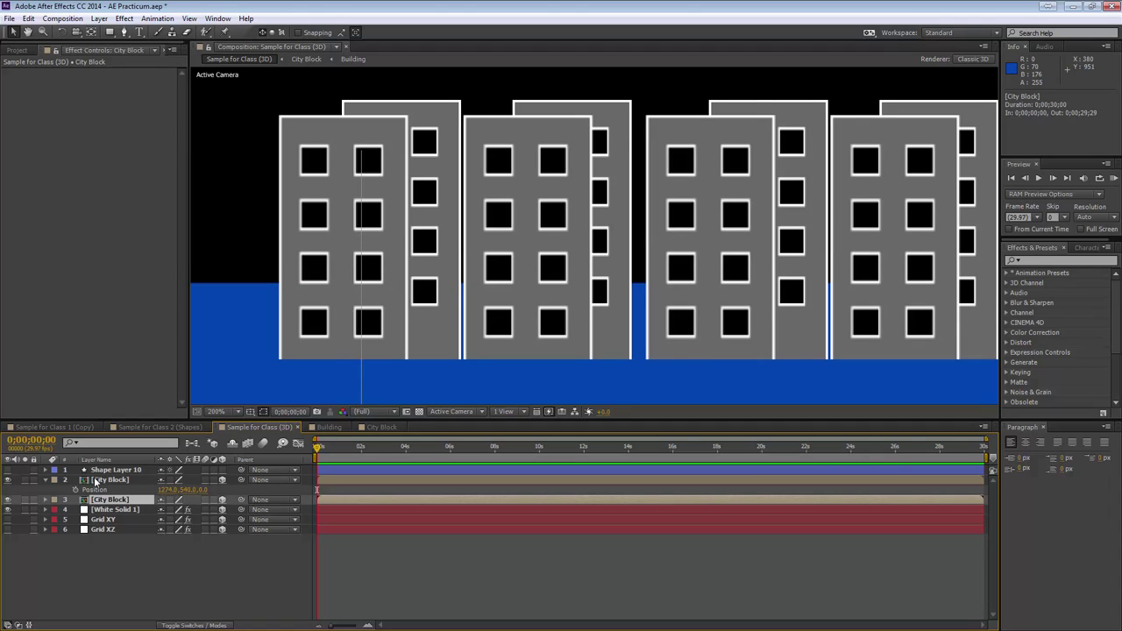
{"action": "left_click", "coordinate": [96, 481], "text": "ctrl"}
{"action": "key", "text": "p"}
{"action": "key", "text": "p"}
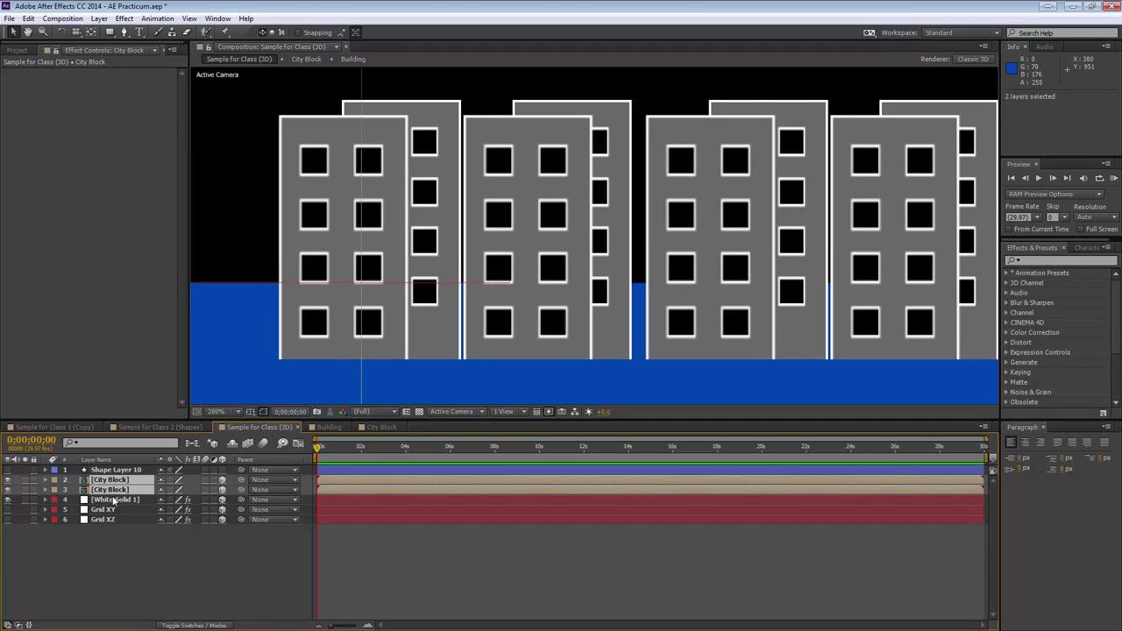
{"action": "key", "text": "ctrl+d"}
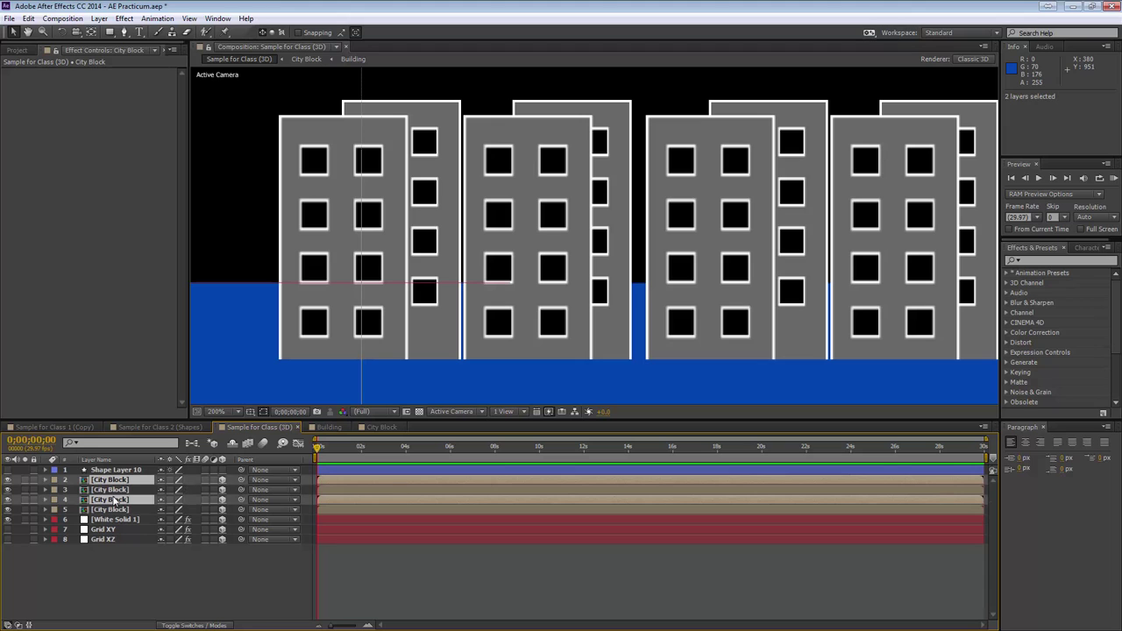
{"action": "key", "text": "p"}
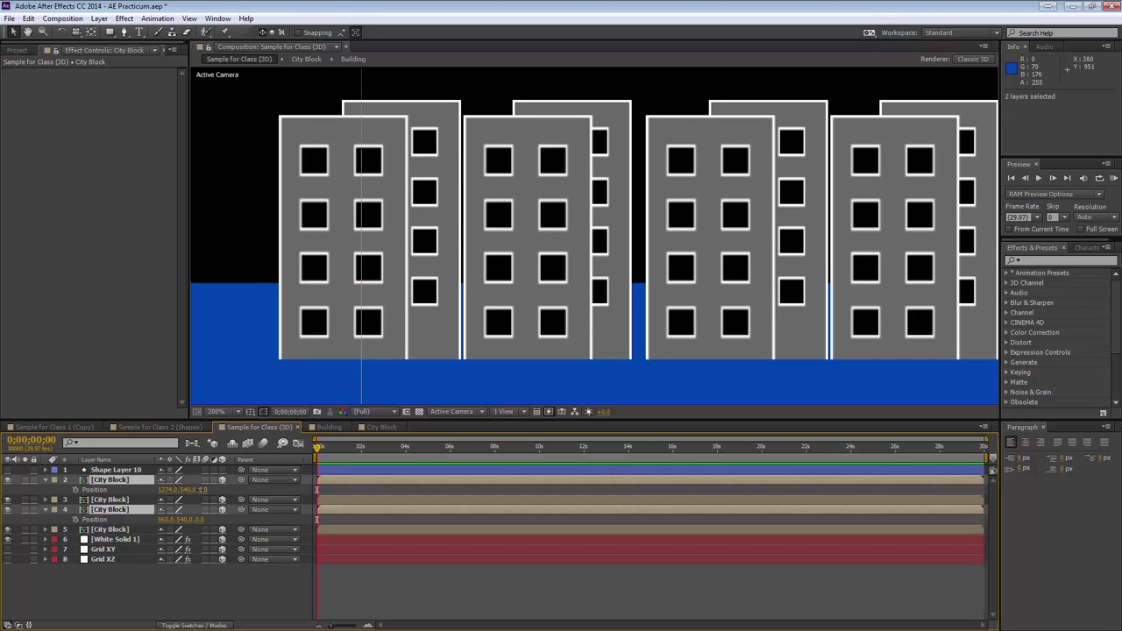
{"action": "left_click_drag", "start_coordinate": [202, 489], "coordinate": [181, 489]}
Examine the depth of the building rows in Custom View 1 and compare it with the nested City Block and Building compositions.
{"action": "left_click", "coordinate": [448, 412]}
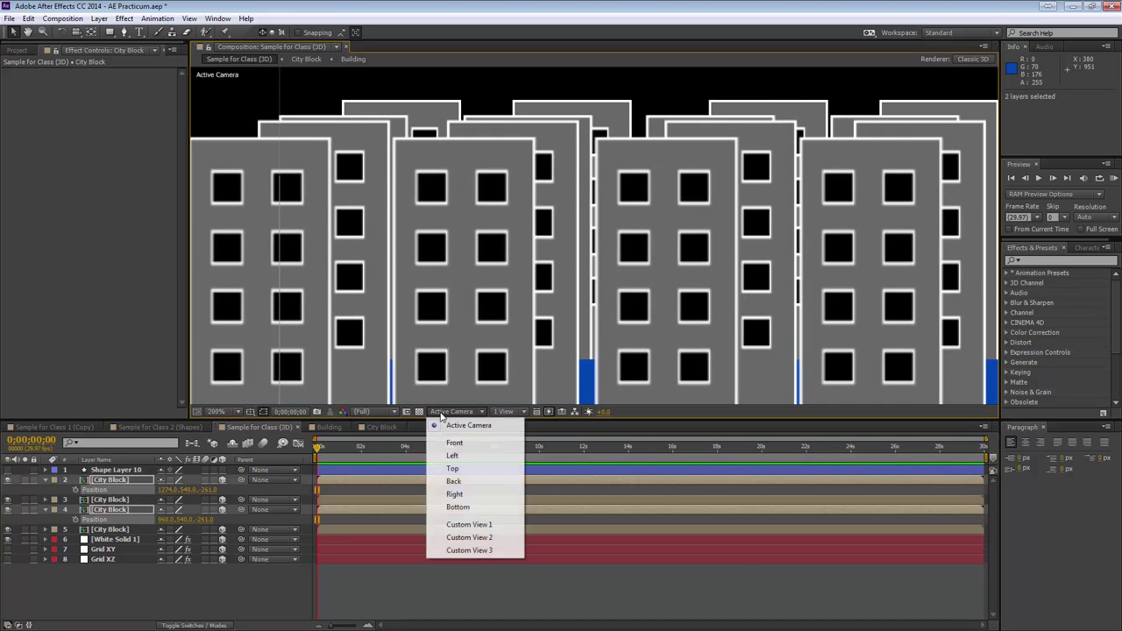
{"action": "left_click", "coordinate": [473, 524]}
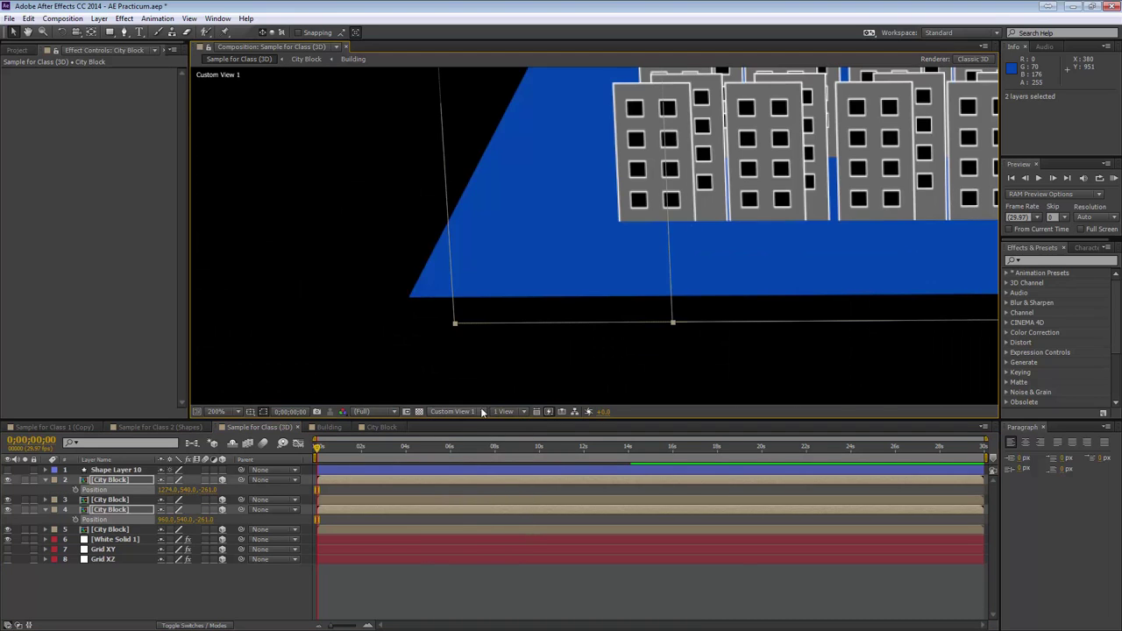
{"action": "left_click", "coordinate": [76, 32]}
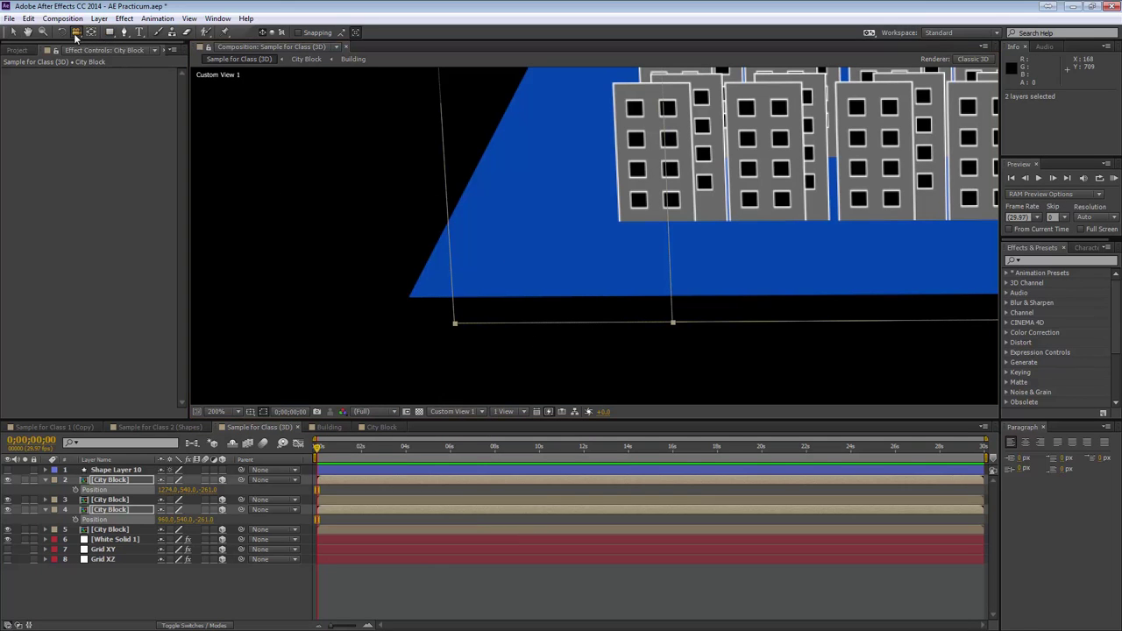
{"action": "left_click_drag", "start_coordinate": [781, 166], "coordinate": [675, 250]}
{"action": "scroll", "coordinate": [544, 232], "scroll_direction": "down", "scroll_amount": 2}
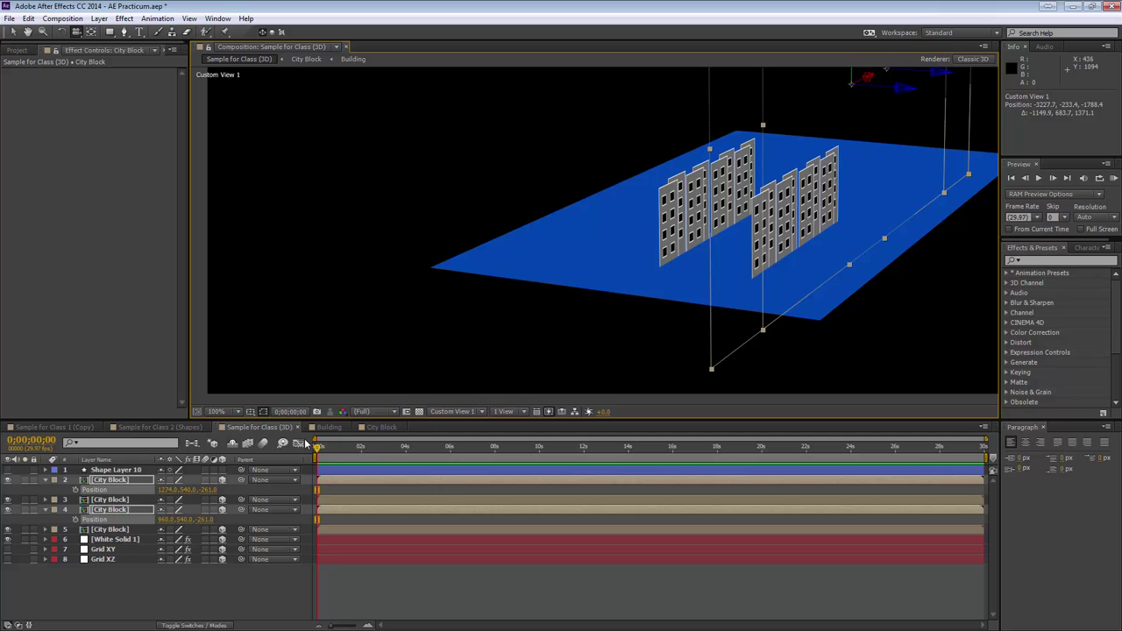
{"action": "left_click", "coordinate": [377, 427]}
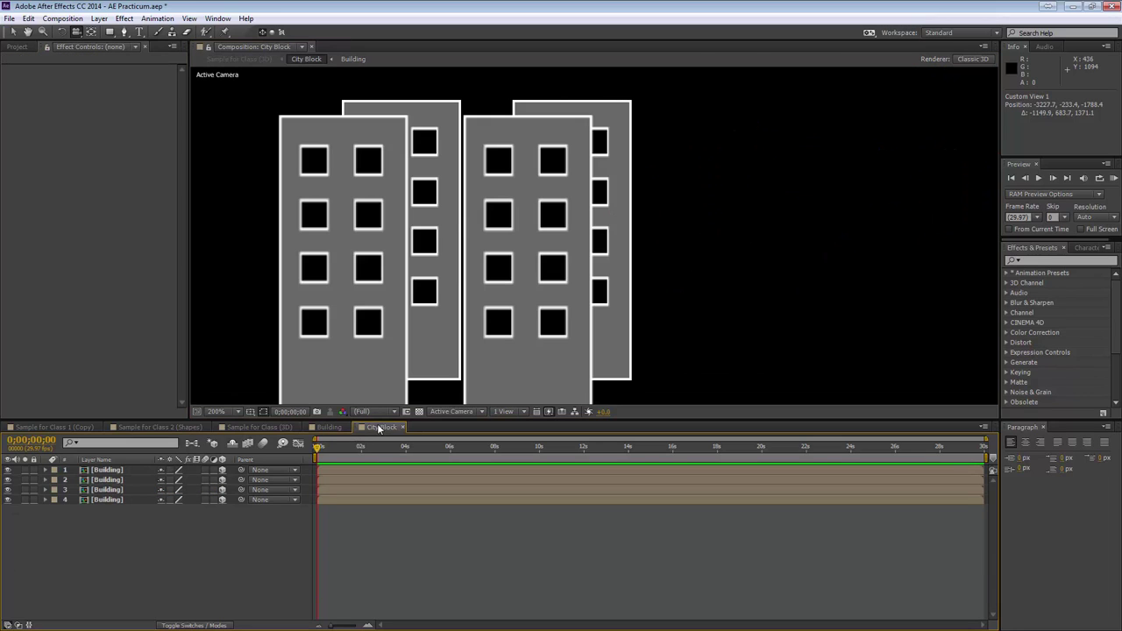
{"action": "left_click", "coordinate": [329, 428]}
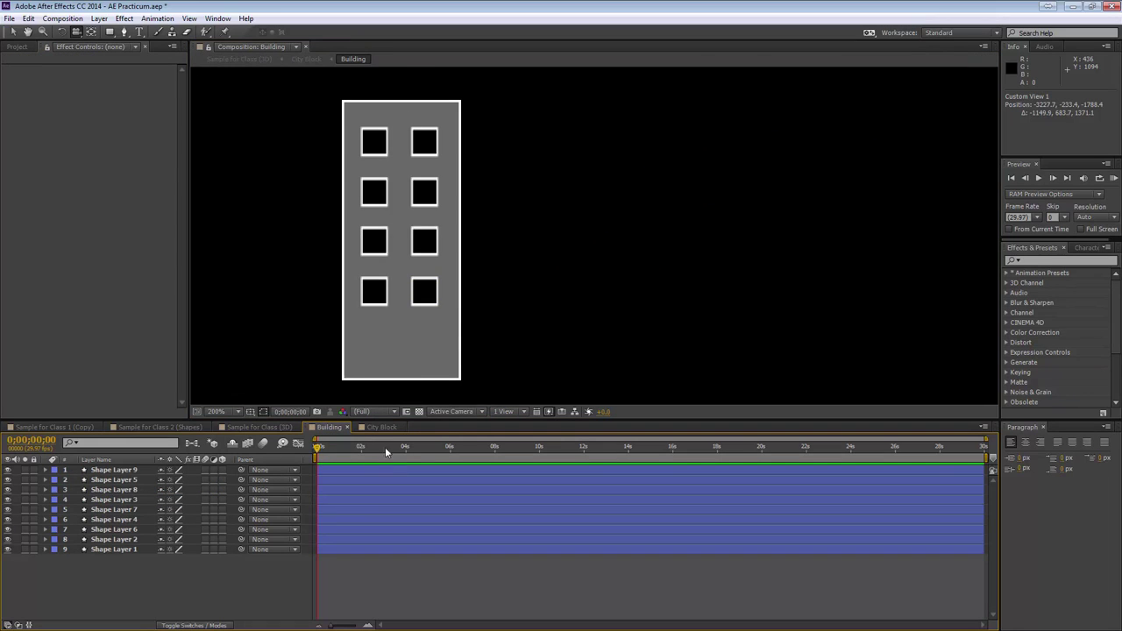
{"action": "left_click", "coordinate": [261, 427]}
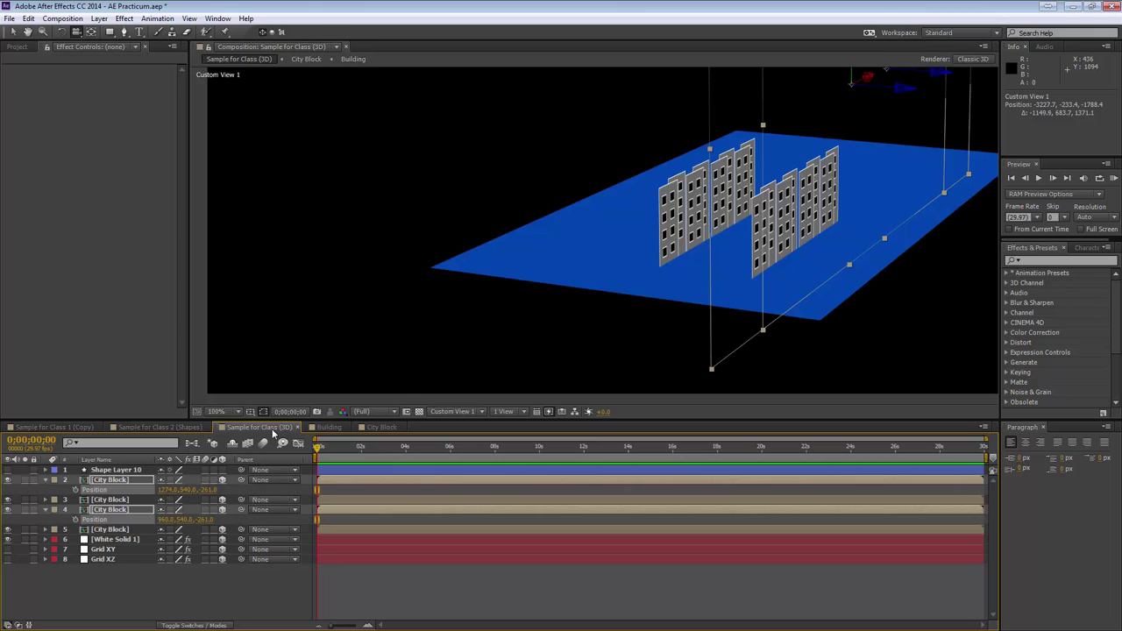
Enable Collapse Transformations on all four City Block layers and inspect the separated buildings in Custom View 1.
{"action": "left_click", "coordinate": [109, 530], "text": "shift"}
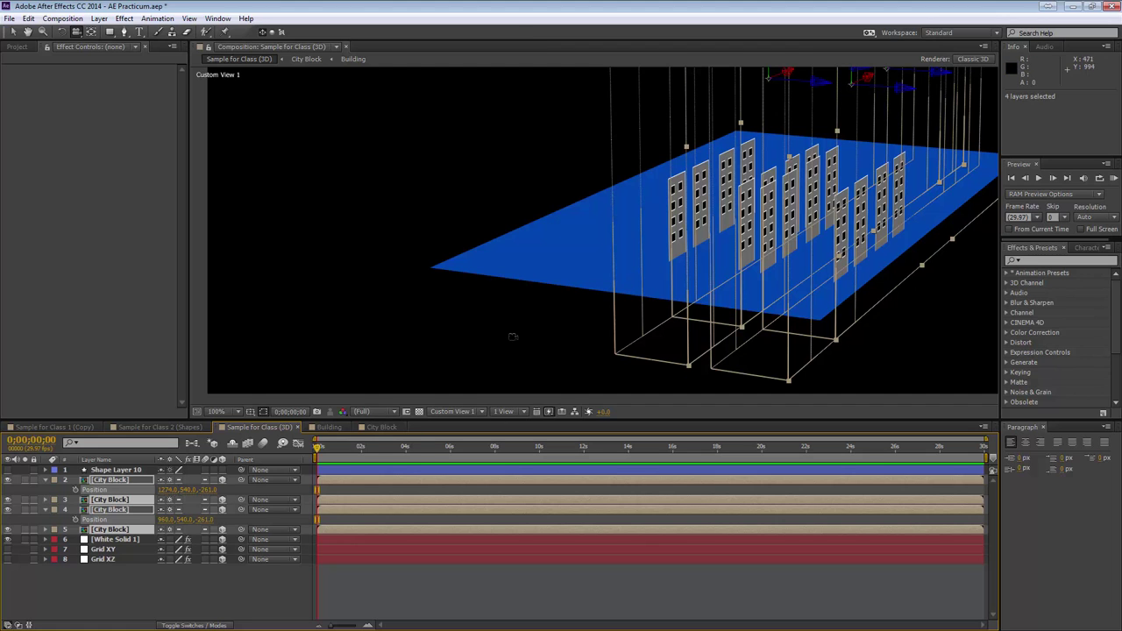
{"action": "left_click_drag", "start_coordinate": [556, 299], "coordinate": [469, 387]}
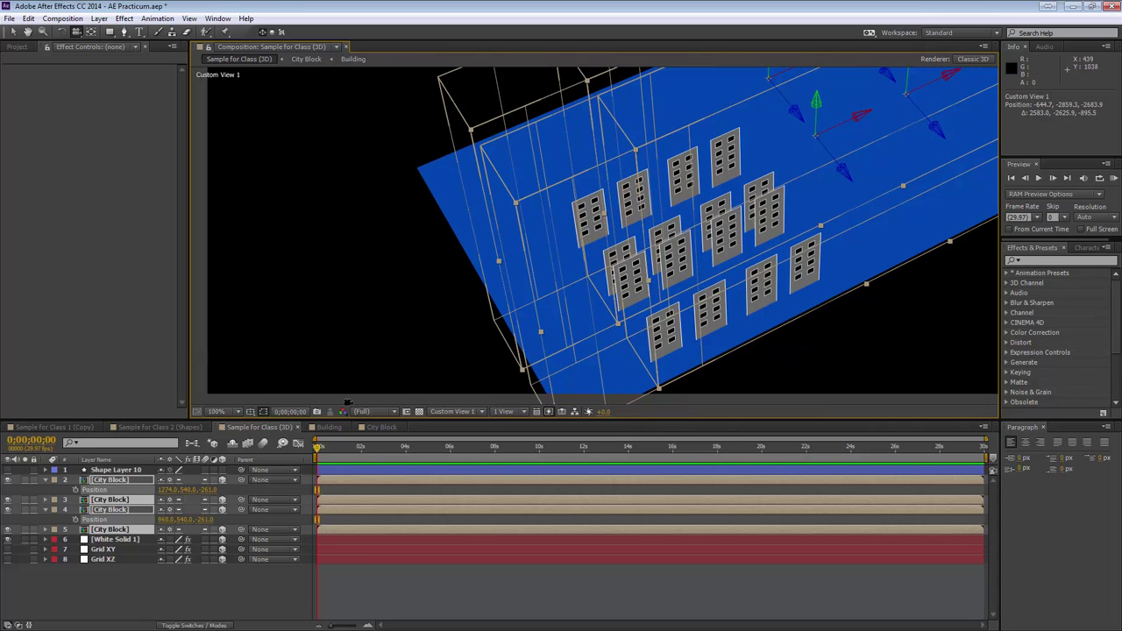
{"action": "left_click", "coordinate": [110, 567]}
{"action": "left_click", "coordinate": [101, 510]}
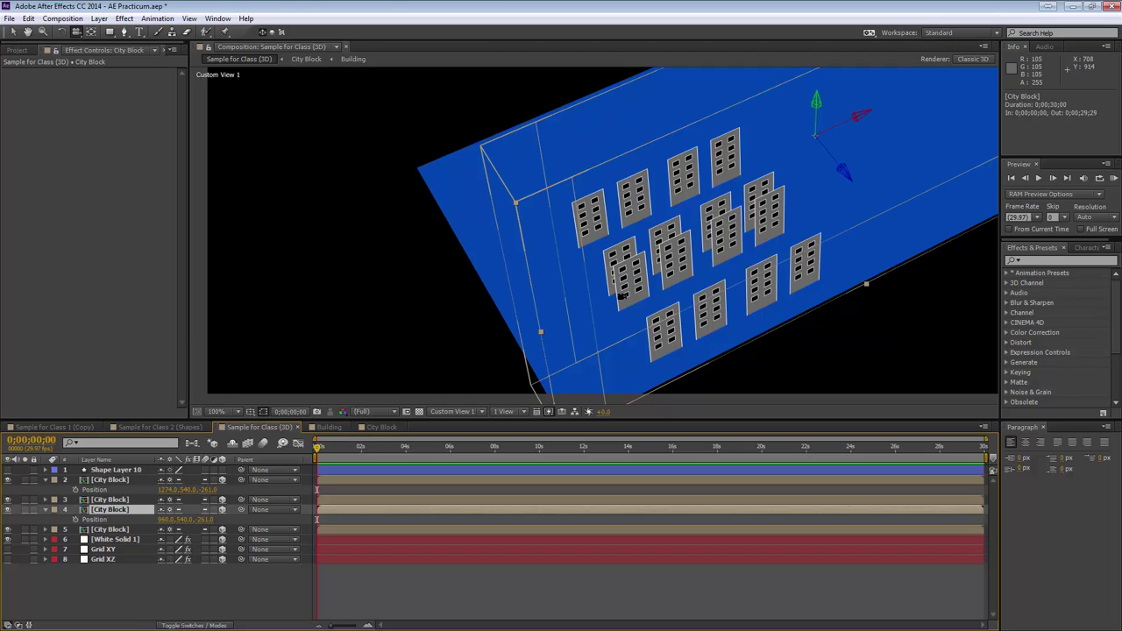
{"action": "left_click_drag", "start_coordinate": [623, 296], "coordinate": [480, 213]}
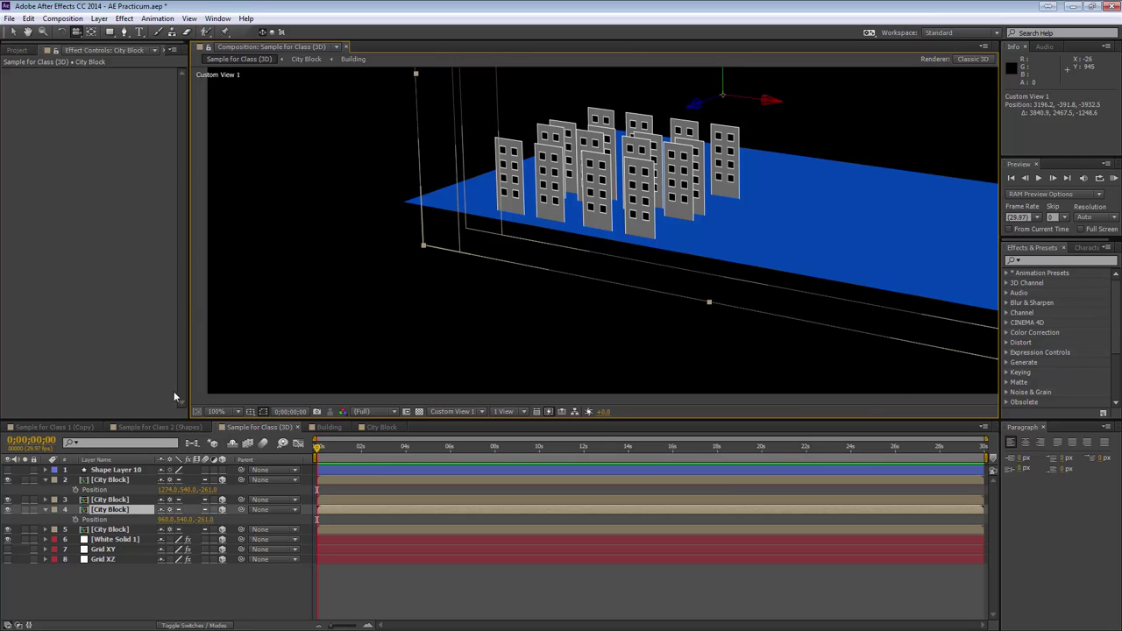
Add a two-node camera with the 50mm preset and depth of field enabled.
{"action": "left_click", "coordinate": [100, 18]}
{"action": "mouse_move", "coordinate": [176, 32]}
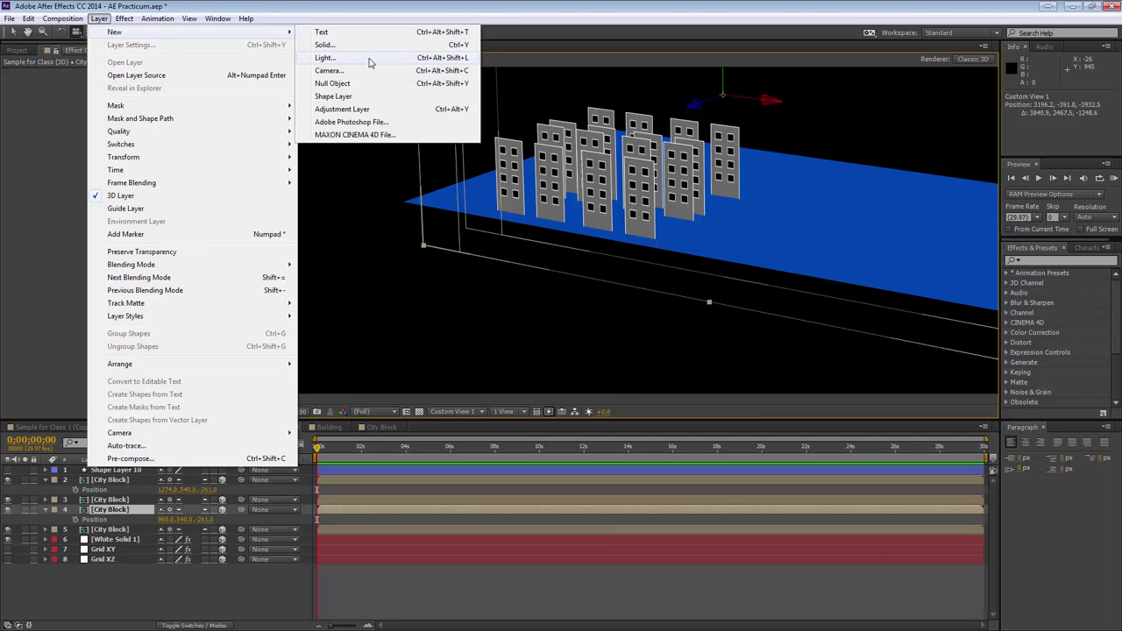
{"action": "left_click", "coordinate": [359, 72]}
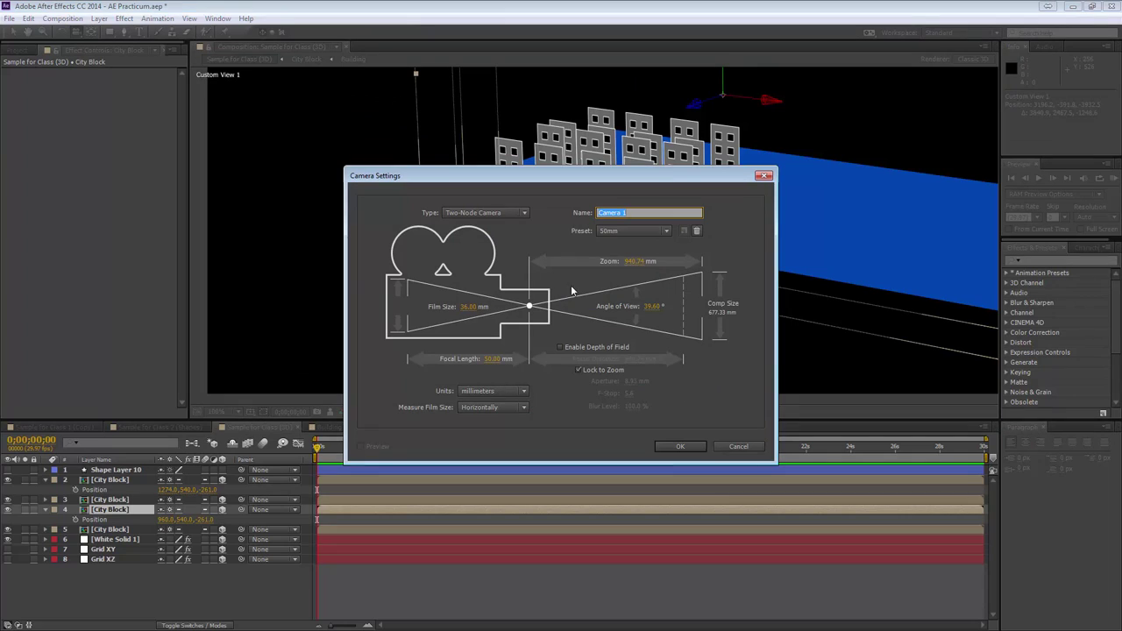
{"action": "left_click", "coordinate": [560, 348]}
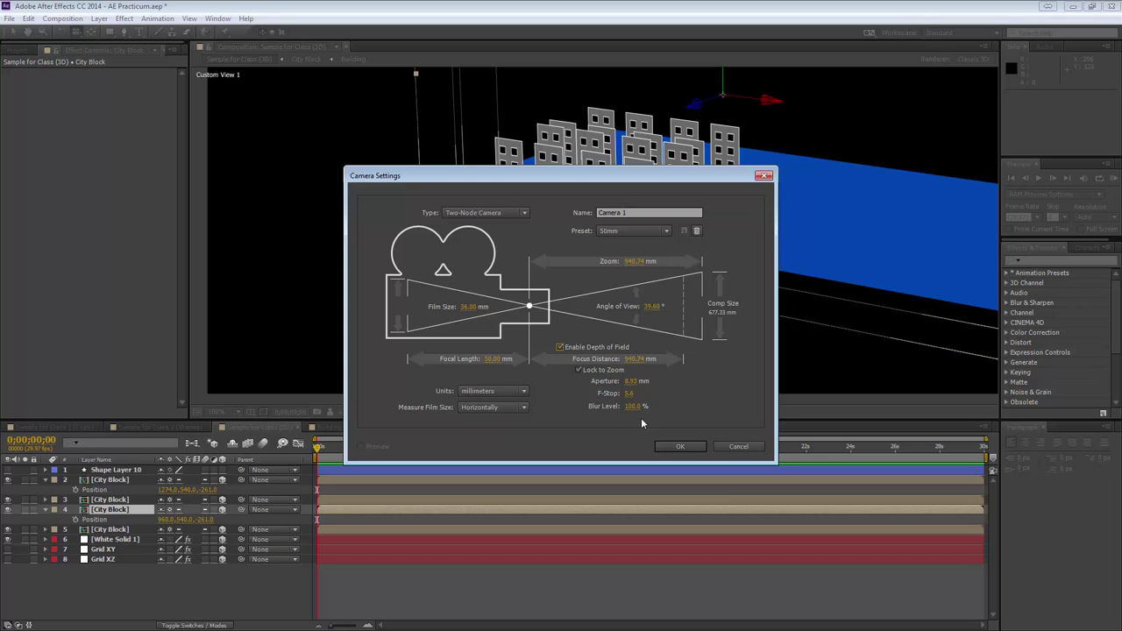
{"action": "left_click", "coordinate": [688, 446]}
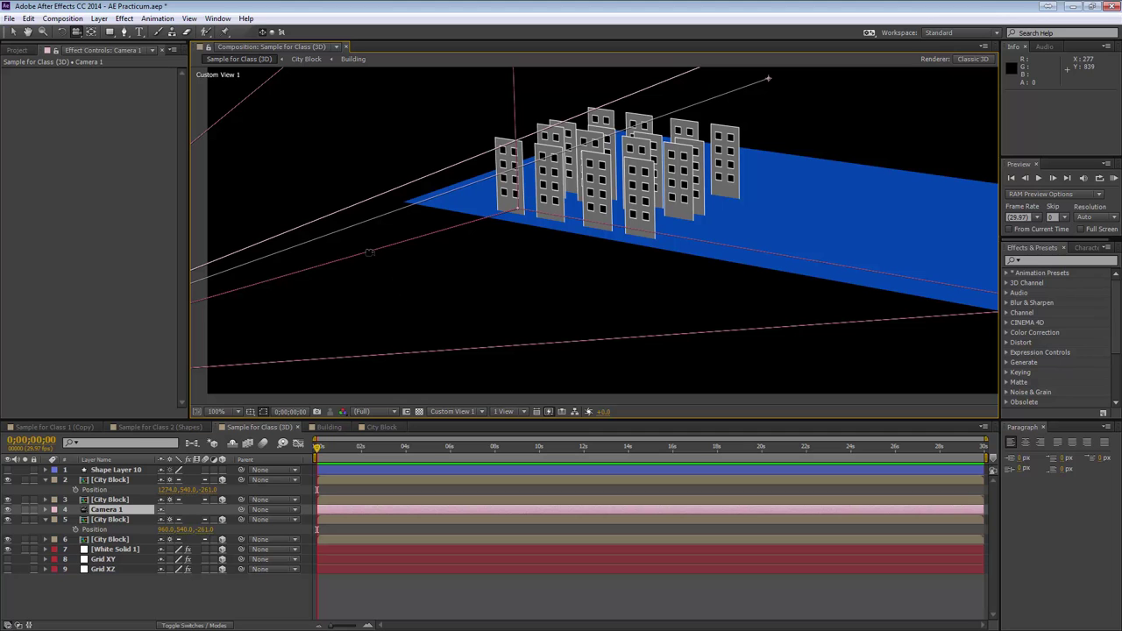
Move Camera 1's point of interest to about 844.1, 502.1, -35.7 in Custom View 1 and look through Camera 1.
{"action": "left_click_drag", "start_coordinate": [405, 289], "coordinate": [653, 253]}
{"action": "scroll", "coordinate": [609, 251], "scroll_direction": "down", "scroll_amount": 2}
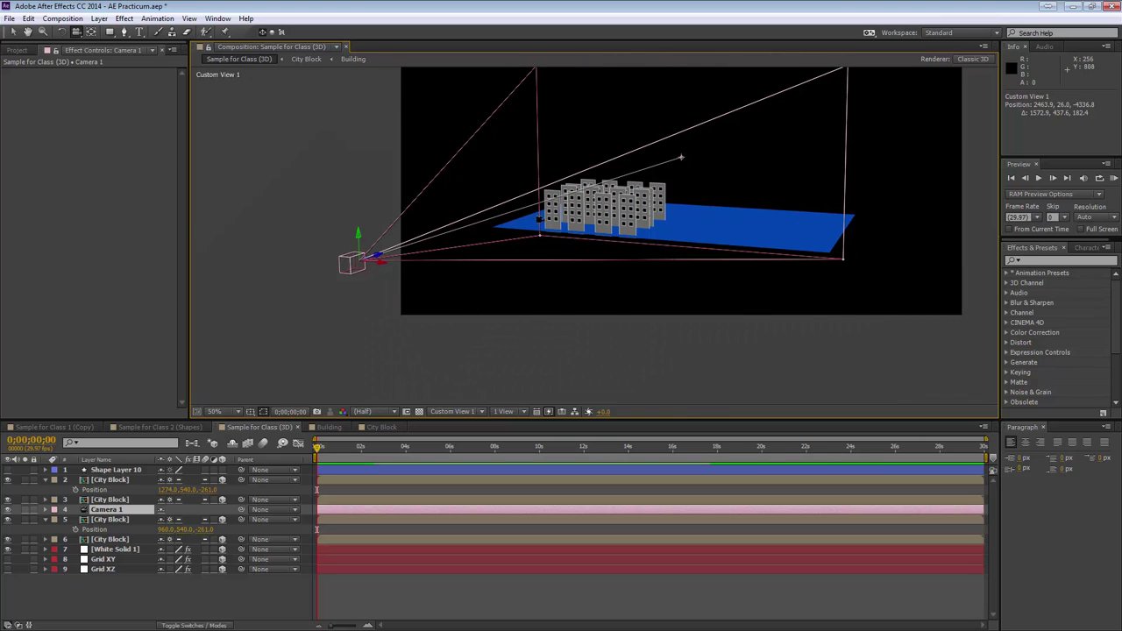
{"action": "left_click", "coordinate": [14, 33]}
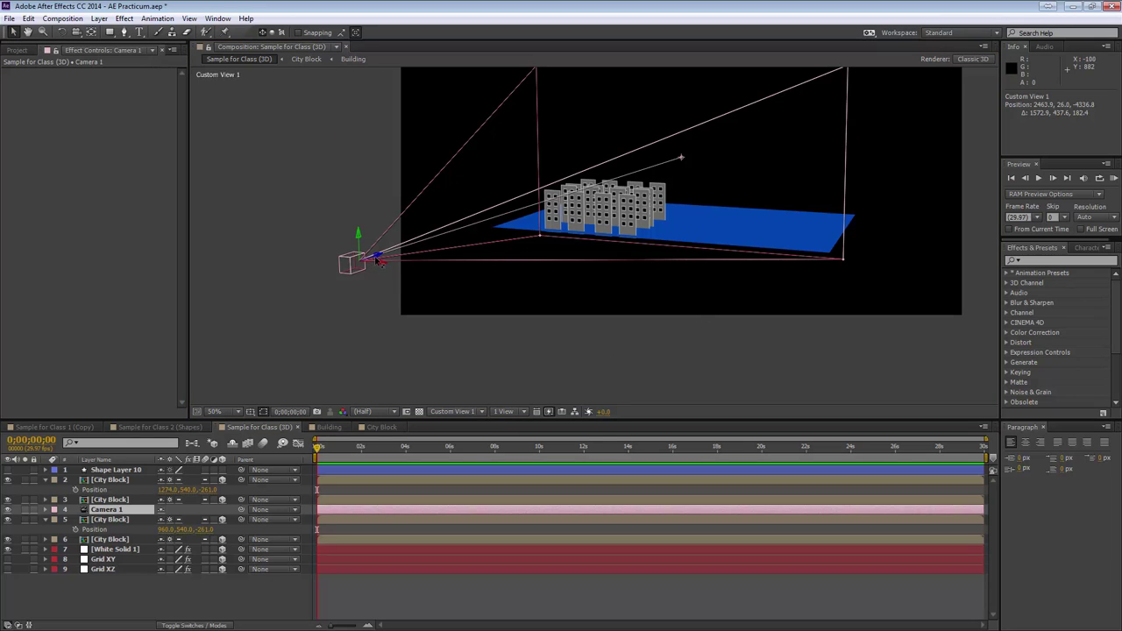
{"action": "mouse_move", "coordinate": [680, 158]}
{"action": "left_mouse_down"}
{"action": "mouse_move", "coordinate": [655, 197]}
{"action": "mouse_move", "coordinate": [670, 158]}
{"action": "mouse_move", "coordinate": [661, 153]}
{"action": "left_mouse_up"}
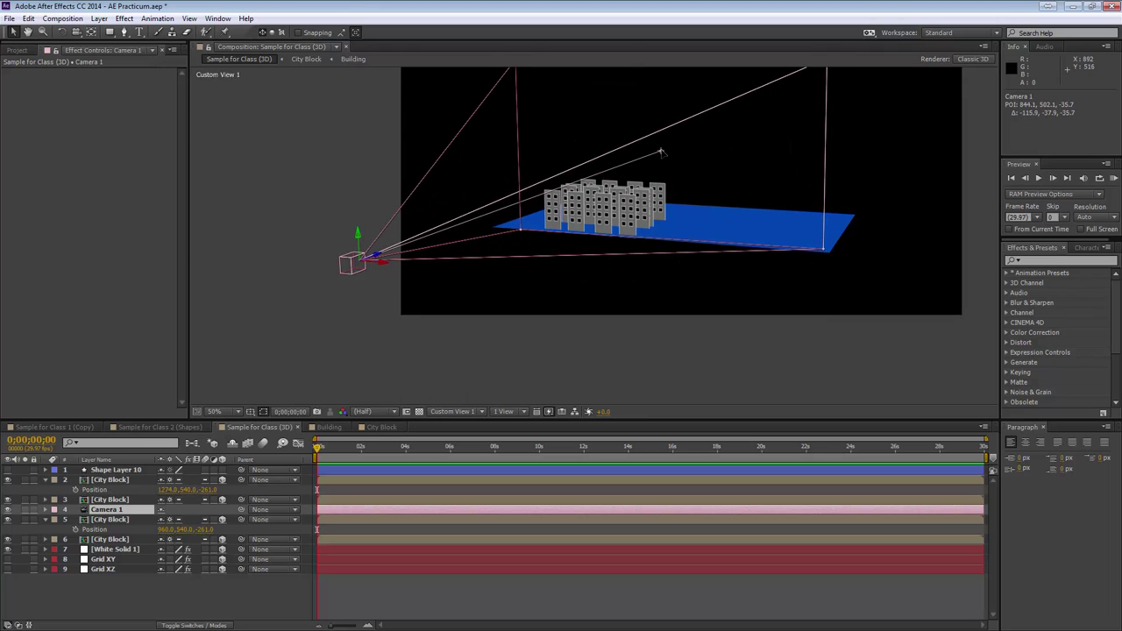
{"action": "left_click", "coordinate": [453, 411]}
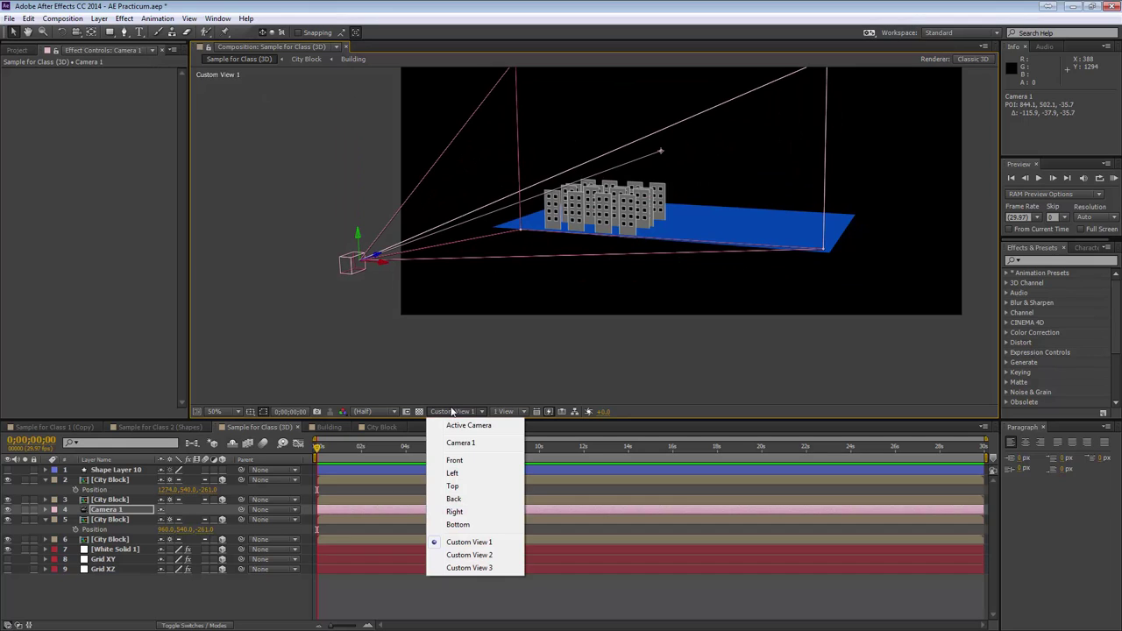
{"action": "left_click", "coordinate": [467, 442]}
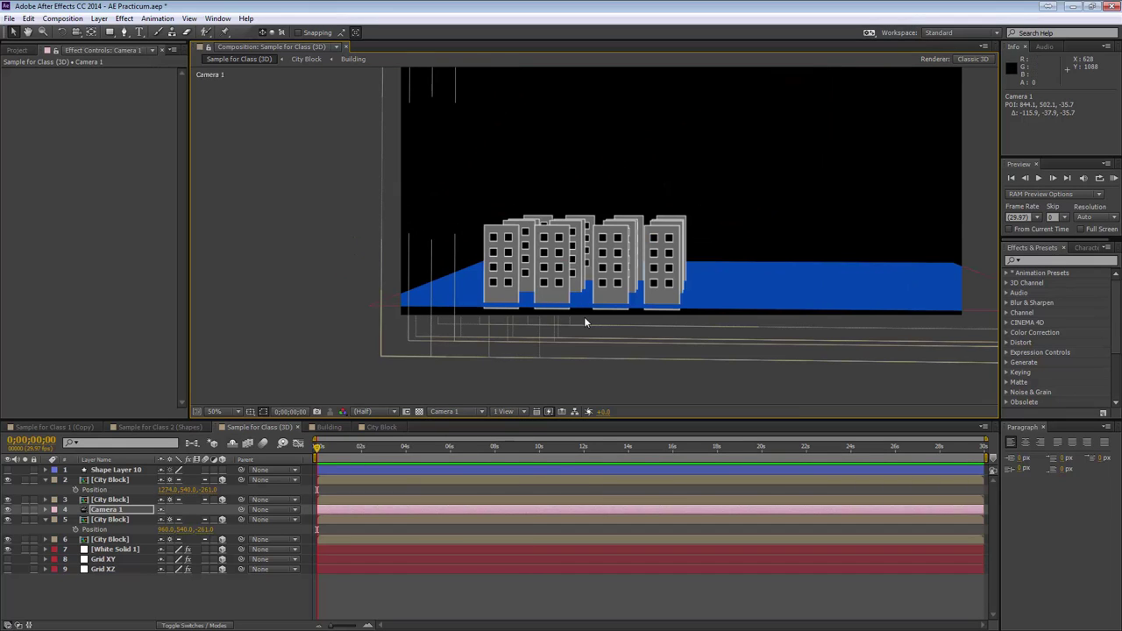
Move the Camera 1 layer to the top of the layer stack and bring its Z position forward to -2218.7.
{"action": "left_click", "coordinate": [98, 500]}
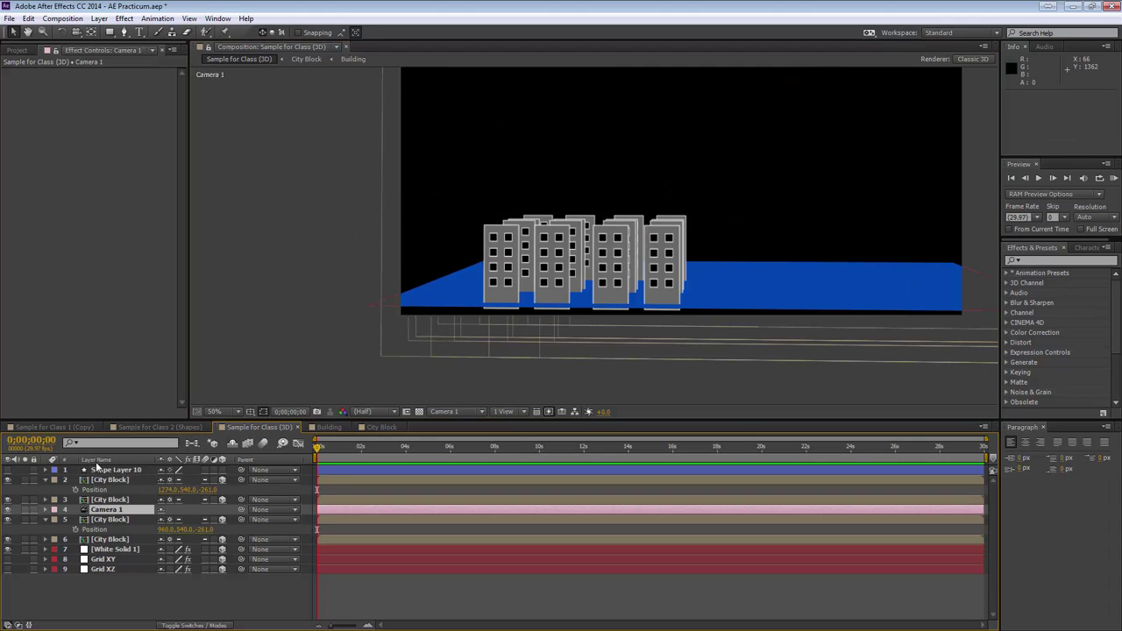
{"action": "left_click_drag", "start_coordinate": [98, 507], "coordinate": [114, 475]}
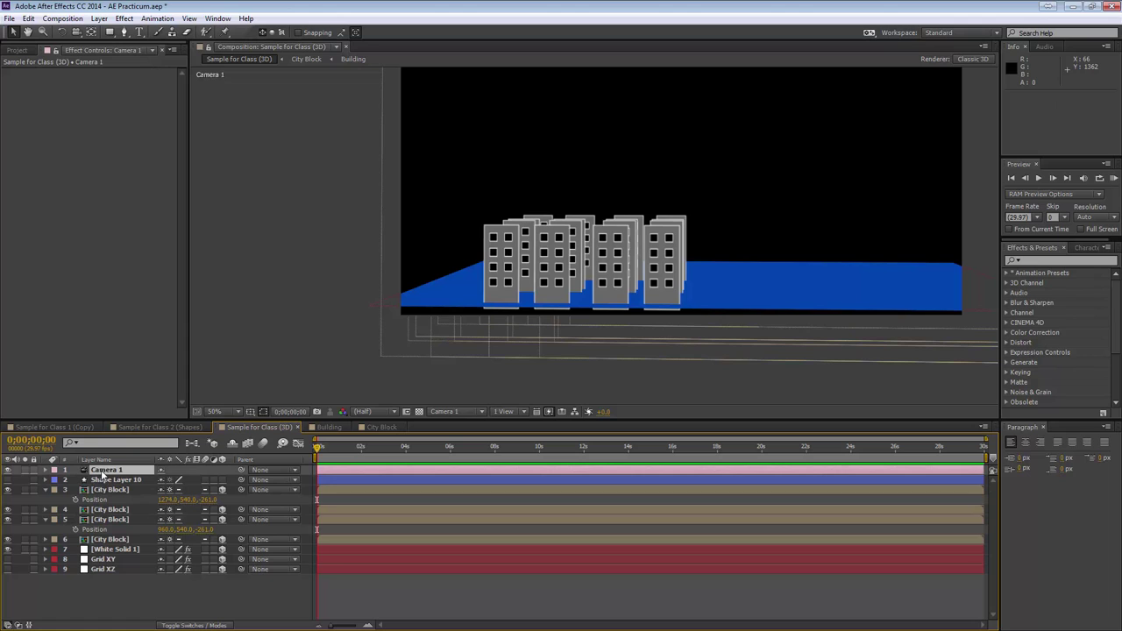
{"action": "key", "text": "p"}
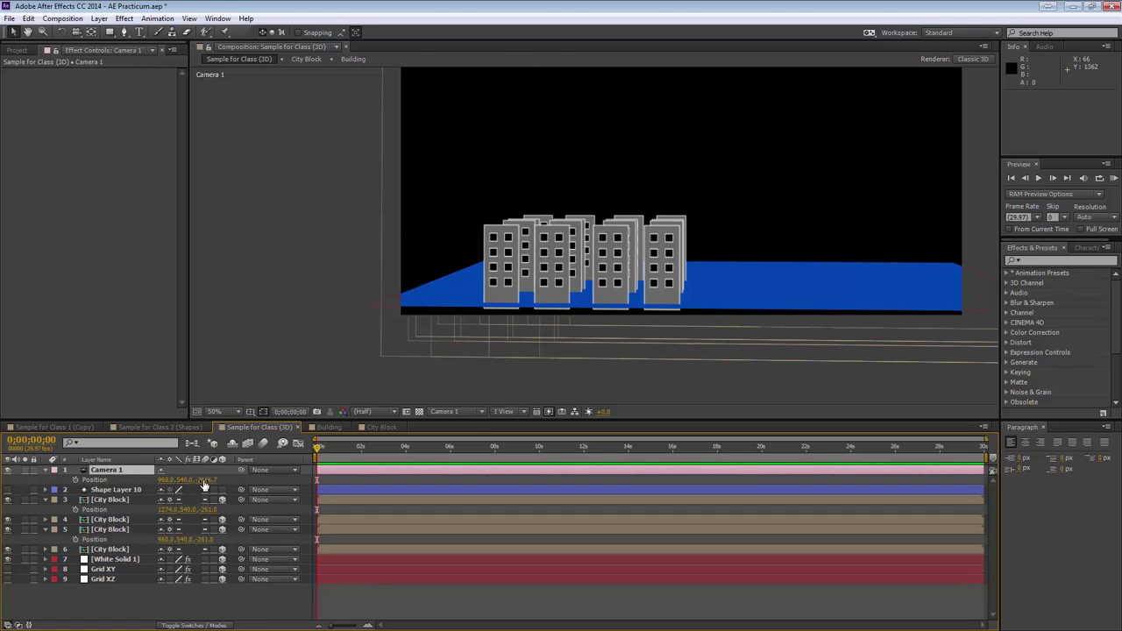
{"action": "left_click_drag", "start_coordinate": [204, 482], "coordinate": [455, 470]}
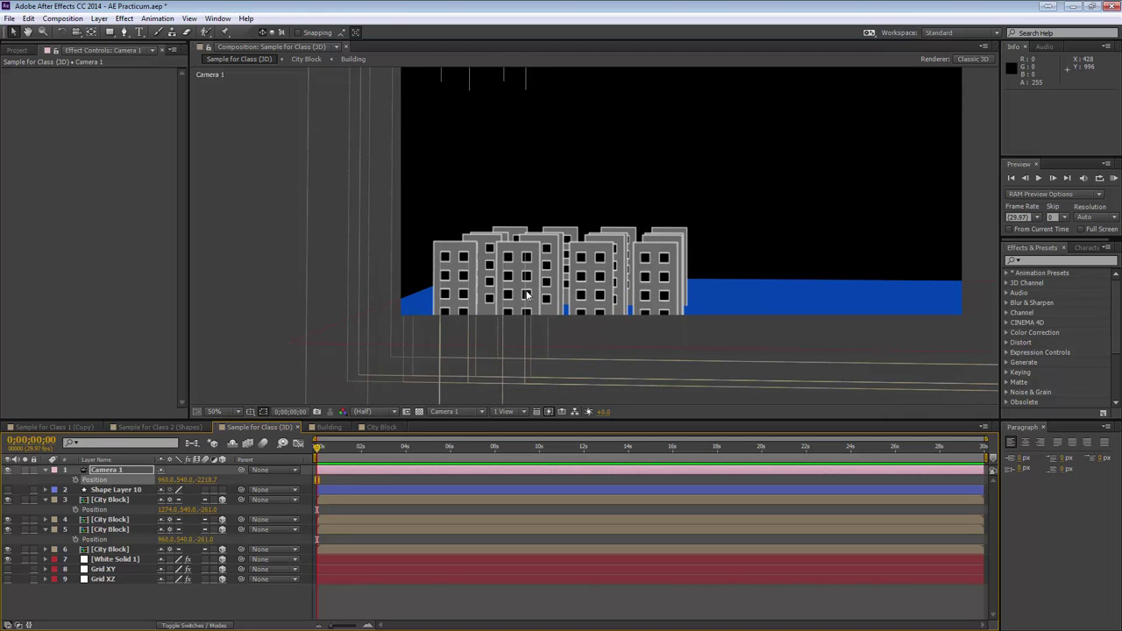
In Custom View 1, aim Camera 1's point of interest at the buildings, at about 608.7, 732.8, -144.7.
{"action": "left_click", "coordinate": [448, 412]}
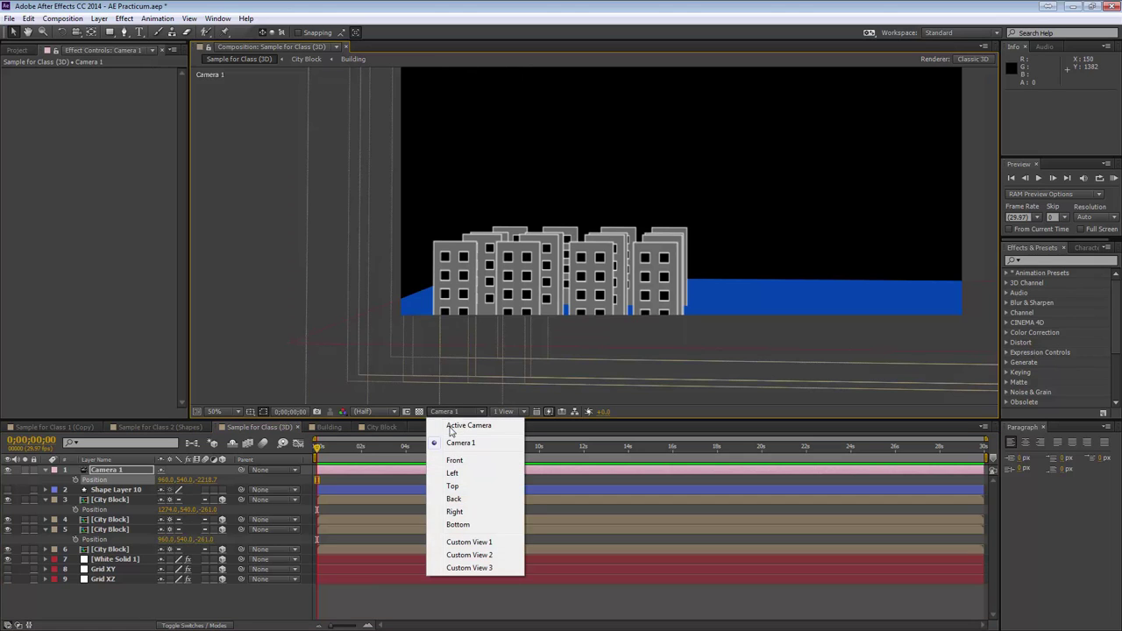
{"action": "left_click", "coordinate": [469, 543]}
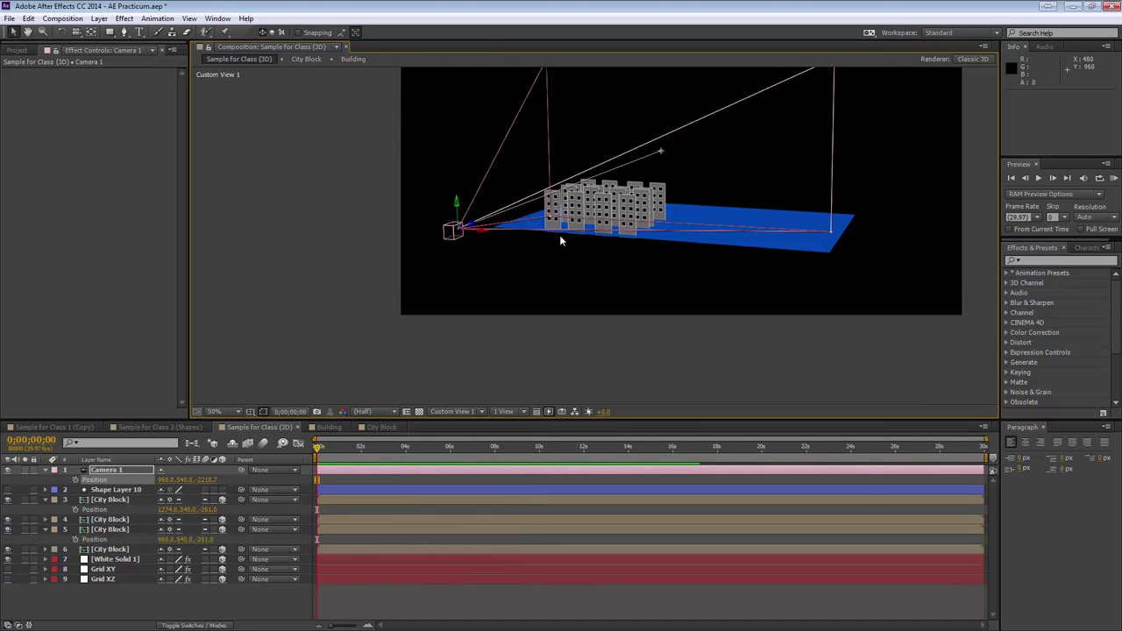
{"action": "left_click_drag", "start_coordinate": [593, 270], "coordinate": [537, 316]}
{"action": "scroll", "coordinate": [538, 316], "scroll_direction": "up", "scroll_amount": 2}
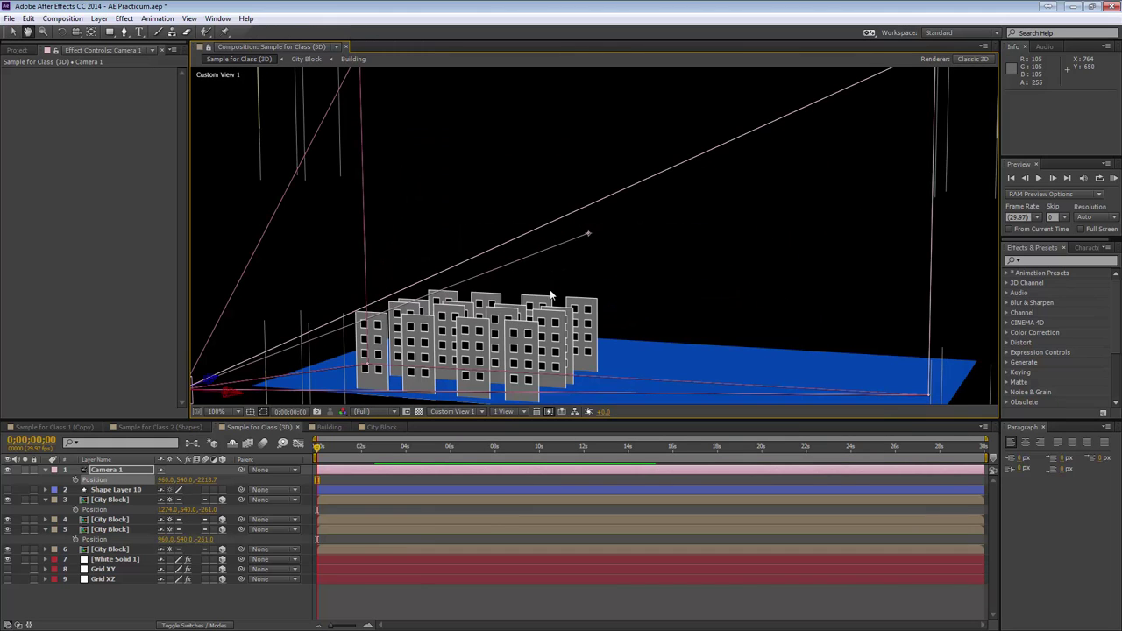
{"action": "mouse_move", "coordinate": [587, 233]}
{"action": "left_mouse_down"}
{"action": "mouse_move", "coordinate": [454, 331]}
{"action": "mouse_move", "coordinate": [530, 261]}
{"action": "left_mouse_up"}
{"action": "key", "text": "space"}
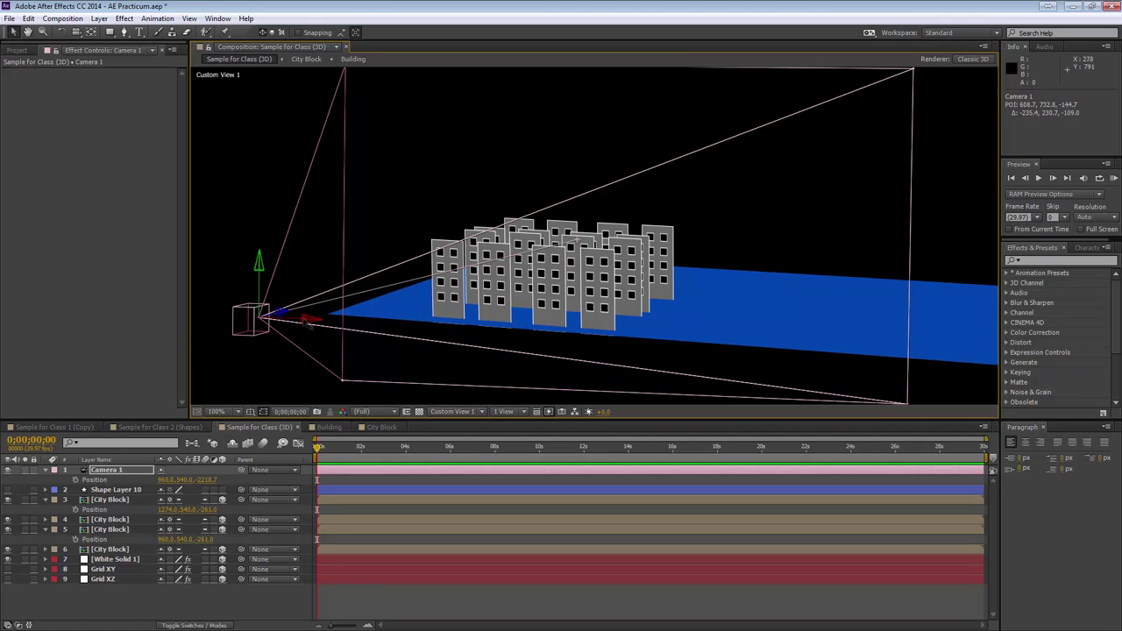
Move Camera 1 closer to the buildings, to about 1171.5, 568.0, -1872.7, and look through Camera 1.
{"action": "left_click_drag", "start_coordinate": [309, 321], "coordinate": [454, 328]}
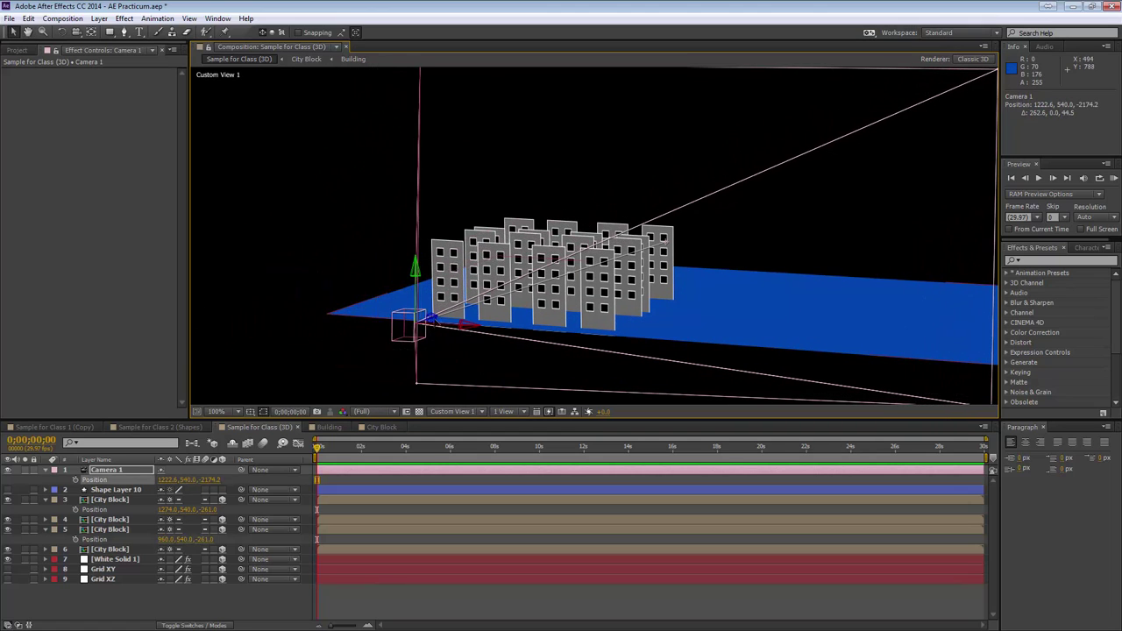
{"action": "left_click", "coordinate": [449, 307]}
{"action": "key", "text": "ctrl+z"}
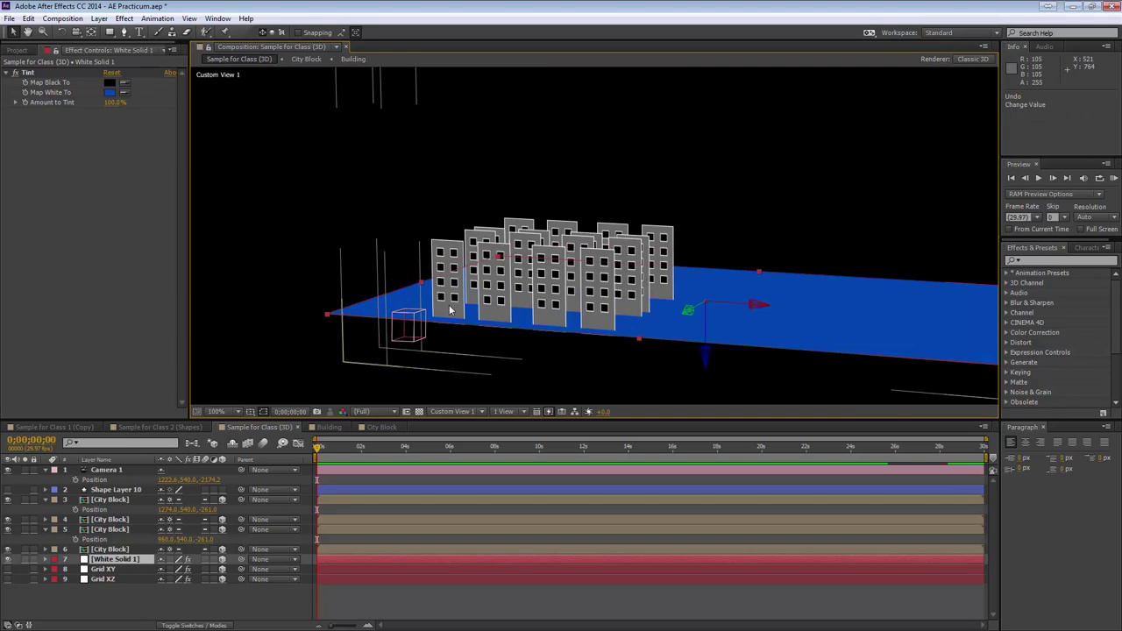
{"action": "left_click", "coordinate": [420, 325]}
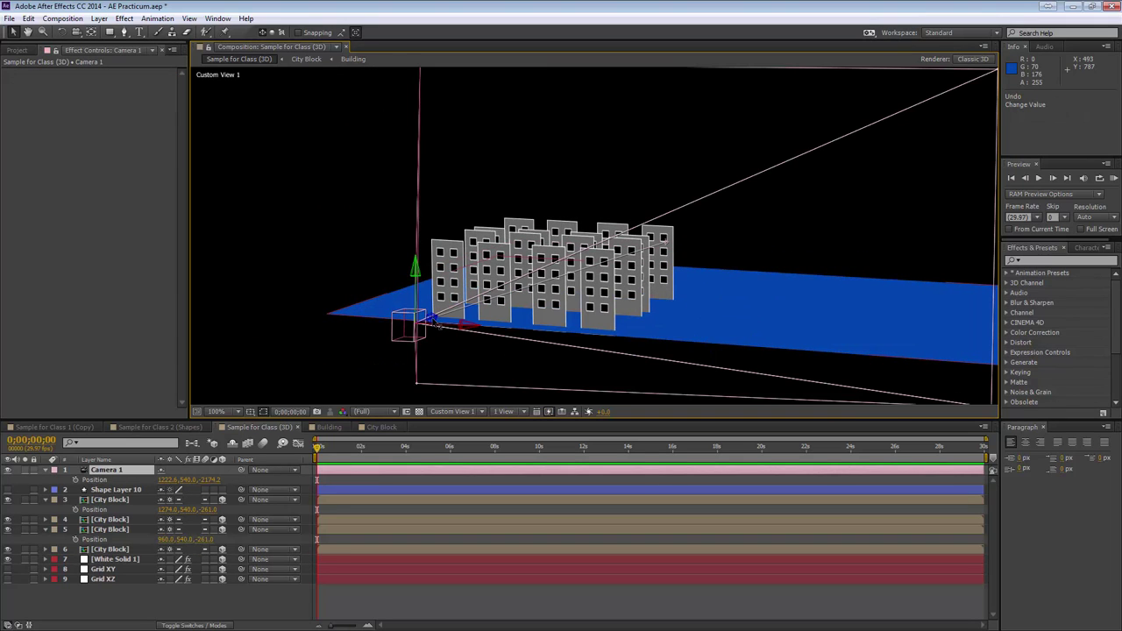
{"action": "left_click_drag", "start_coordinate": [434, 321], "coordinate": [595, 238]}
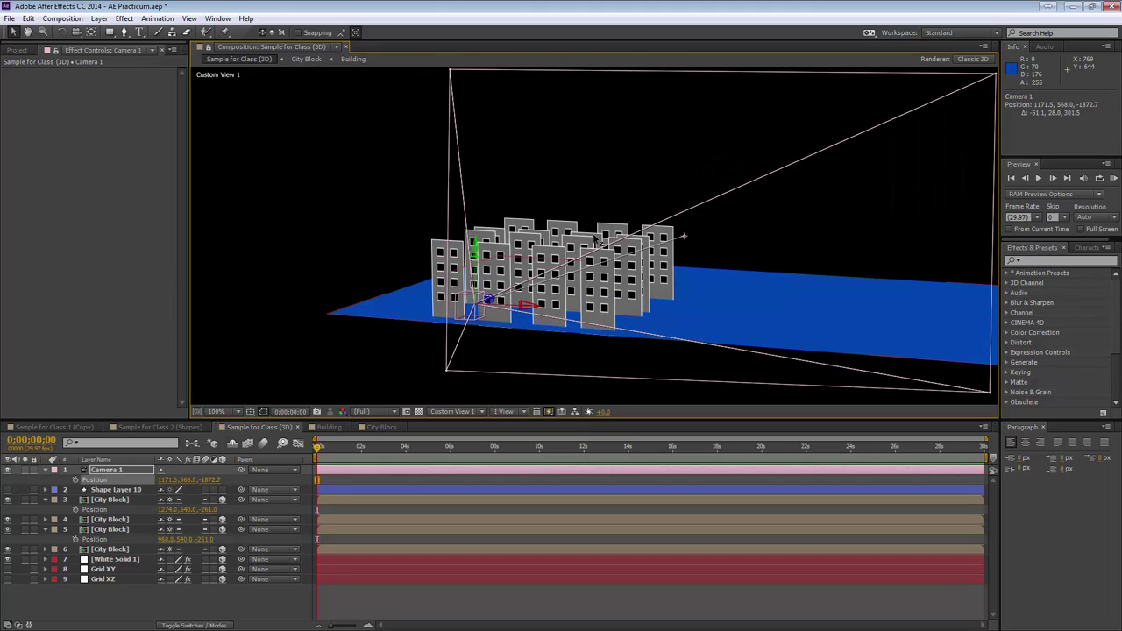
{"action": "left_click", "coordinate": [461, 407]}
{"action": "left_click", "coordinate": [463, 443]}
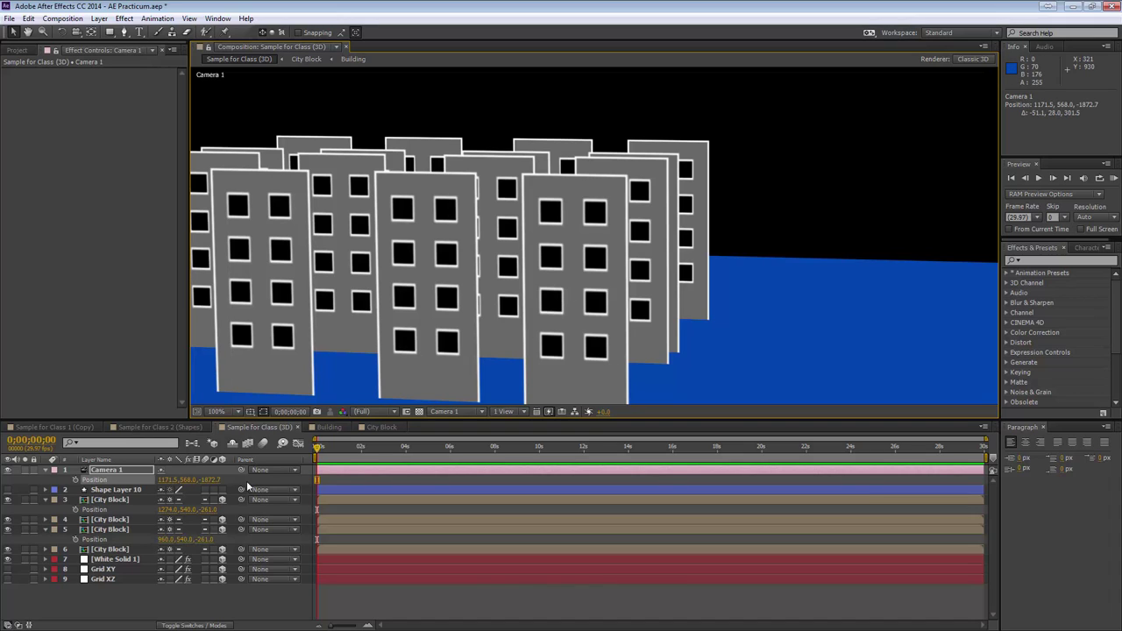
Enable keyframing for Camera 1's Position and Point of Interest at the start of the composition.
{"action": "left_click", "coordinate": [77, 480]}
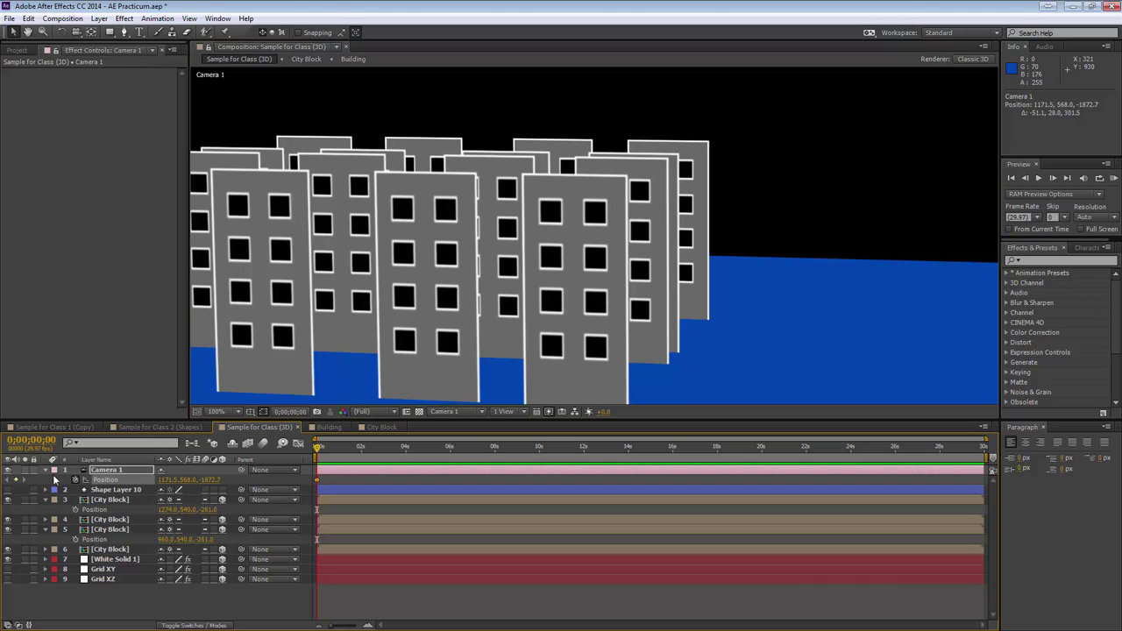
{"action": "left_click", "coordinate": [46, 471]}
{"action": "left_click", "coordinate": [46, 471]}
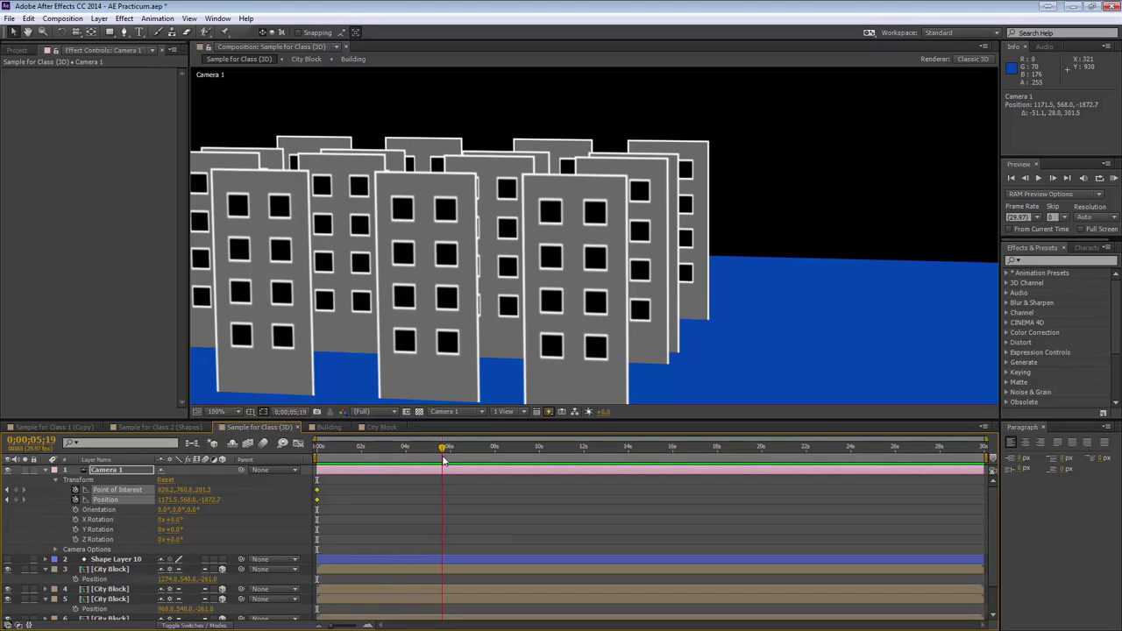
At 0;00;02;01, keyframe Camera 1's Position at X 324.5 and Y 836.0 and raise its Point of Interest.
{"action": "left_click_drag", "start_coordinate": [454, 462], "coordinate": [450, 462]}
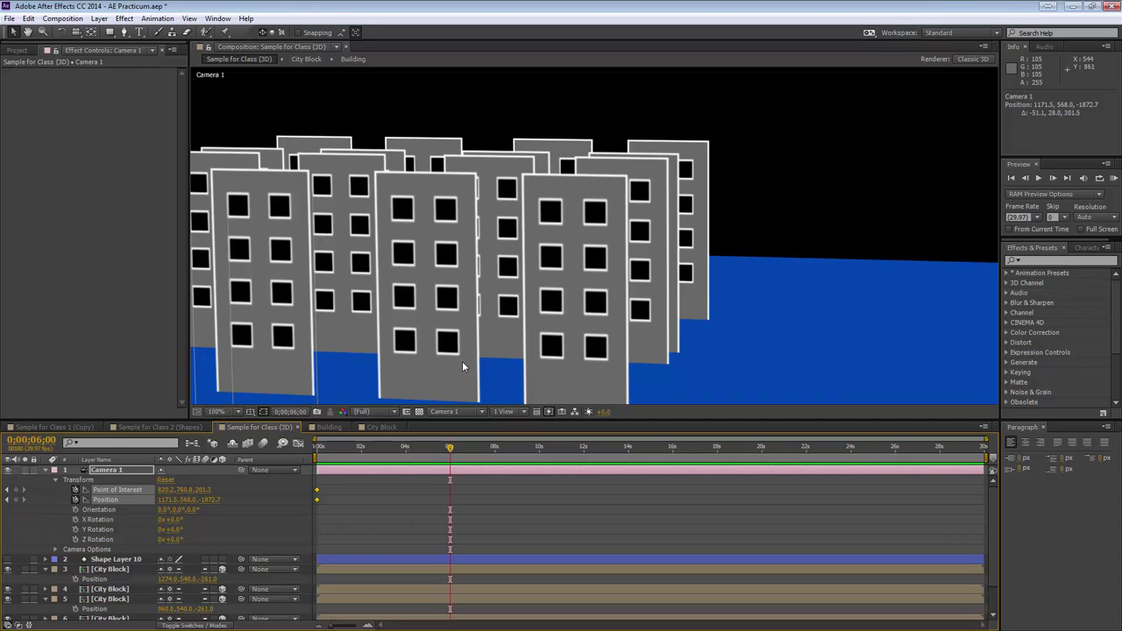
{"action": "left_click_drag", "start_coordinate": [450, 447], "coordinate": [362, 452]}
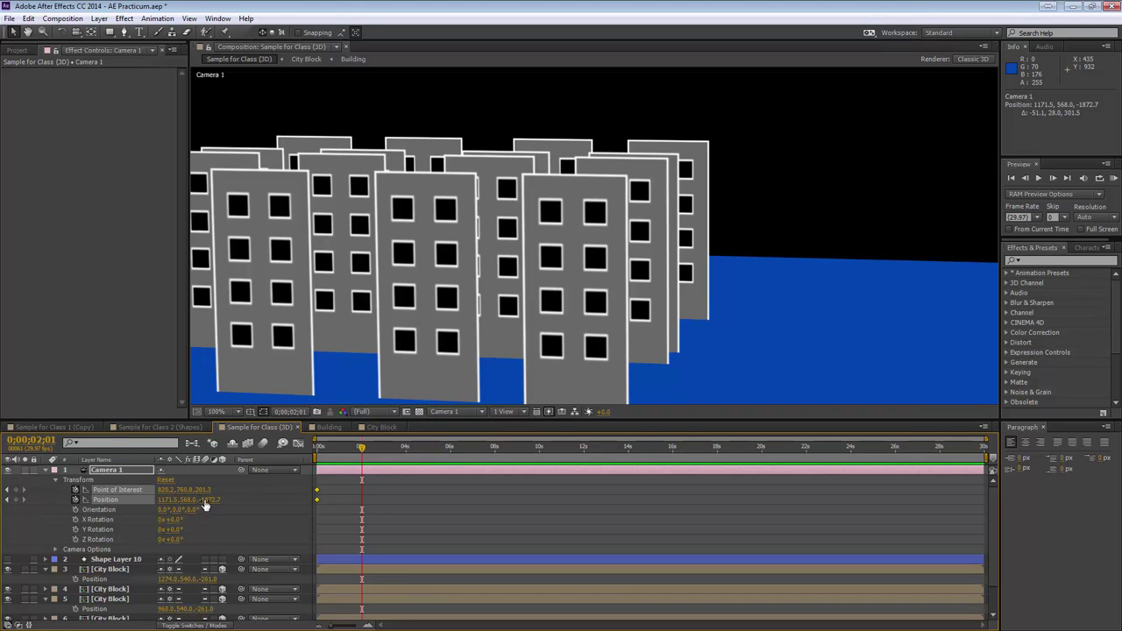
{"action": "left_click_drag", "start_coordinate": [167, 500], "coordinate": [3, 500]}
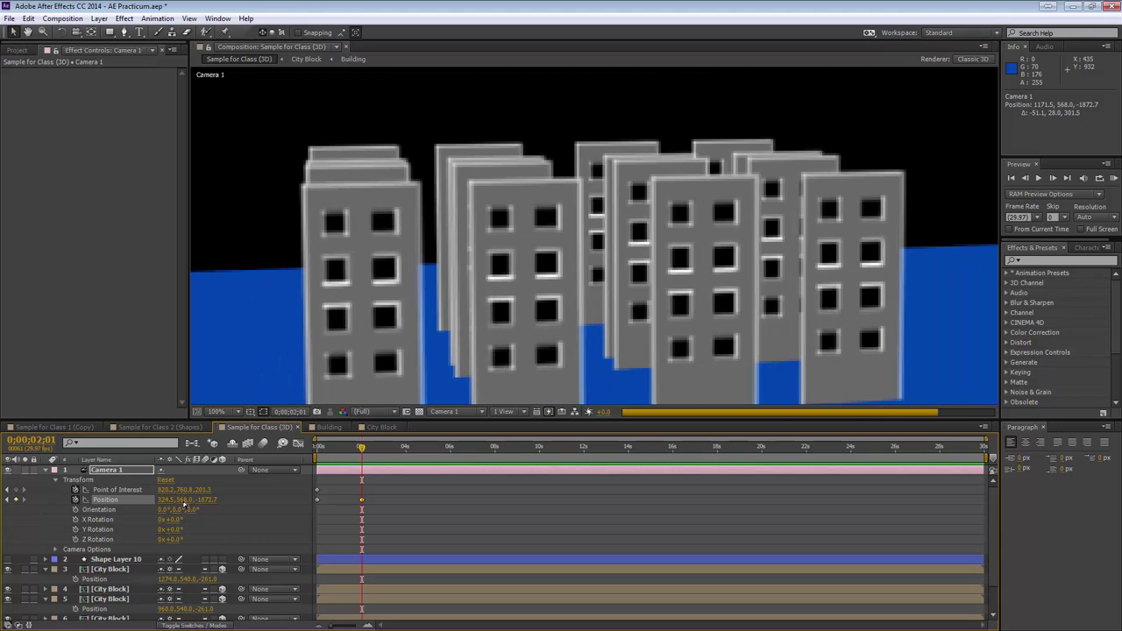
{"action": "left_click_drag", "start_coordinate": [185, 500], "coordinate": [300, 481]}
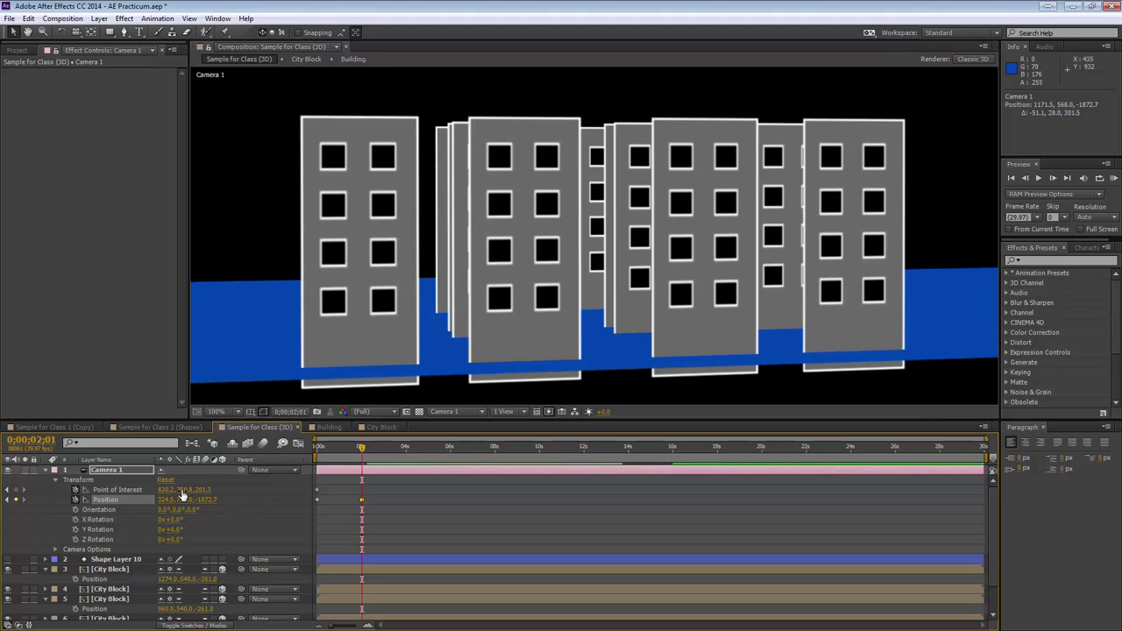
{"action": "left_click_drag", "start_coordinate": [181, 489], "coordinate": [138, 489]}
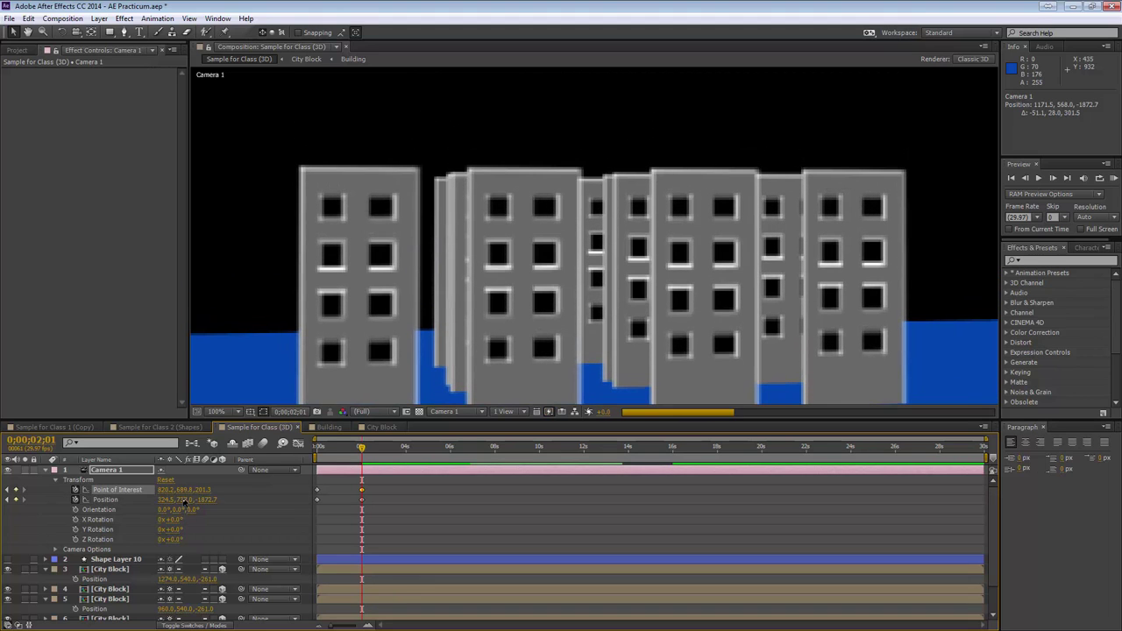
{"action": "left_click_drag", "start_coordinate": [183, 501], "coordinate": [240, 496]}
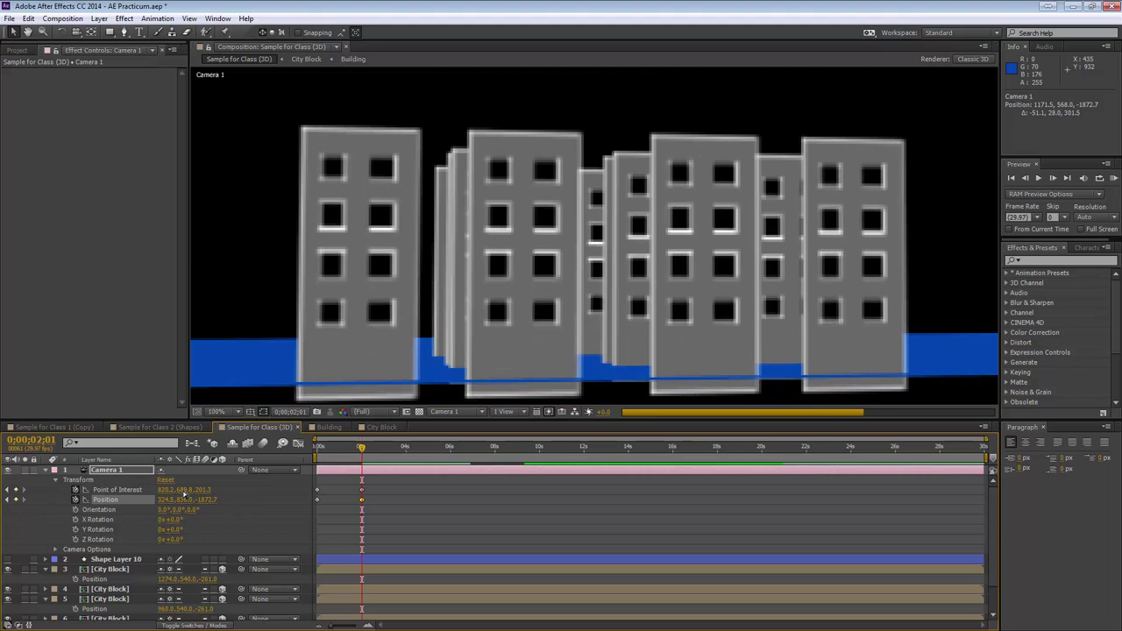
{"action": "left_click_drag", "start_coordinate": [185, 489], "coordinate": [160, 490]}
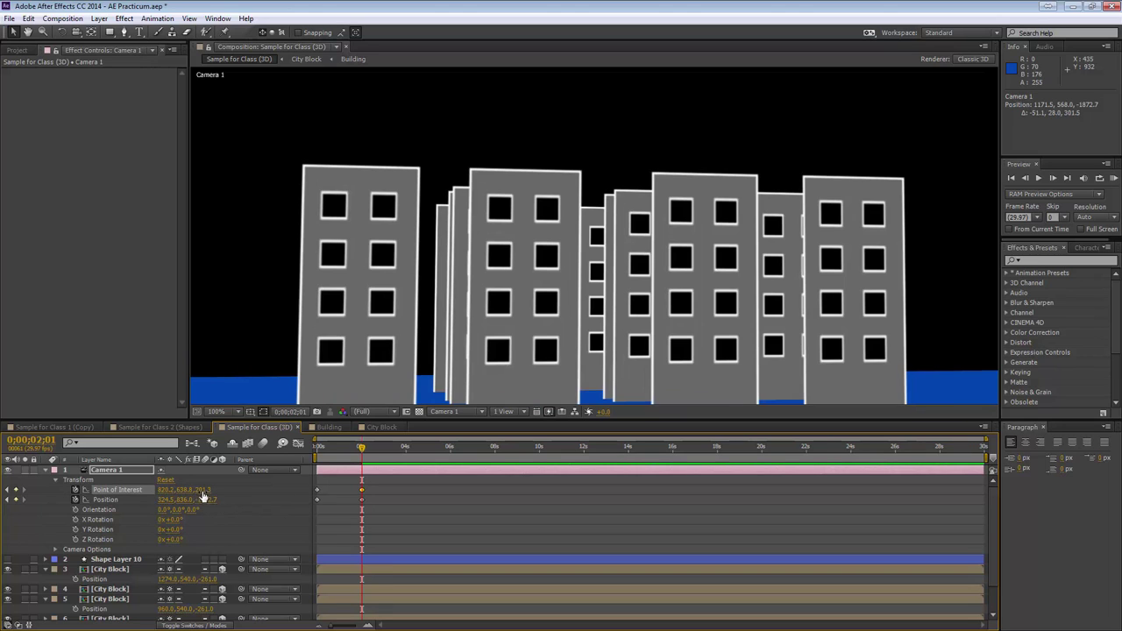
At 0;00;02;01, set Camera 1's Position to 403.5, 836.0, -1355.7 and its Point of Interest Y to 743.8.
{"action": "left_click_drag", "start_coordinate": [209, 501], "coordinate": [561, 498]}
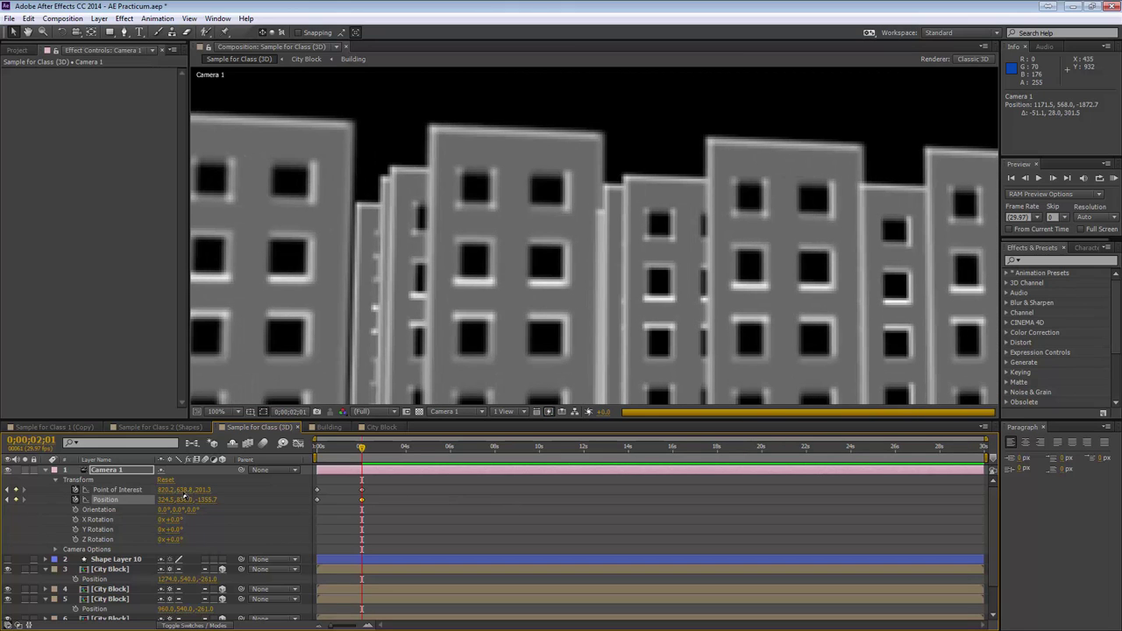
{"action": "left_click_drag", "start_coordinate": [181, 490], "coordinate": [271, 485]}
{"action": "left_click_drag", "start_coordinate": [269, 482], "coordinate": [170, 496]}
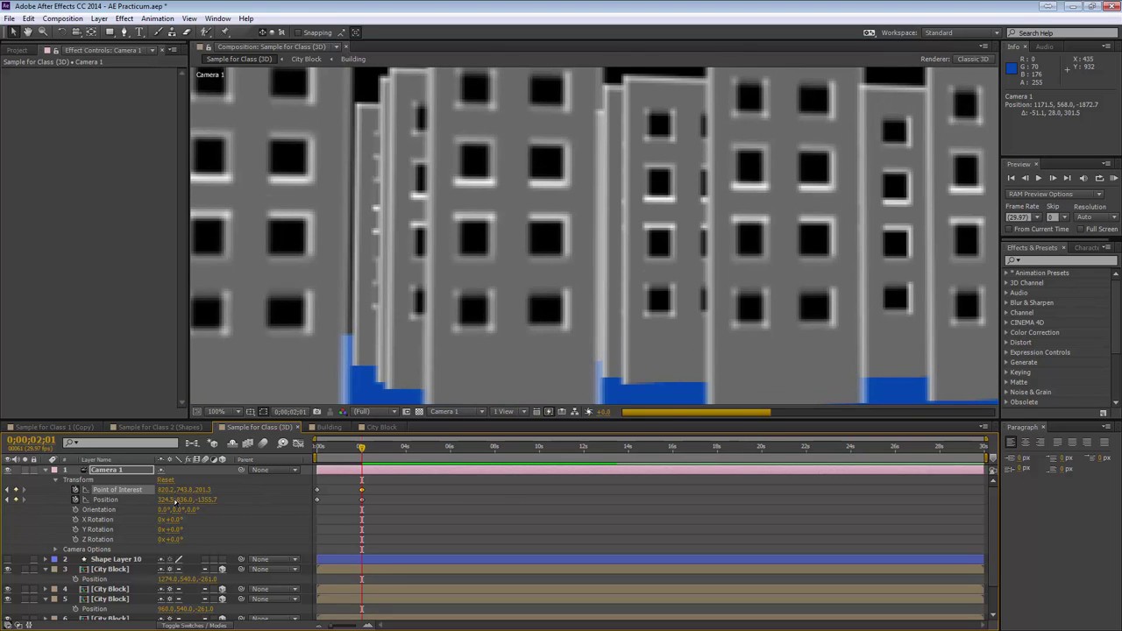
{"action": "left_click_drag", "start_coordinate": [167, 502], "coordinate": [213, 507]}
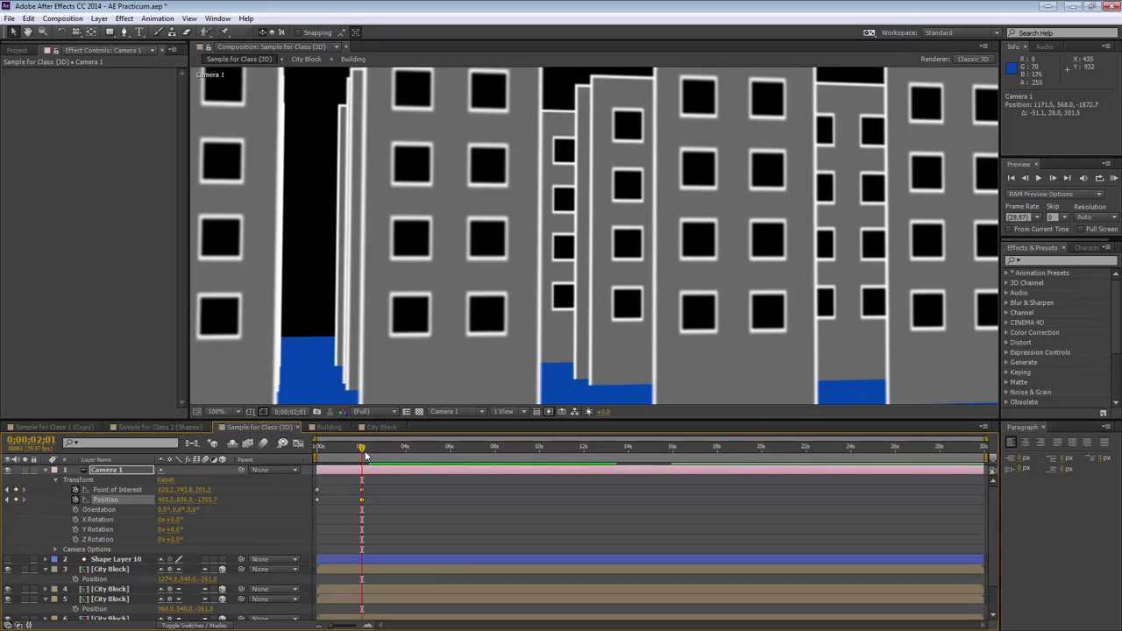
At 0;00;03;18, keyframe Camera 1's Position Z at about -1100 and its Point of Interest at X 594.2, Y 801.8.
{"action": "left_click_drag", "start_coordinate": [363, 451], "coordinate": [397, 449]}
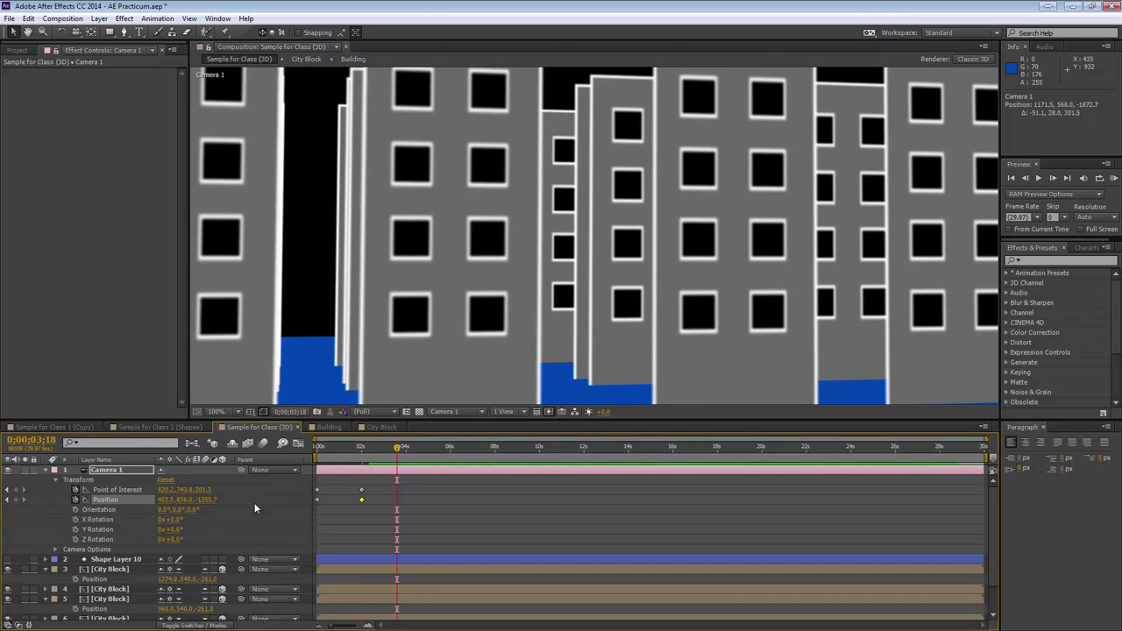
{"action": "left_click_drag", "start_coordinate": [204, 506], "coordinate": [350, 506]}
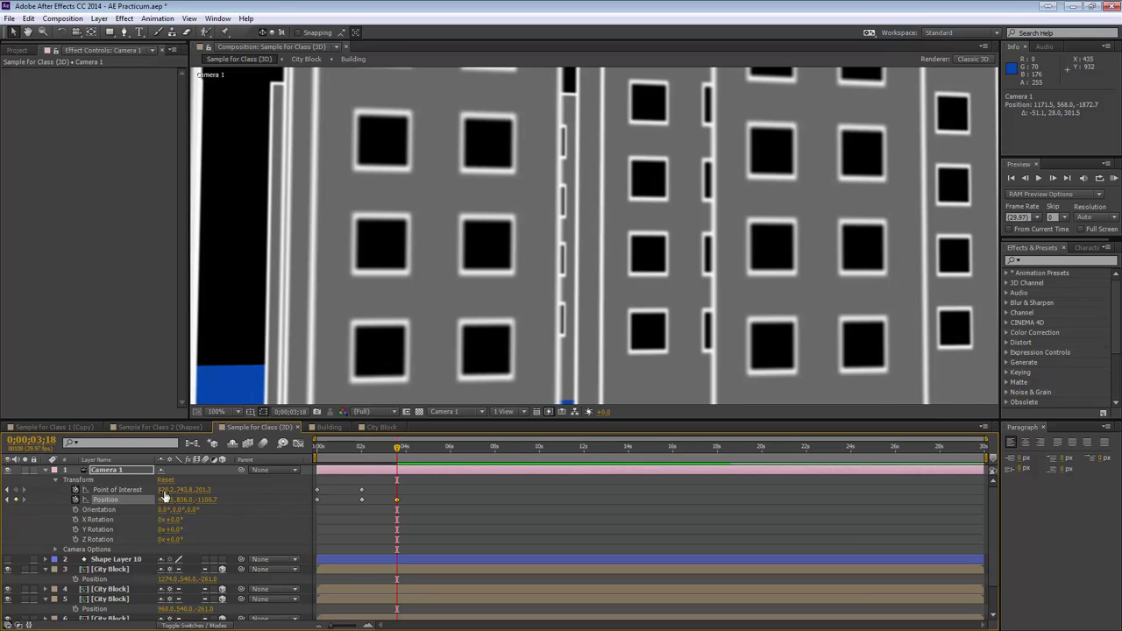
{"action": "left_click_drag", "start_coordinate": [165, 490], "coordinate": [37, 498]}
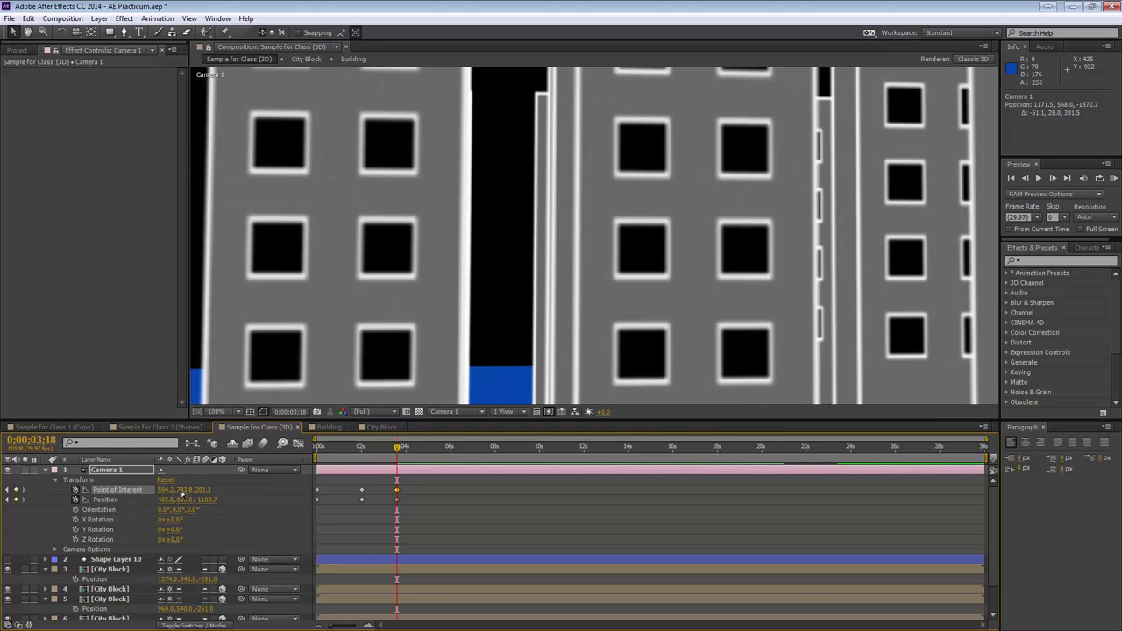
{"action": "left_click_drag", "start_coordinate": [180, 491], "coordinate": [220, 487]}
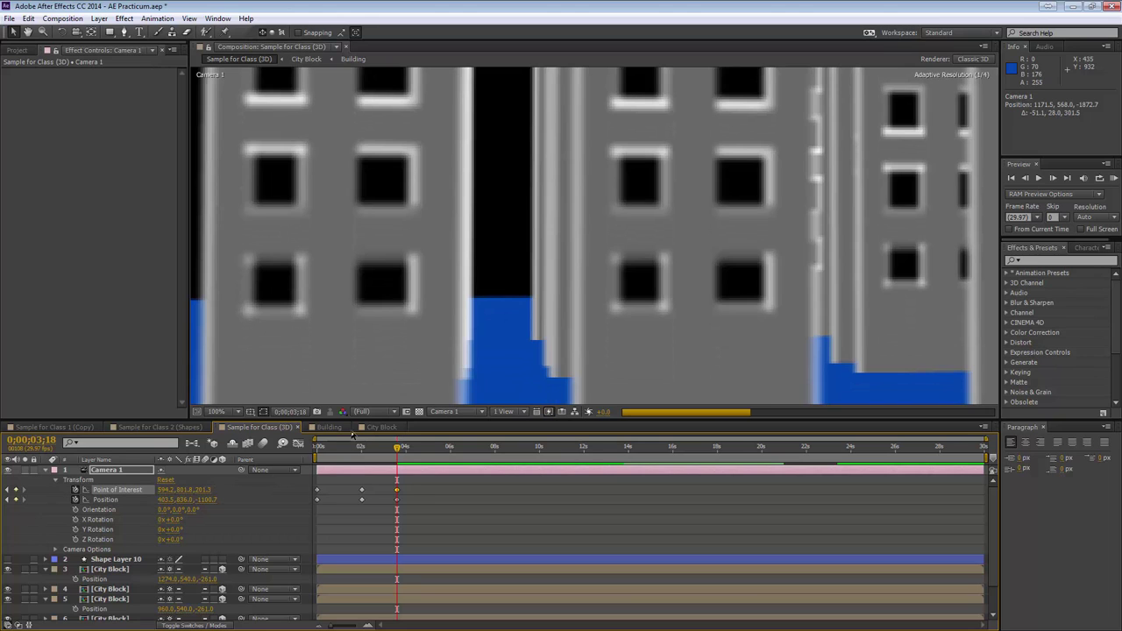
With the preview at Half resolution, push Camera 1's Z position at 0;00;03;18 to about -500 and lower its Point of Interest.
{"action": "left_click", "coordinate": [368, 412]}
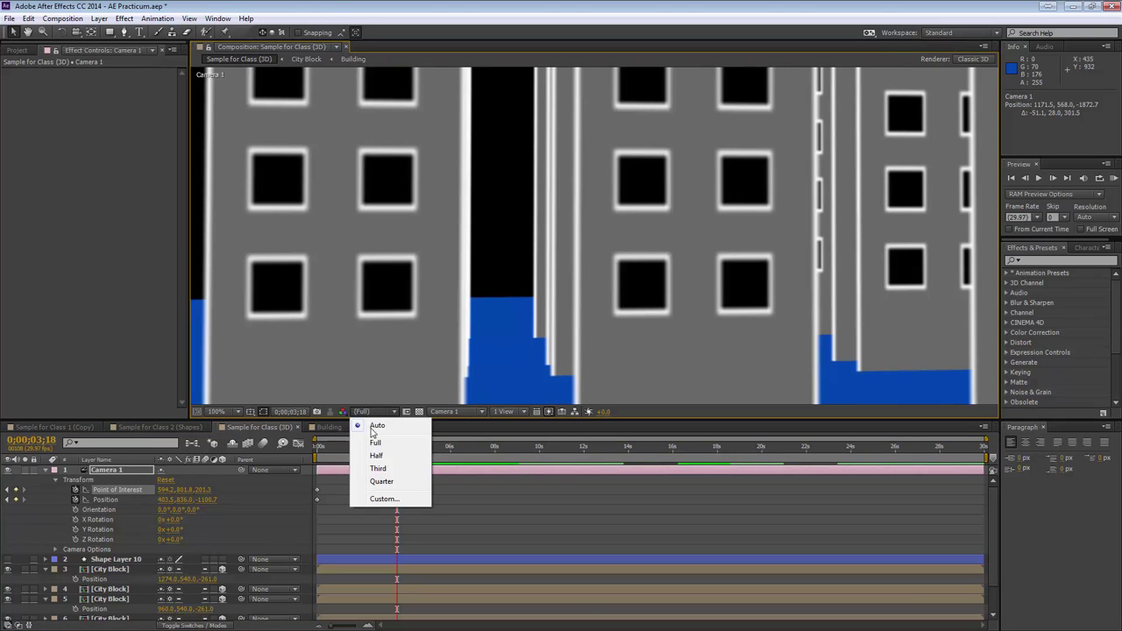
{"action": "left_click", "coordinate": [376, 457]}
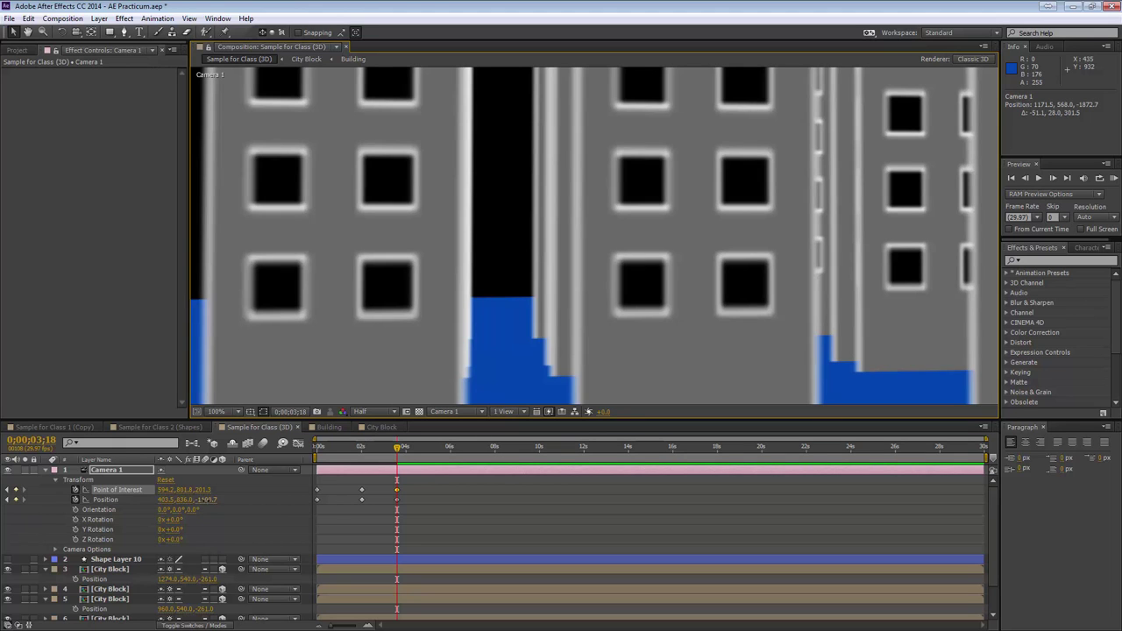
{"action": "left_click_drag", "start_coordinate": [204, 500], "coordinate": [377, 500]}
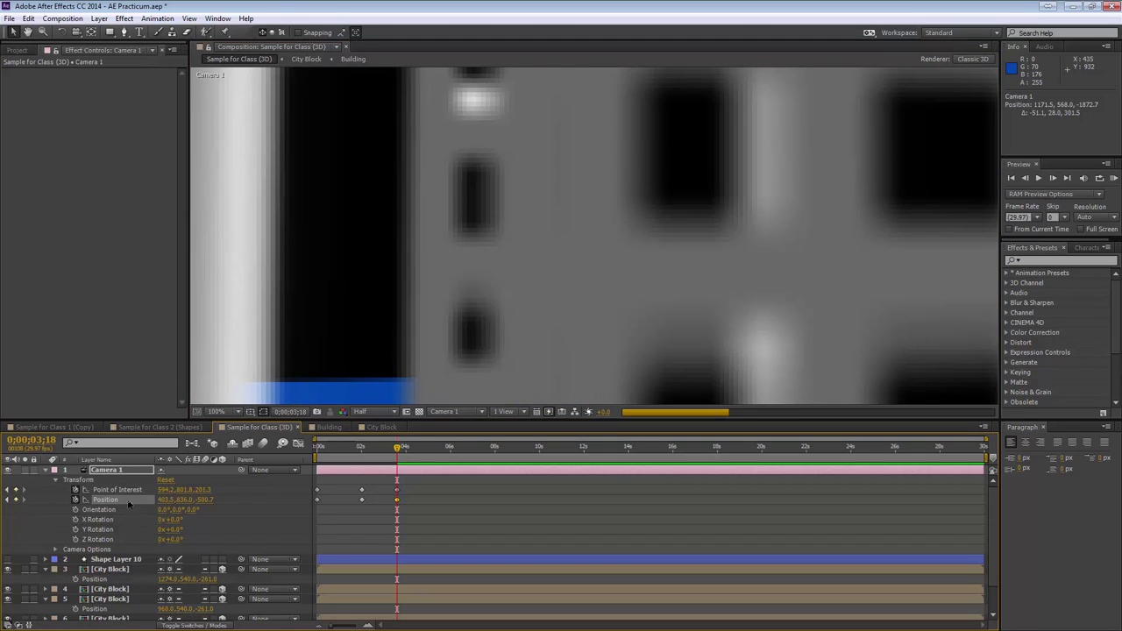
{"action": "left_click_drag", "start_coordinate": [182, 489], "coordinate": [225, 484]}
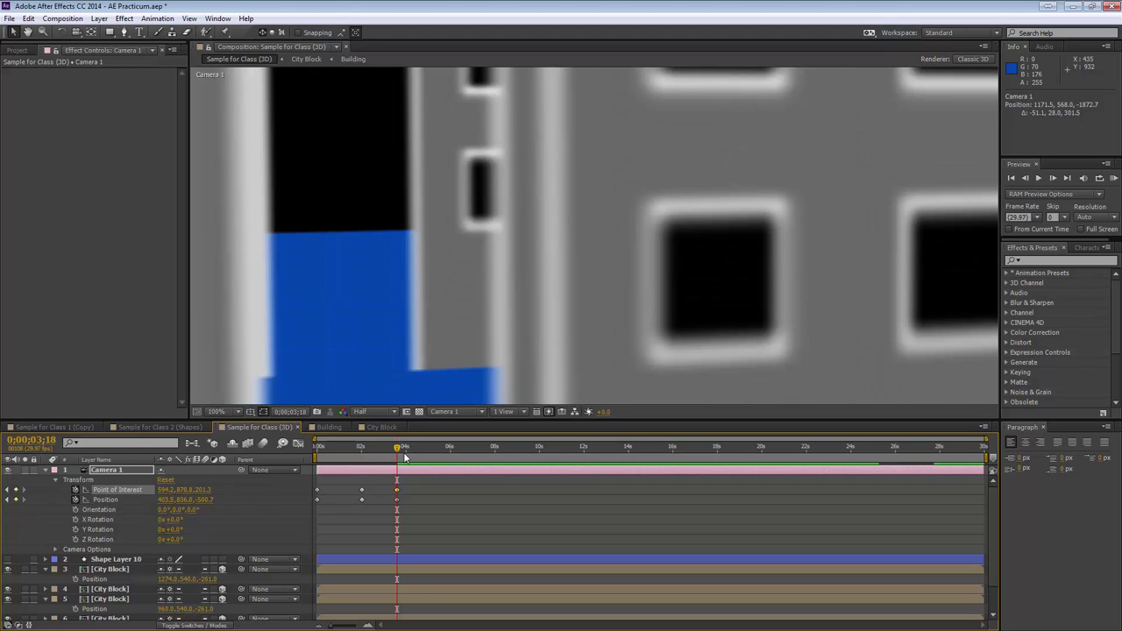
Return to the first frame of the camera animation and set the preview resolution to Auto.
{"action": "left_click_drag", "start_coordinate": [397, 451], "coordinate": [295, 465]}
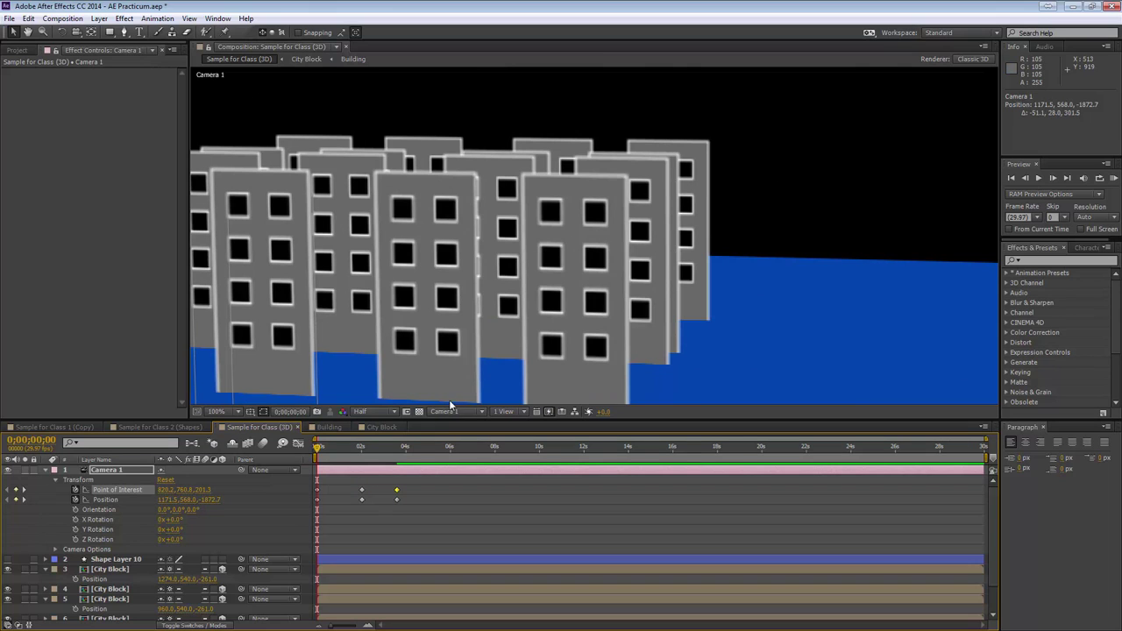
{"action": "left_click", "coordinate": [394, 413]}
{"action": "left_click", "coordinate": [383, 426]}
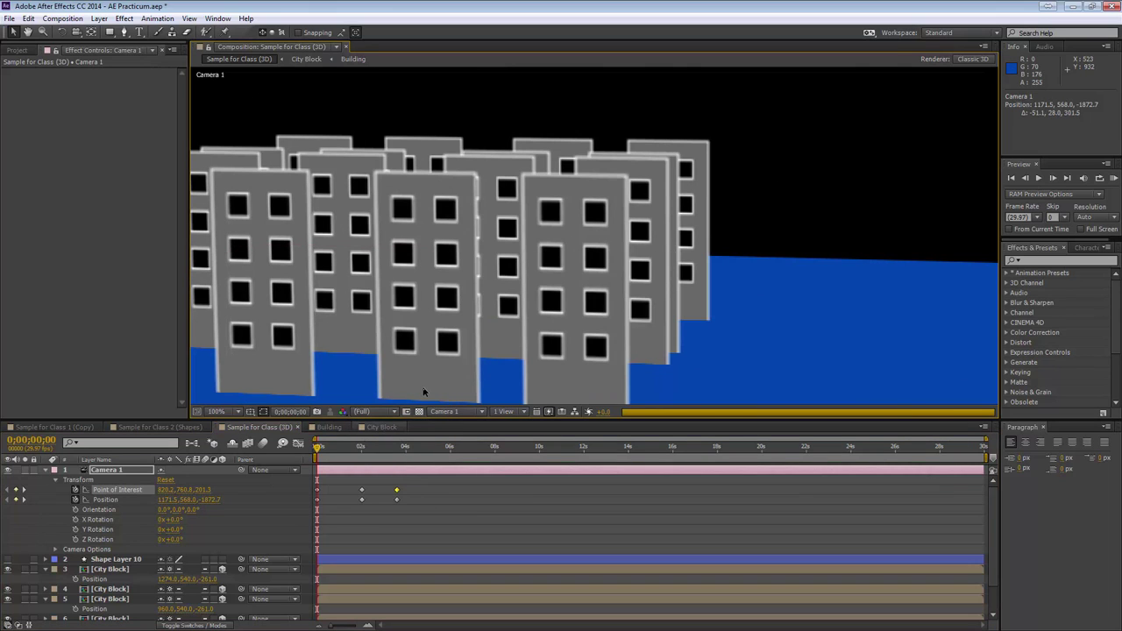